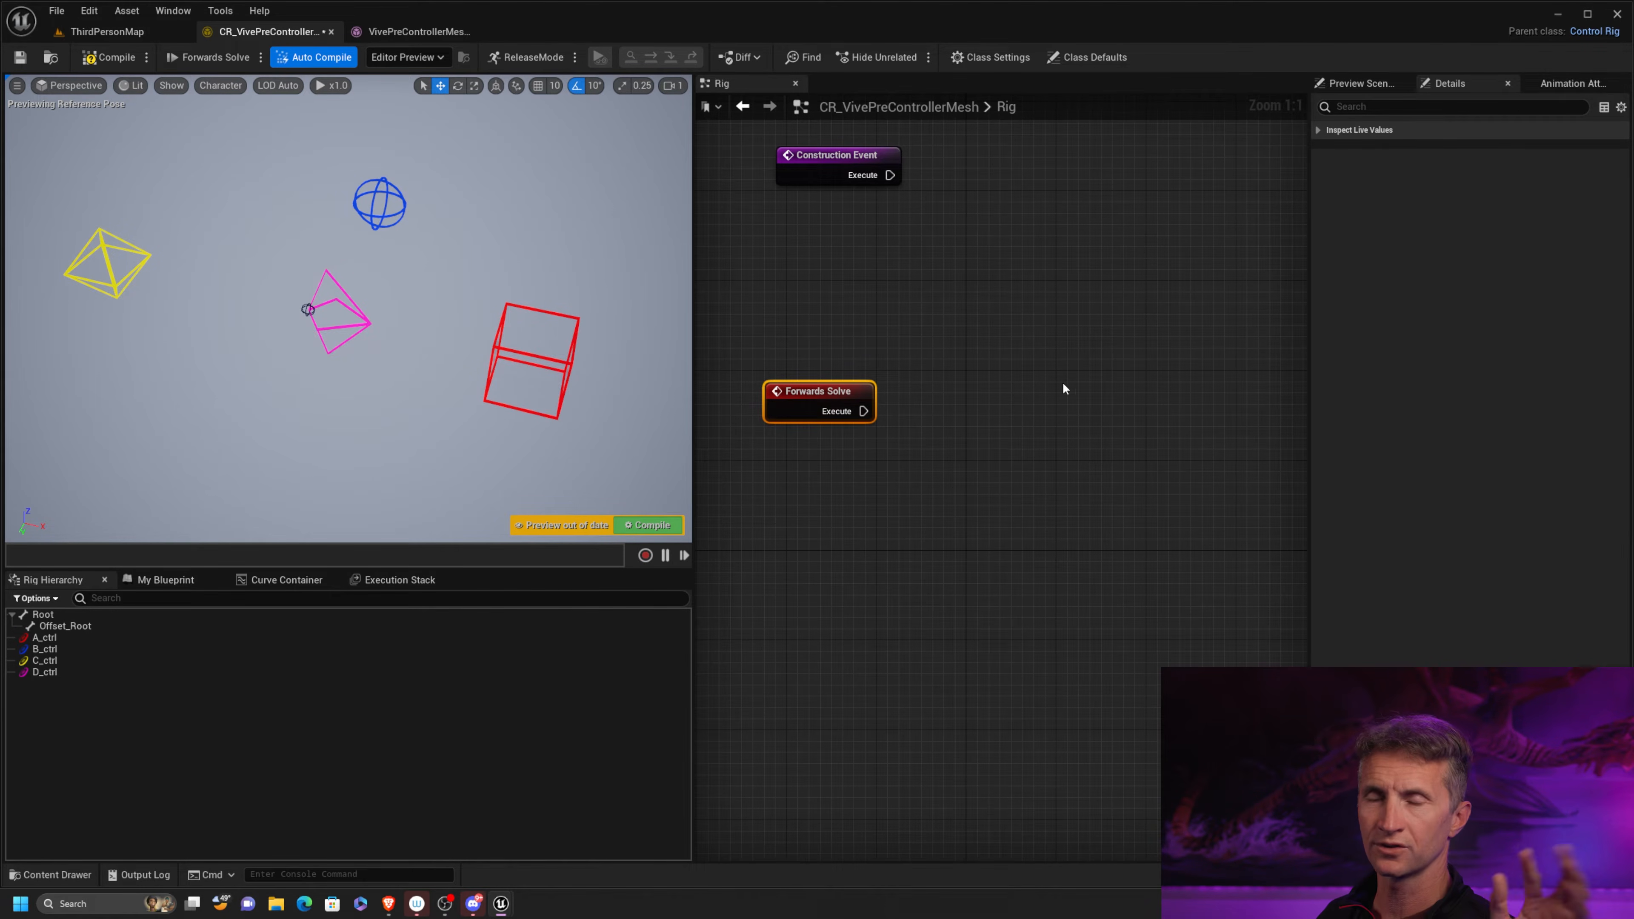
Add a Position Constraint node to the rig graph and align it beside the Forwards Solve event
right_click(947, 318)
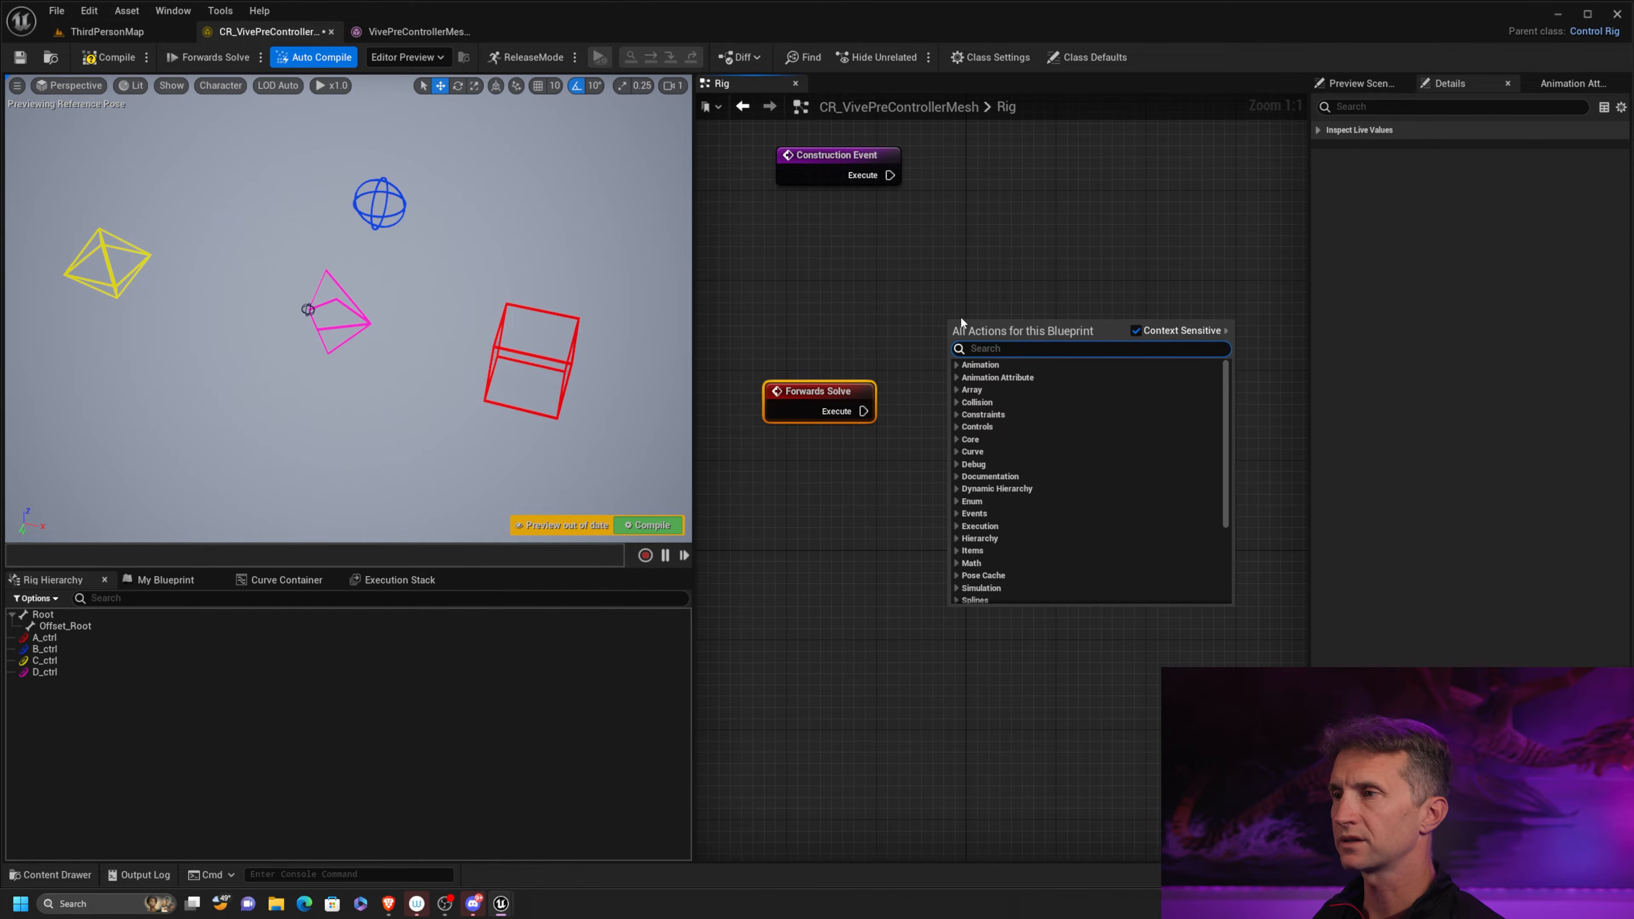
text(con)
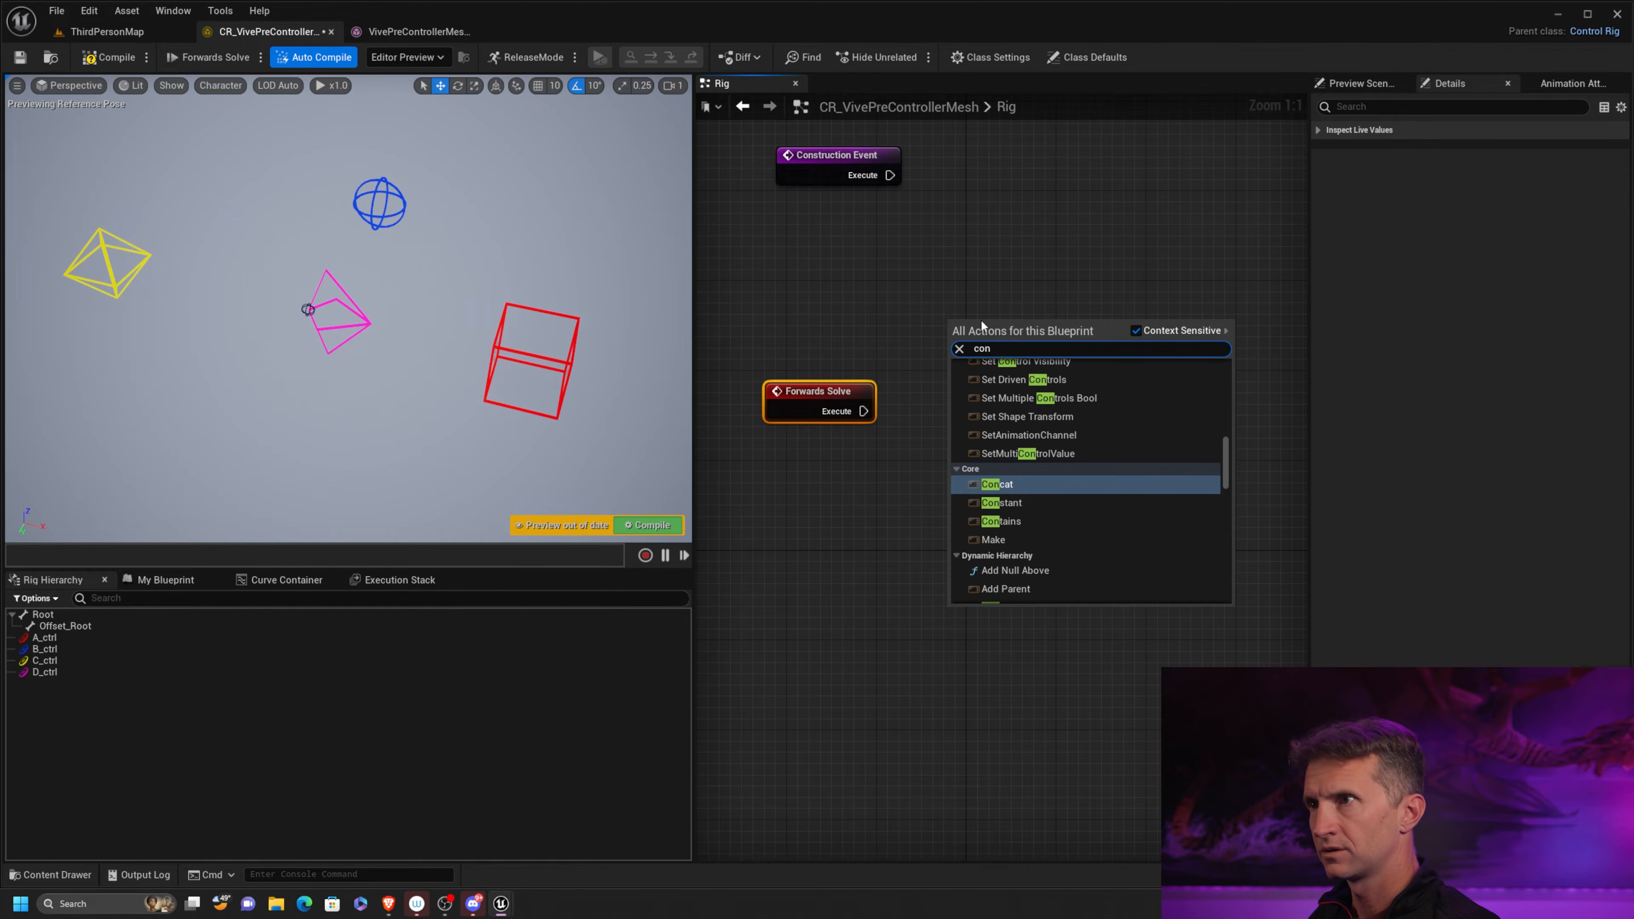
text(stra)
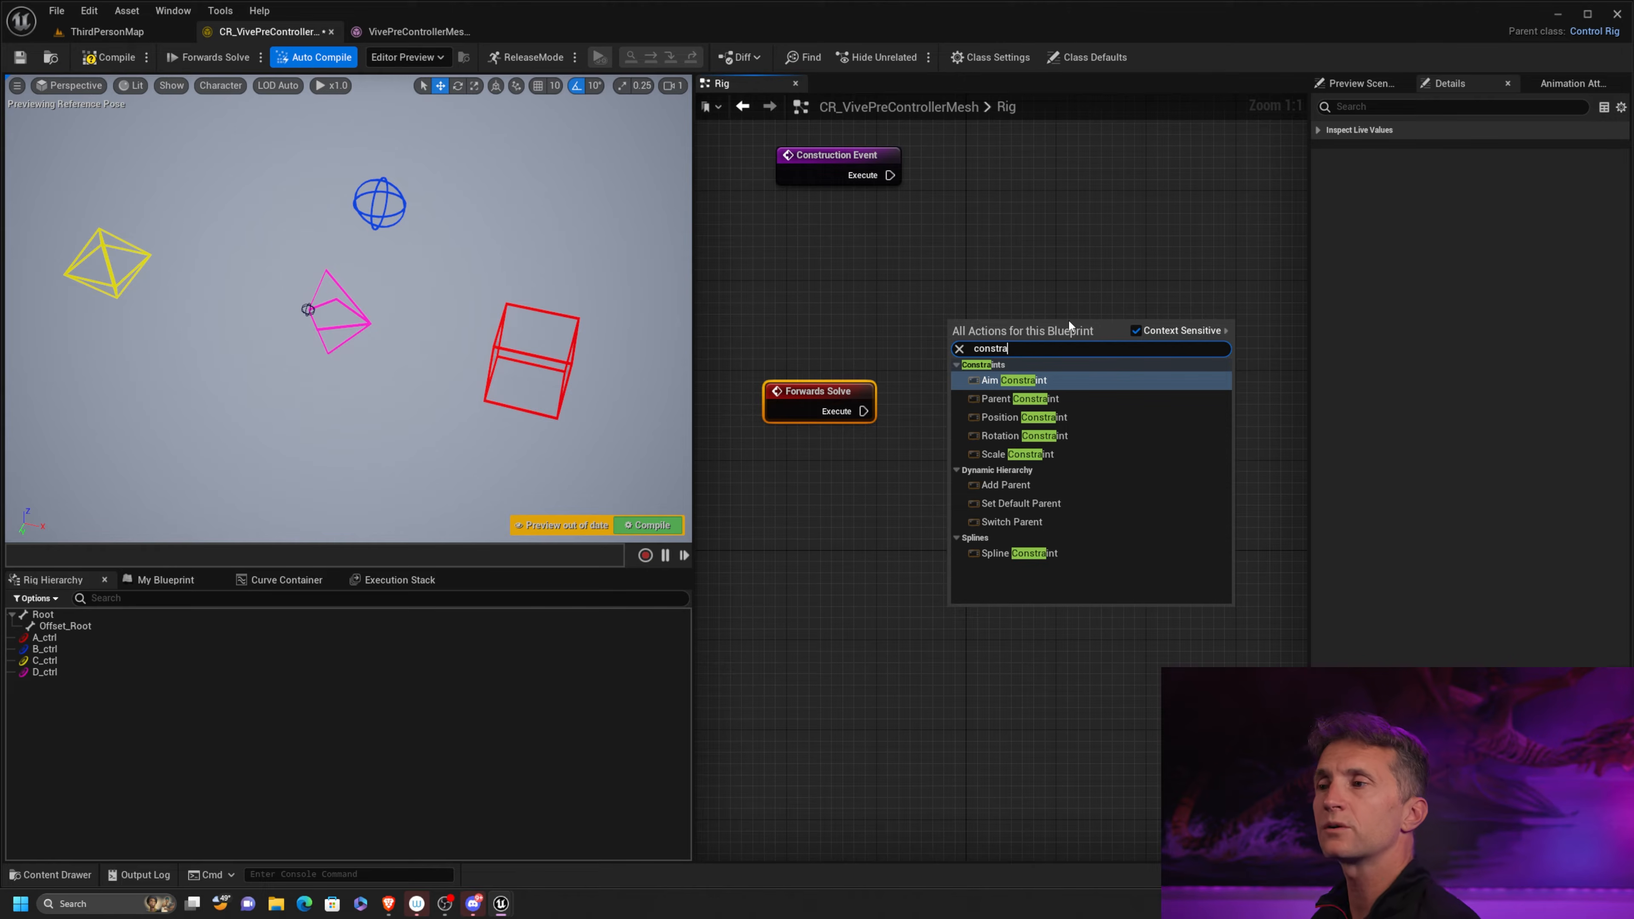
click(1083, 417)
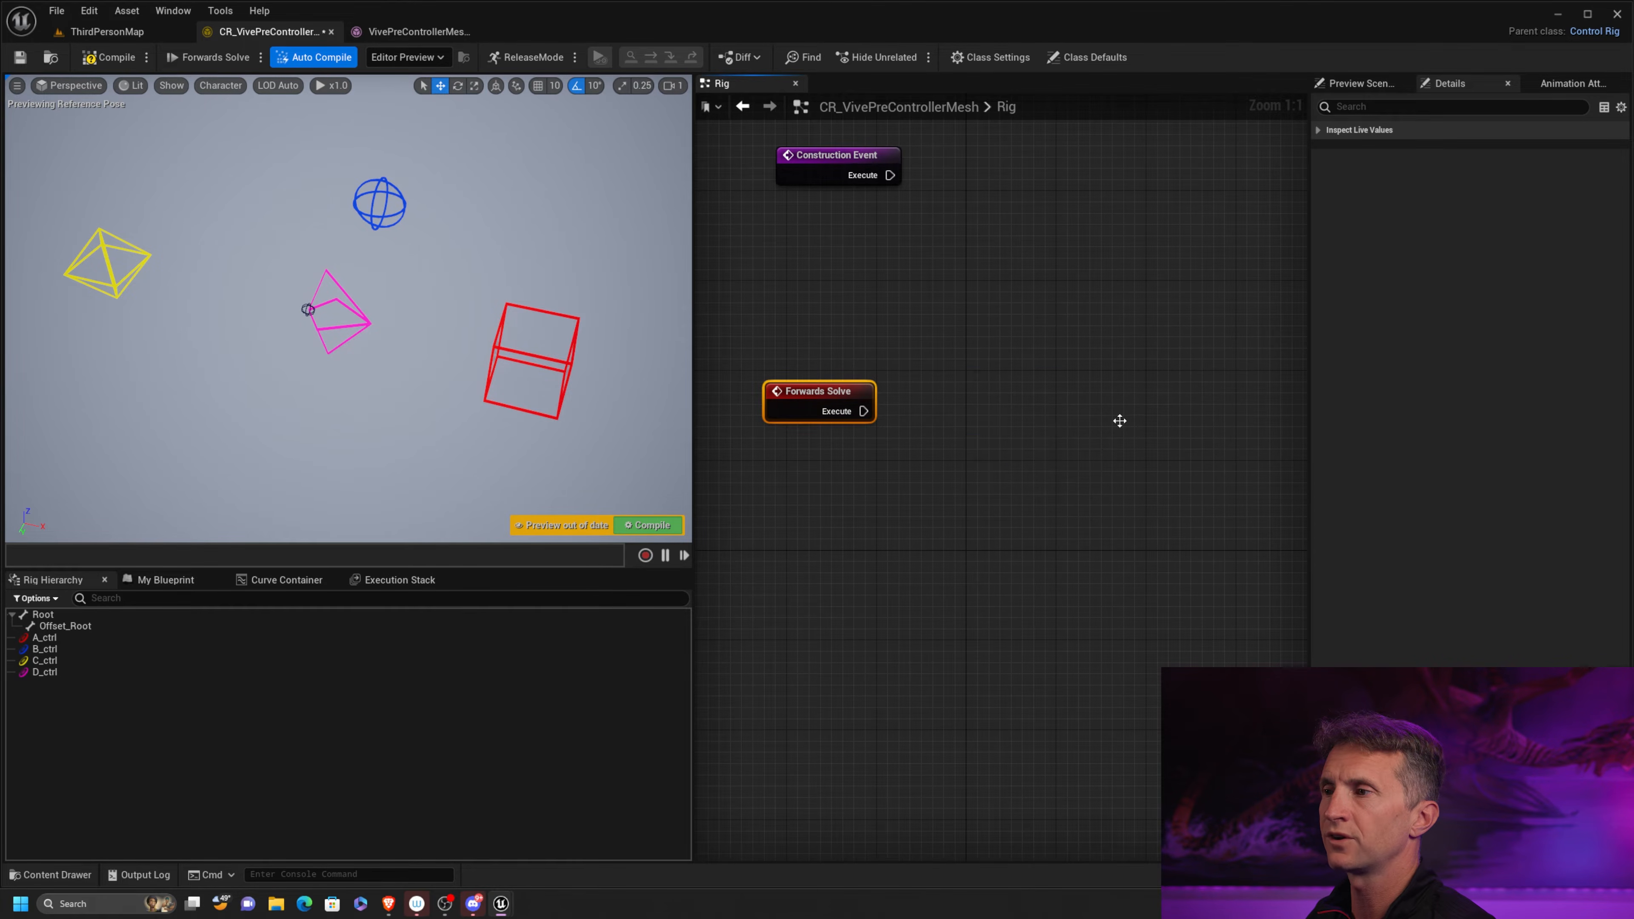
drag(1029, 328, 1052, 396)
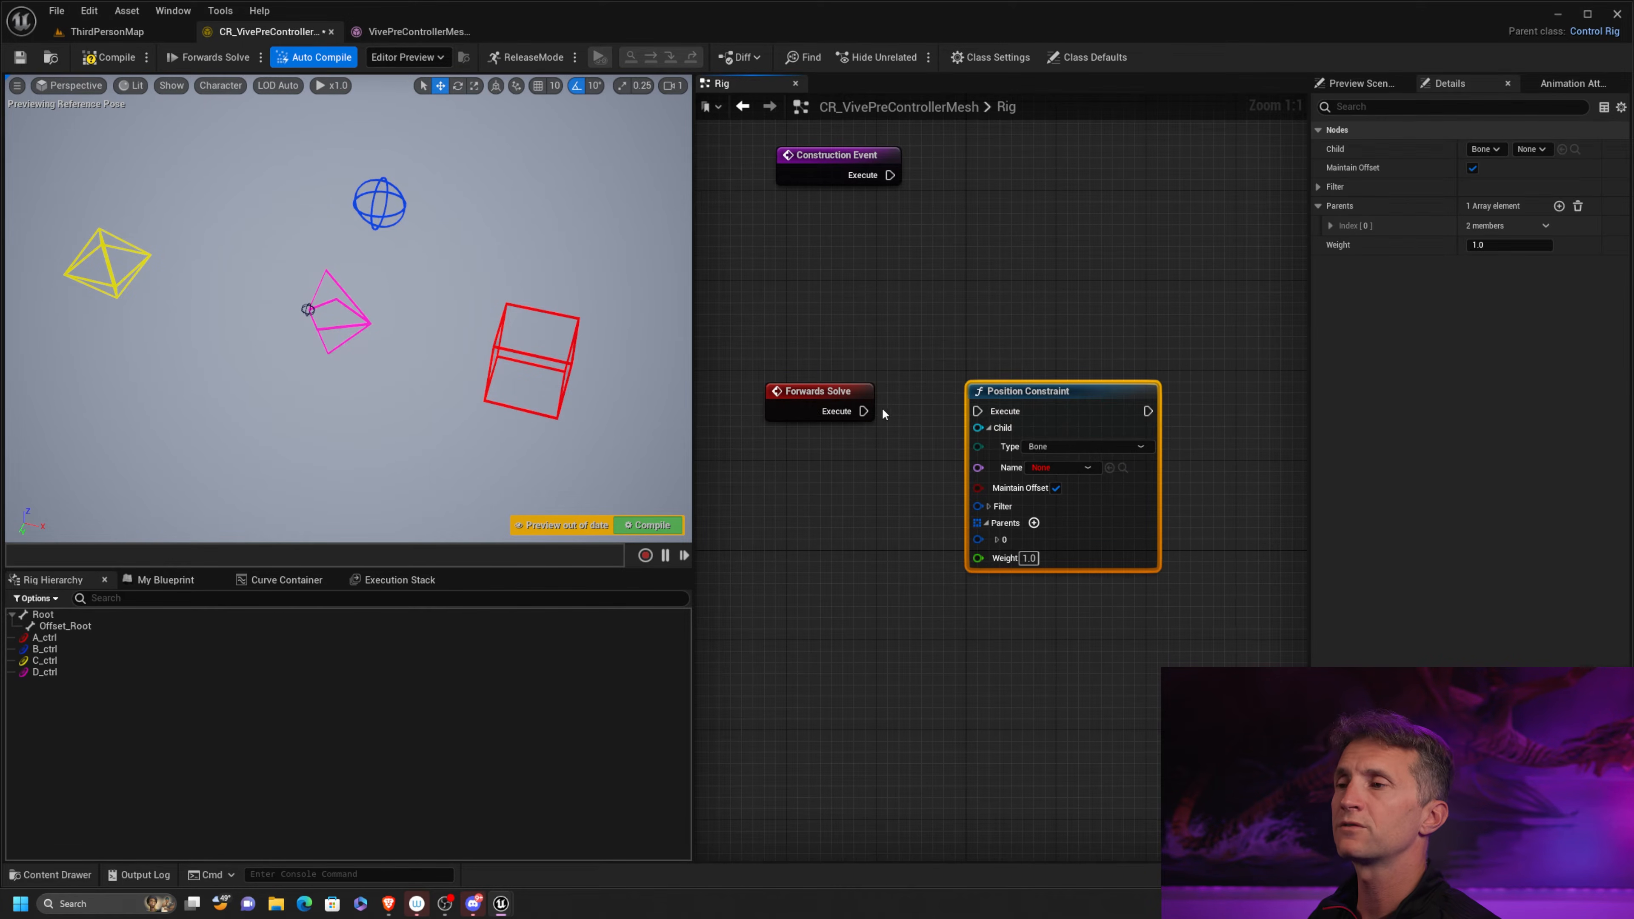
drag(829, 395, 804, 370)
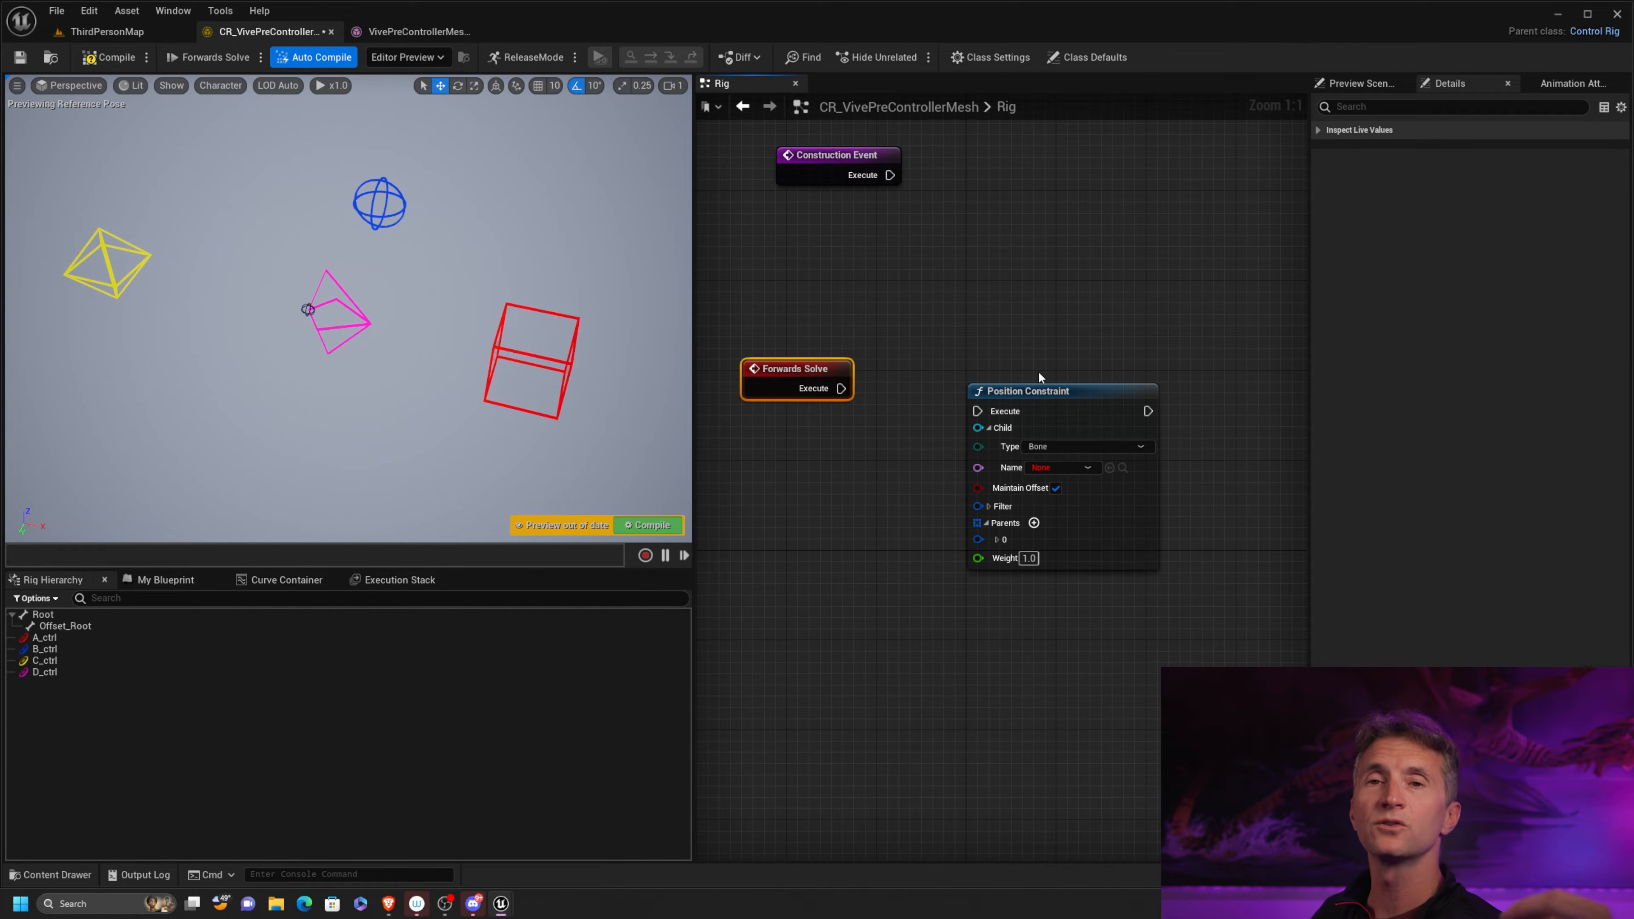
drag(1102, 395, 1113, 372)
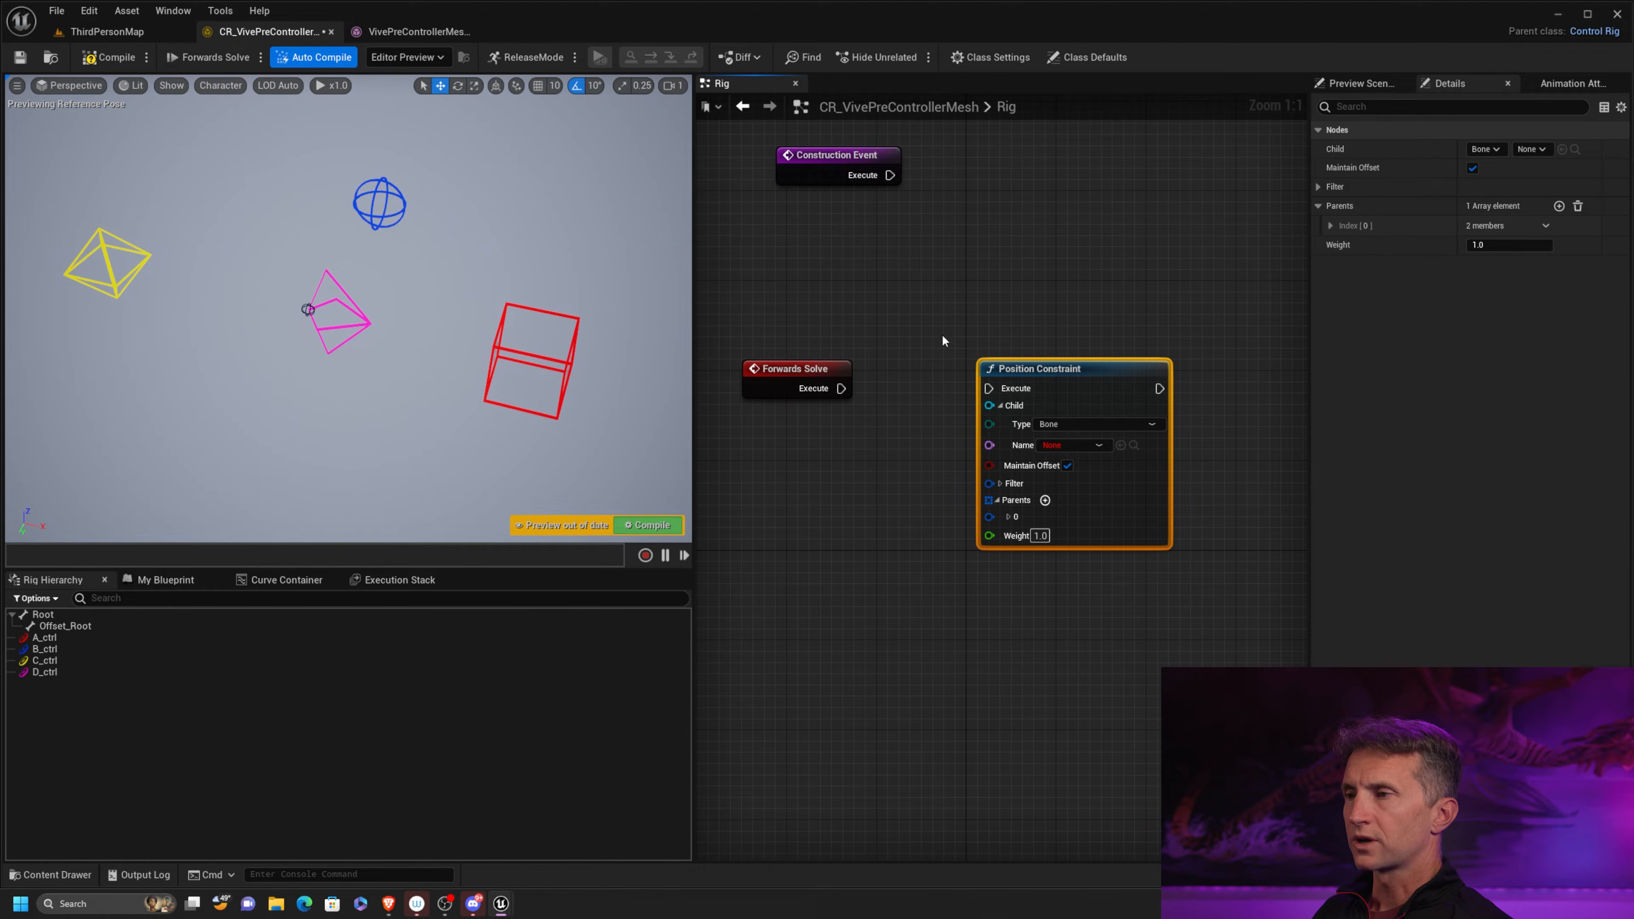
Set the Position Constraint's child type to Control and its name to D_ctrl
click(1108, 424)
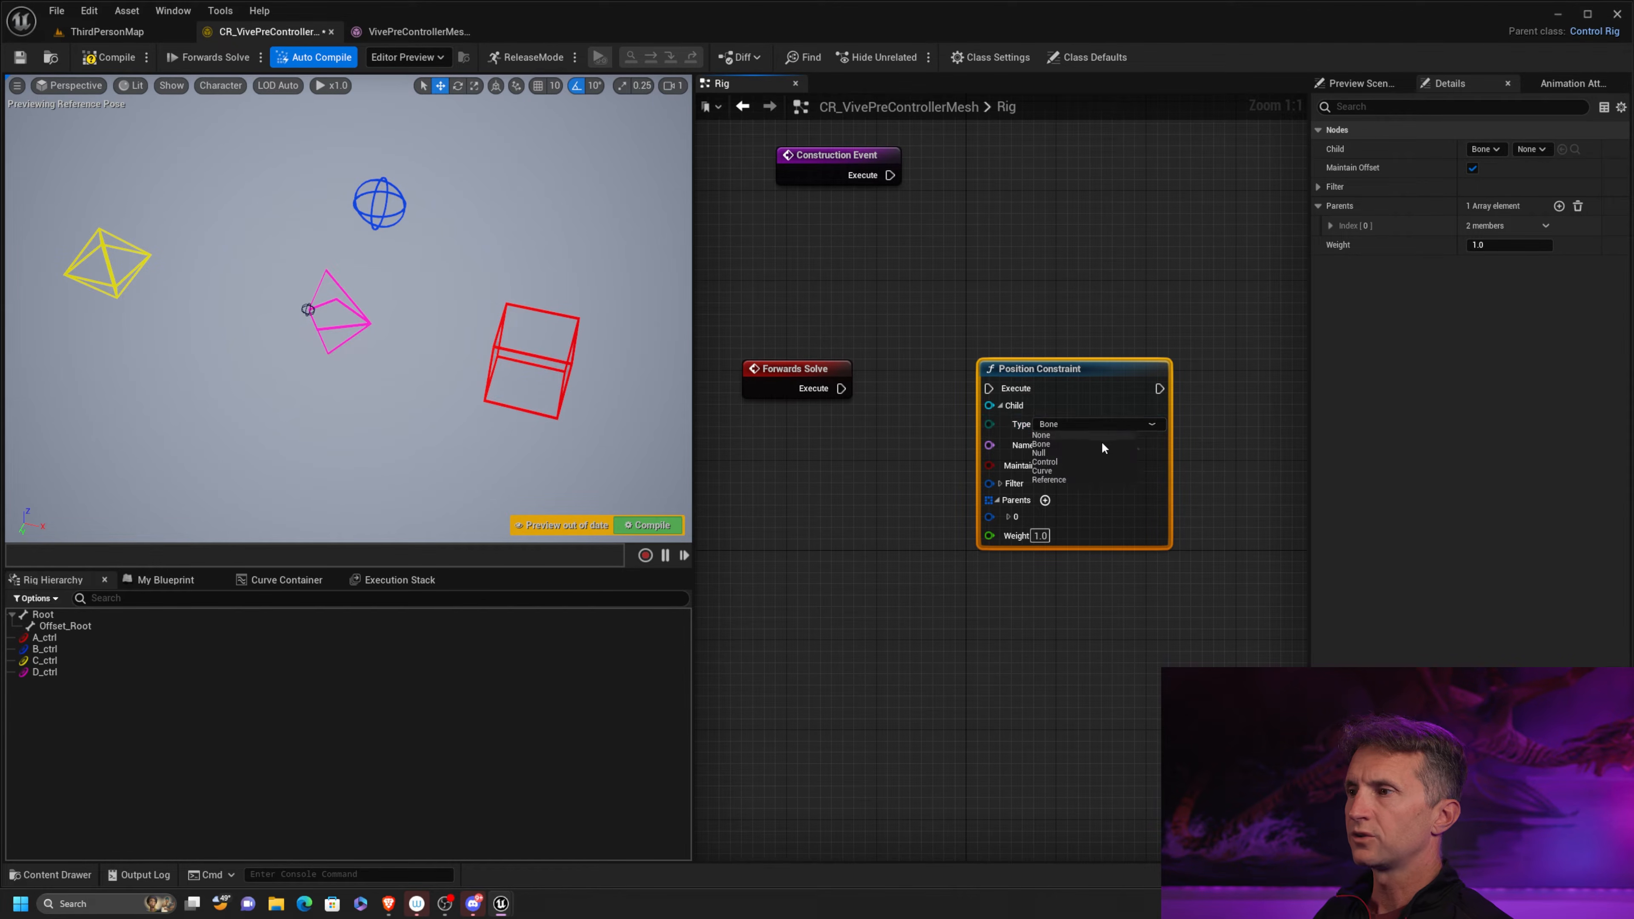
click(1081, 461)
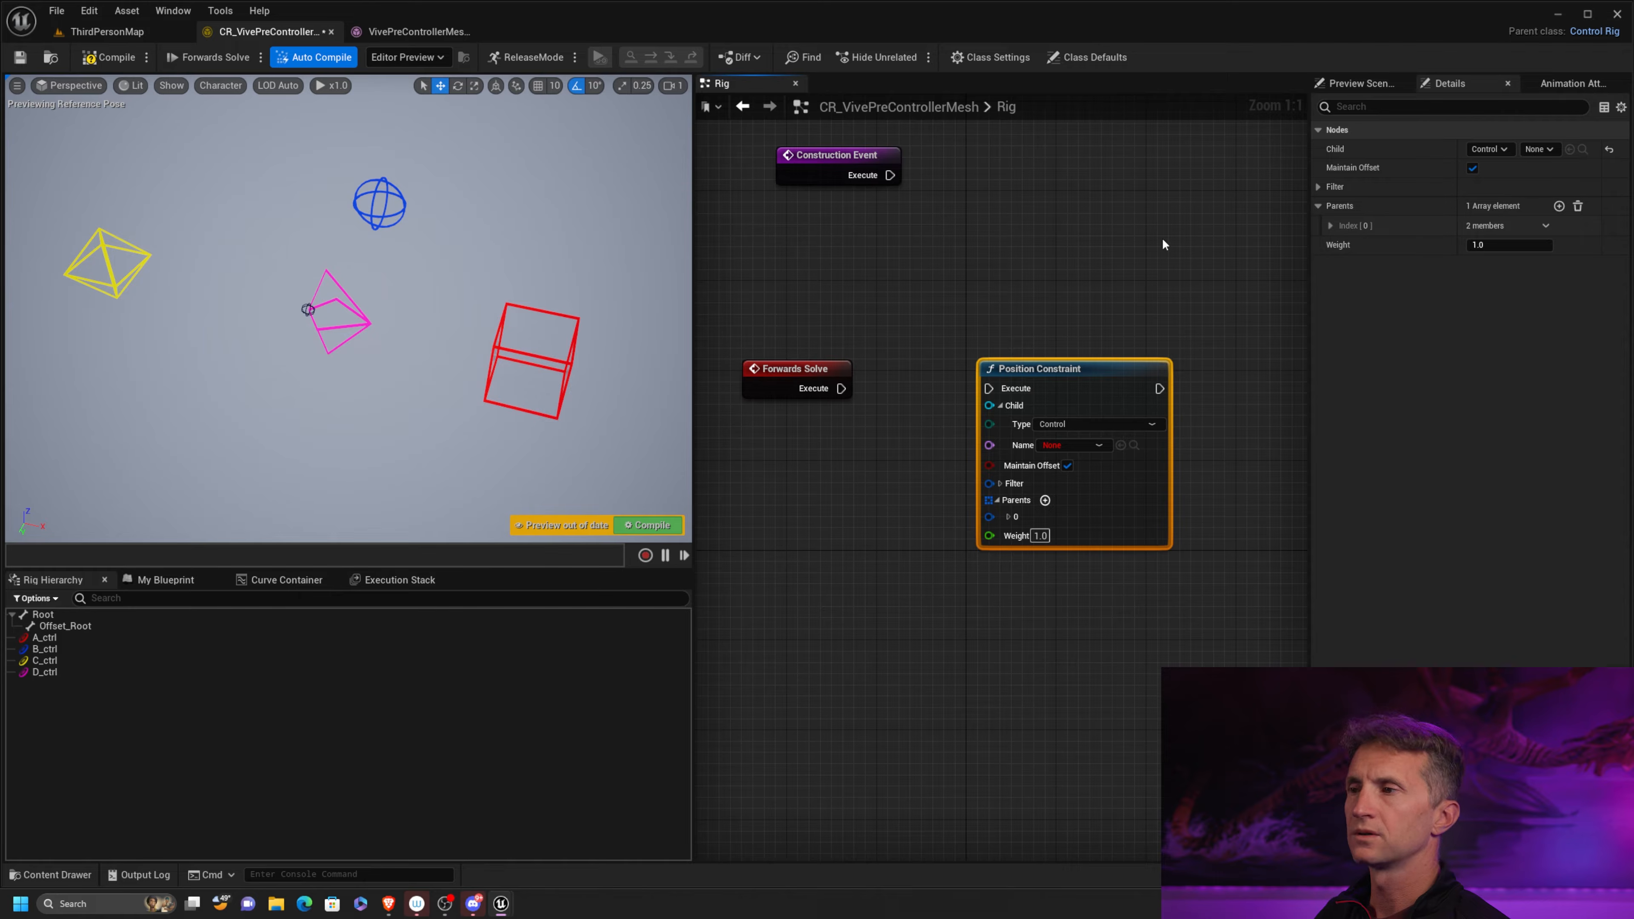
click(1098, 446)
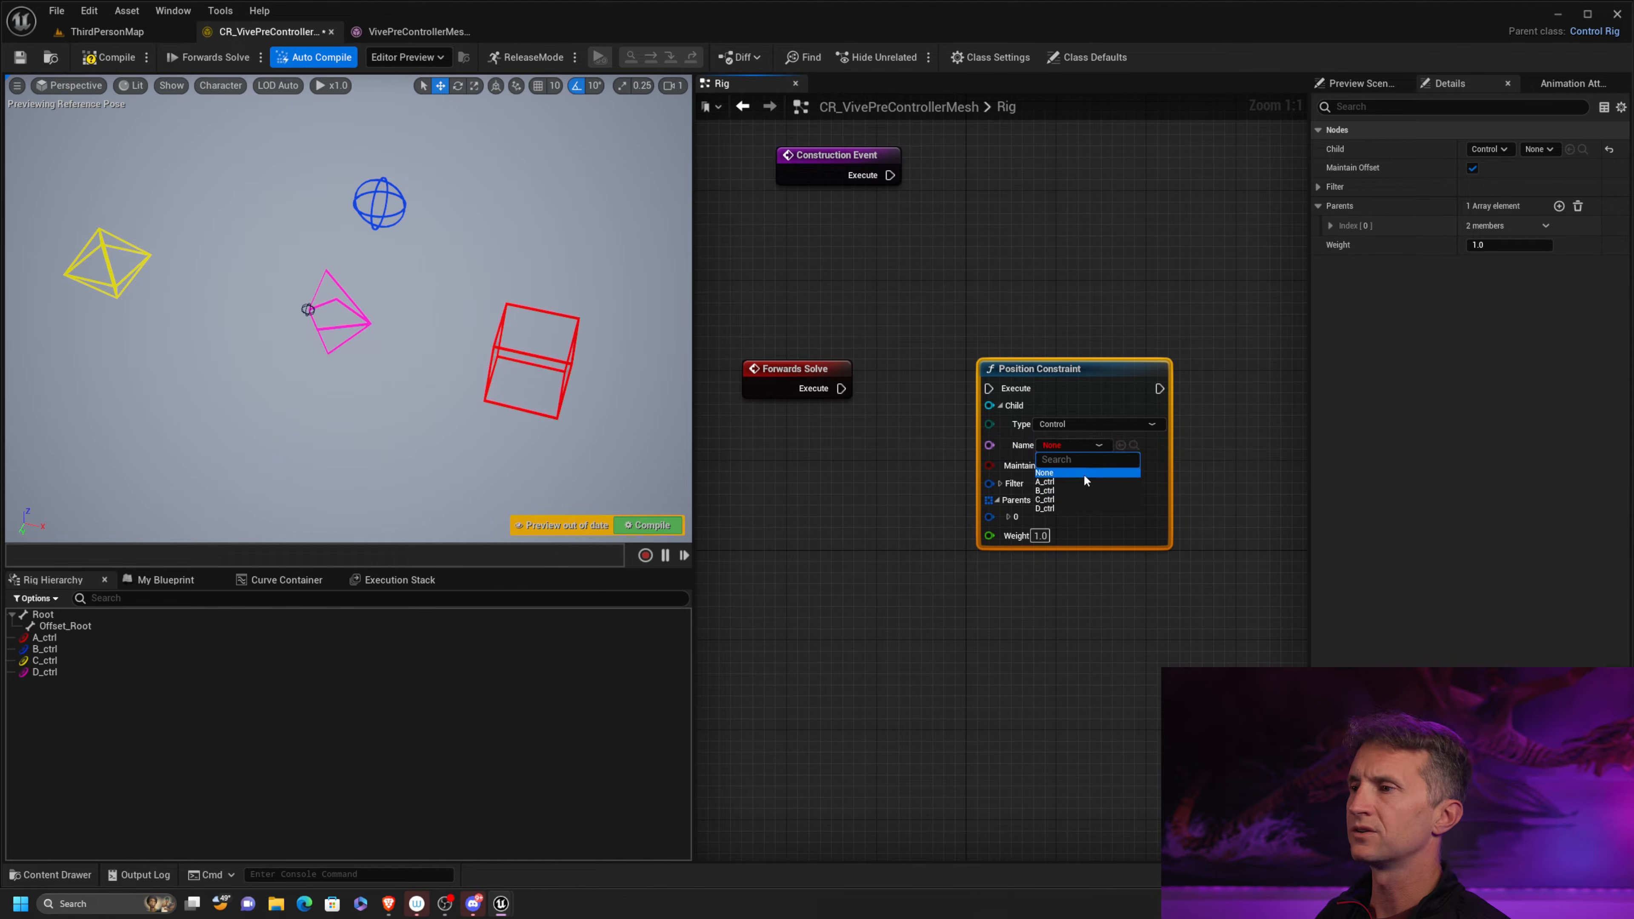
click(1066, 507)
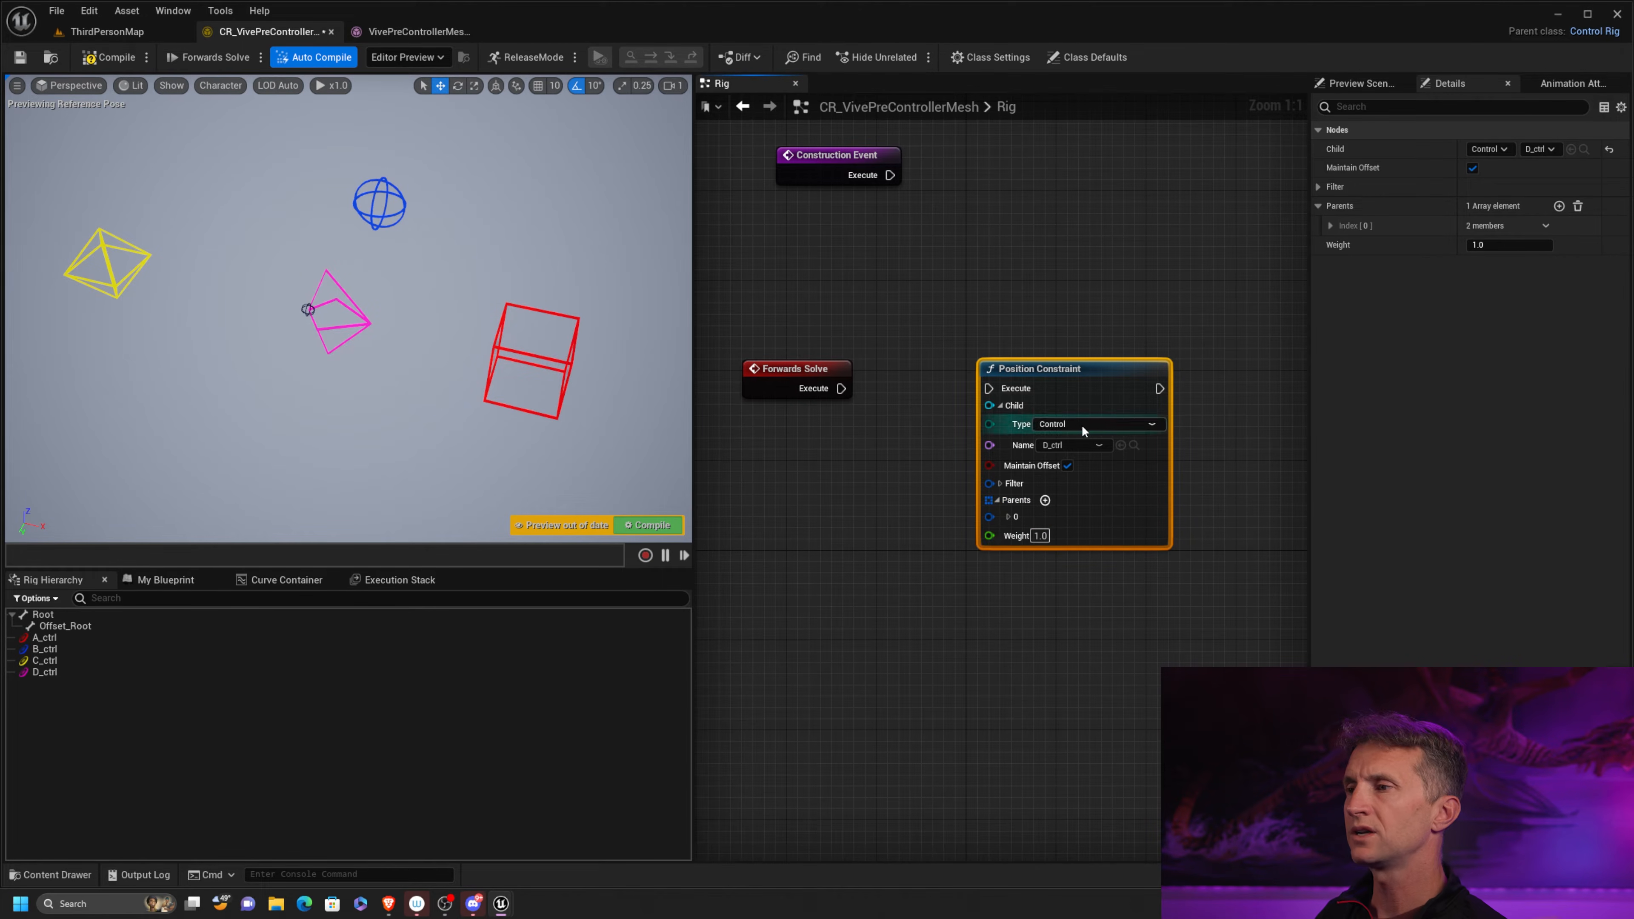
Set the Position Constraint's parent 0 to the control A_ctrl and connect the Forwards Solve execution to the node
click(1008, 517)
drag(1089, 382, 1077, 349)
click(1004, 500)
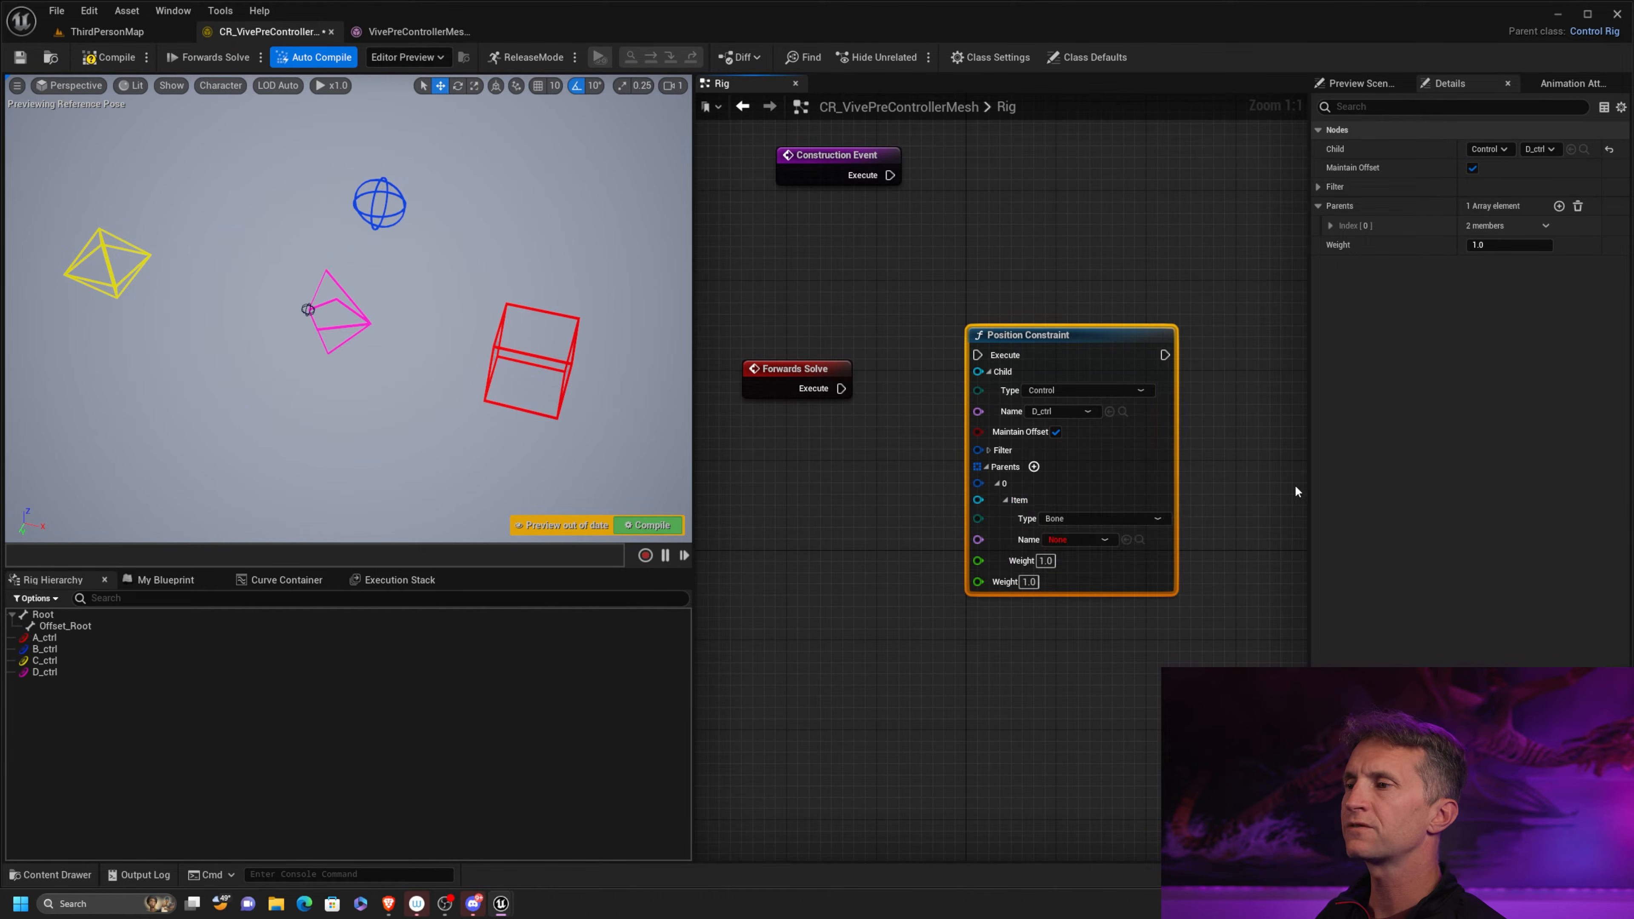
click(1148, 517)
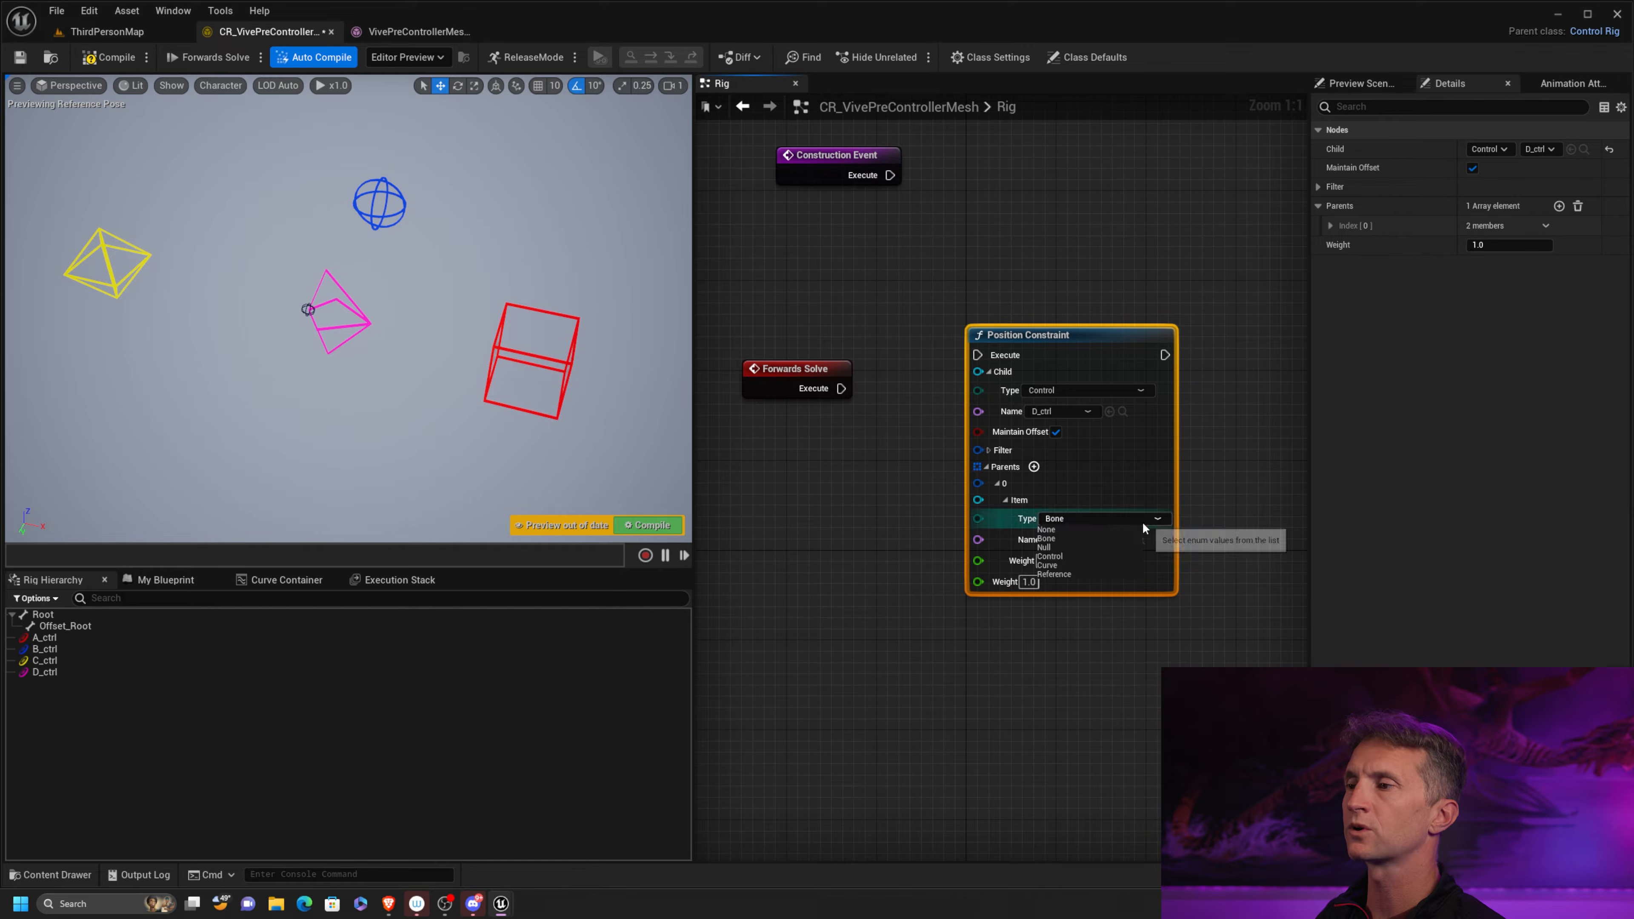
click(1085, 556)
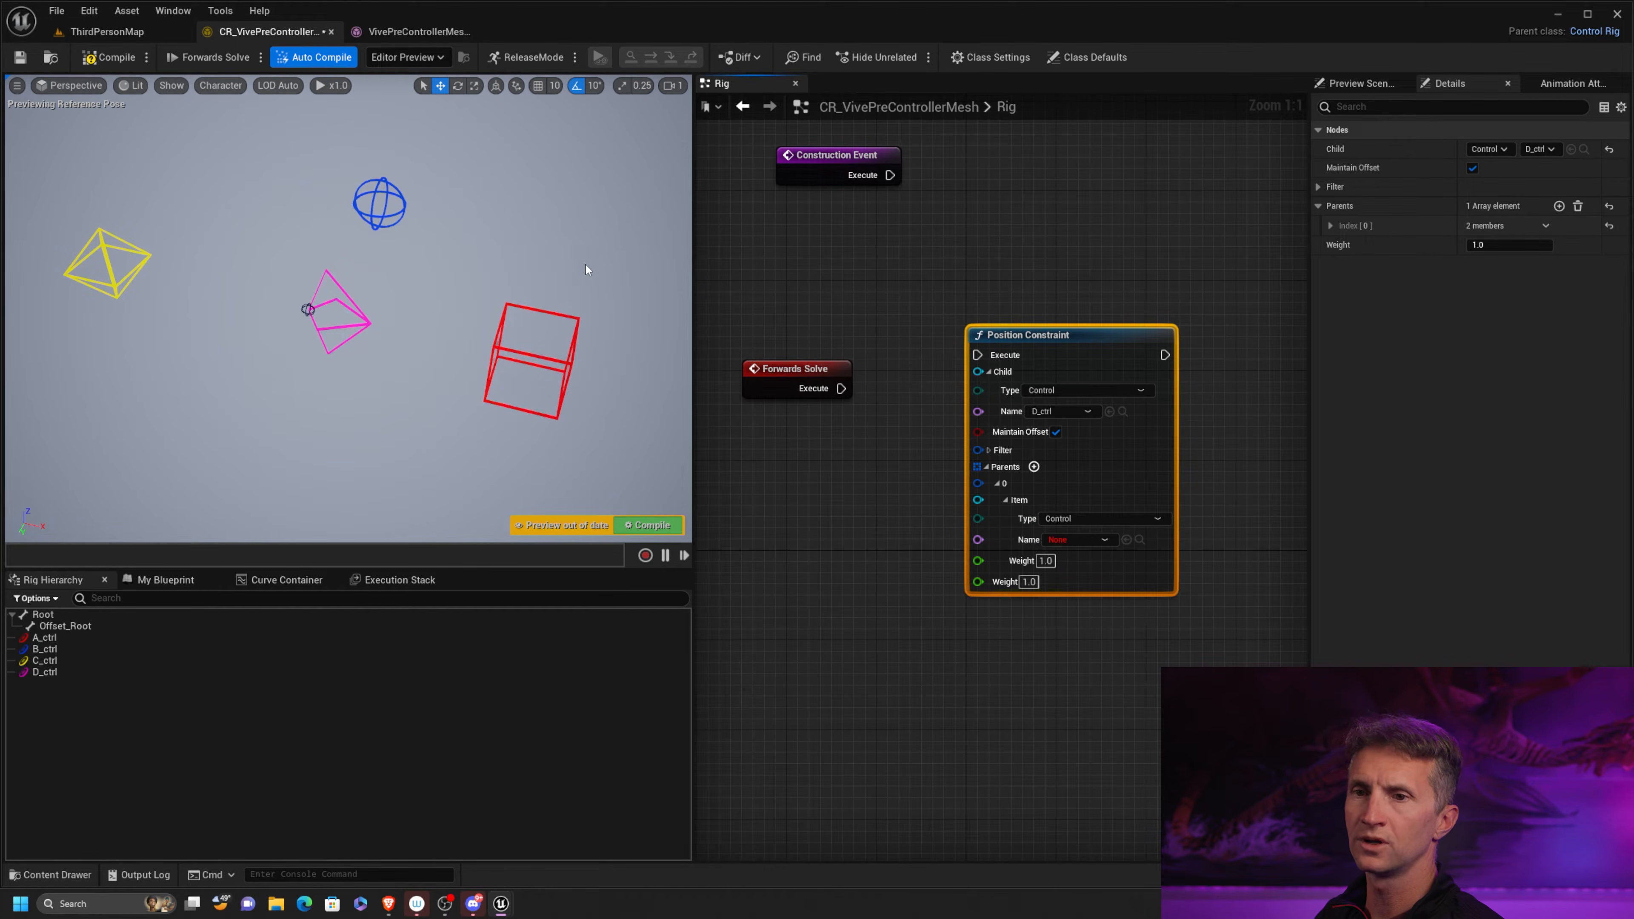
click(1100, 539)
click(1060, 578)
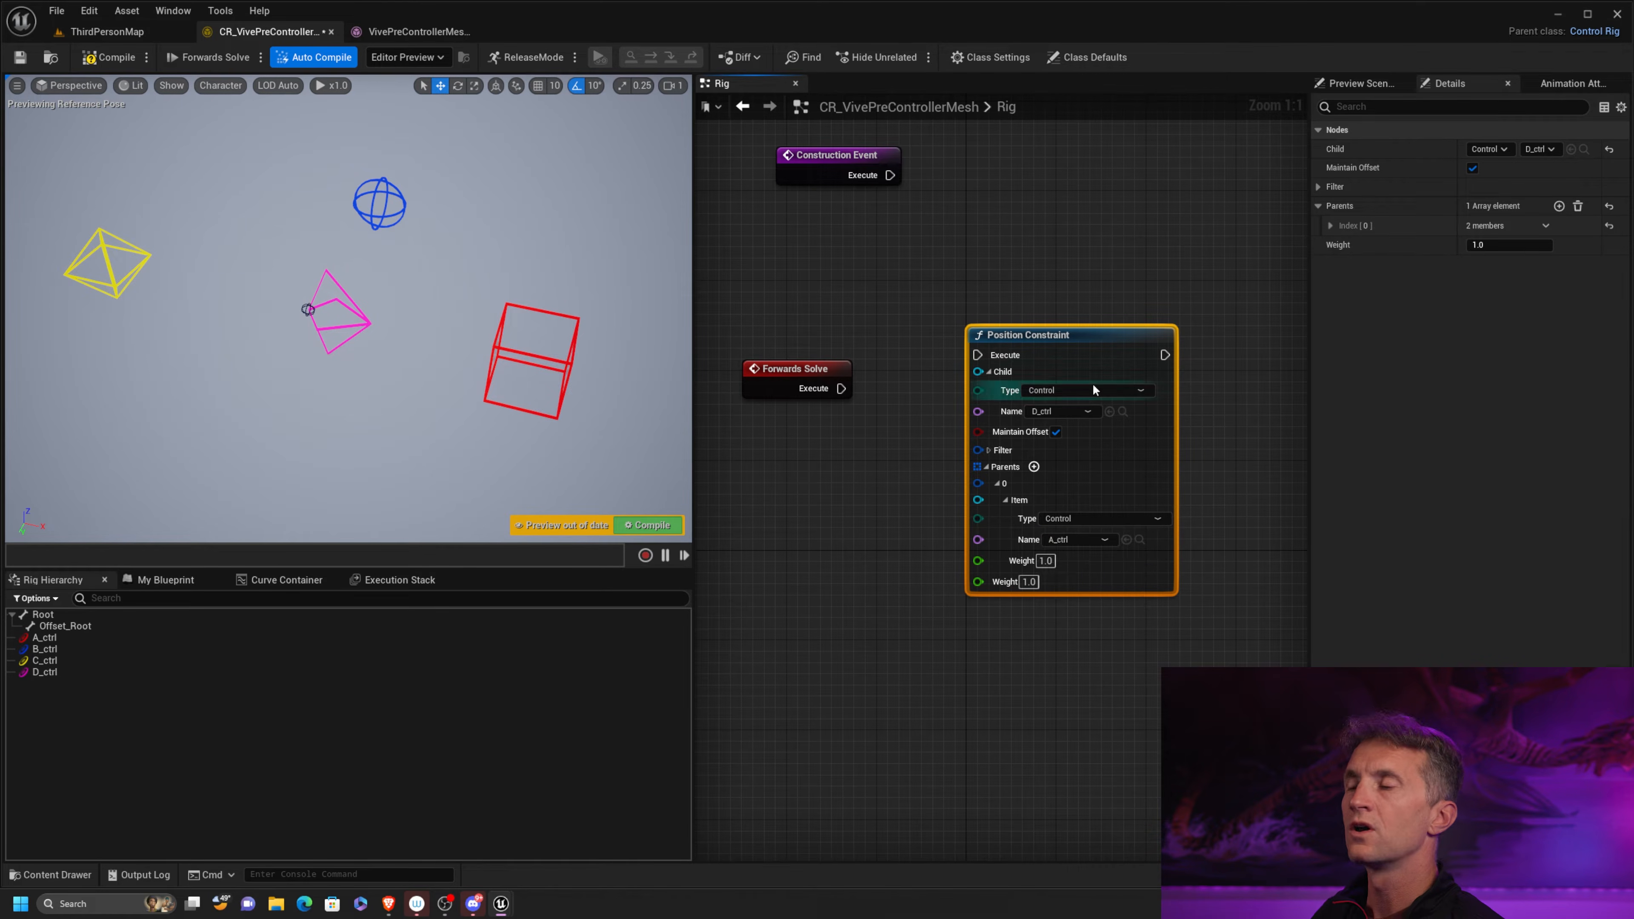
drag(843, 389, 977, 355)
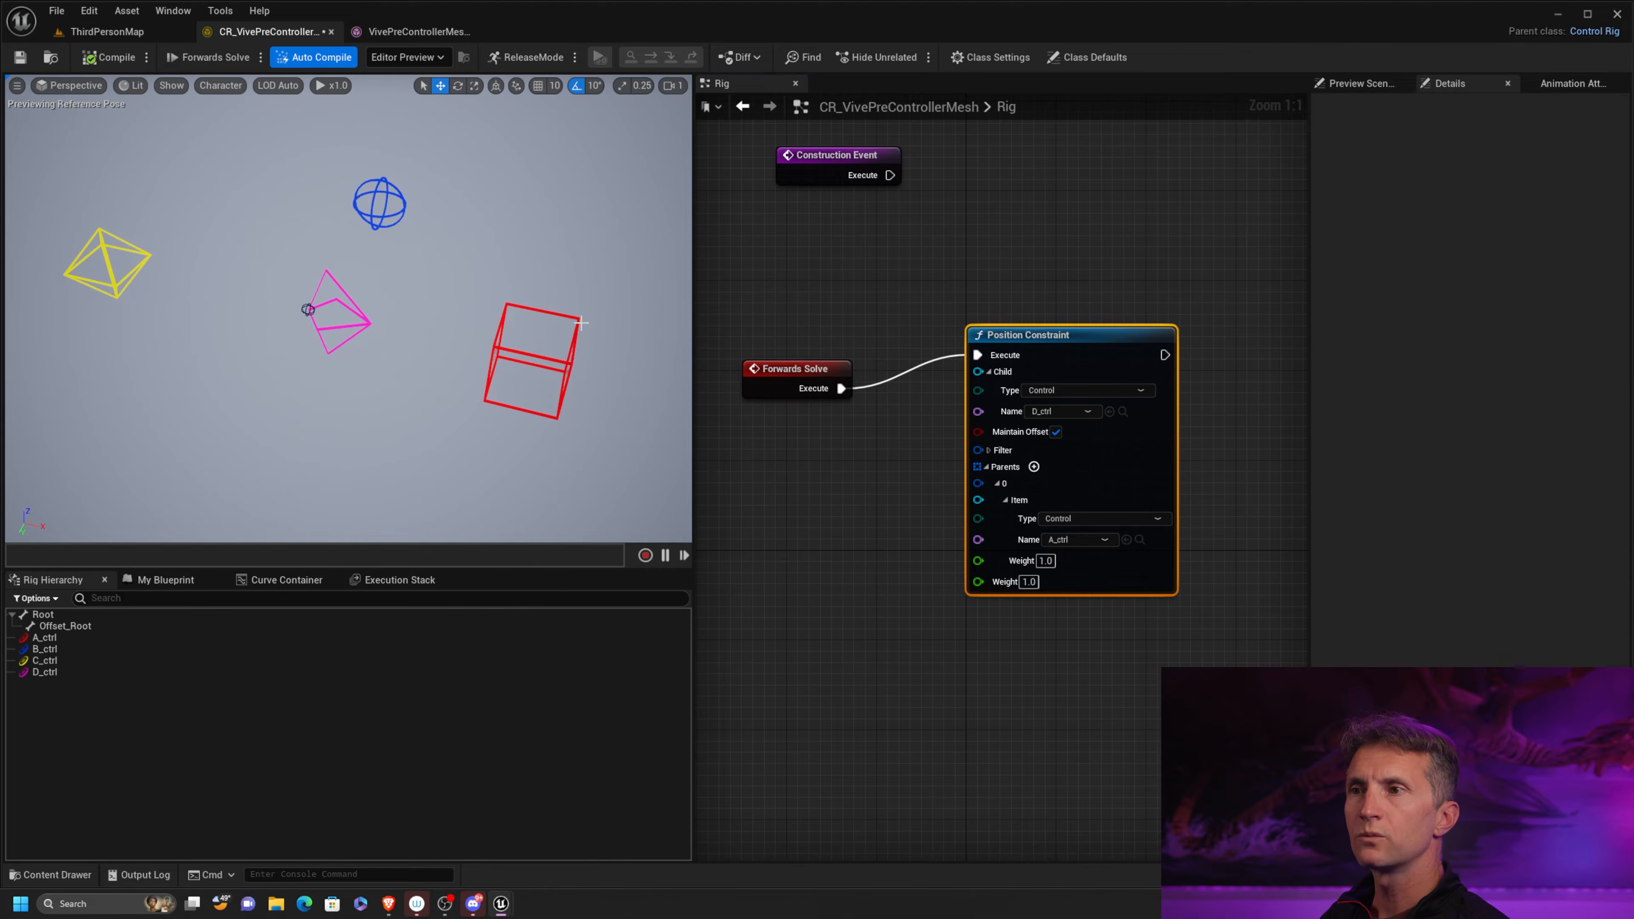
Test the position constraint by moving the red A_ctrl box in the viewport, and recompile to reset the pose
click(529, 370)
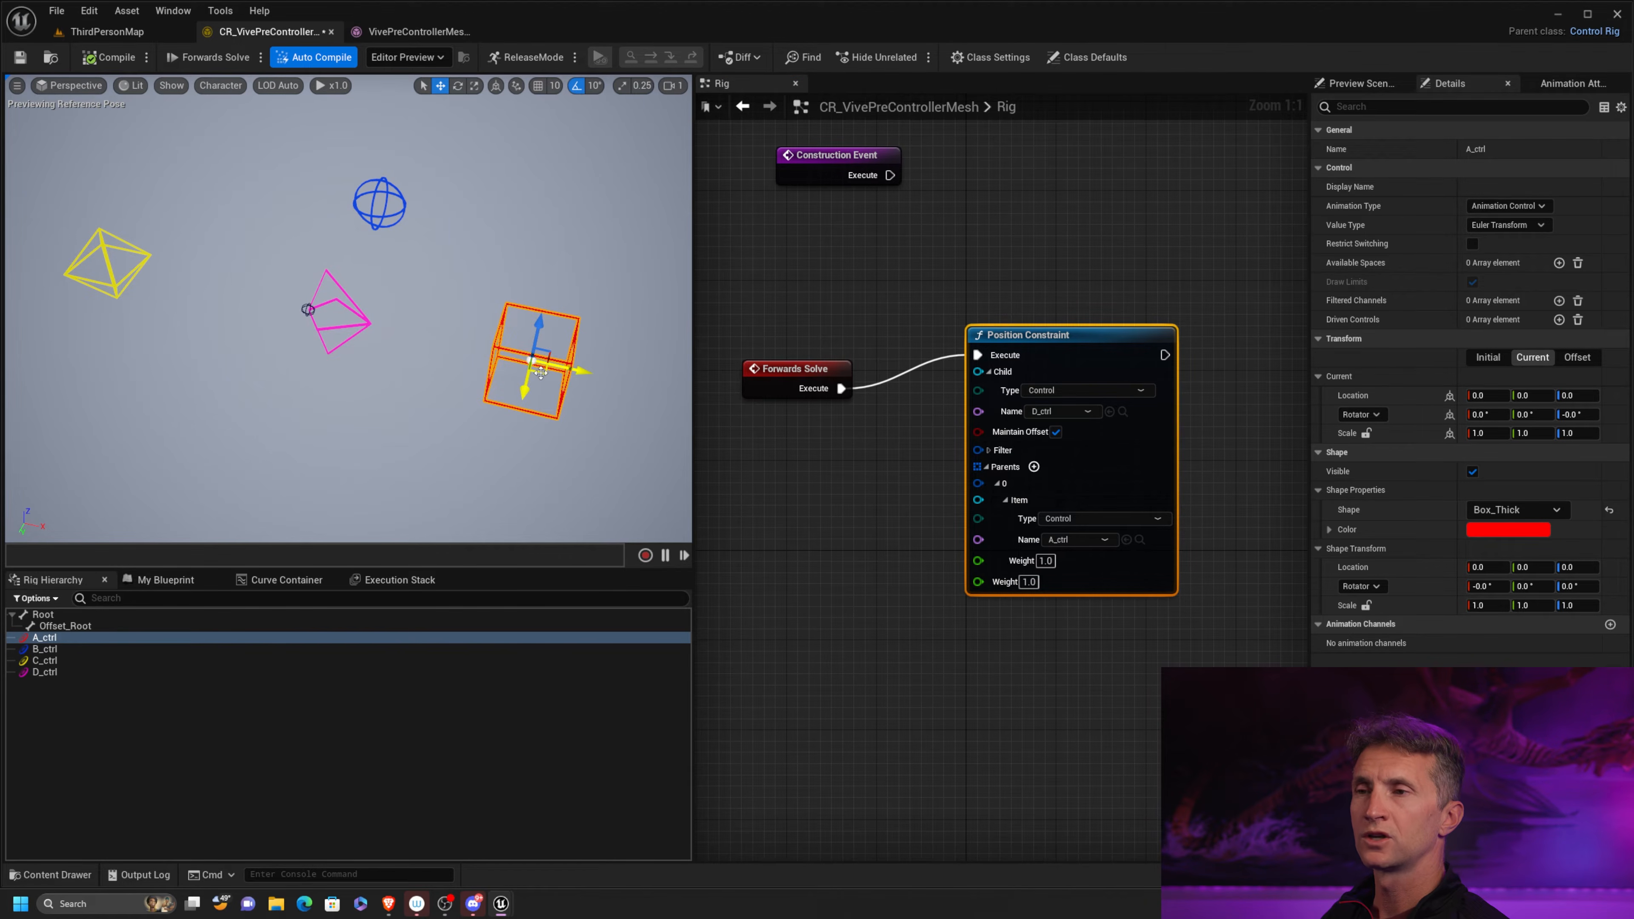
mouse_move(541, 372)
mouse_down()
mouse_move(620, 331)
mouse_move(474, 386)
mouse_move(566, 319)
mouse_move(427, 462)
mouse_move(528, 317)
mouse_move(511, 413)
mouse_move(450, 362)
mouse_move(554, 362)
mouse_up()
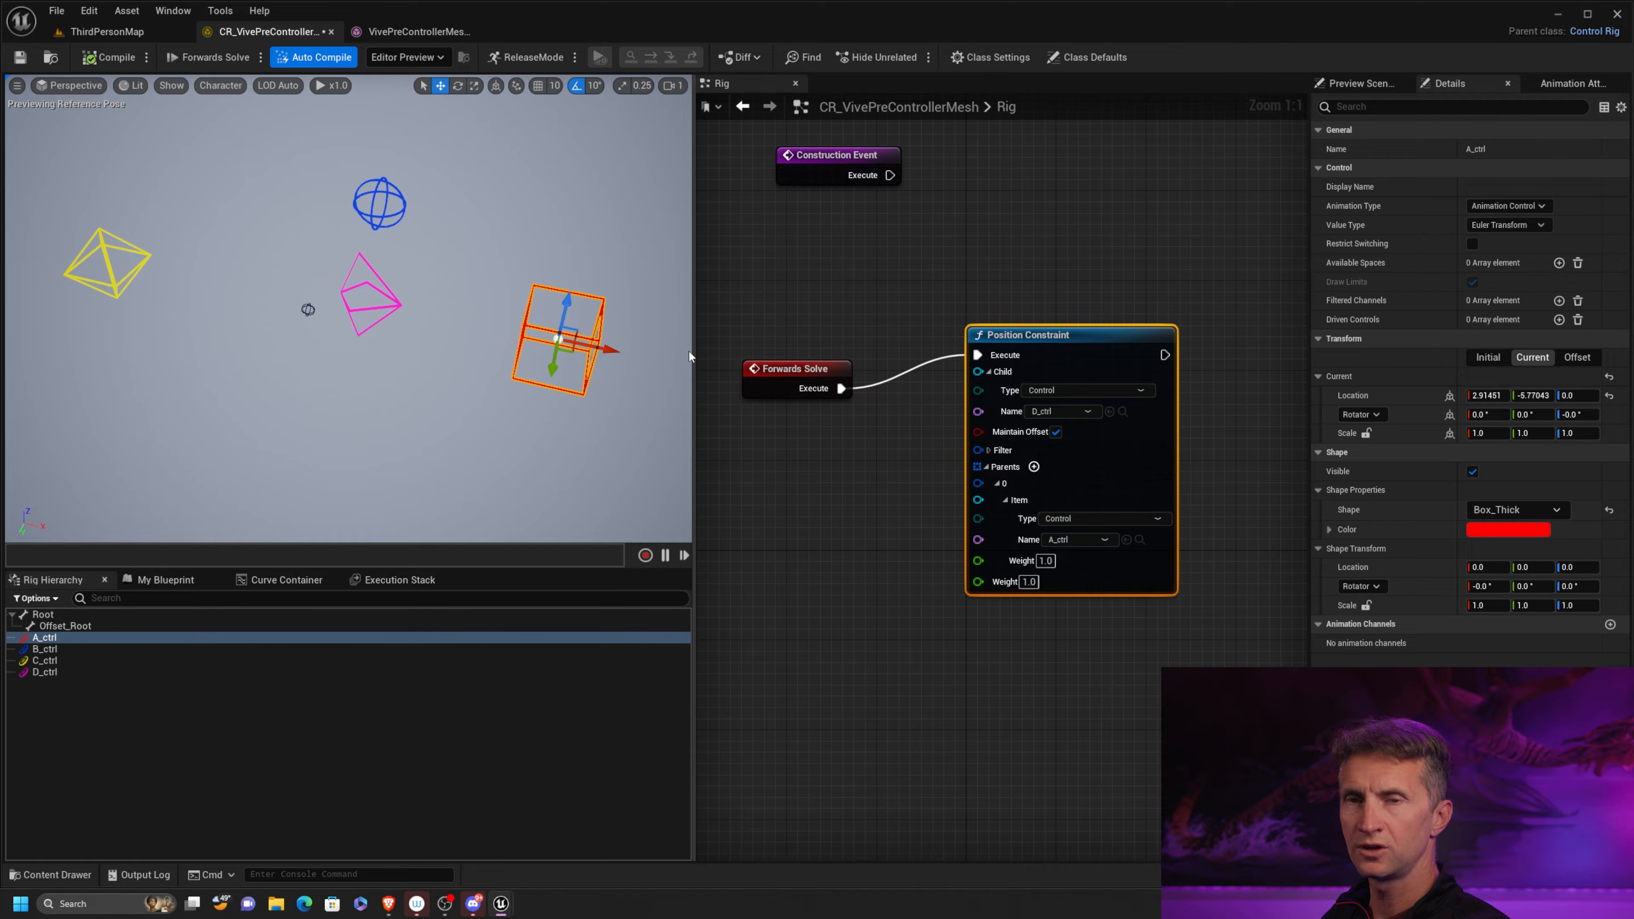
click(108, 56)
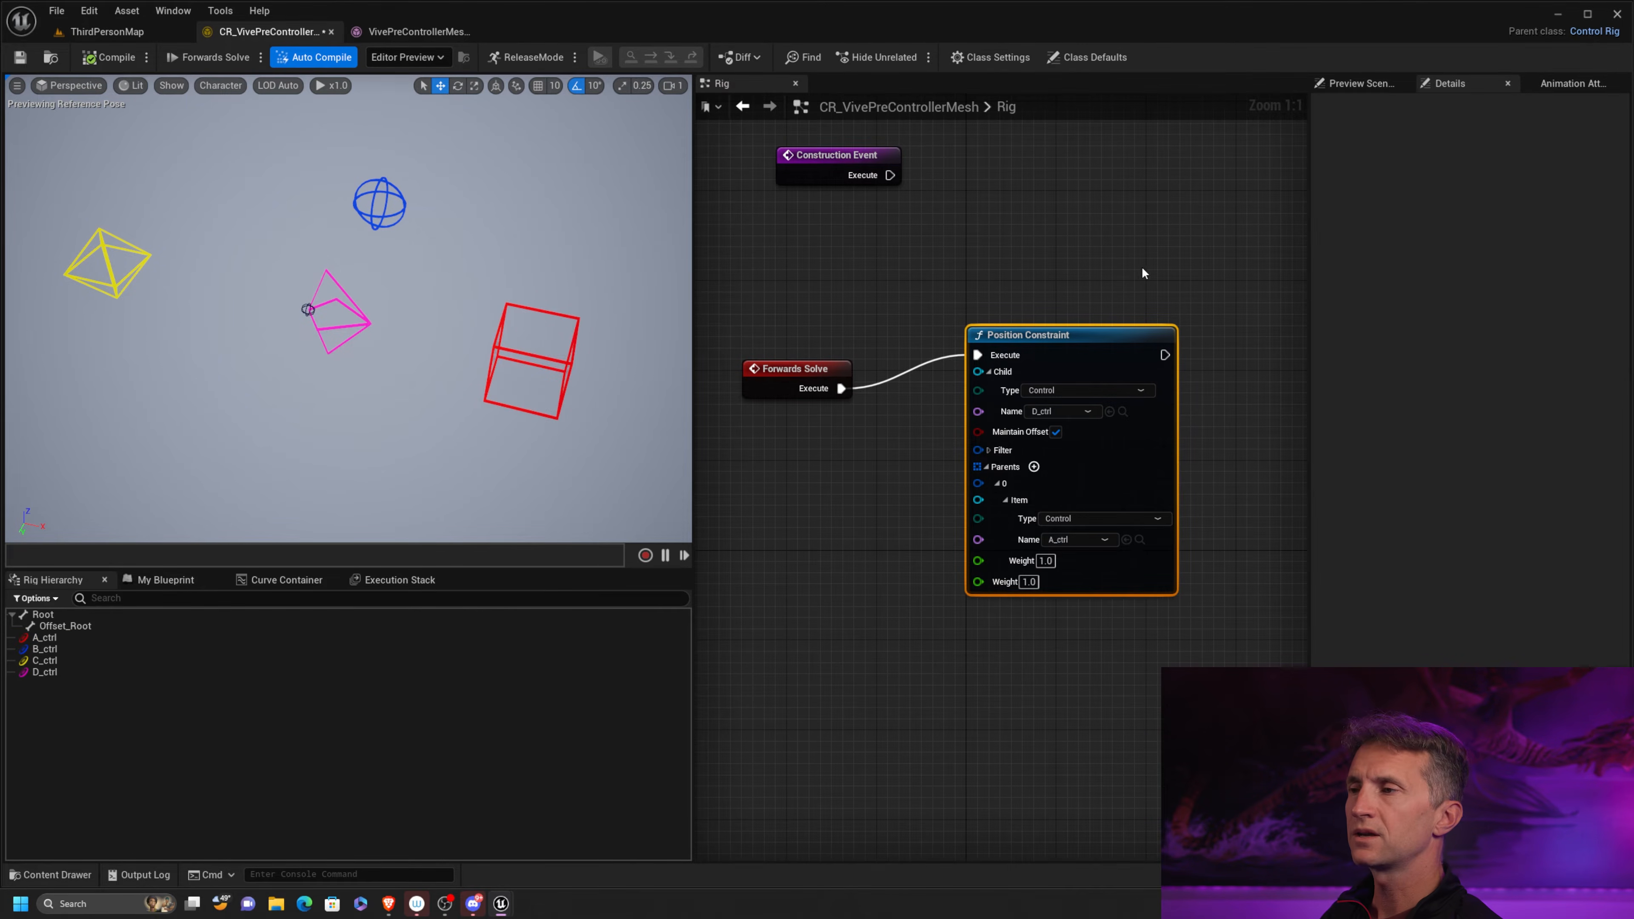
Move the Position Constraint node up and add a Rotation Constraint node directly below it
right_drag(1115, 310, 1128, 225)
drag(1100, 254, 1123, 186)
right_click(977, 485)
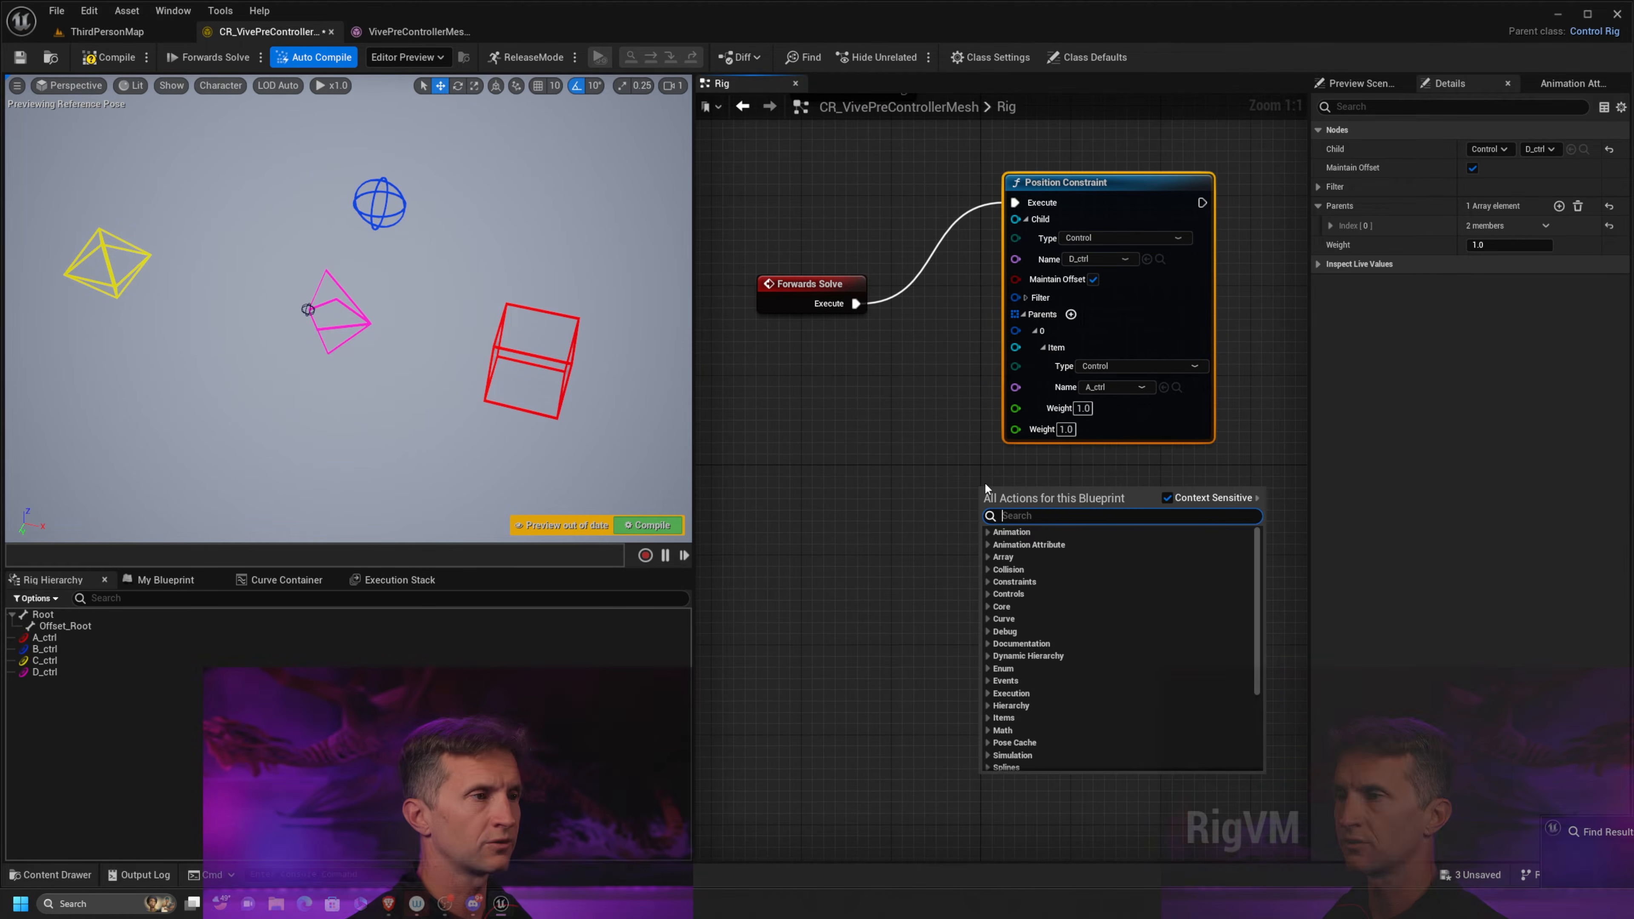
text(ro)
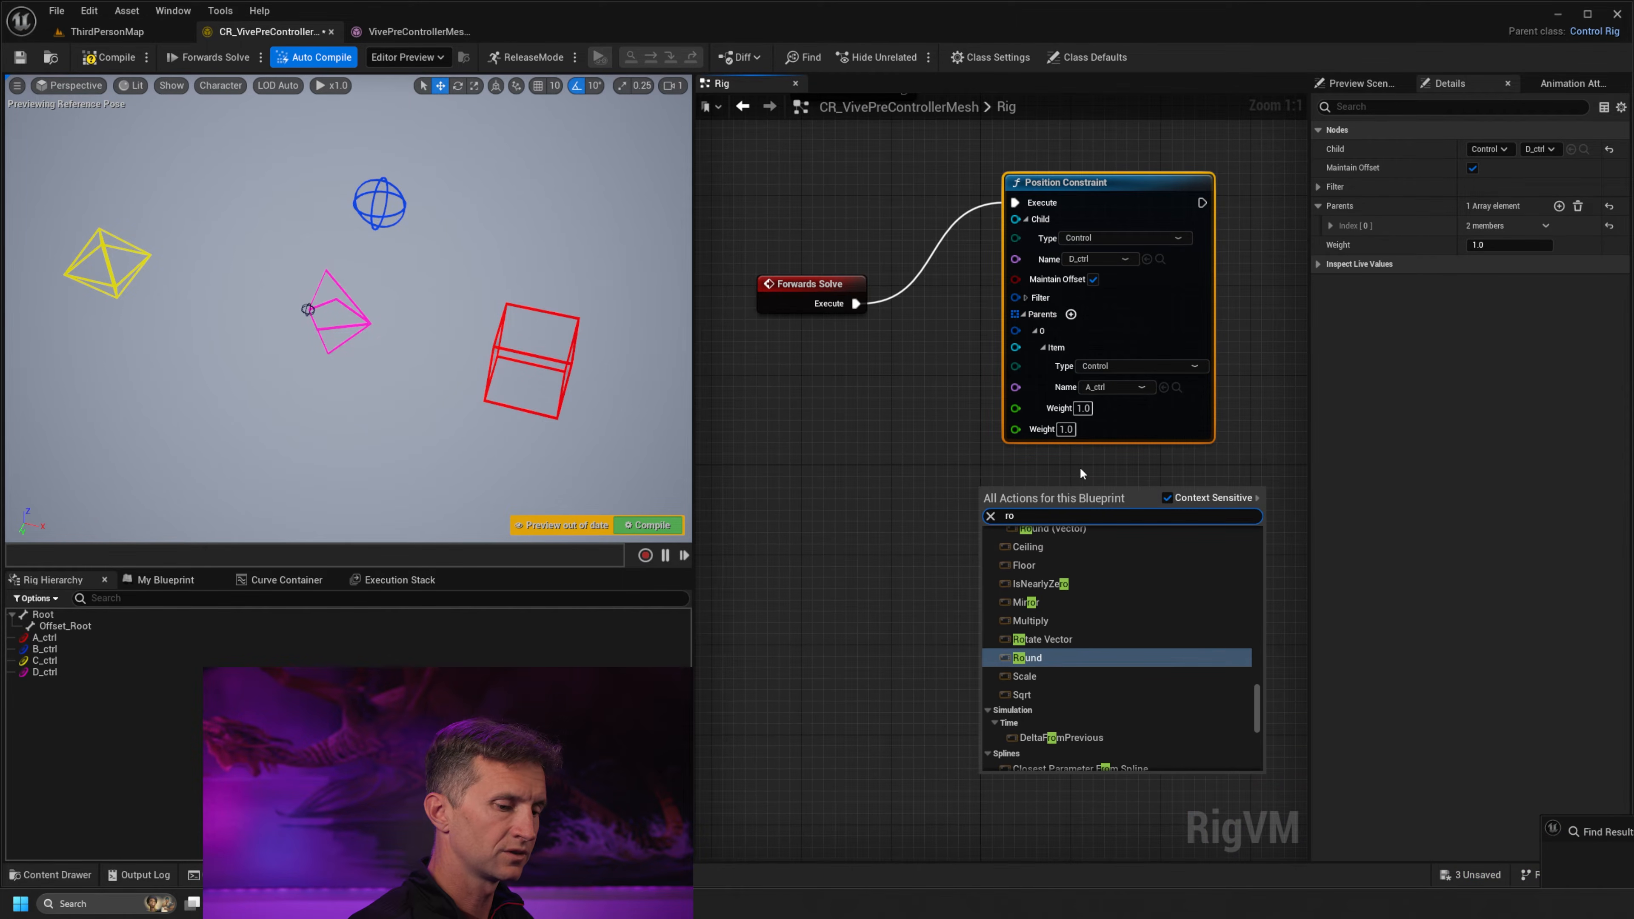
text(tat con)
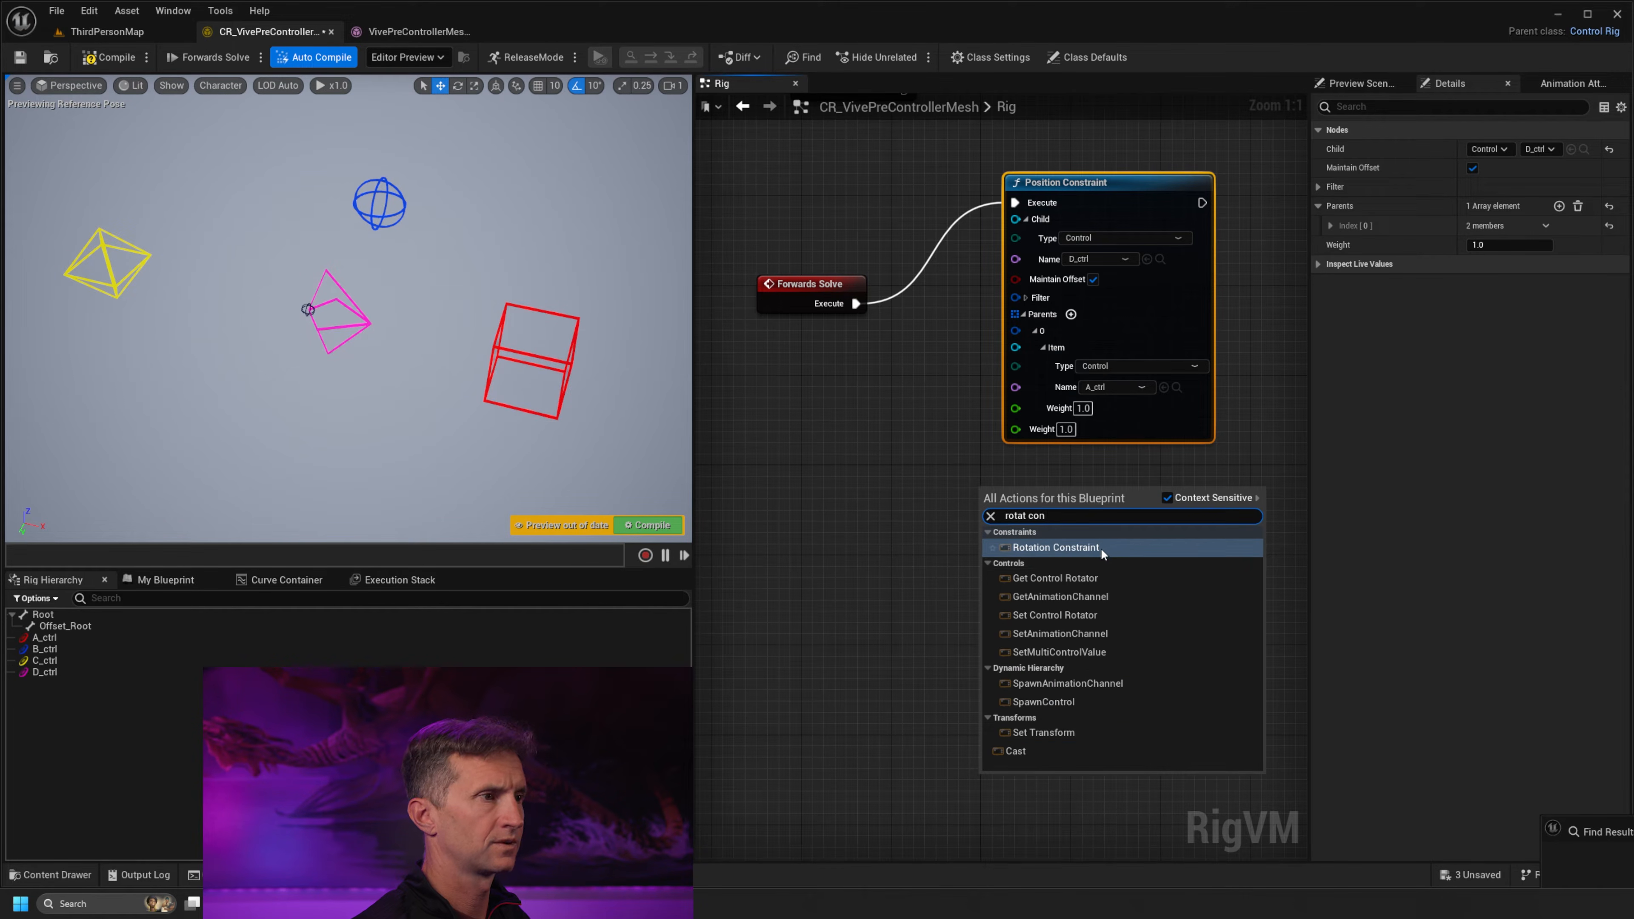
click(1101, 547)
drag(1043, 494, 1076, 493)
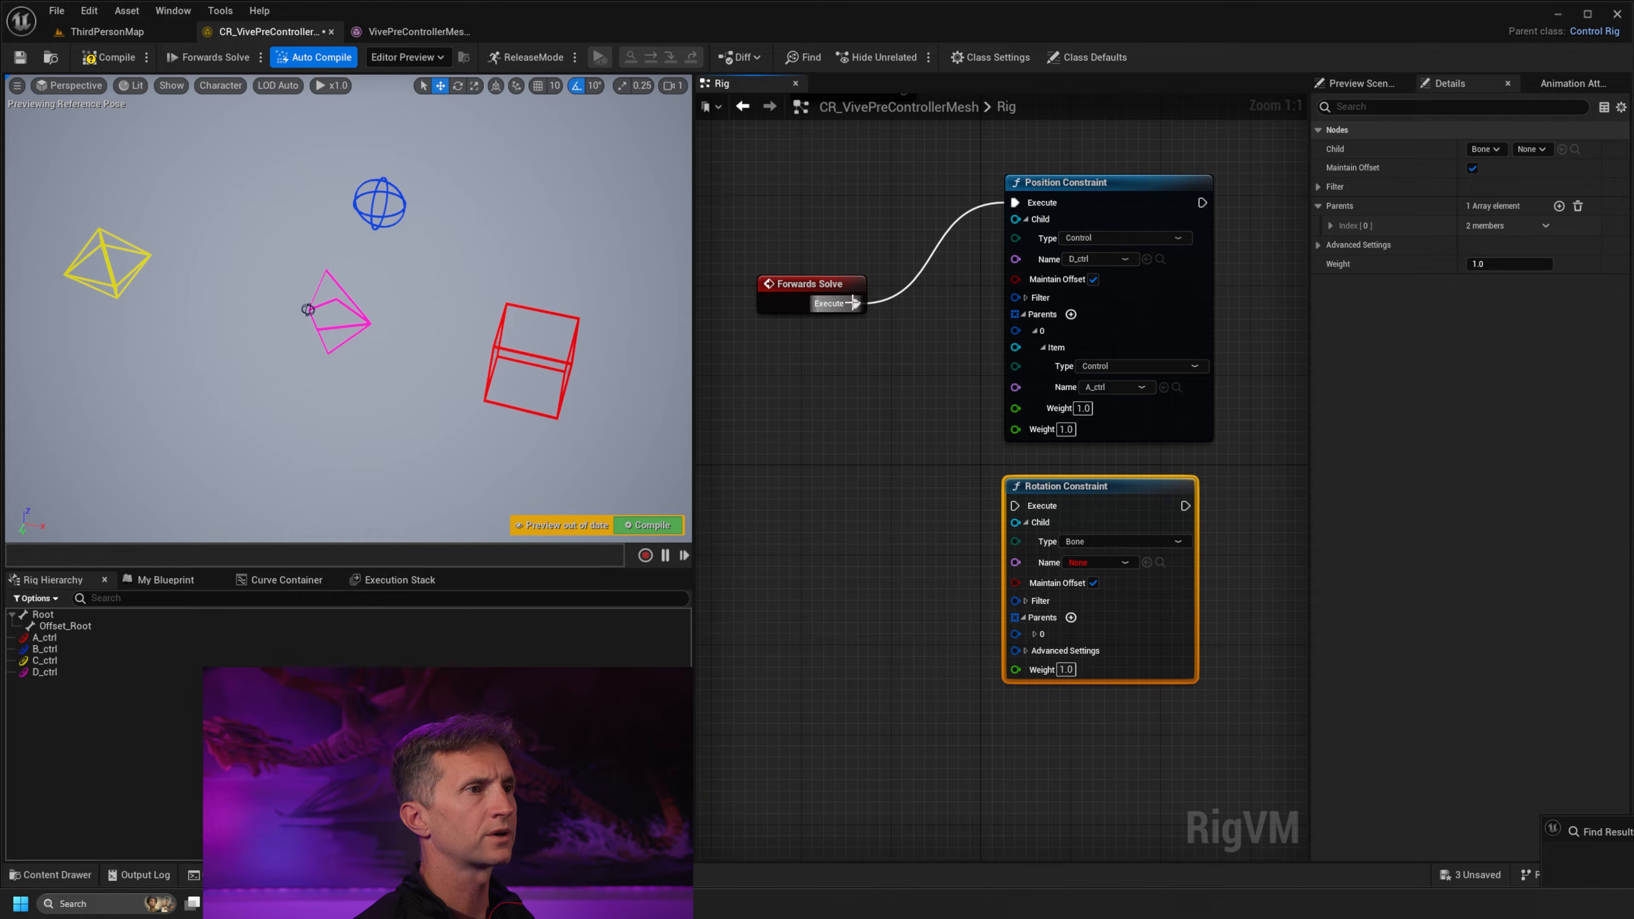
drag(856, 303, 984, 509)
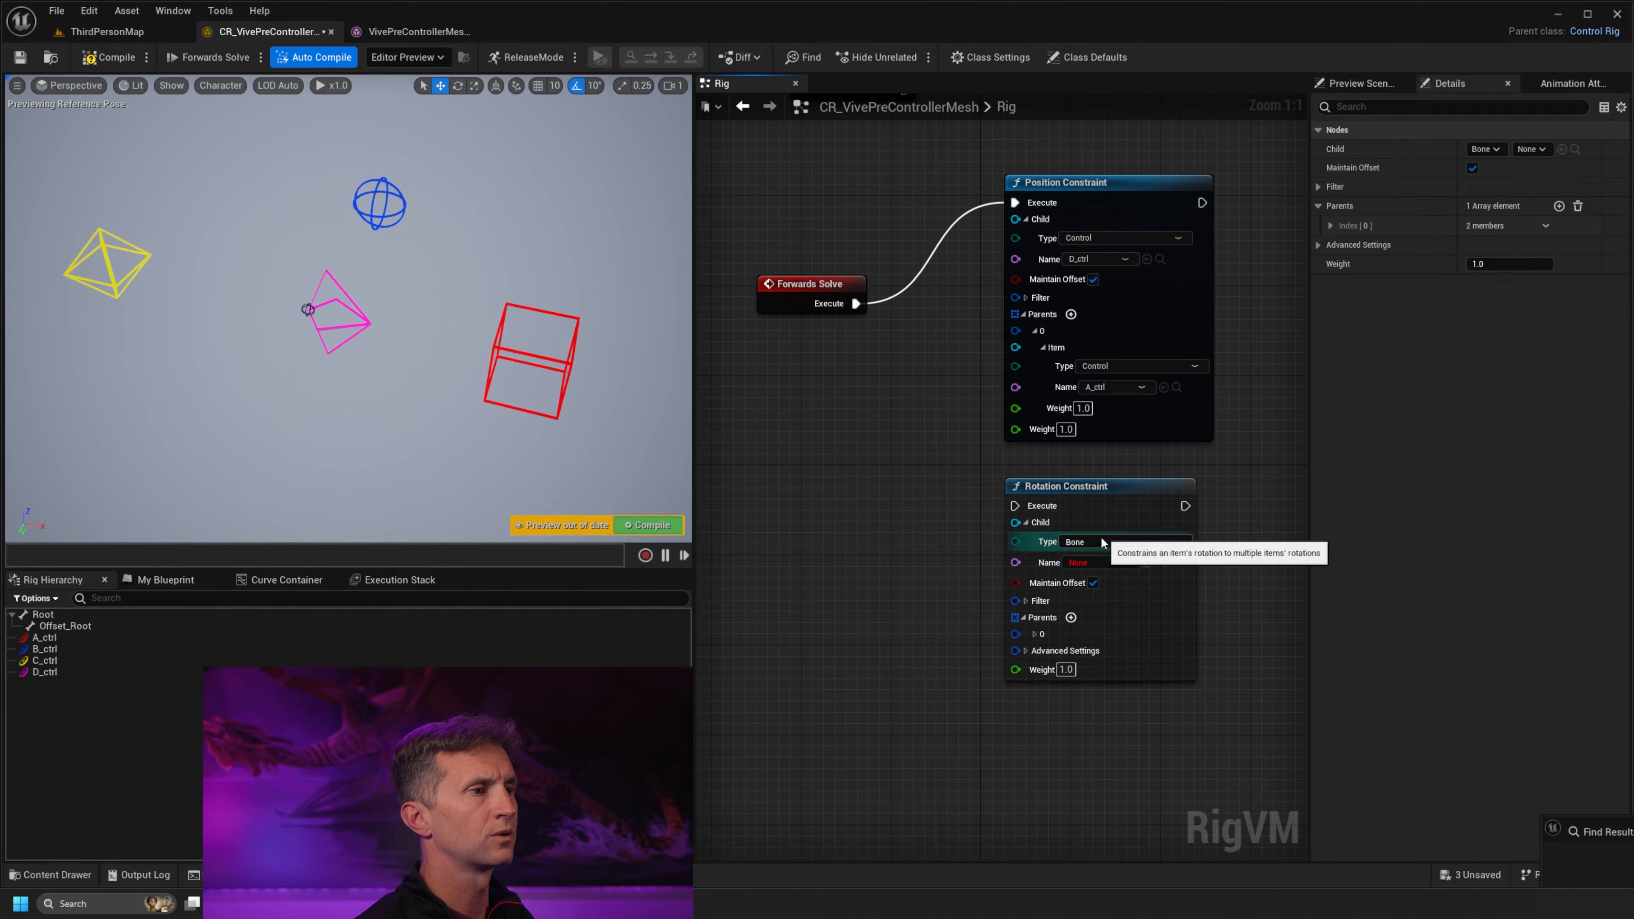
Set the Rotation Constraint's child type to Control and its name to D_ctrl
click(1087, 541)
click(1071, 578)
click(1105, 563)
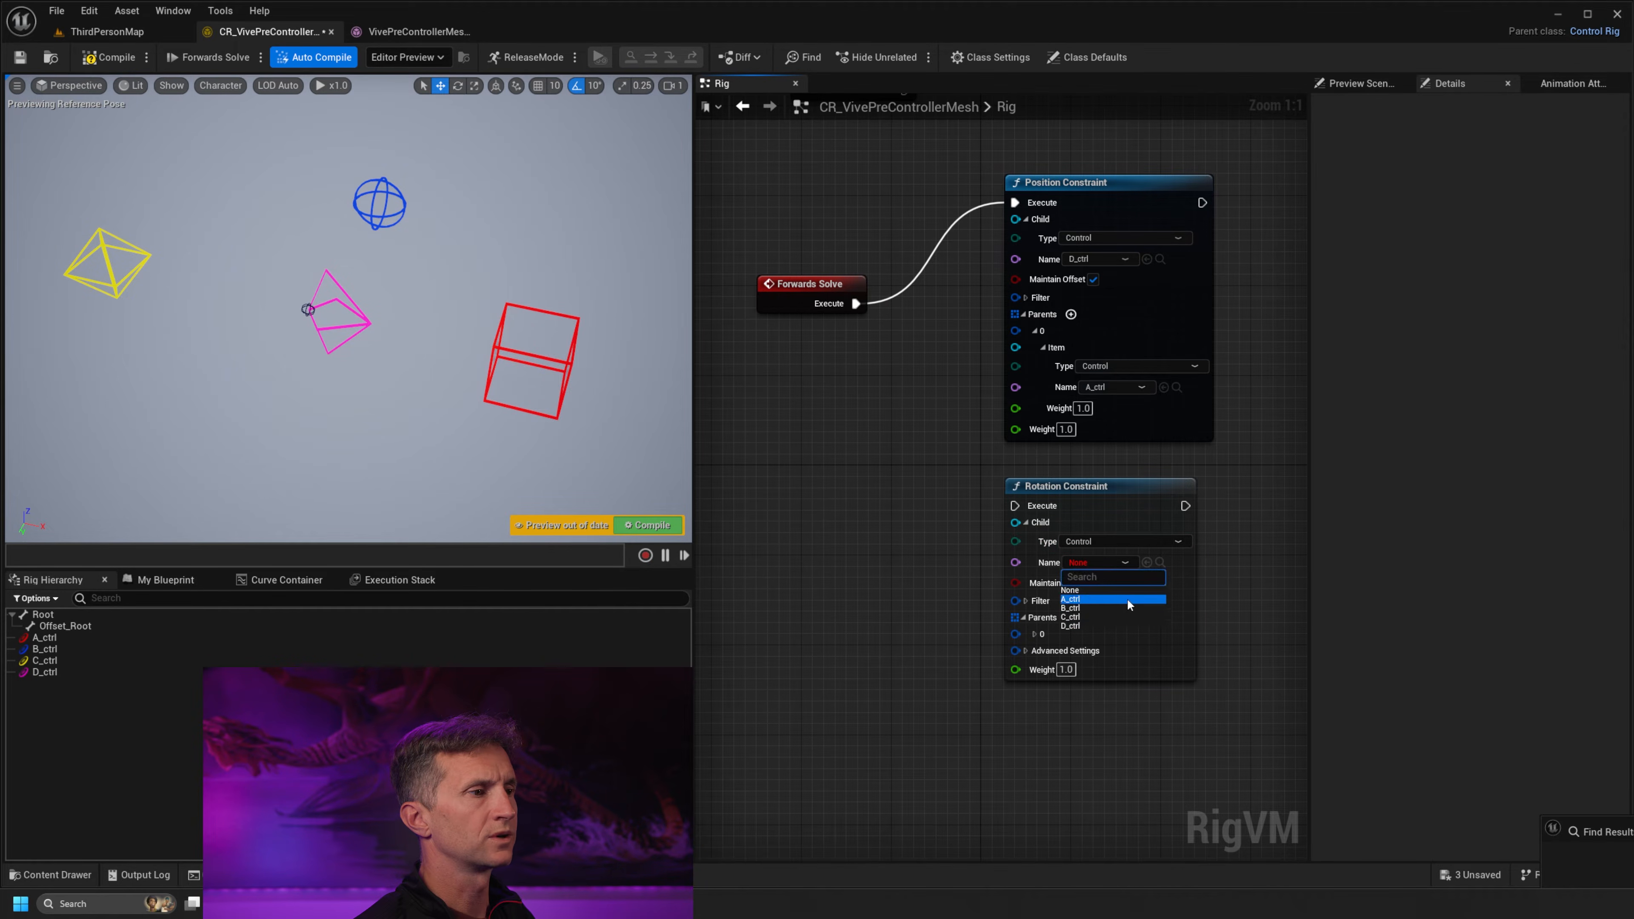
click(1087, 625)
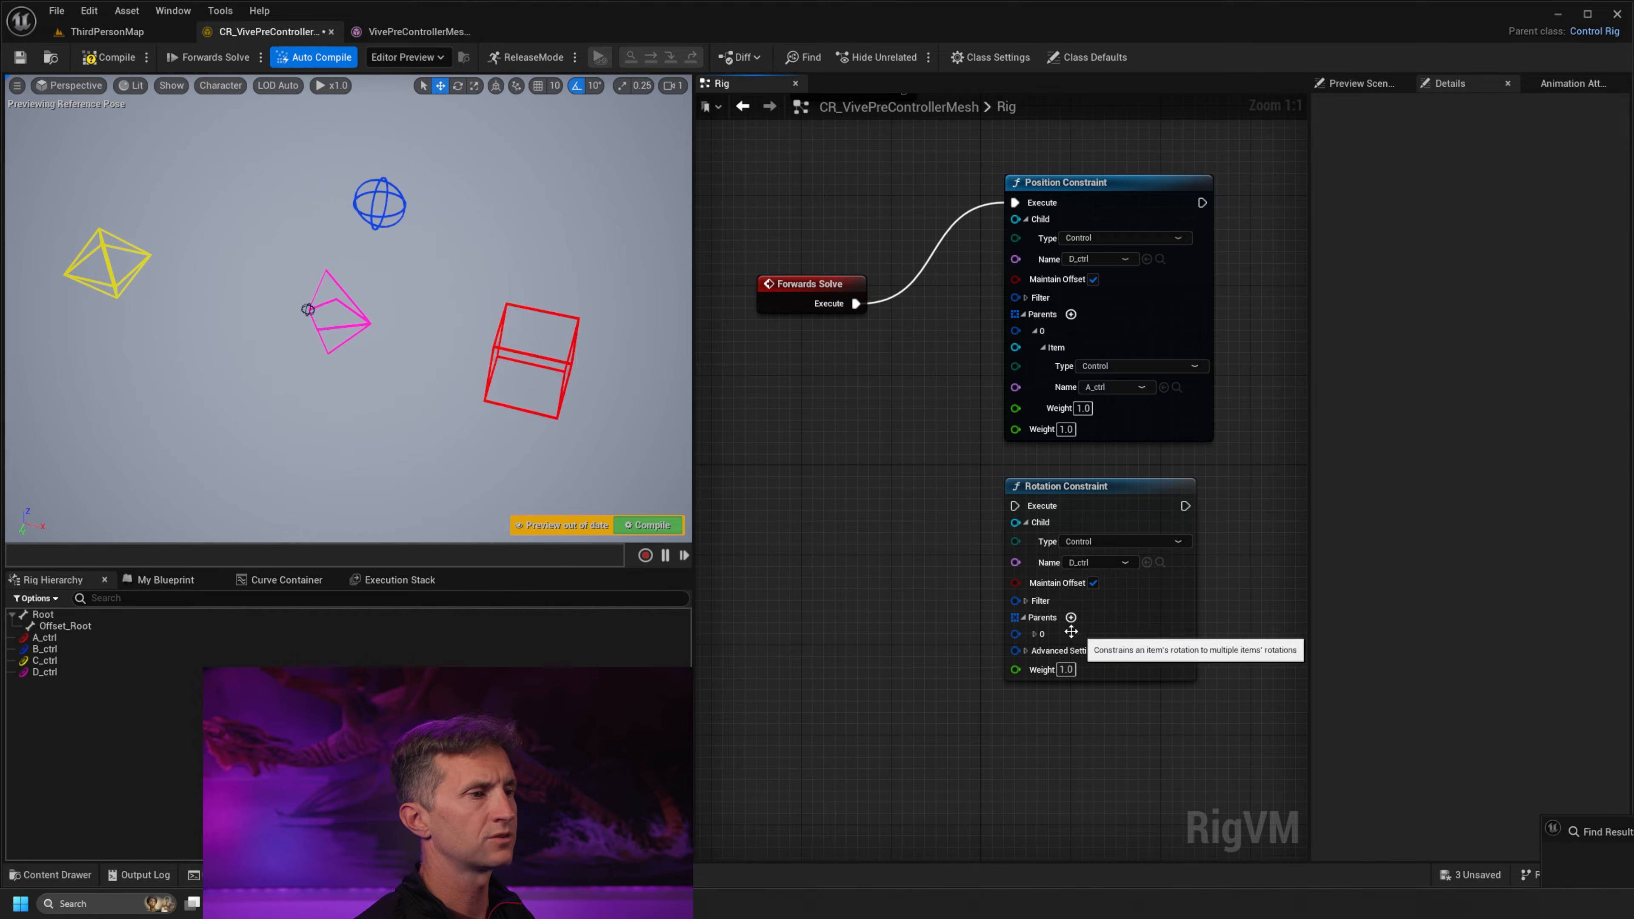
Set the Rotation Constraint's parent 0 to the control A_ctrl and reroute the Forwards Solve execution to this node
click(1035, 634)
click(1043, 651)
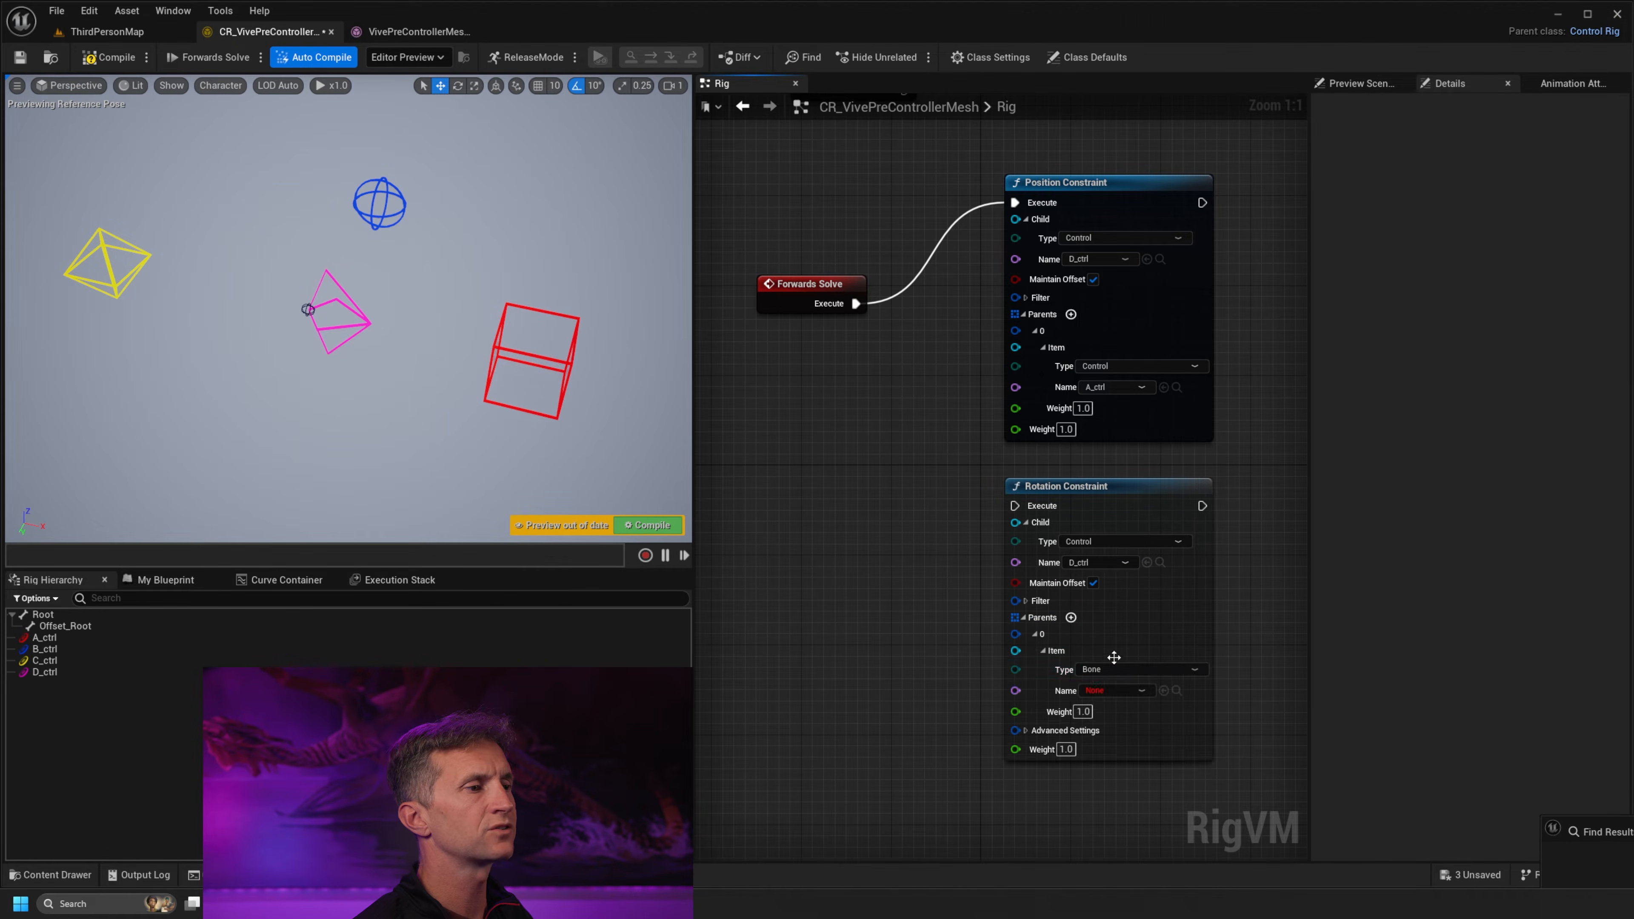
click(1141, 670)
click(1087, 707)
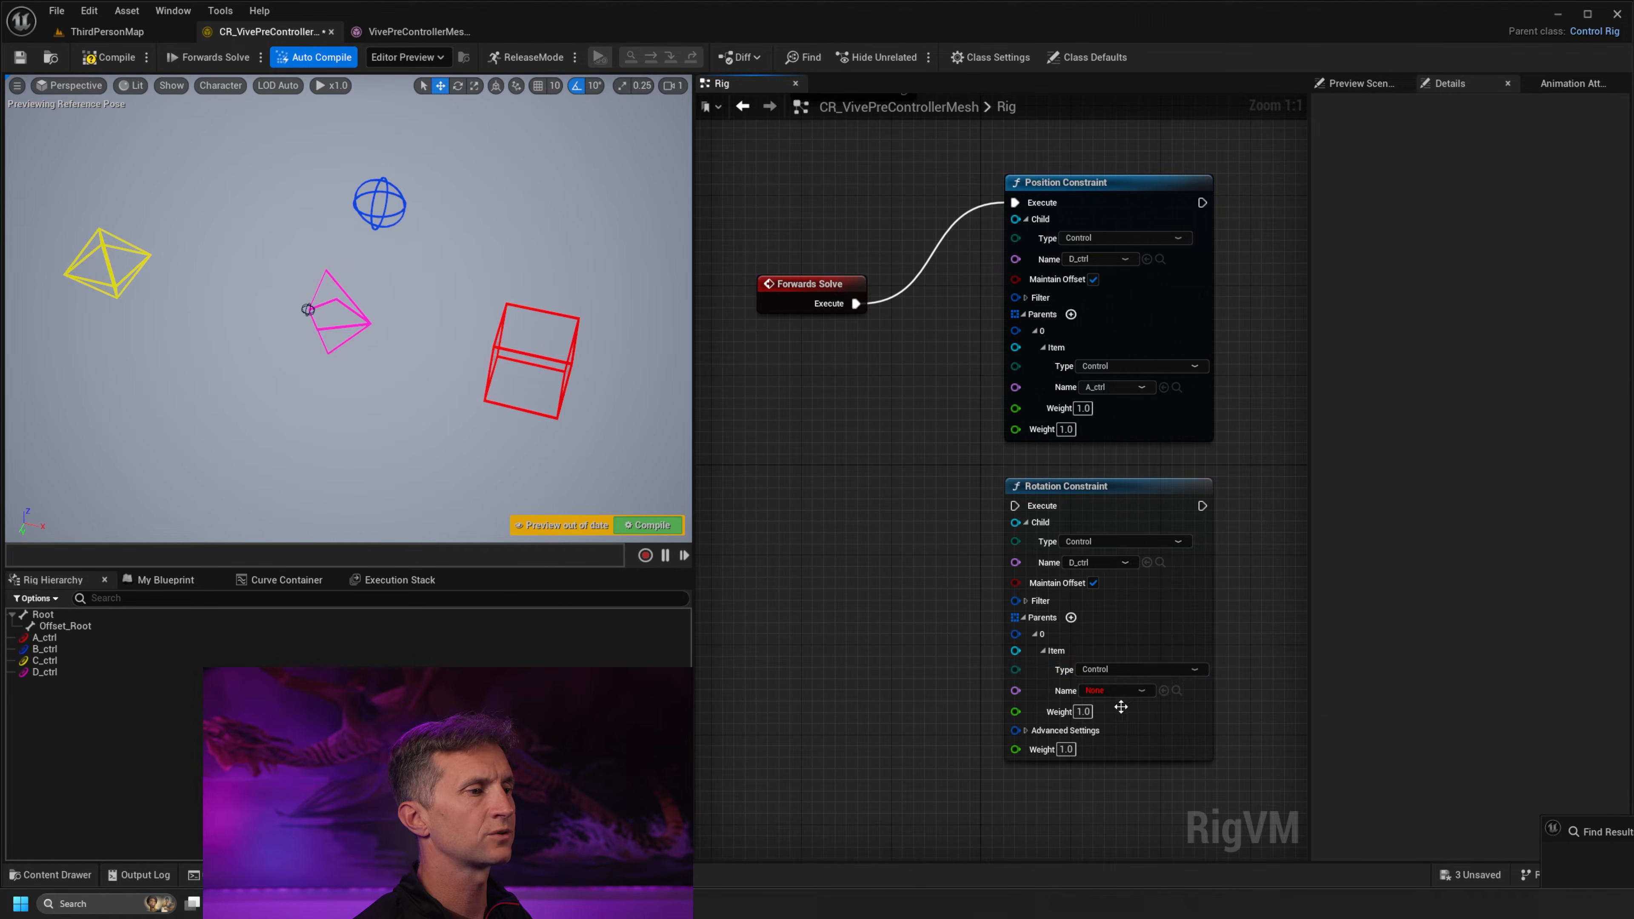
click(1140, 690)
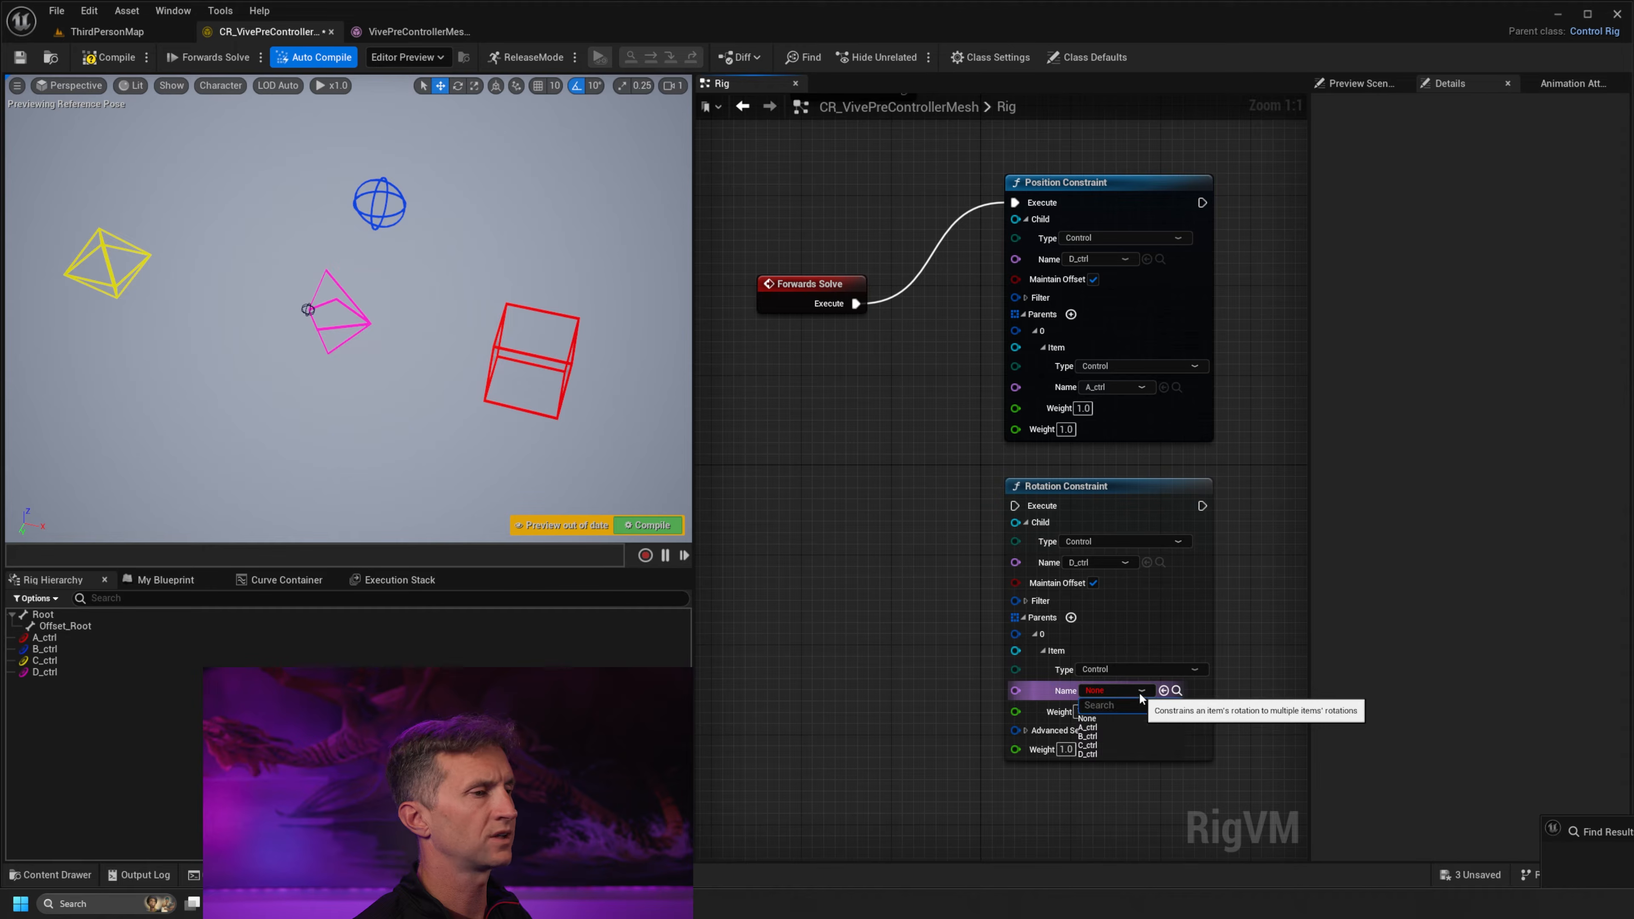
click(1087, 727)
drag(856, 303, 1043, 506)
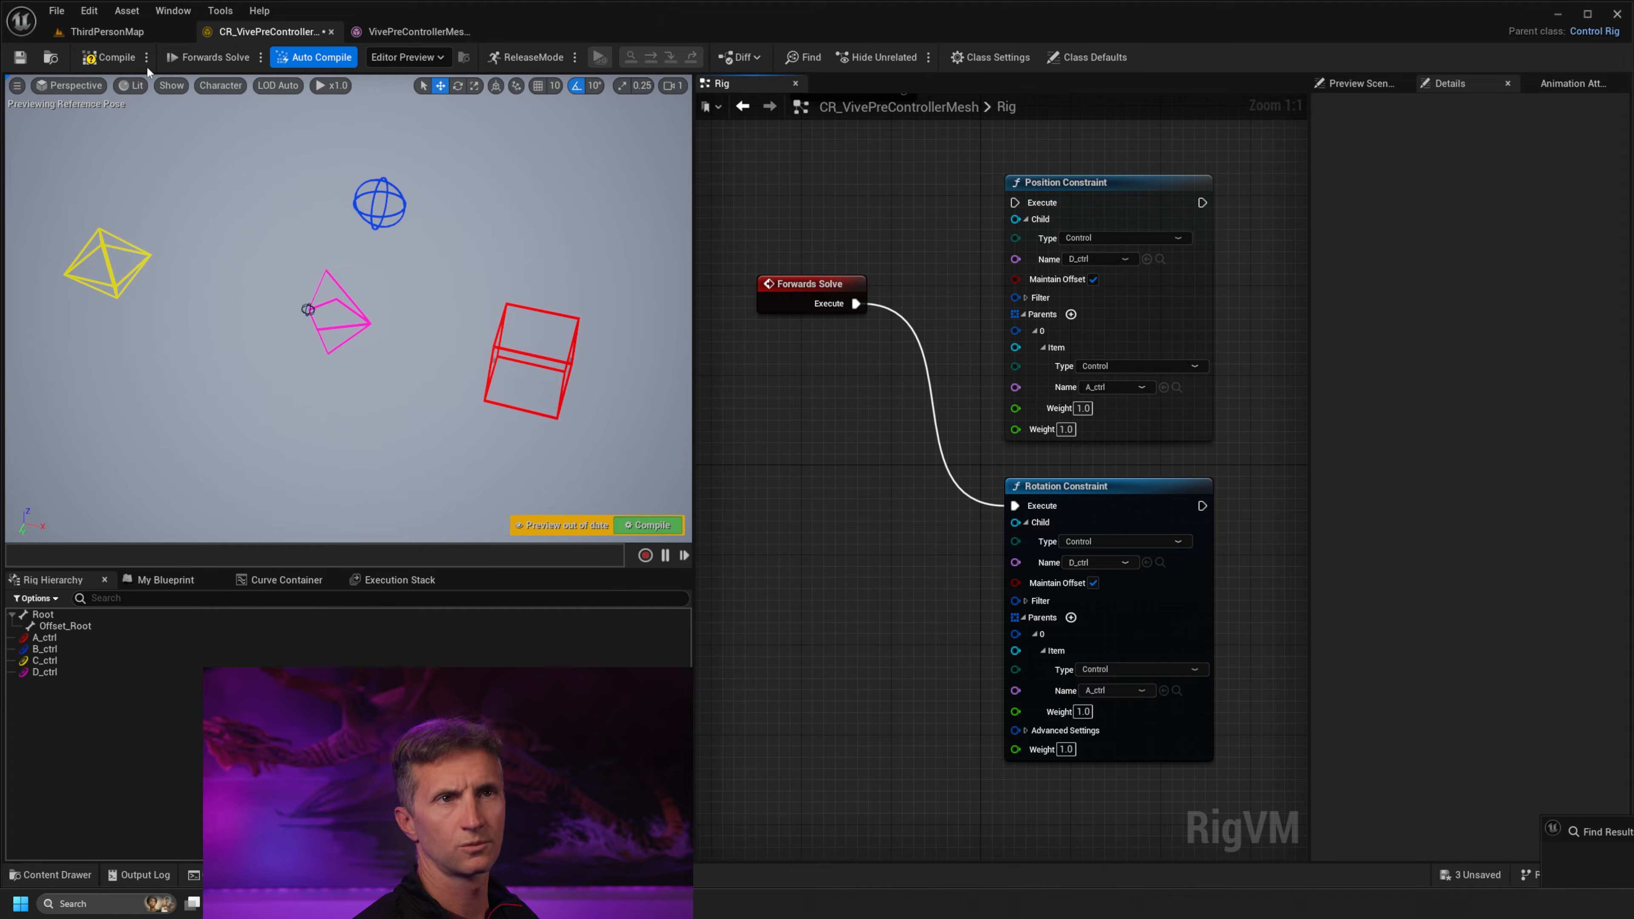
Compile the rig, rotate the red A_ctrl box to test the rotation constraint, and recompile to reset the pose
click(106, 56)
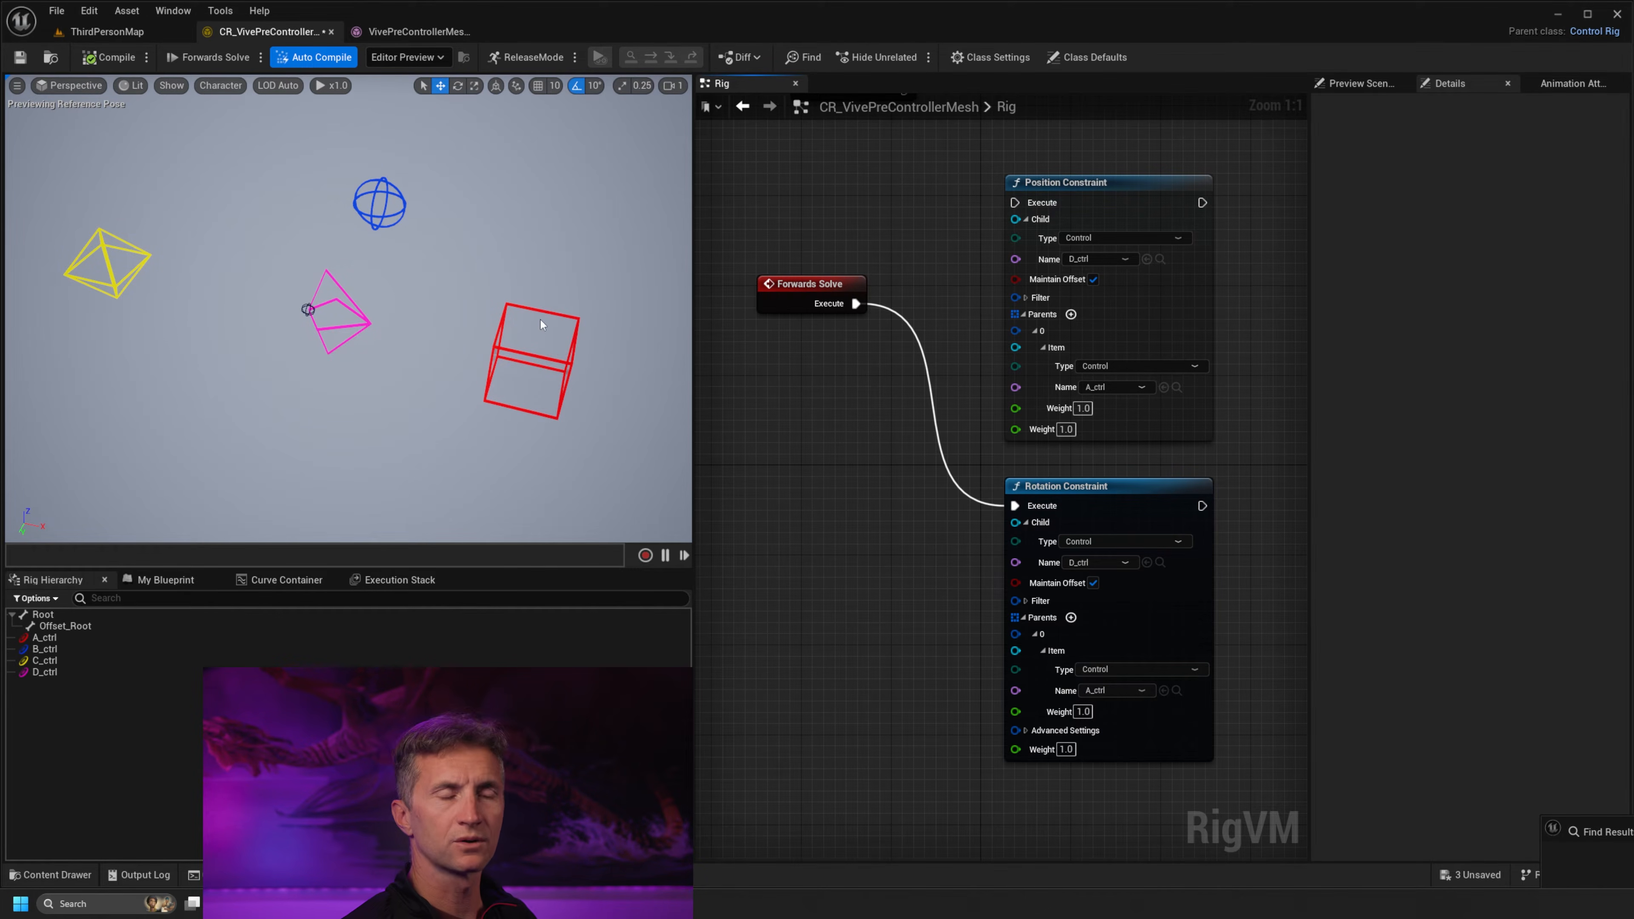
click(557, 314)
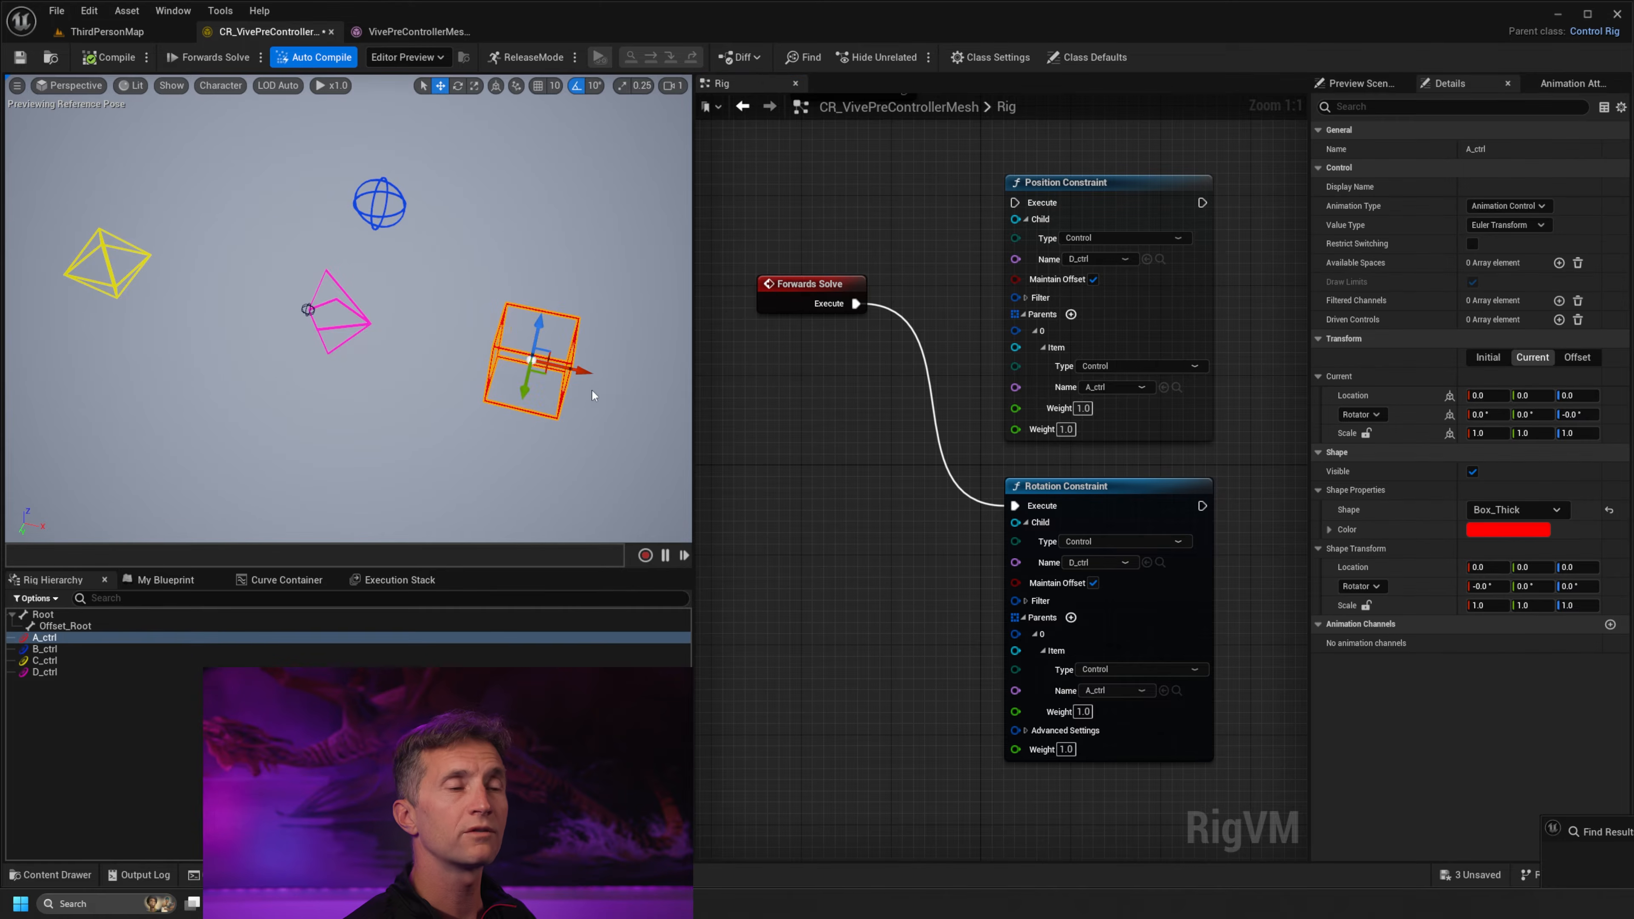
key(e)
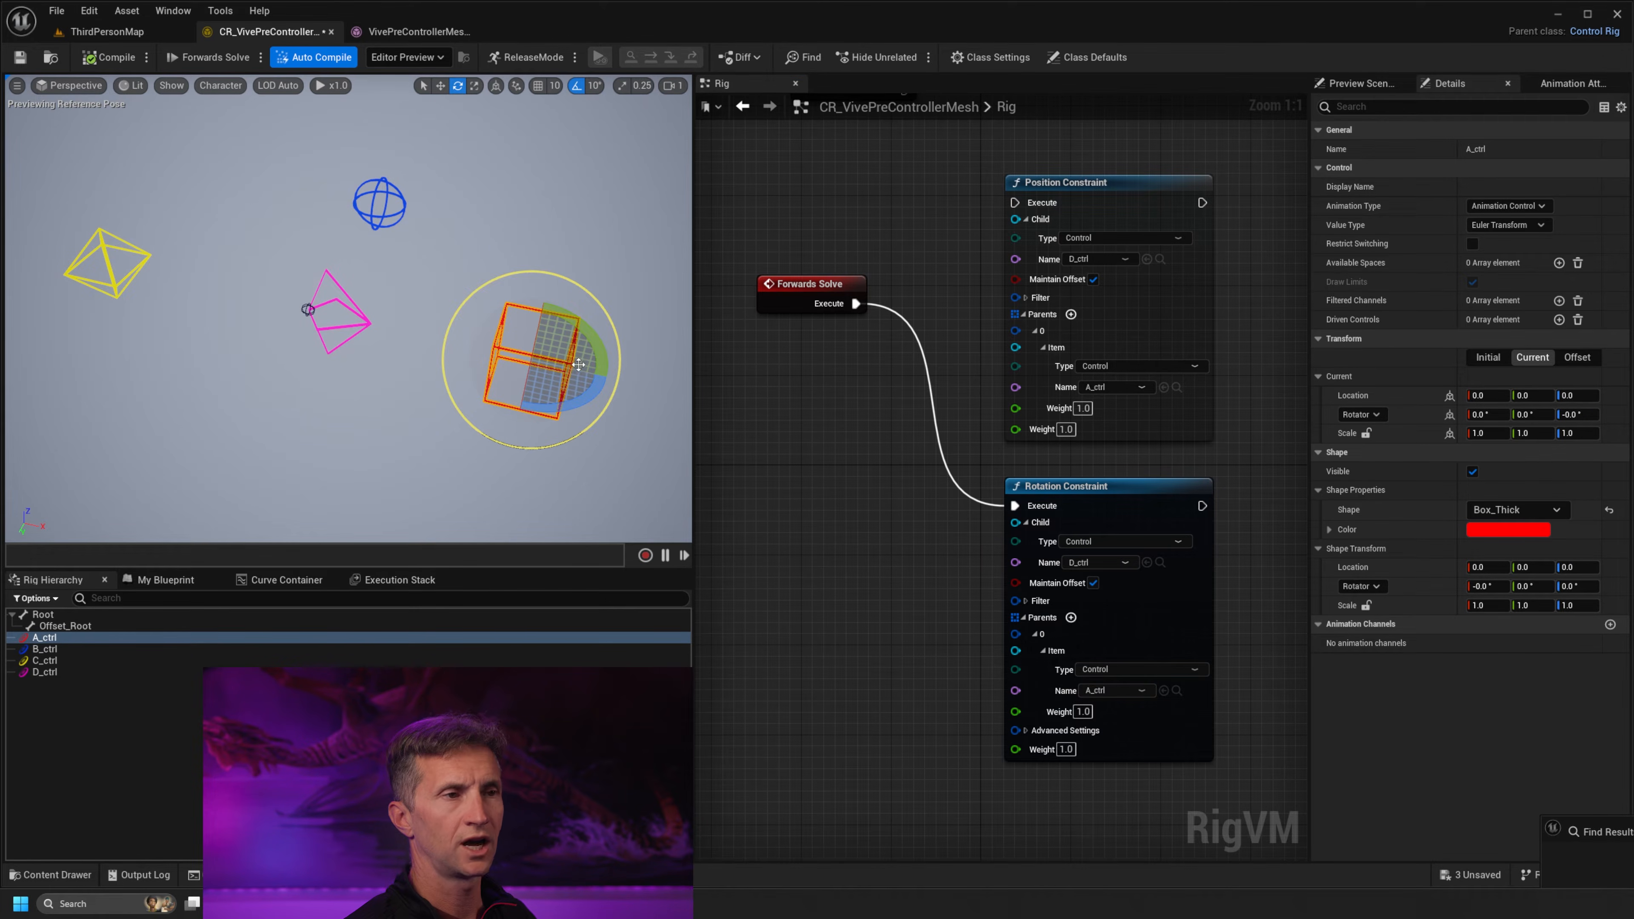
drag(580, 365, 559, 400)
click(108, 56)
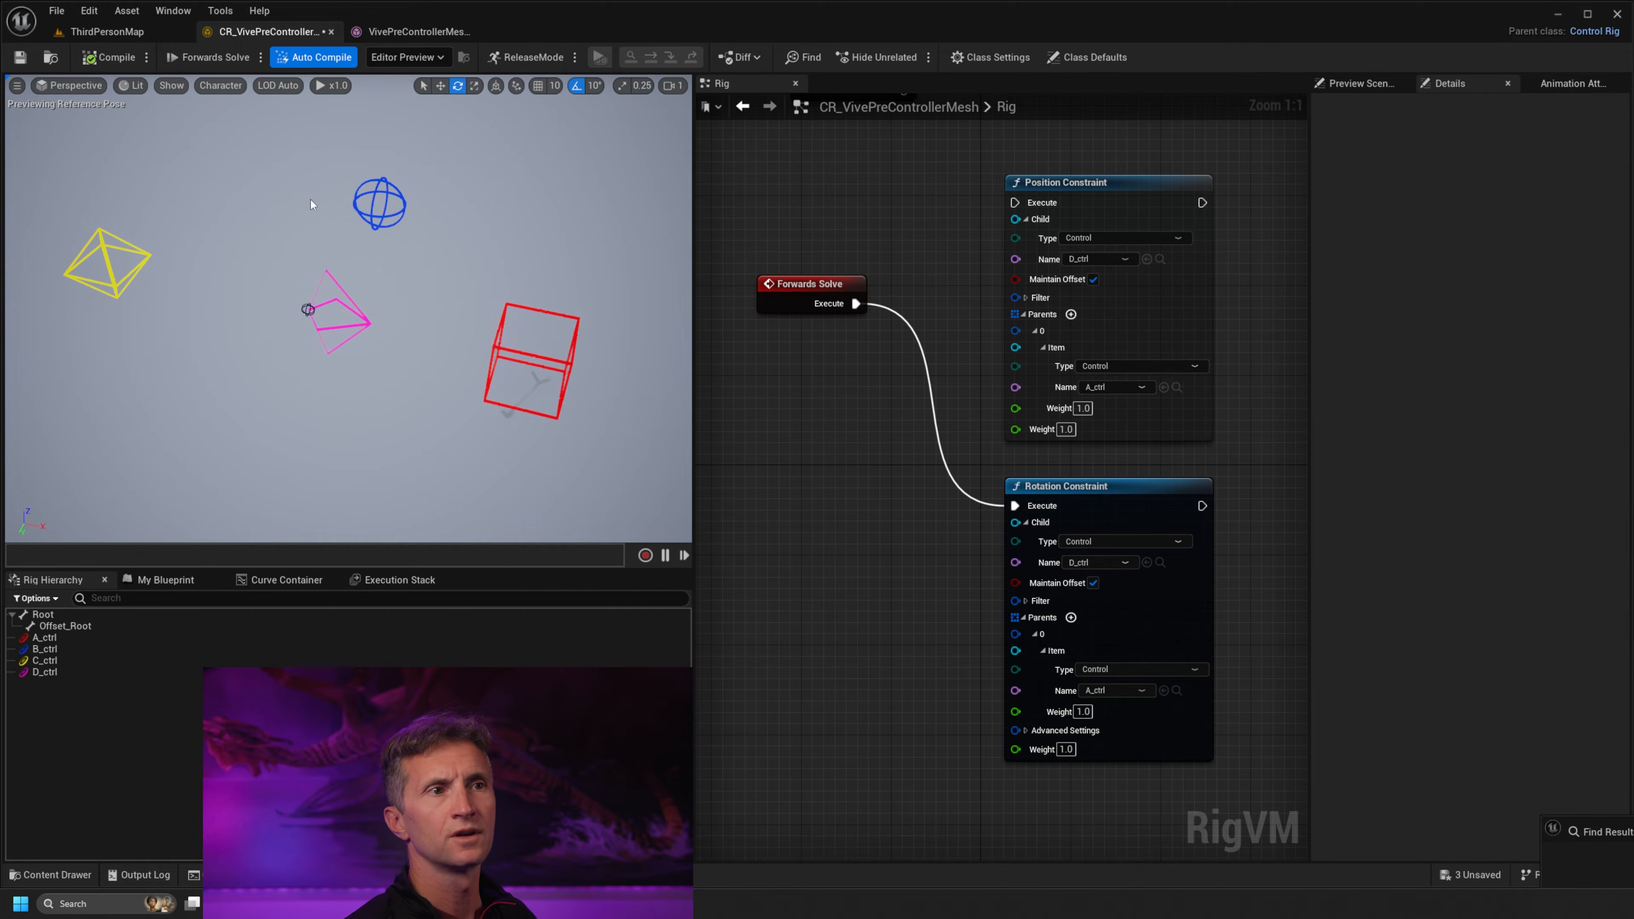
drag(574, 314, 571, 317)
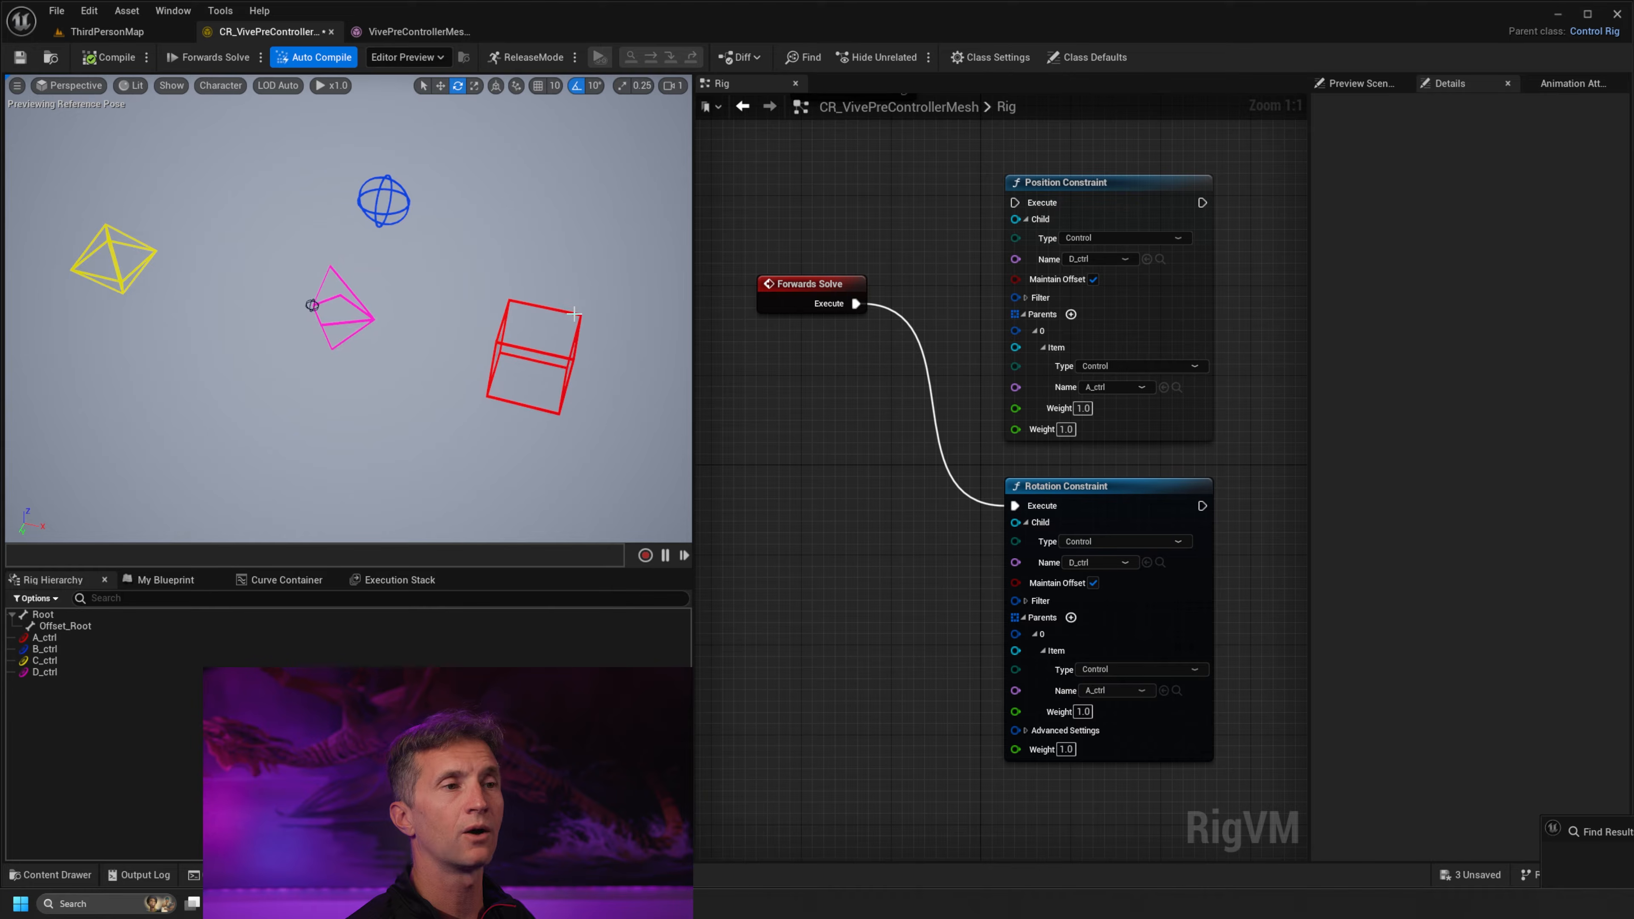
Move the red A_ctrl box slightly in the viewport to test how D_ctrl reacts under the rotation constraint
click(552, 311)
key(w)
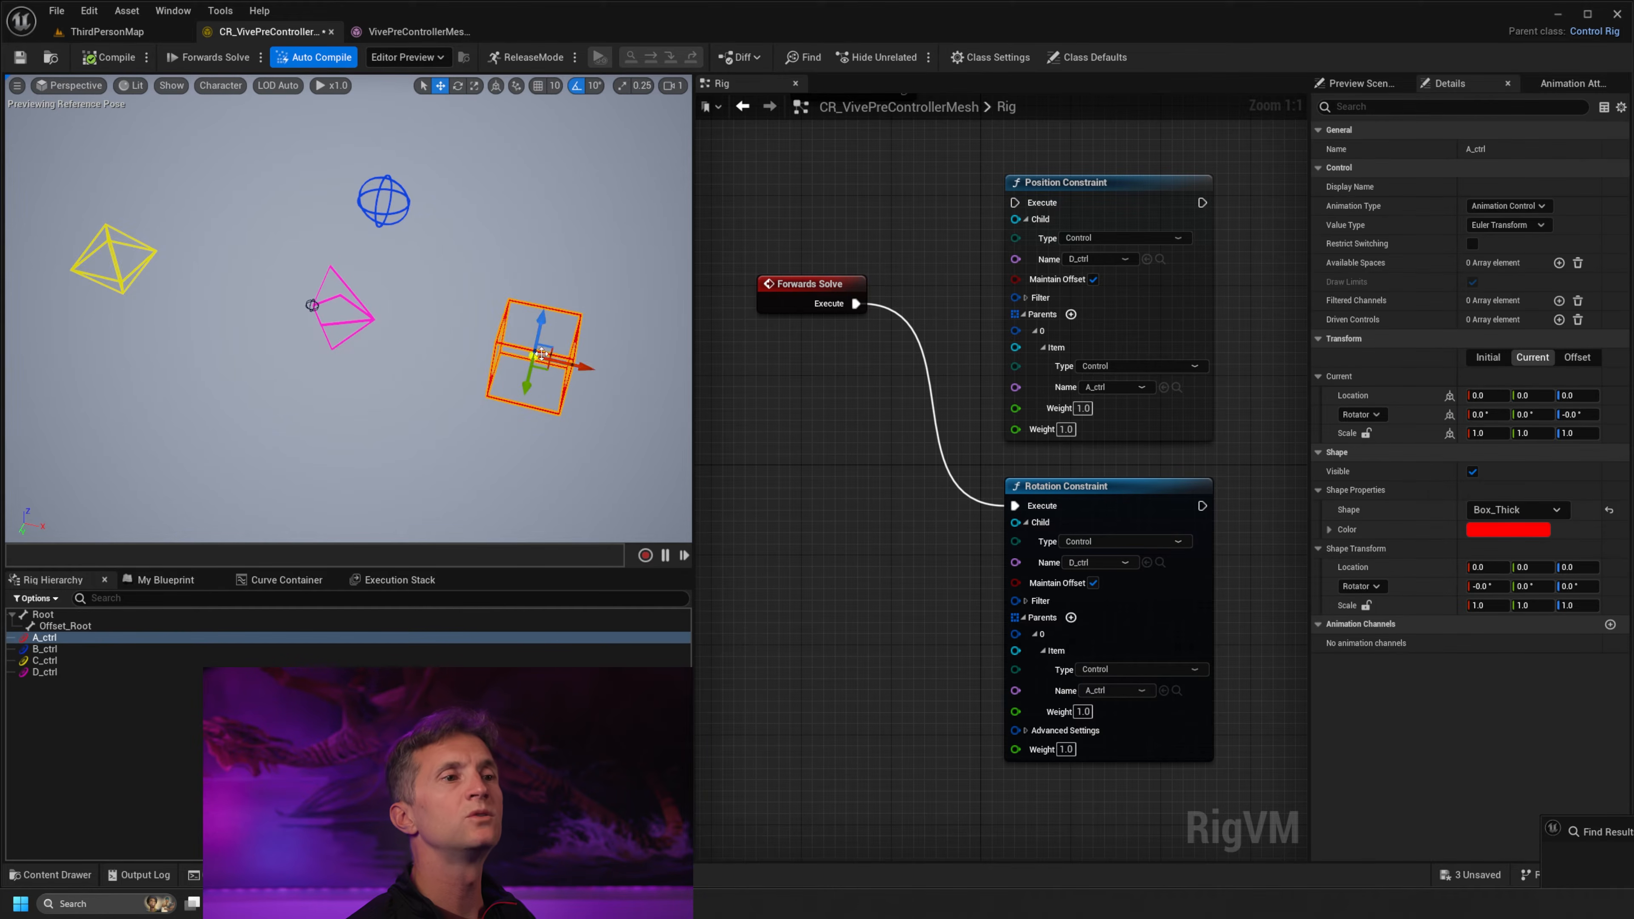
mouse_move(537, 356)
mouse_down()
mouse_move(557, 350)
mouse_move(478, 232)
mouse_move(392, 336)
mouse_move(535, 416)
mouse_move(616, 284)
mouse_move(416, 321)
mouse_move(573, 375)
mouse_move(514, 361)
mouse_up()
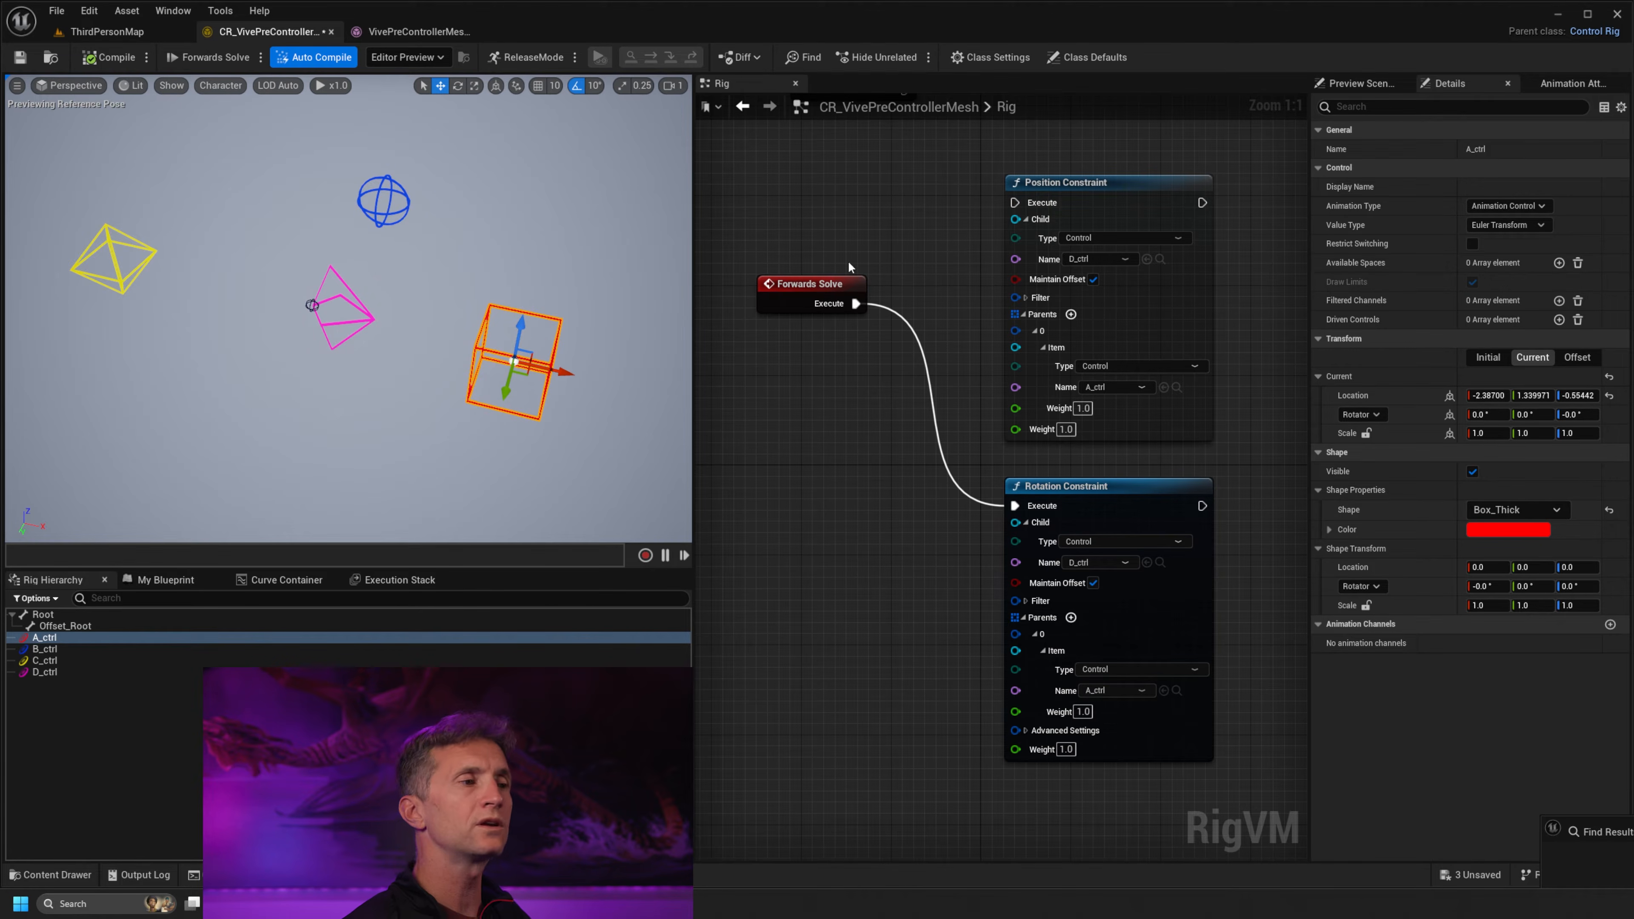
Reroute the Forwards Solve execution to the Position Constraint node and test it by moving A_ctrl, recompiling to reset the pose
click(1114, 491)
drag(1113, 490, 1125, 490)
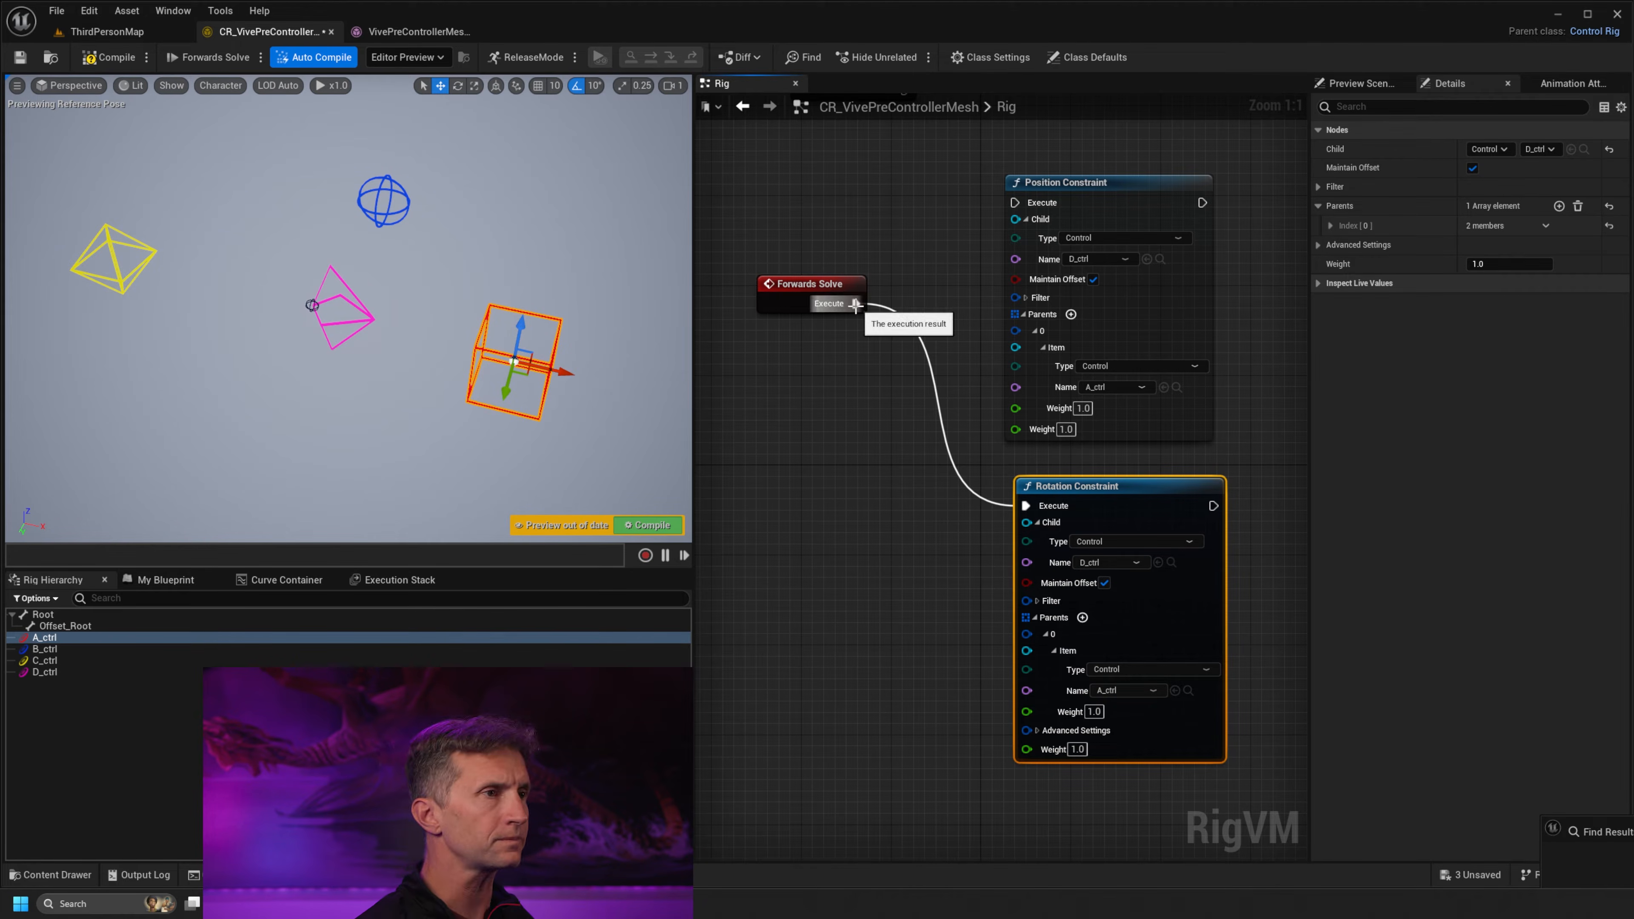
drag(855, 303, 1027, 204)
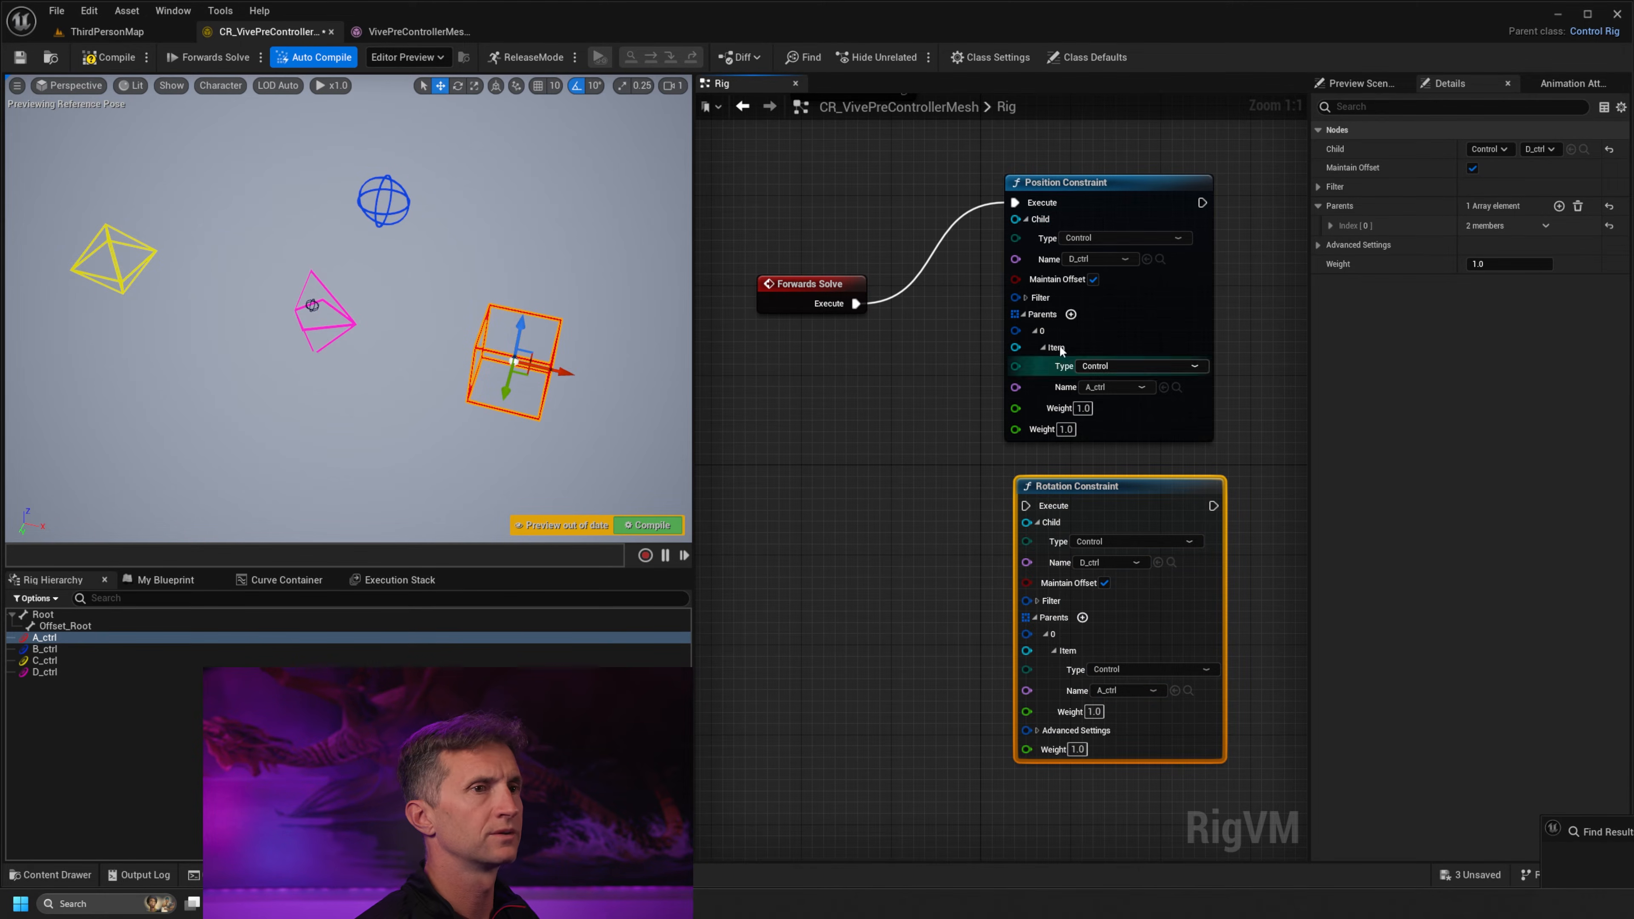
drag(513, 357, 550, 341)
click(113, 57)
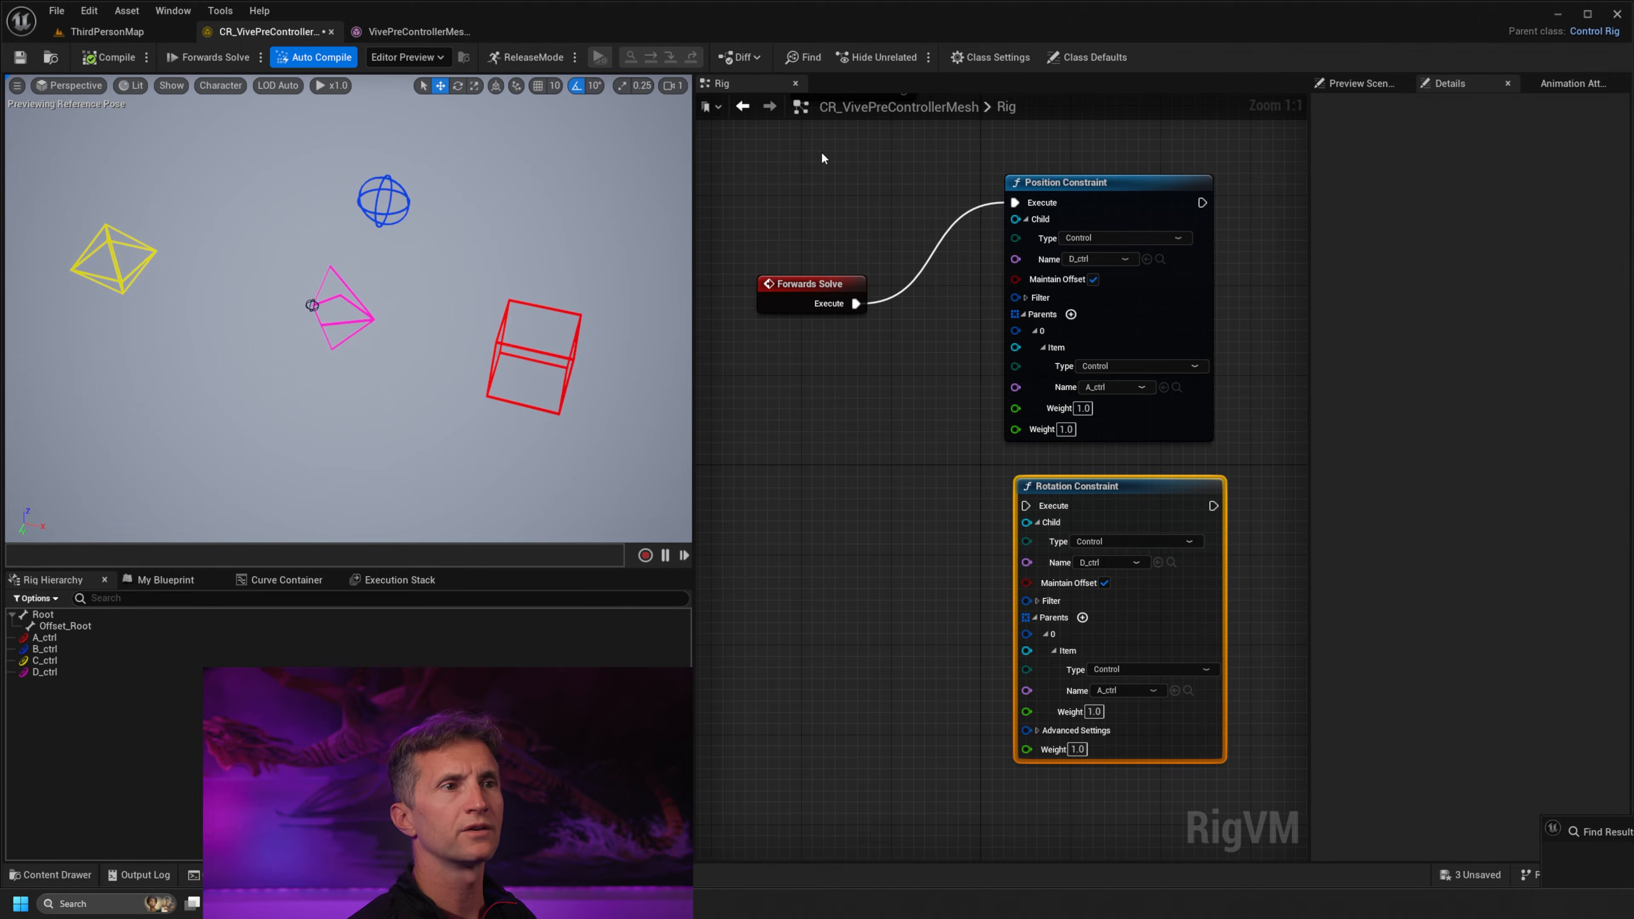
Delete the Rotation Constraint node and place the Position Constraint node level with Forwards Solve
click(1130, 483)
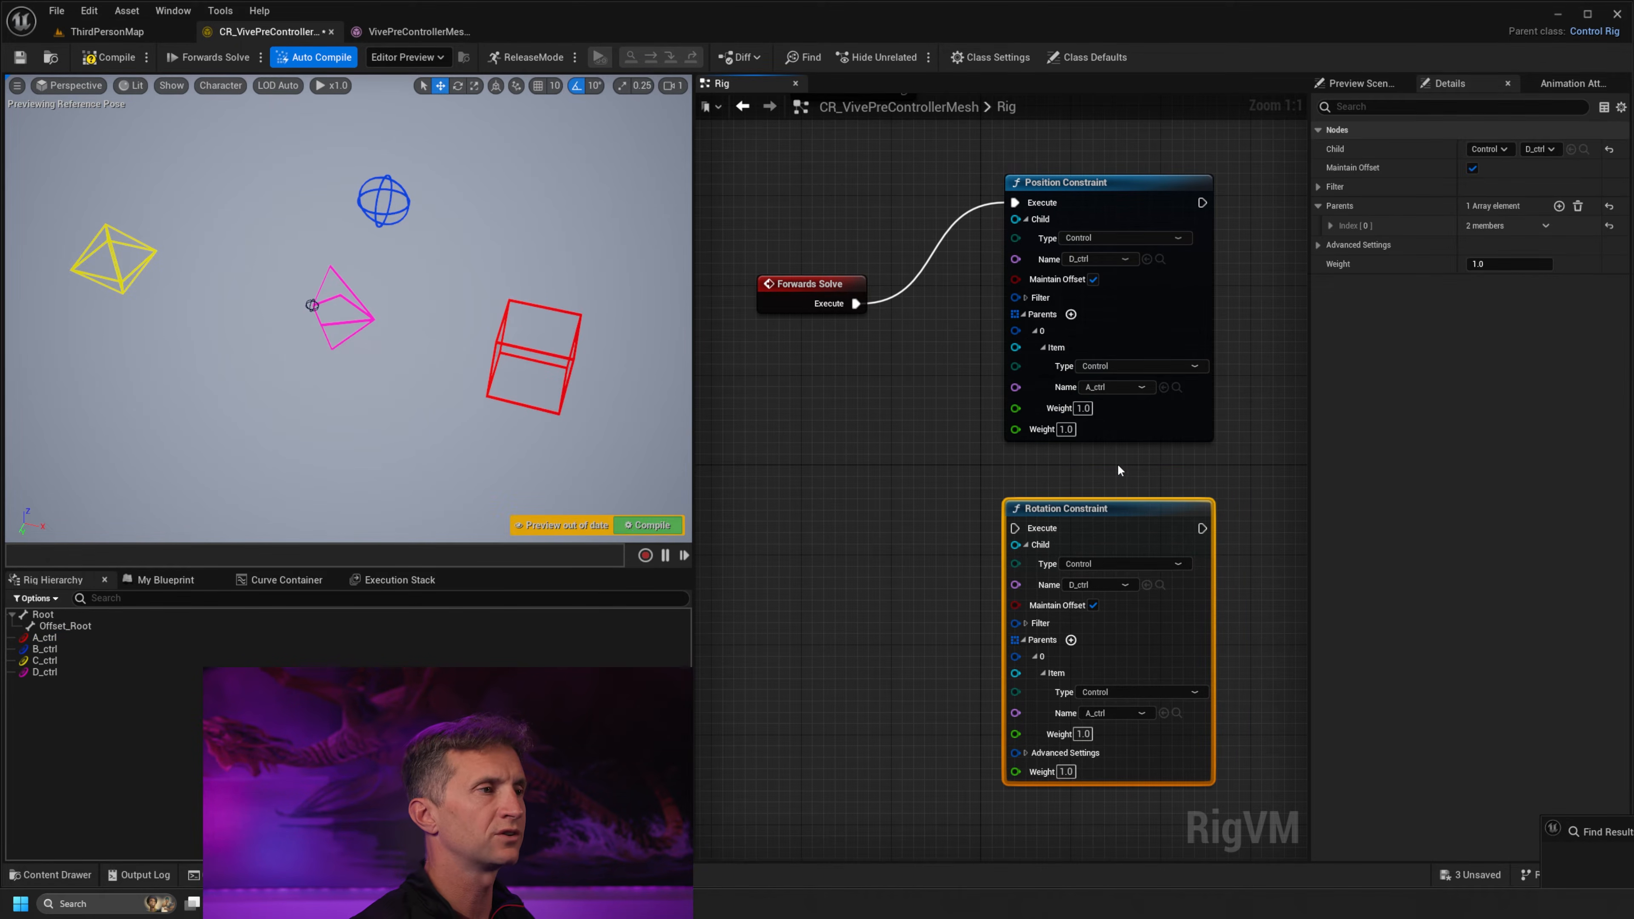
drag(1134, 488, 1136, 576)
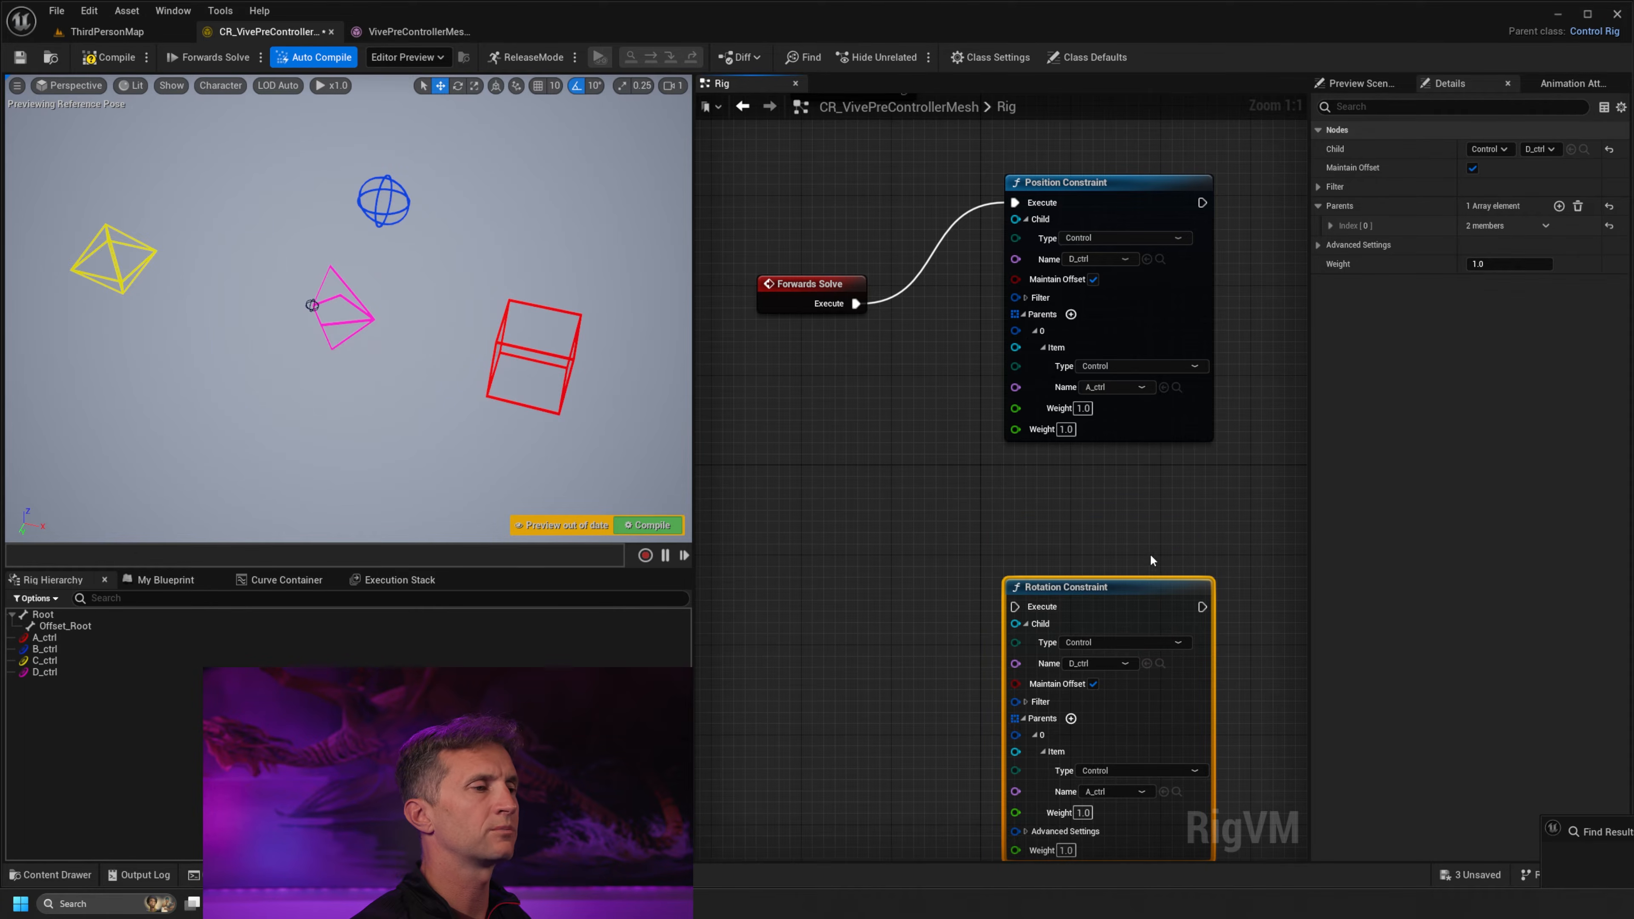
key(Delete)
drag(1115, 184, 1081, 285)
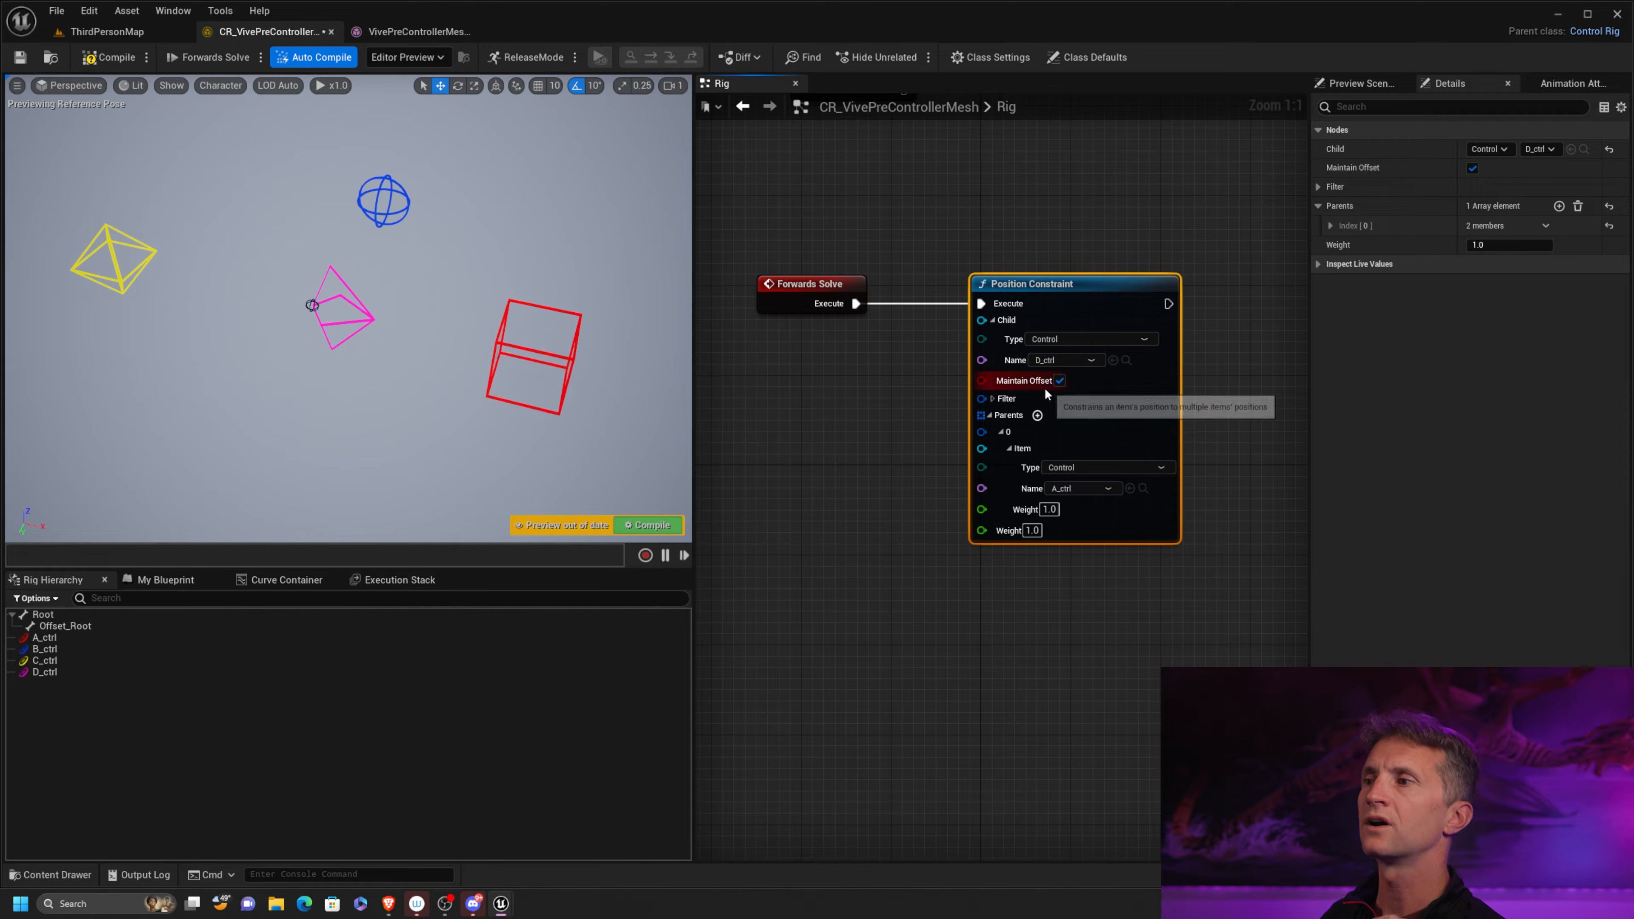
Disable Maintain Offset on the Position Constraint to compare D_ctrl's placement, re-enable it, and compile the rig after each change
click(1058, 381)
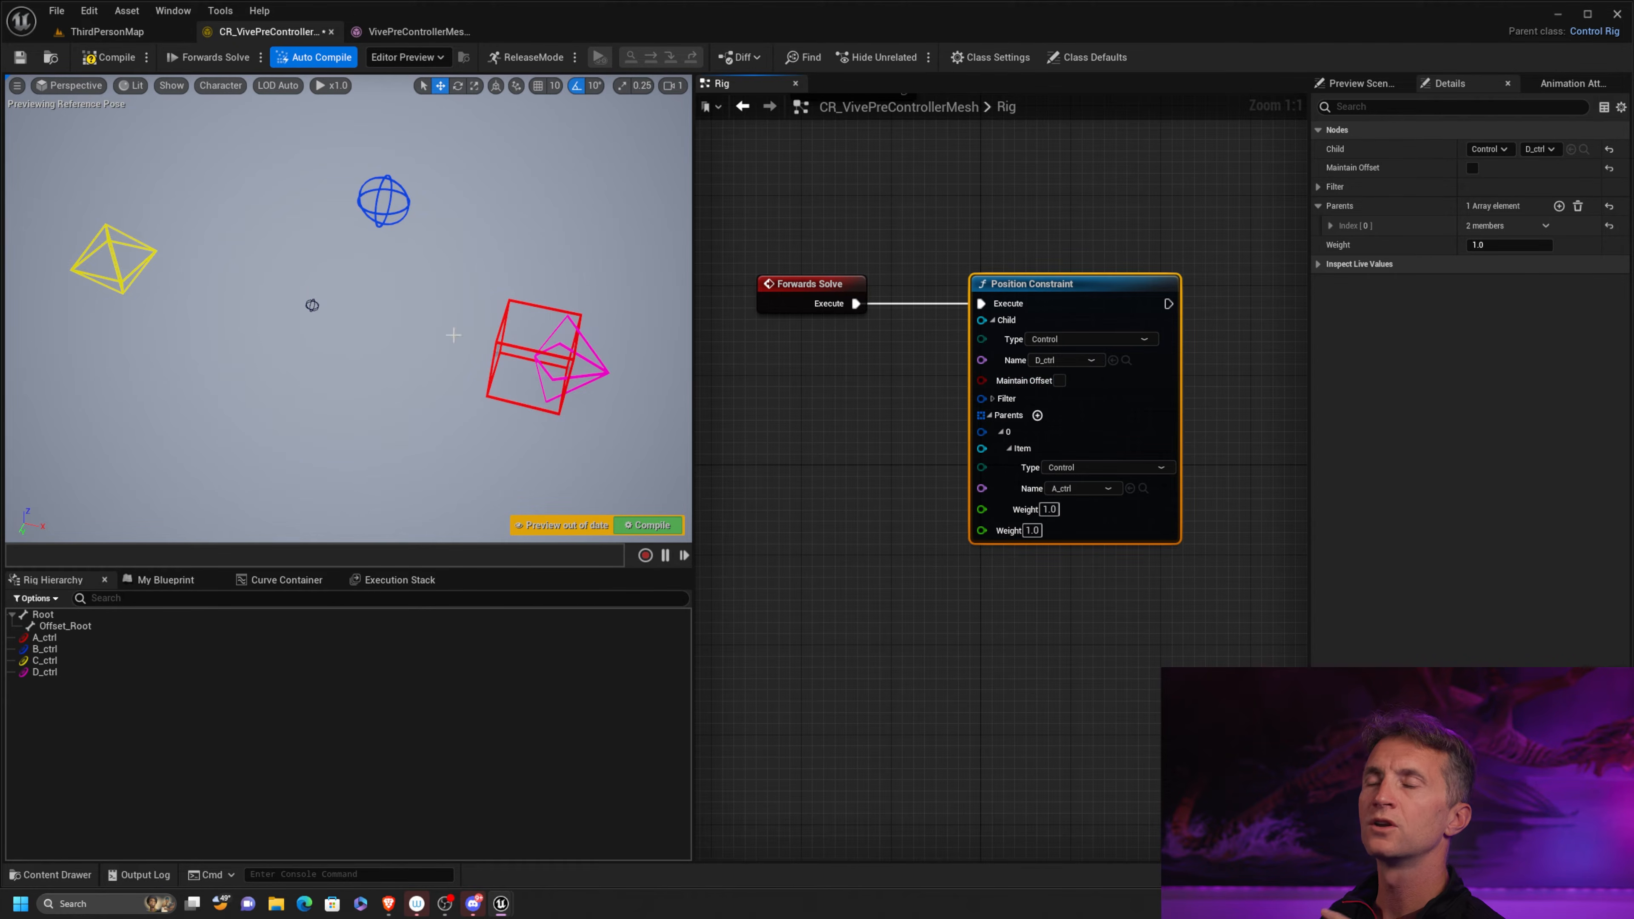
click(108, 57)
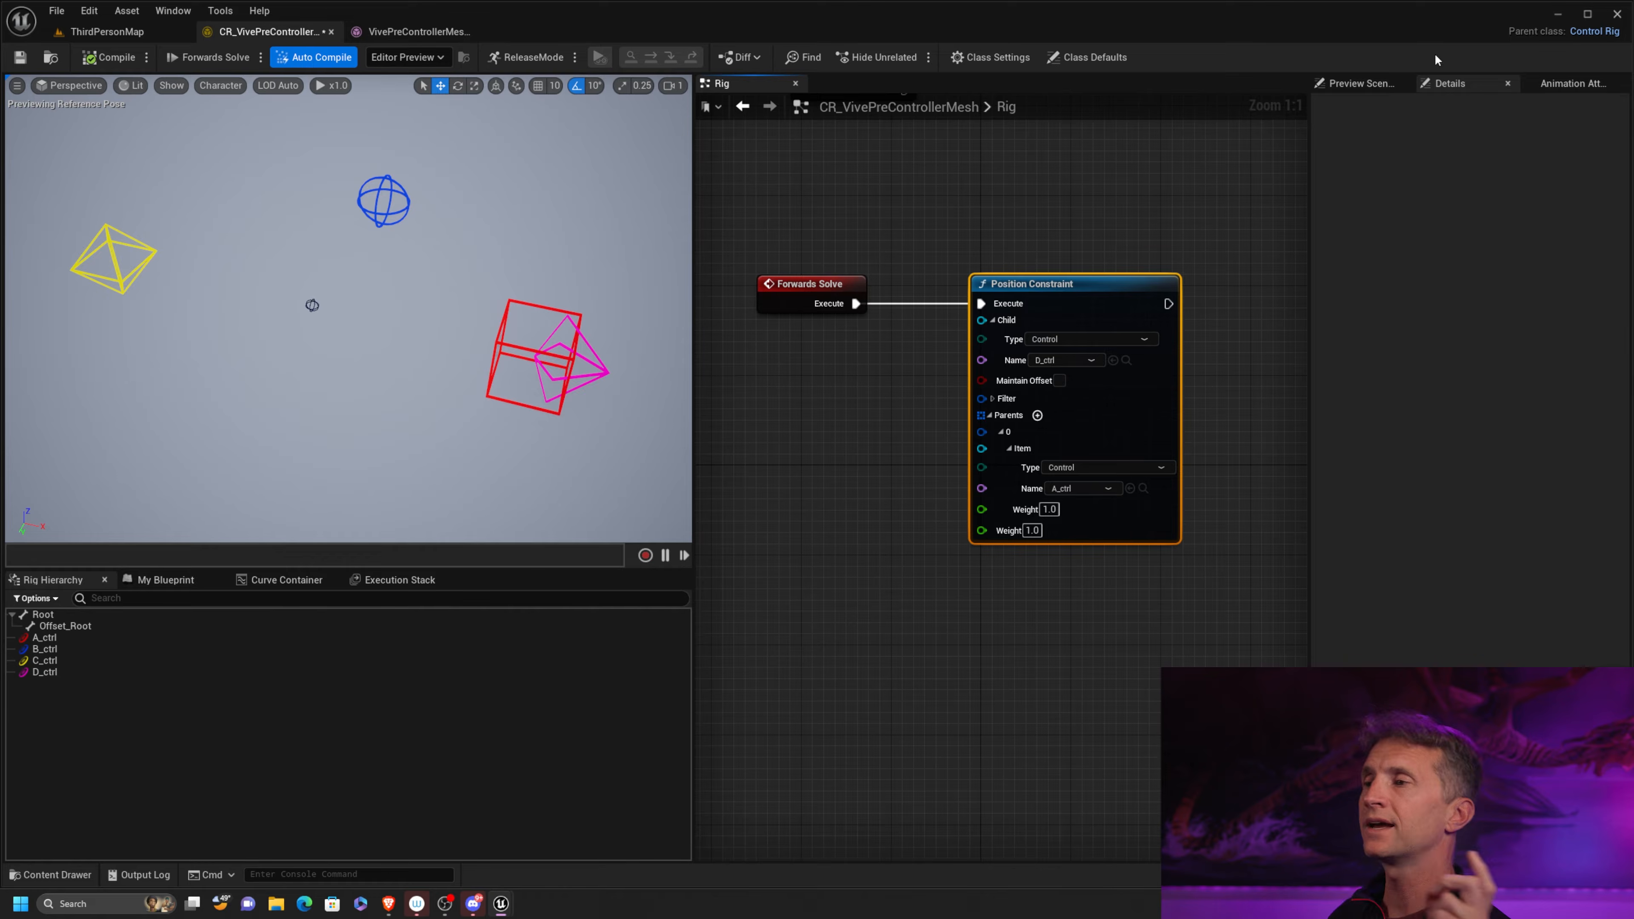
click(1058, 380)
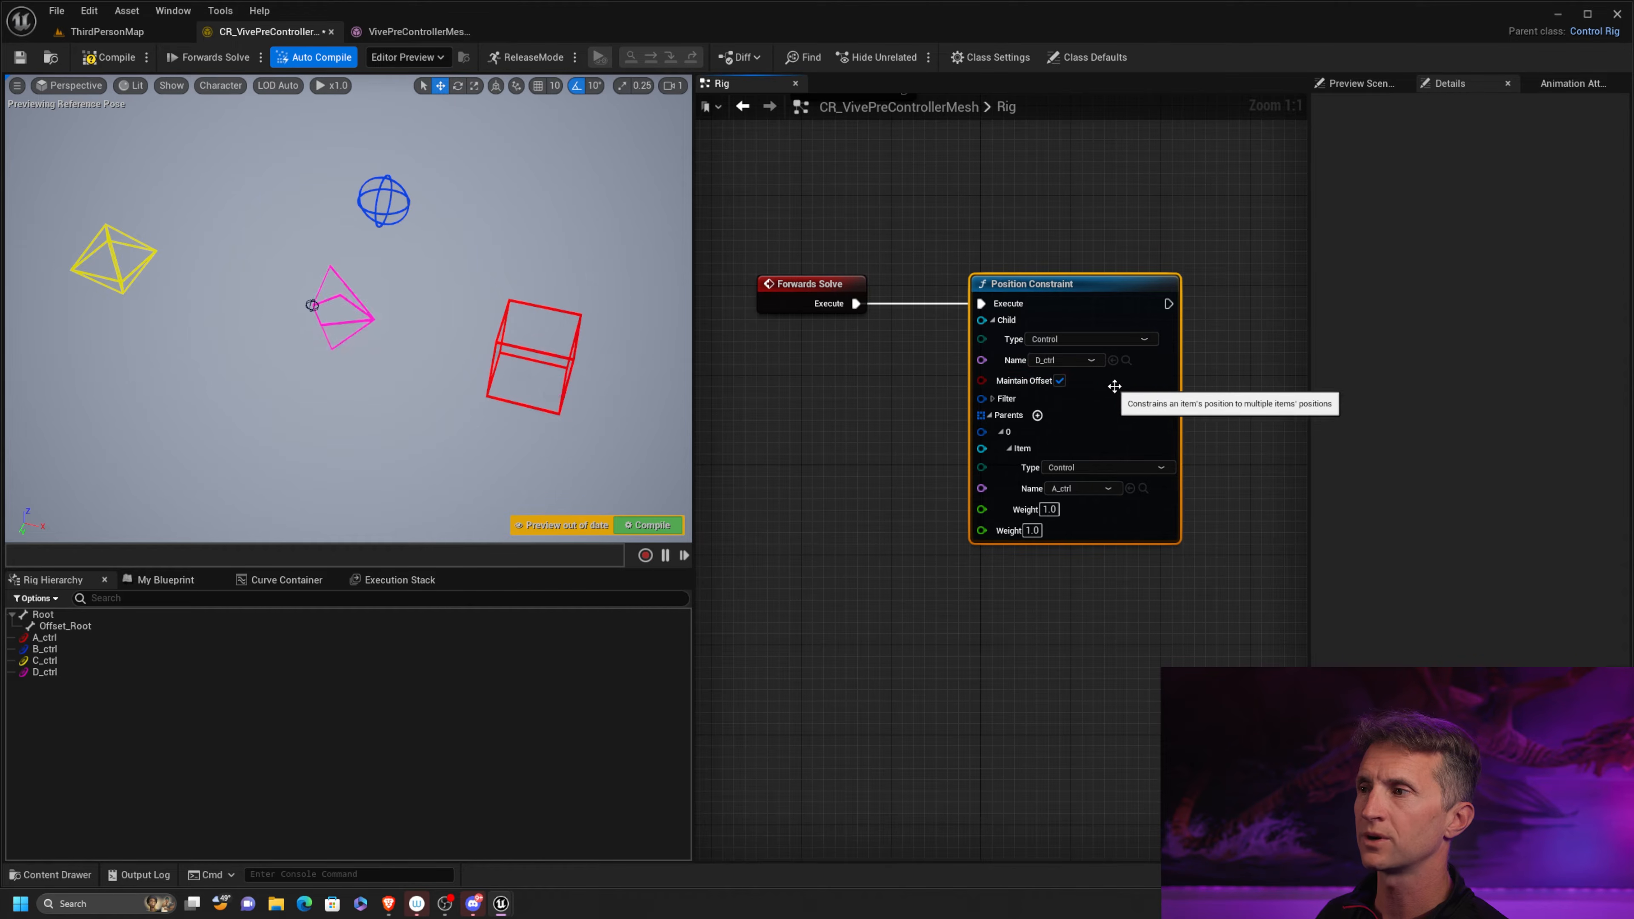
click(109, 58)
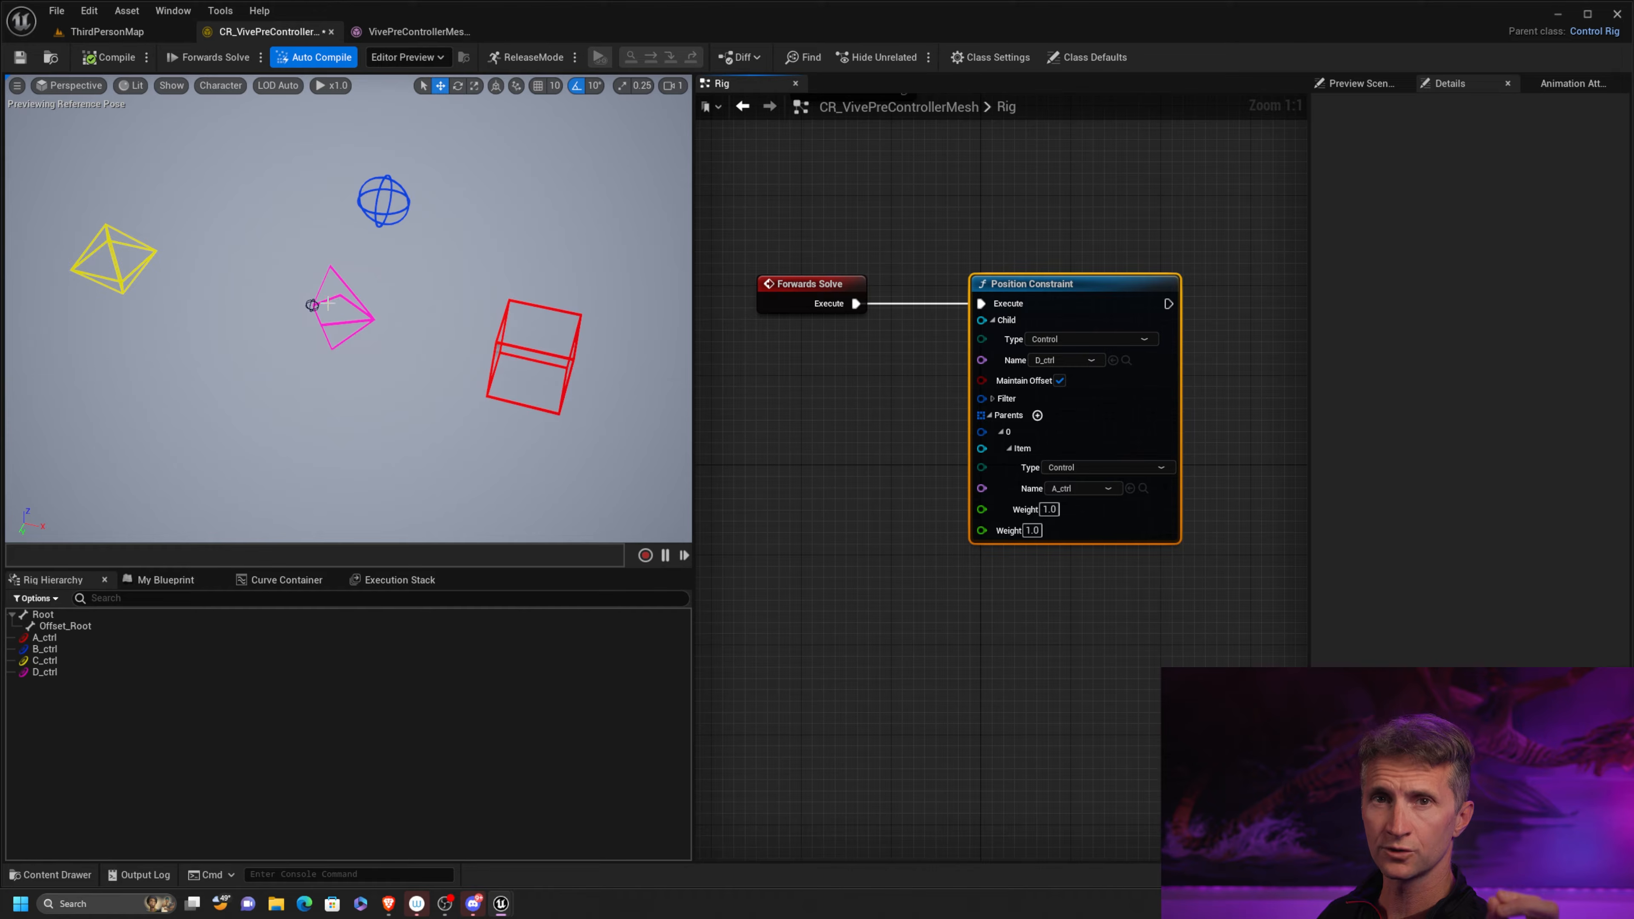
Add a second parent to the Position Constraint with its type set to Control and its name to B_ctrl
click(1037, 415)
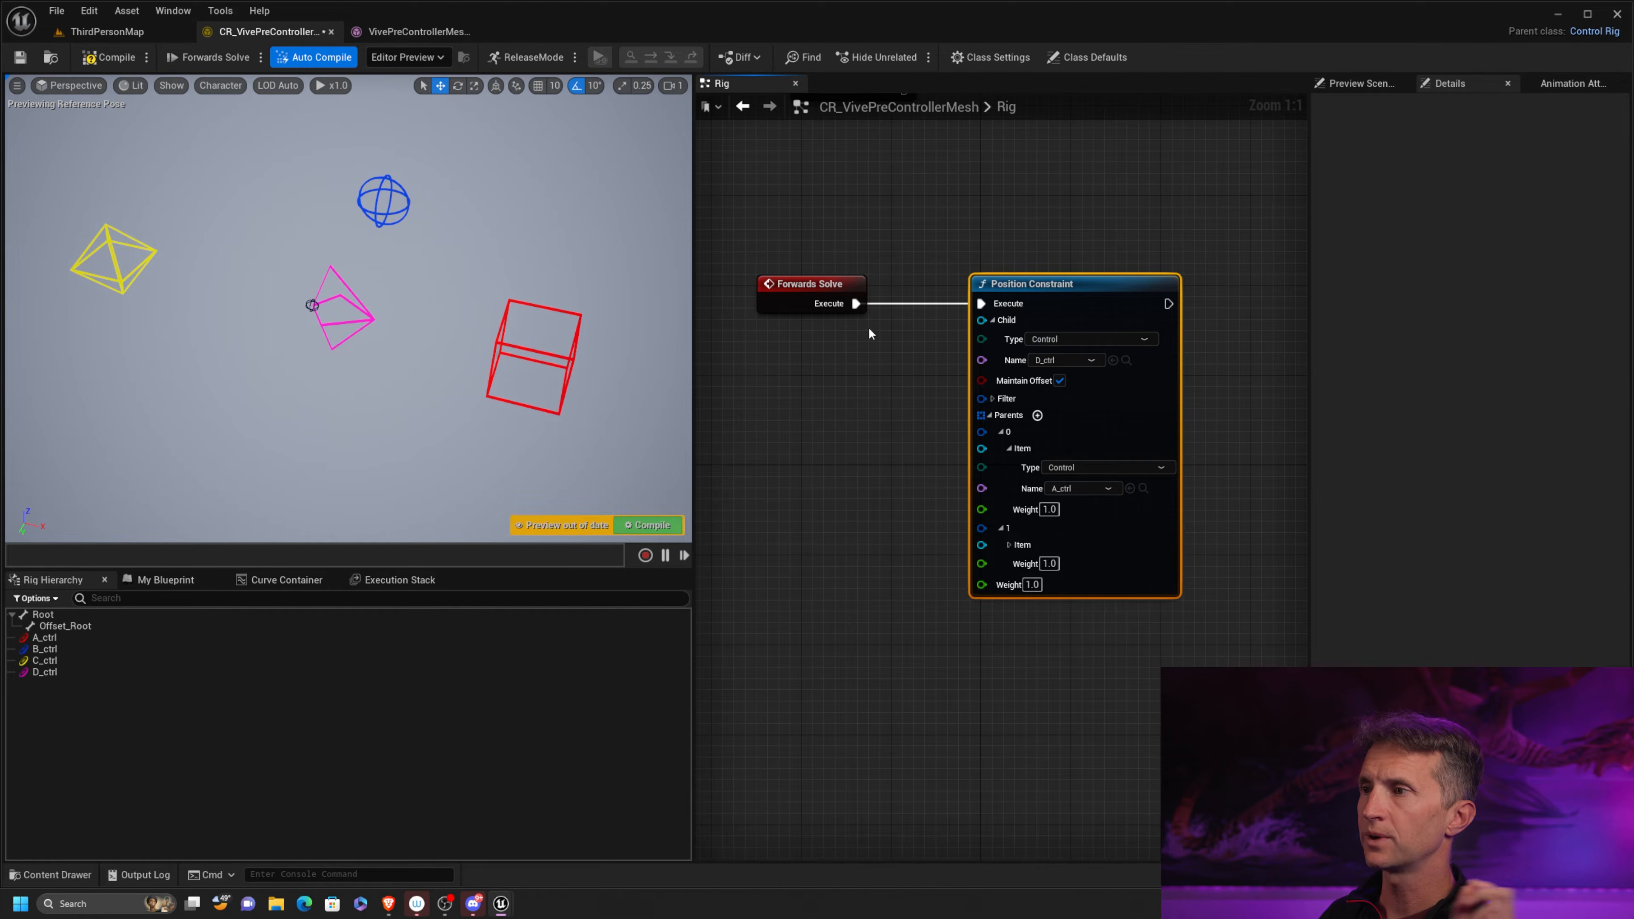
click(1008, 545)
click(1114, 567)
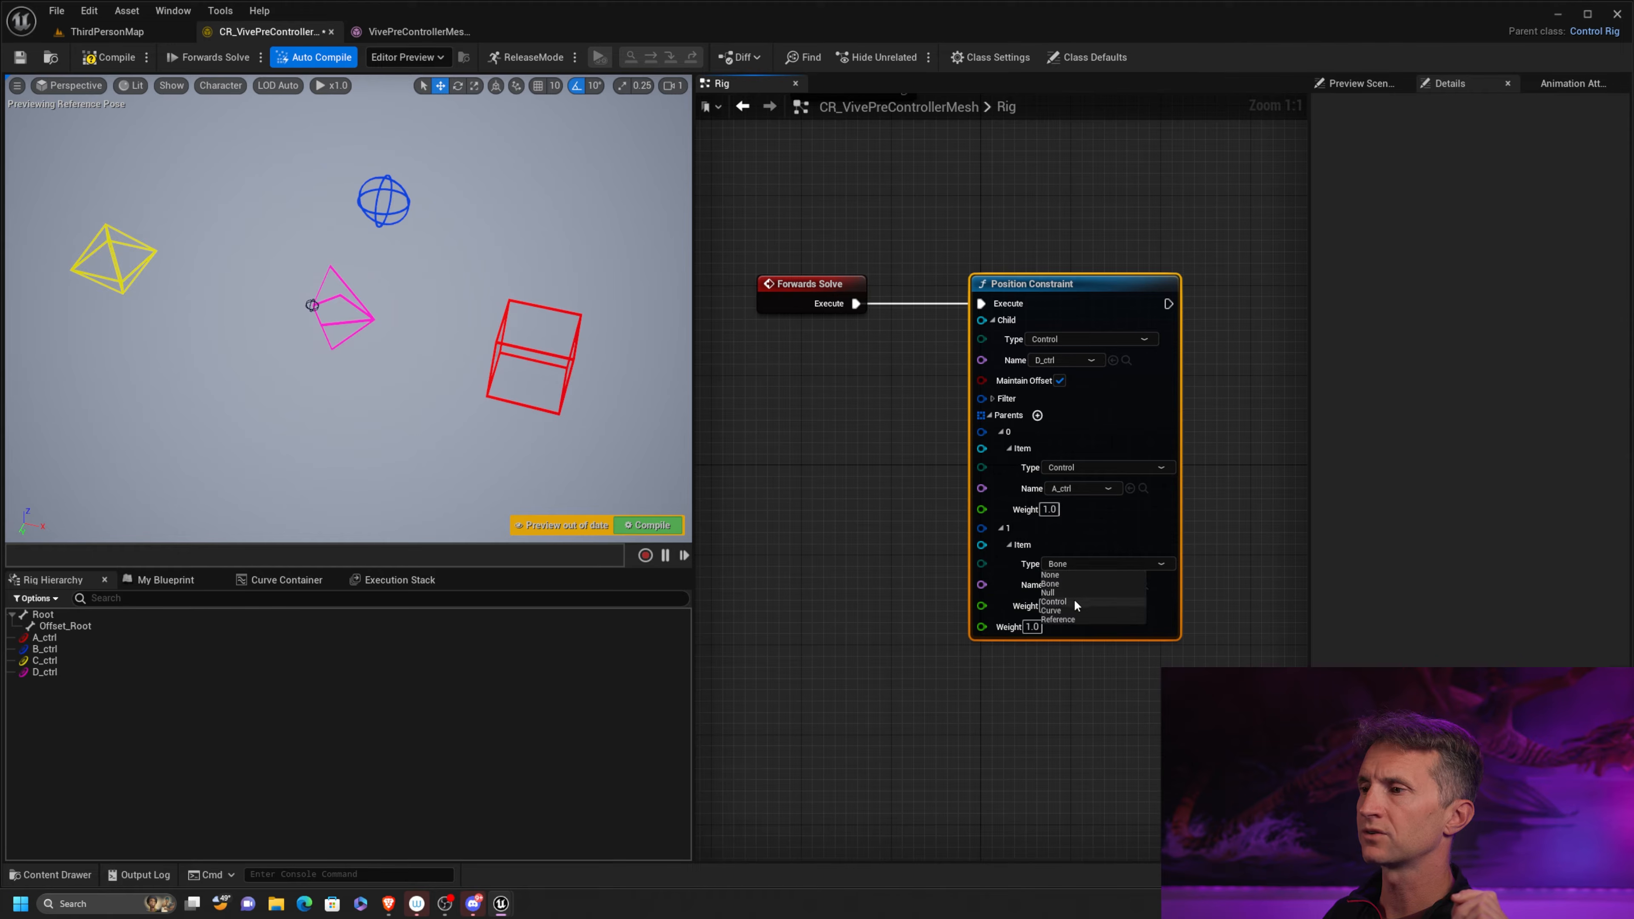
click(1074, 599)
click(1093, 585)
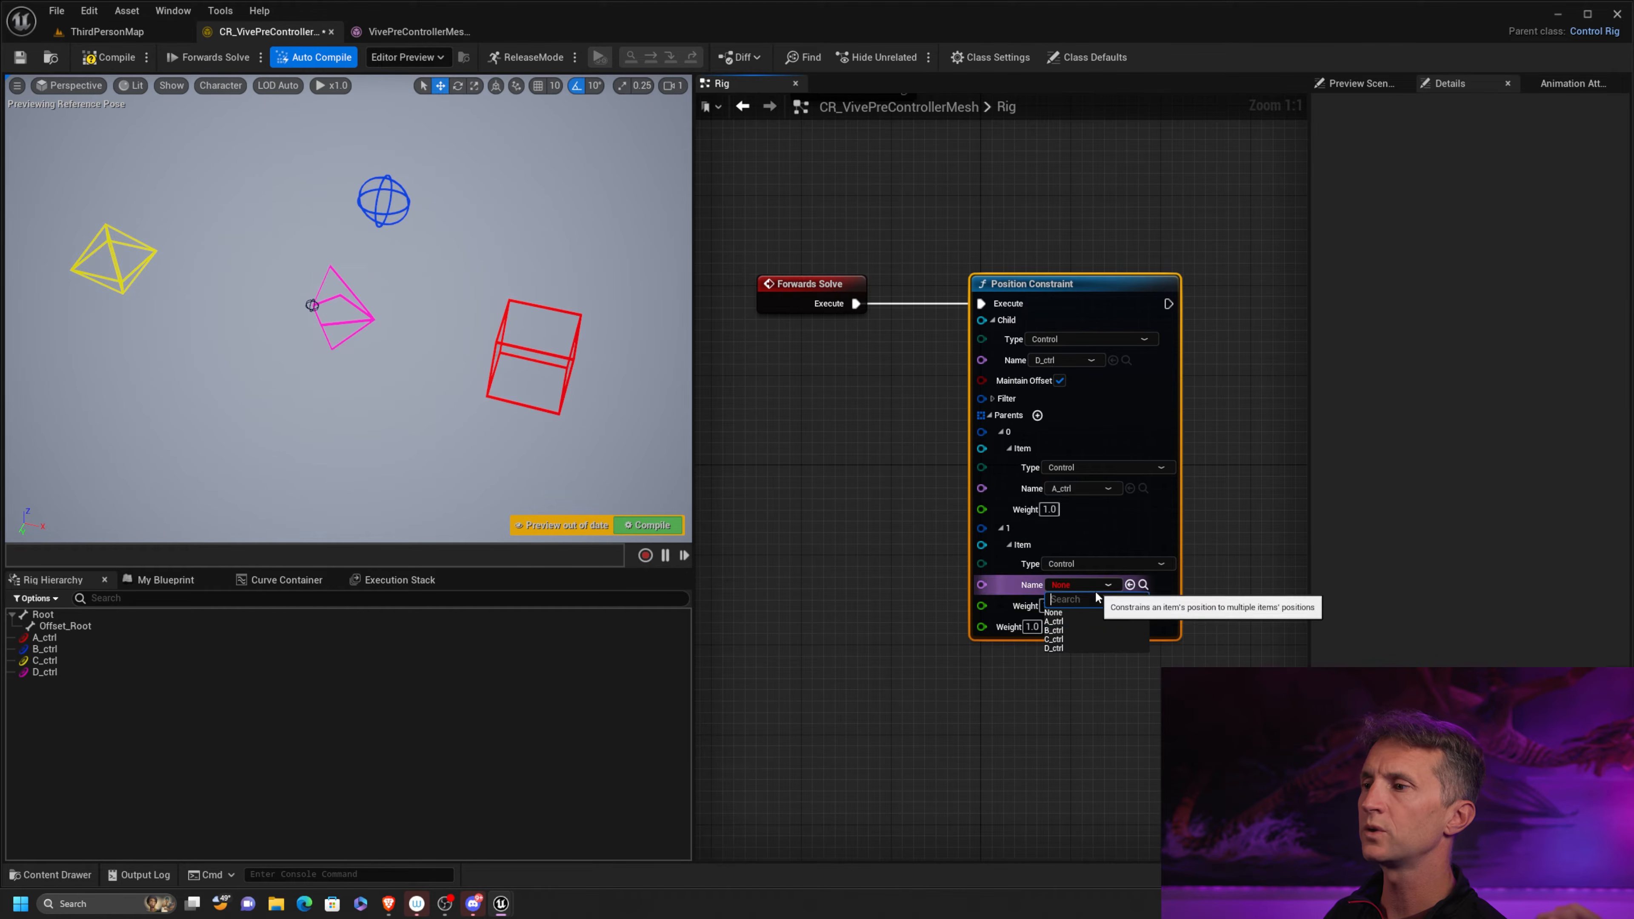
click(1073, 631)
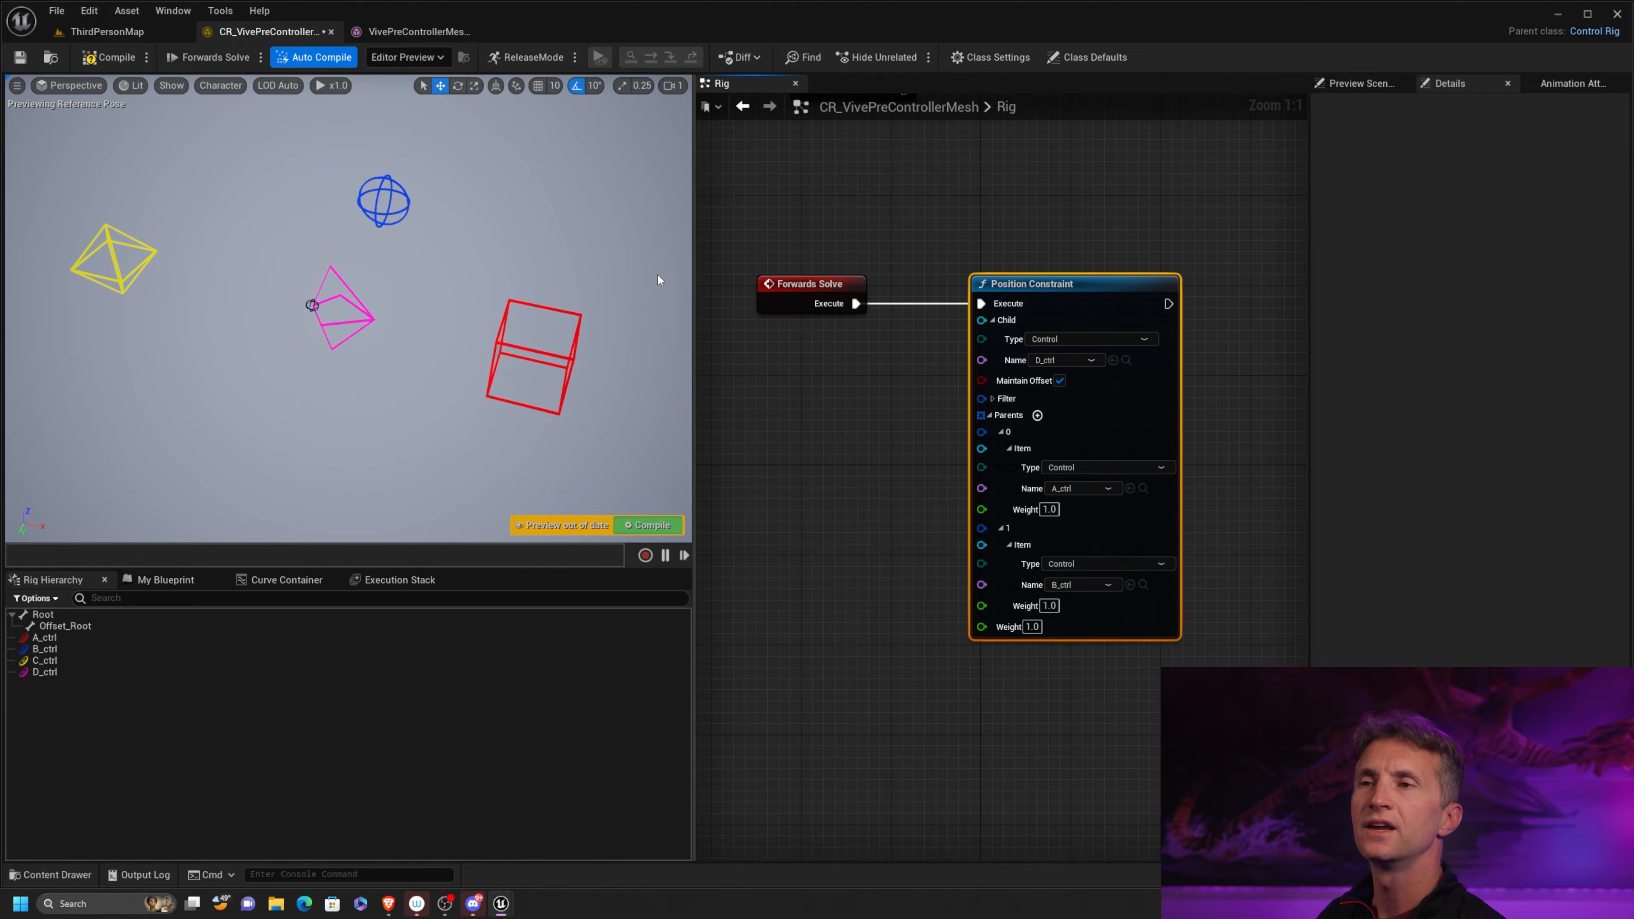
Move the blue B_ctrl sphere and the red A_ctrl box to test the two-parent constraint, recompiling to reset the pose
click(400, 212)
drag(400, 212, 308, 172)
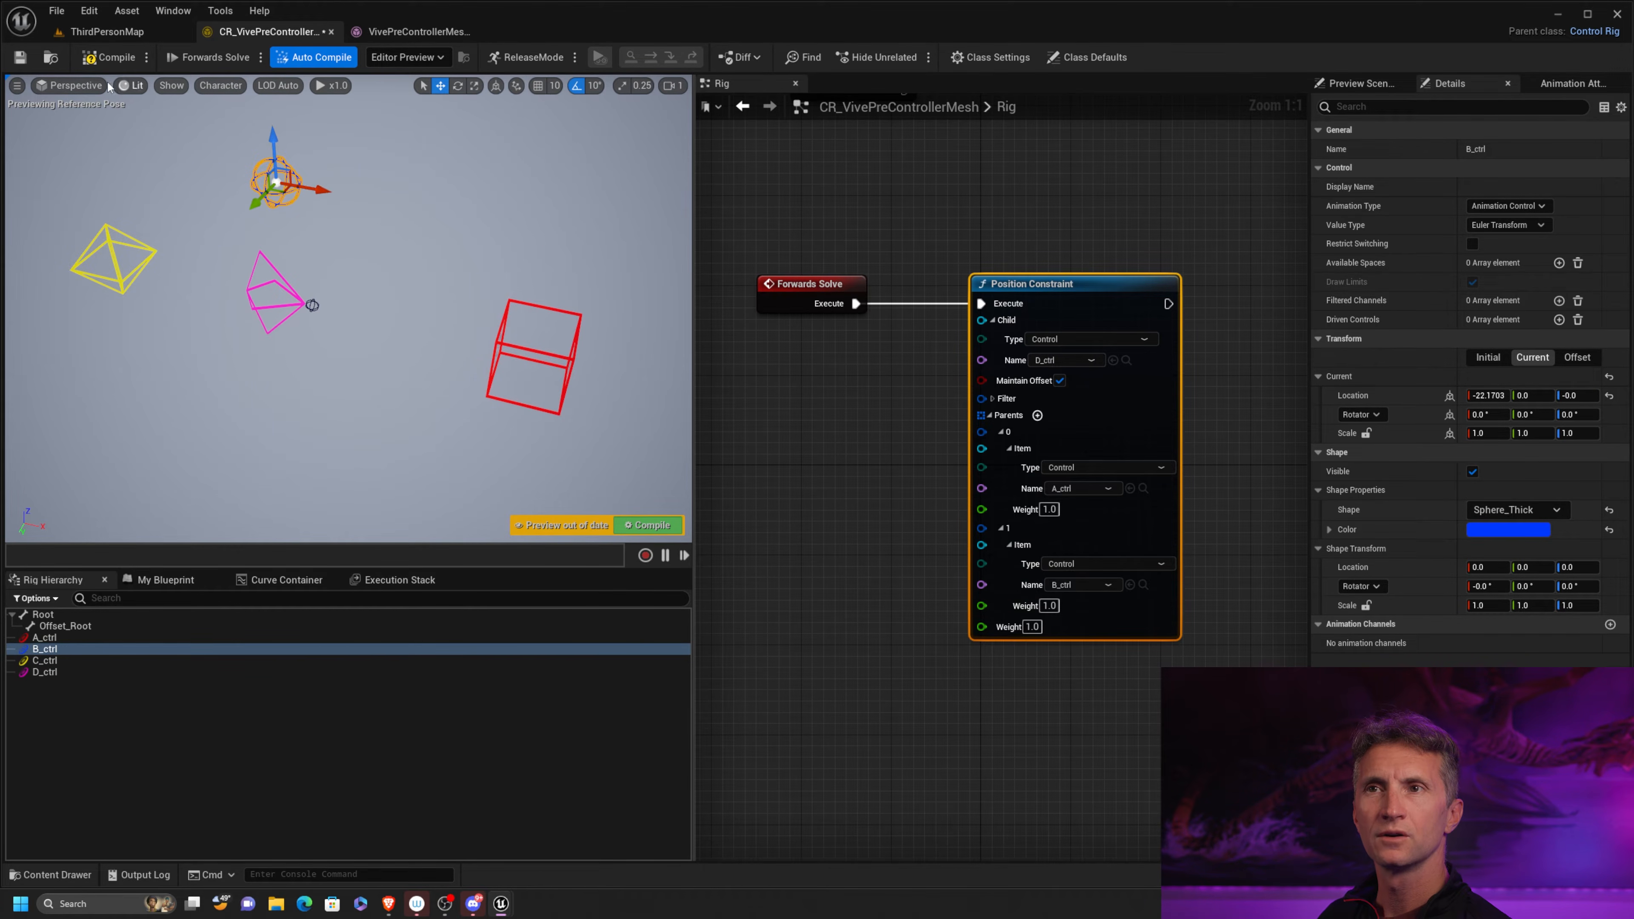
click(525, 333)
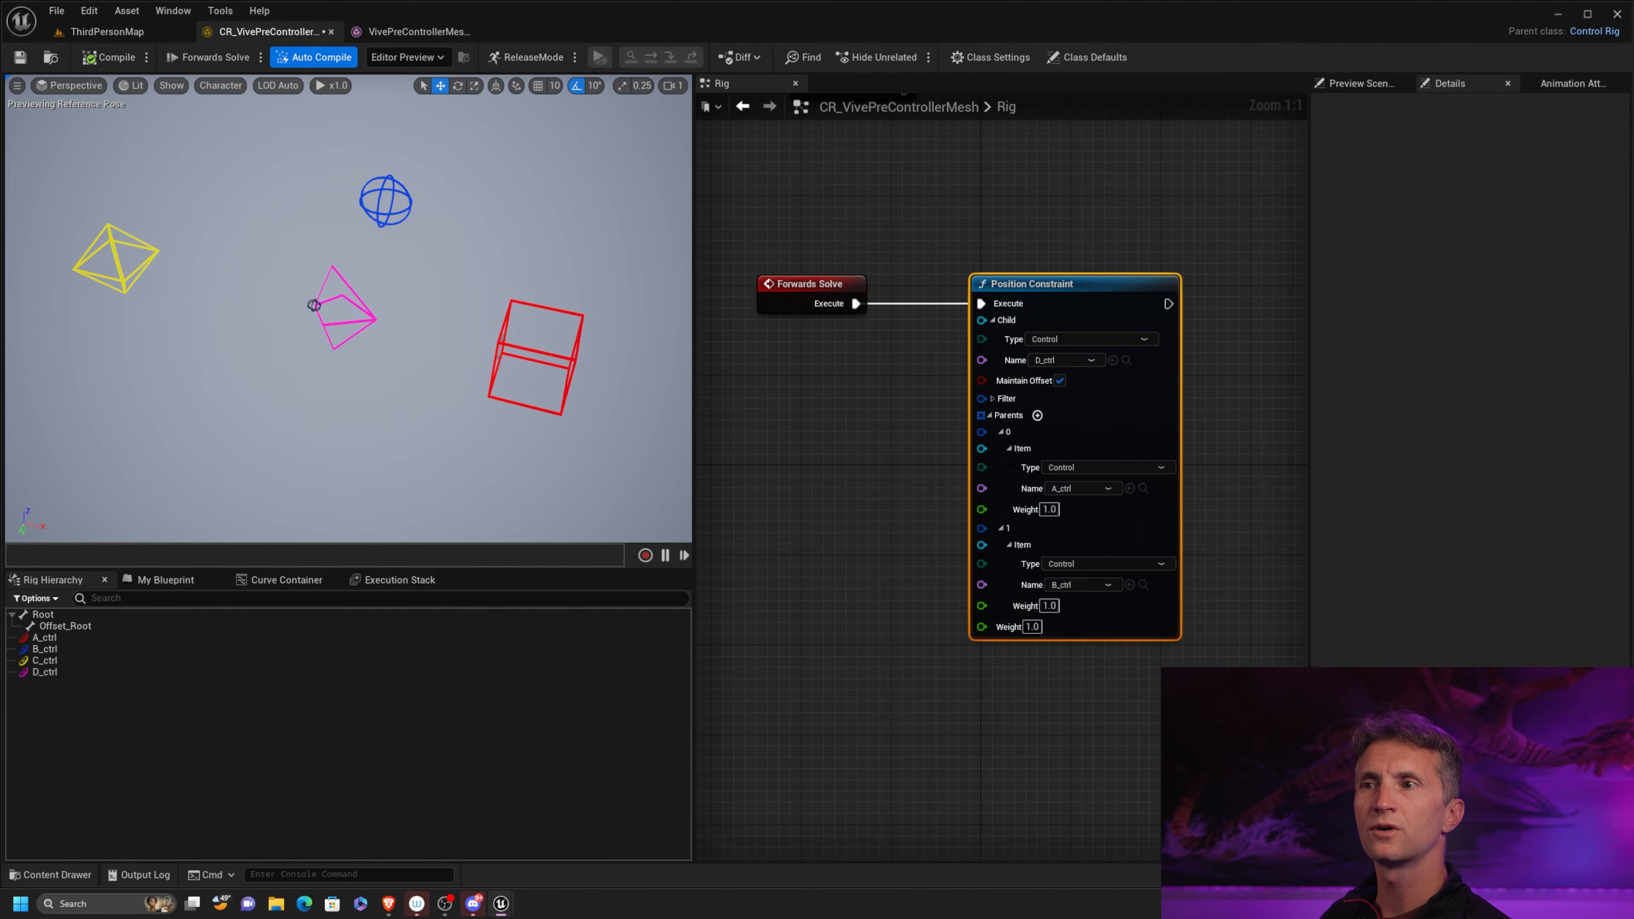
click(538, 307)
drag(580, 361, 617, 372)
click(100, 58)
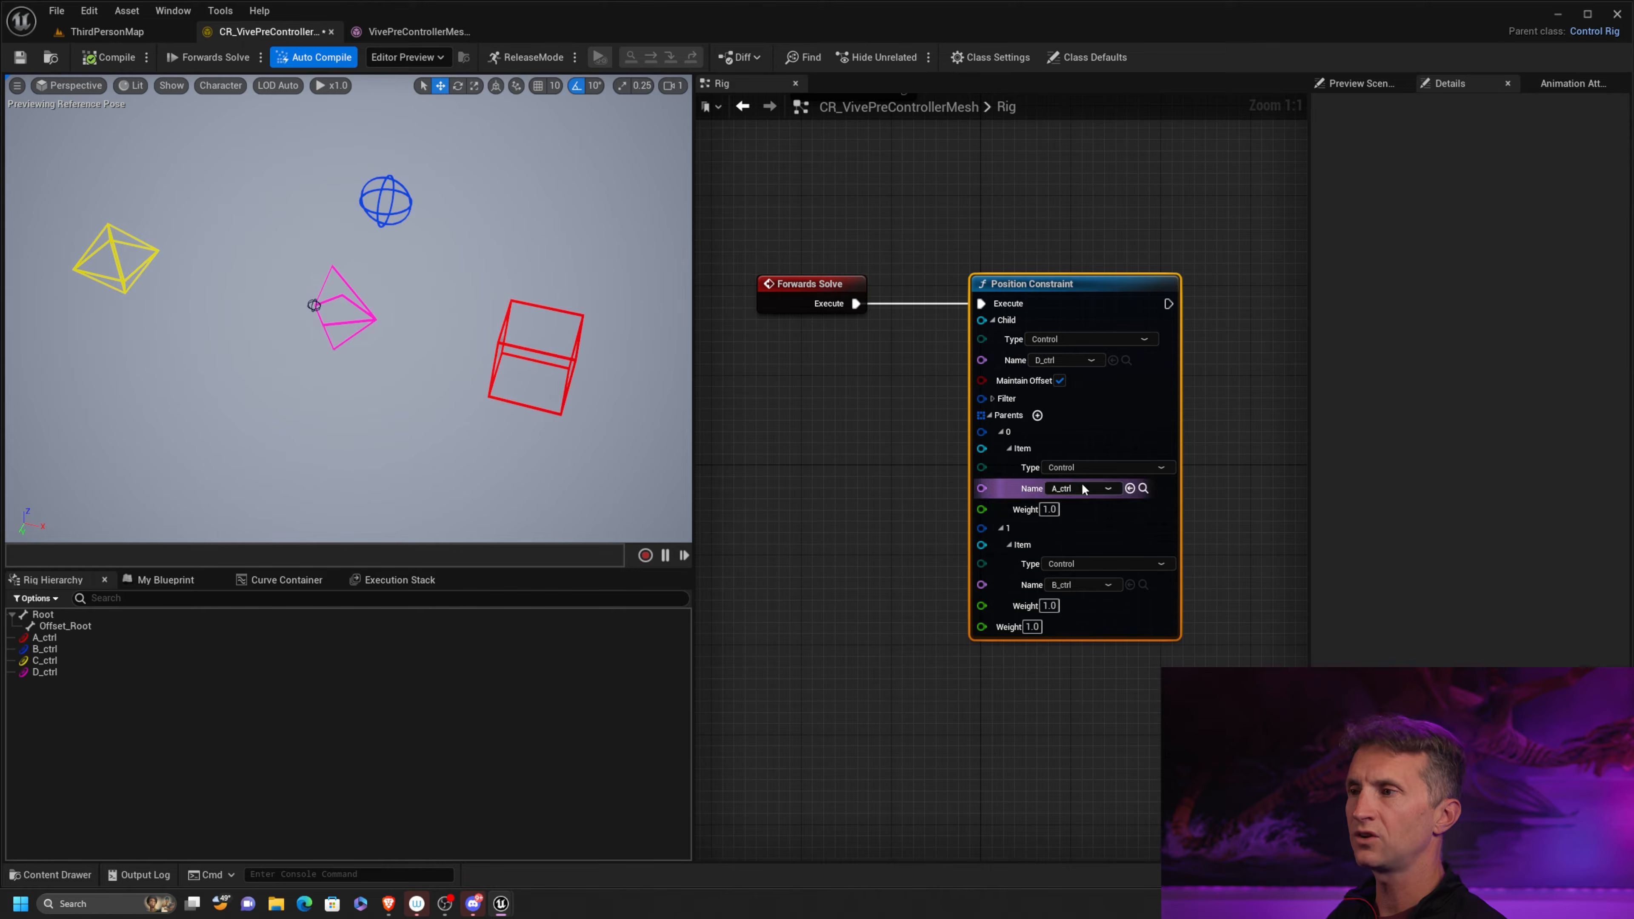
Set the weight of parent A_ctrl in the Position Constraint to 0.0
click(1049, 510)
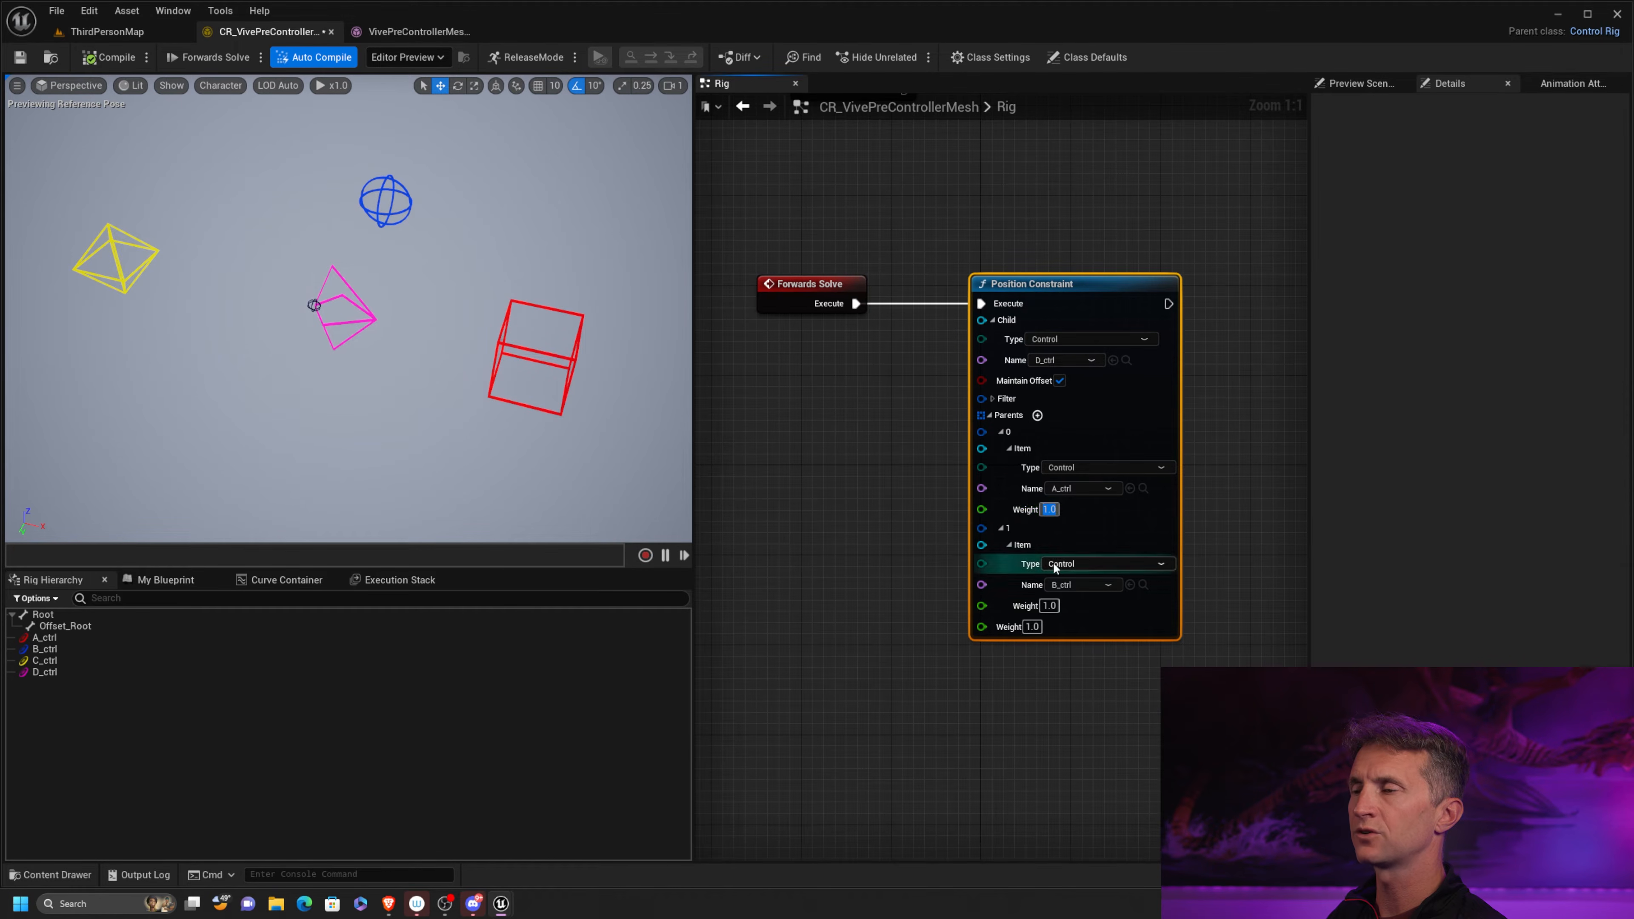
text(0)
key(Return)
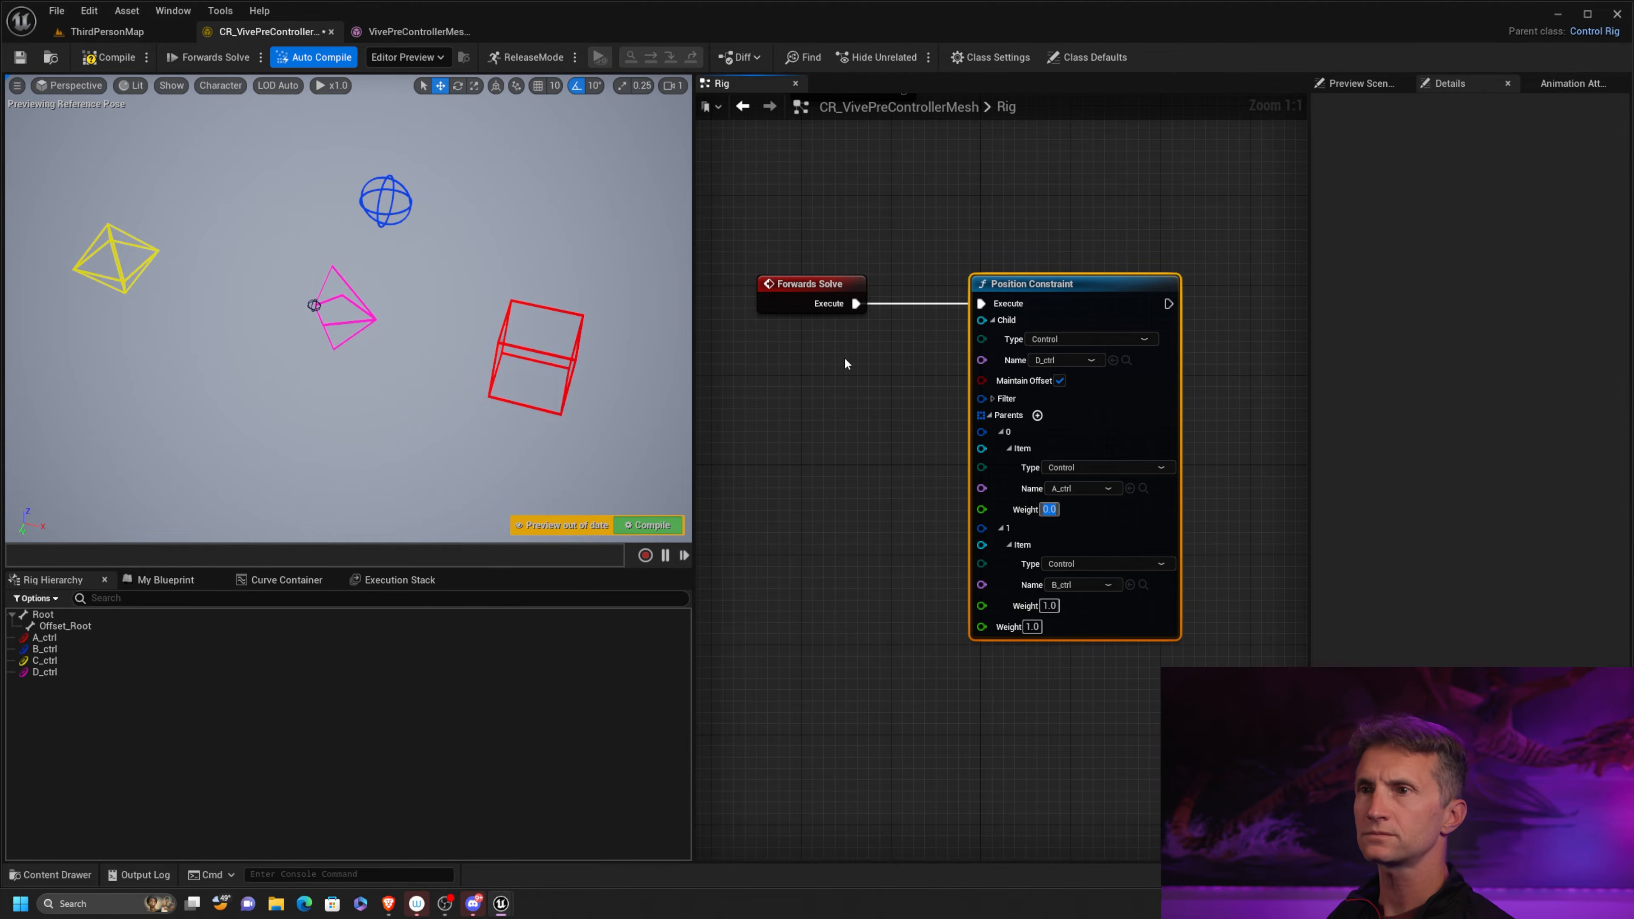
Move A_ctrl and B_ctrl in turn to test each parent's influence on D_ctrl, recompiling after each to reset the pose
click(574, 353)
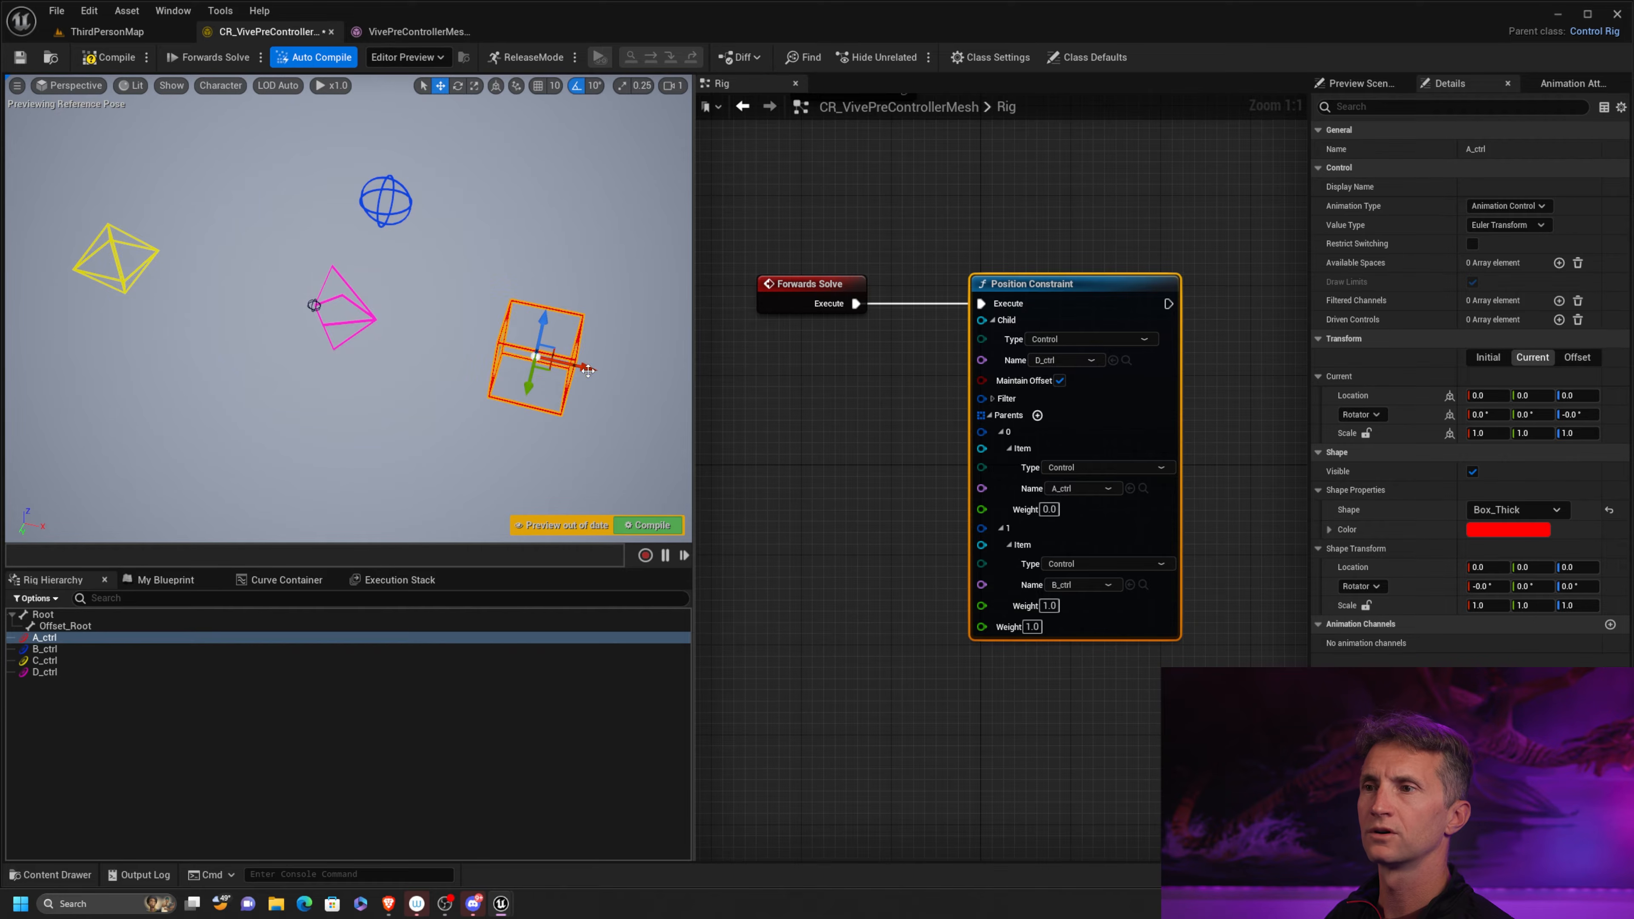
mouse_move(587, 370)
mouse_down()
mouse_move(444, 336)
mouse_move(586, 370)
mouse_up()
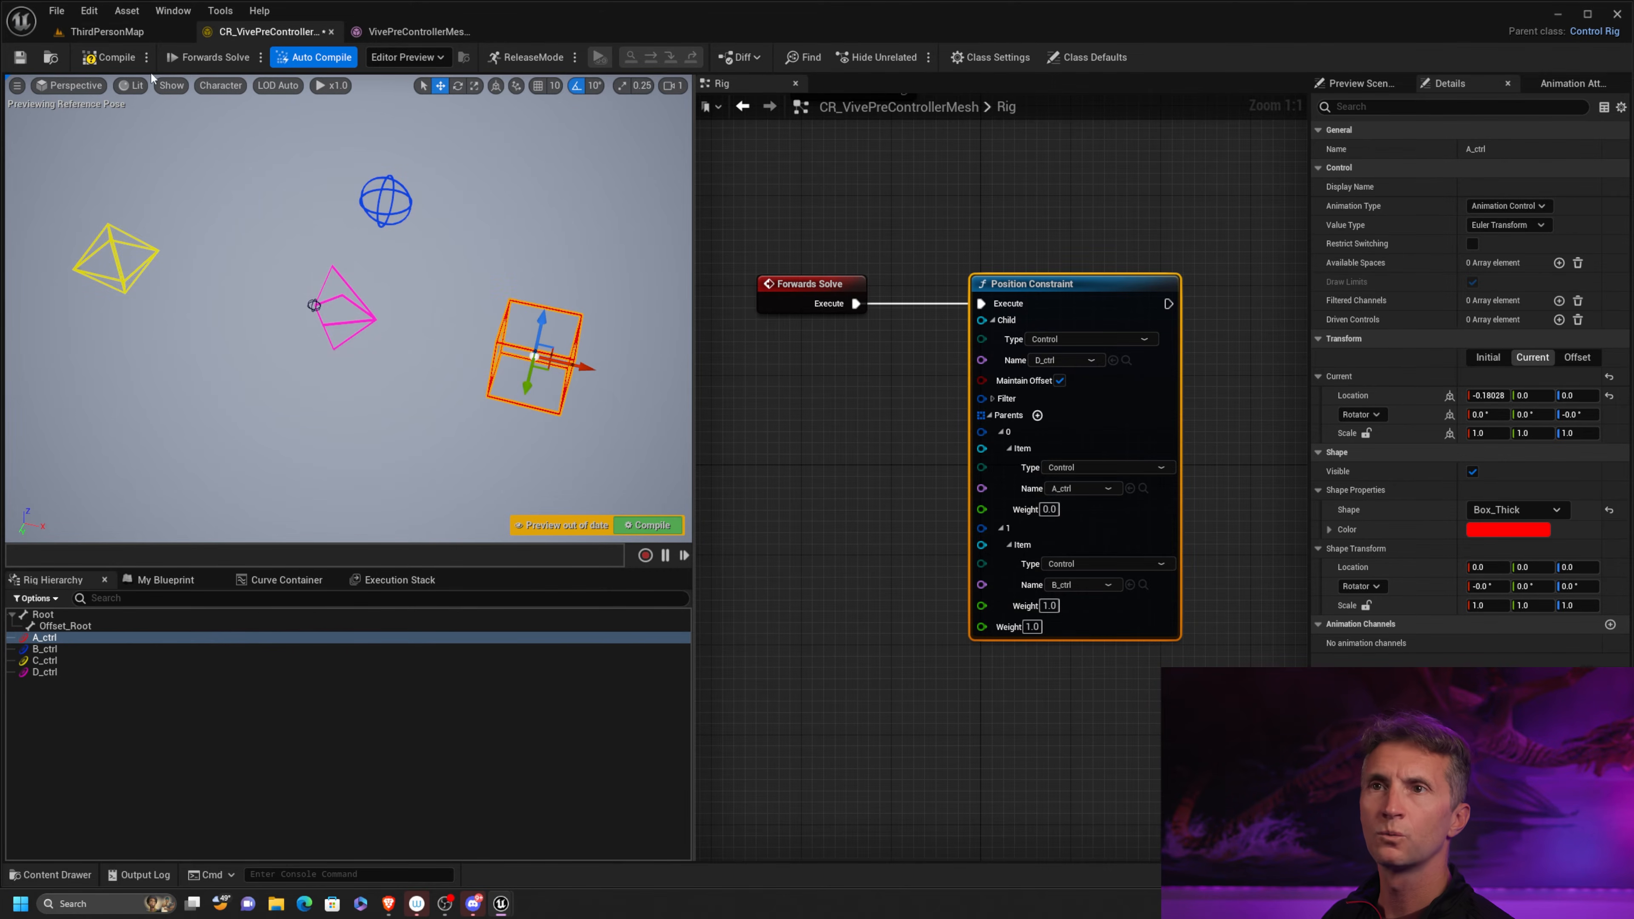
click(108, 57)
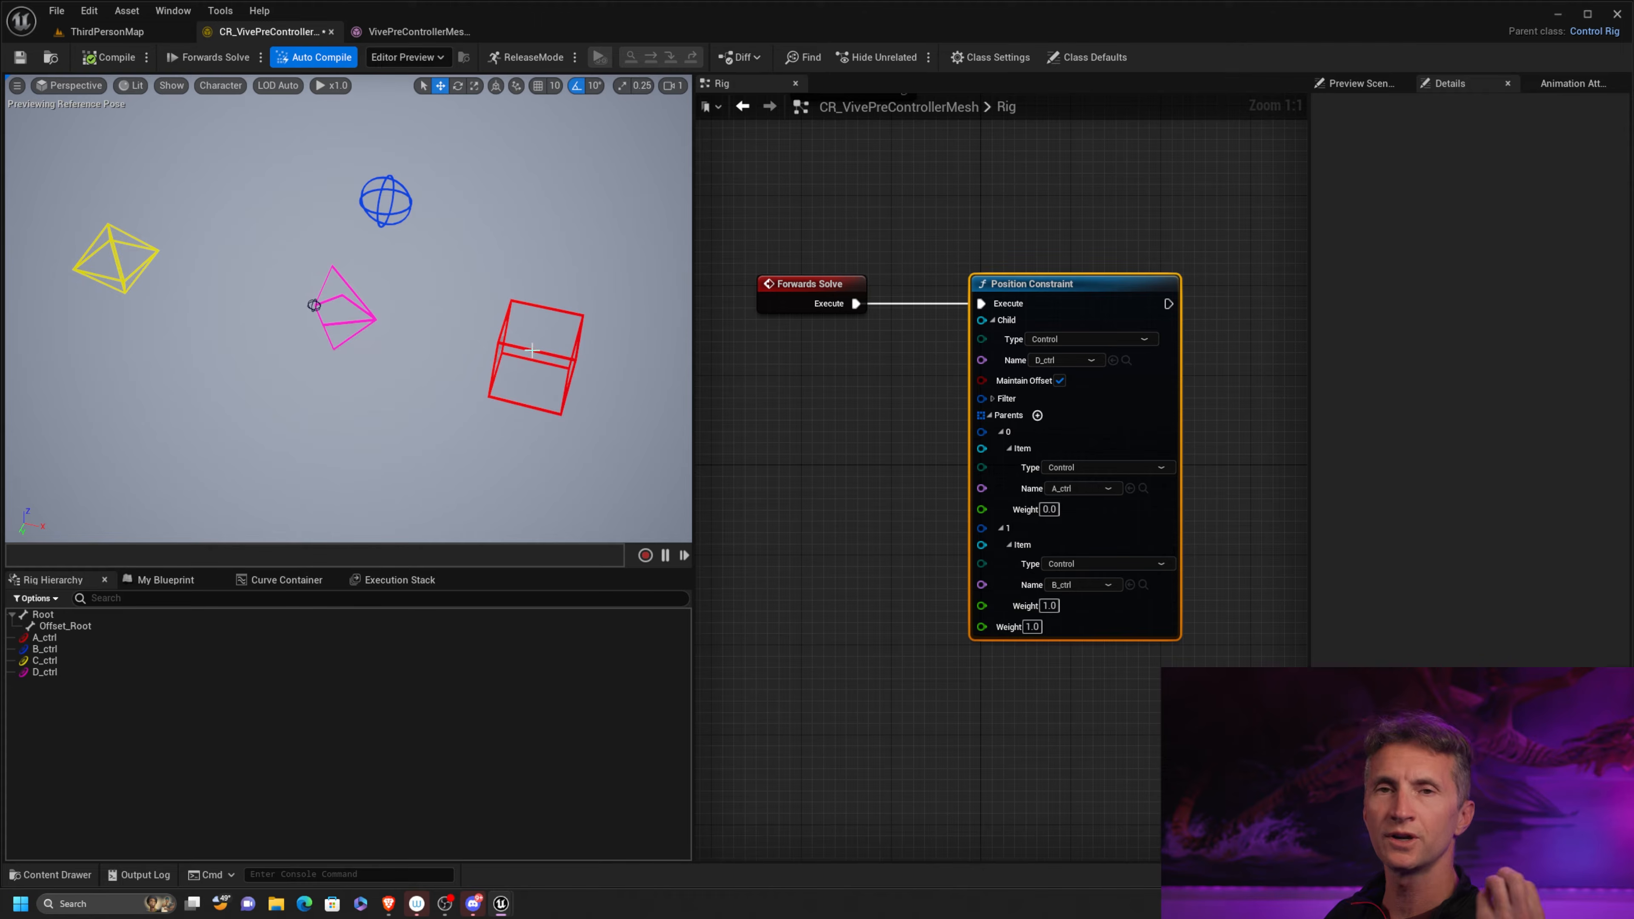
click(410, 208)
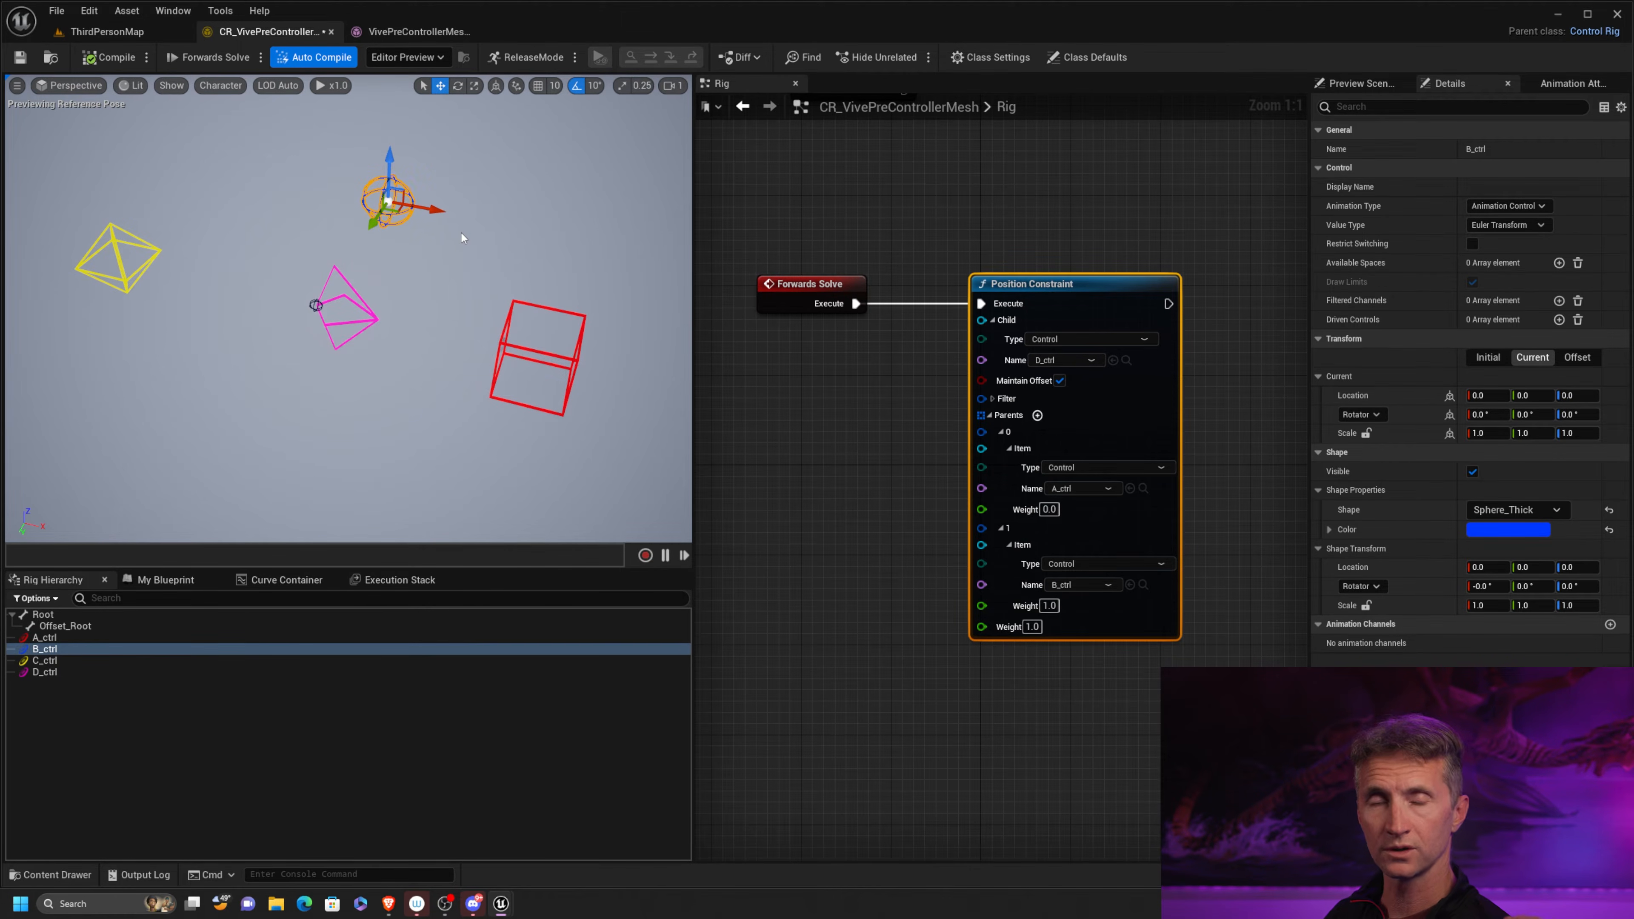
drag(440, 211, 505, 221)
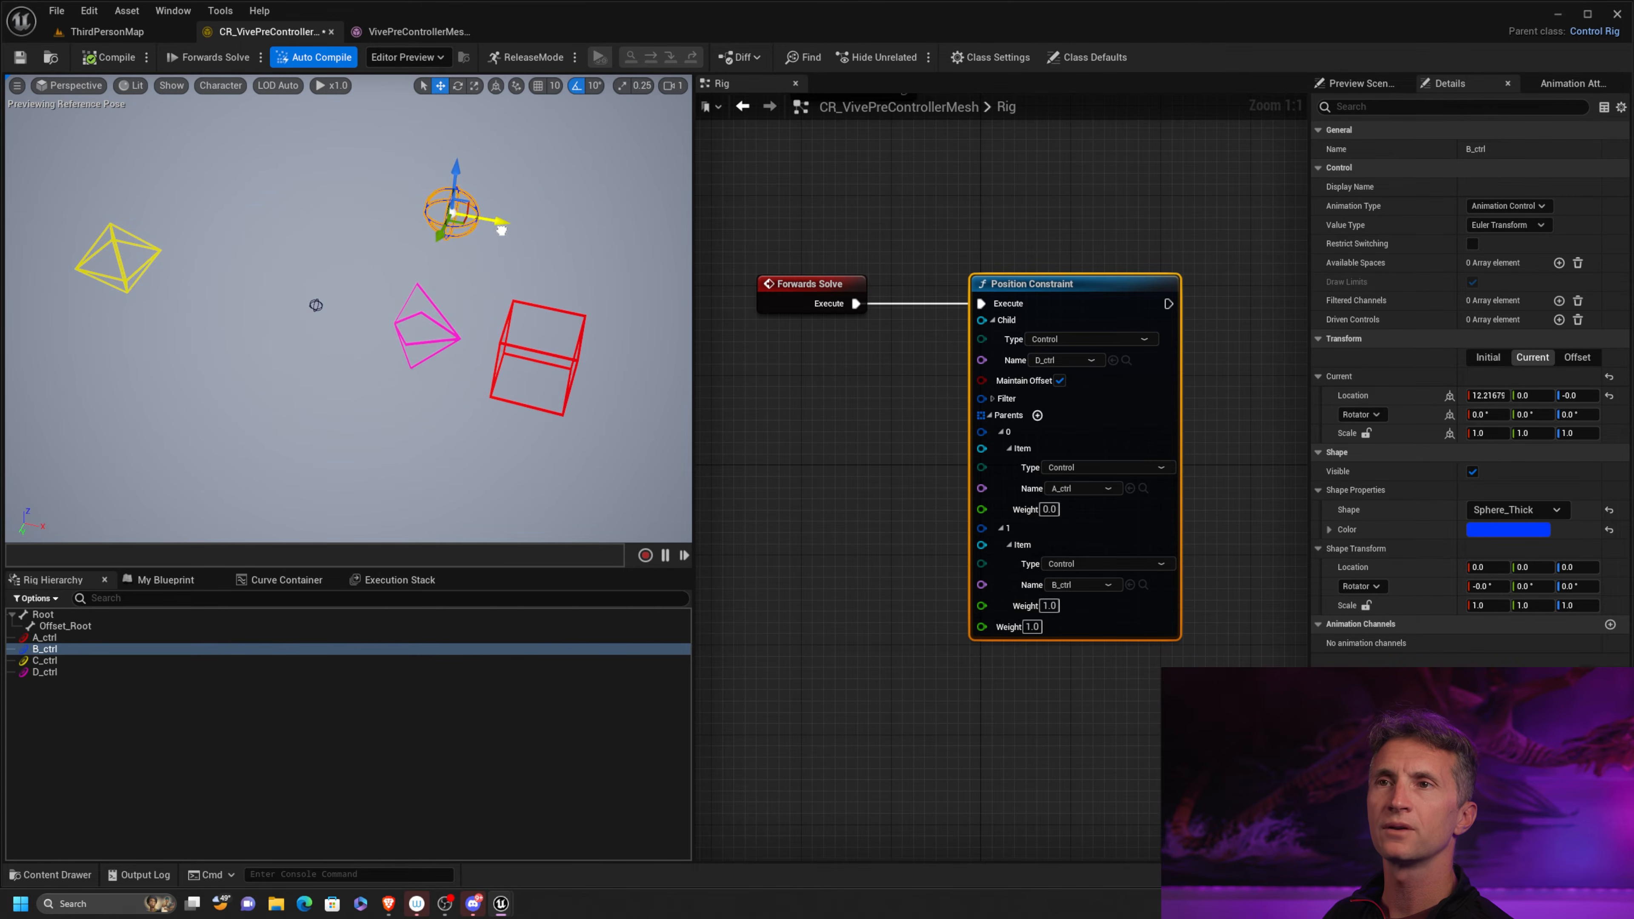
click(115, 60)
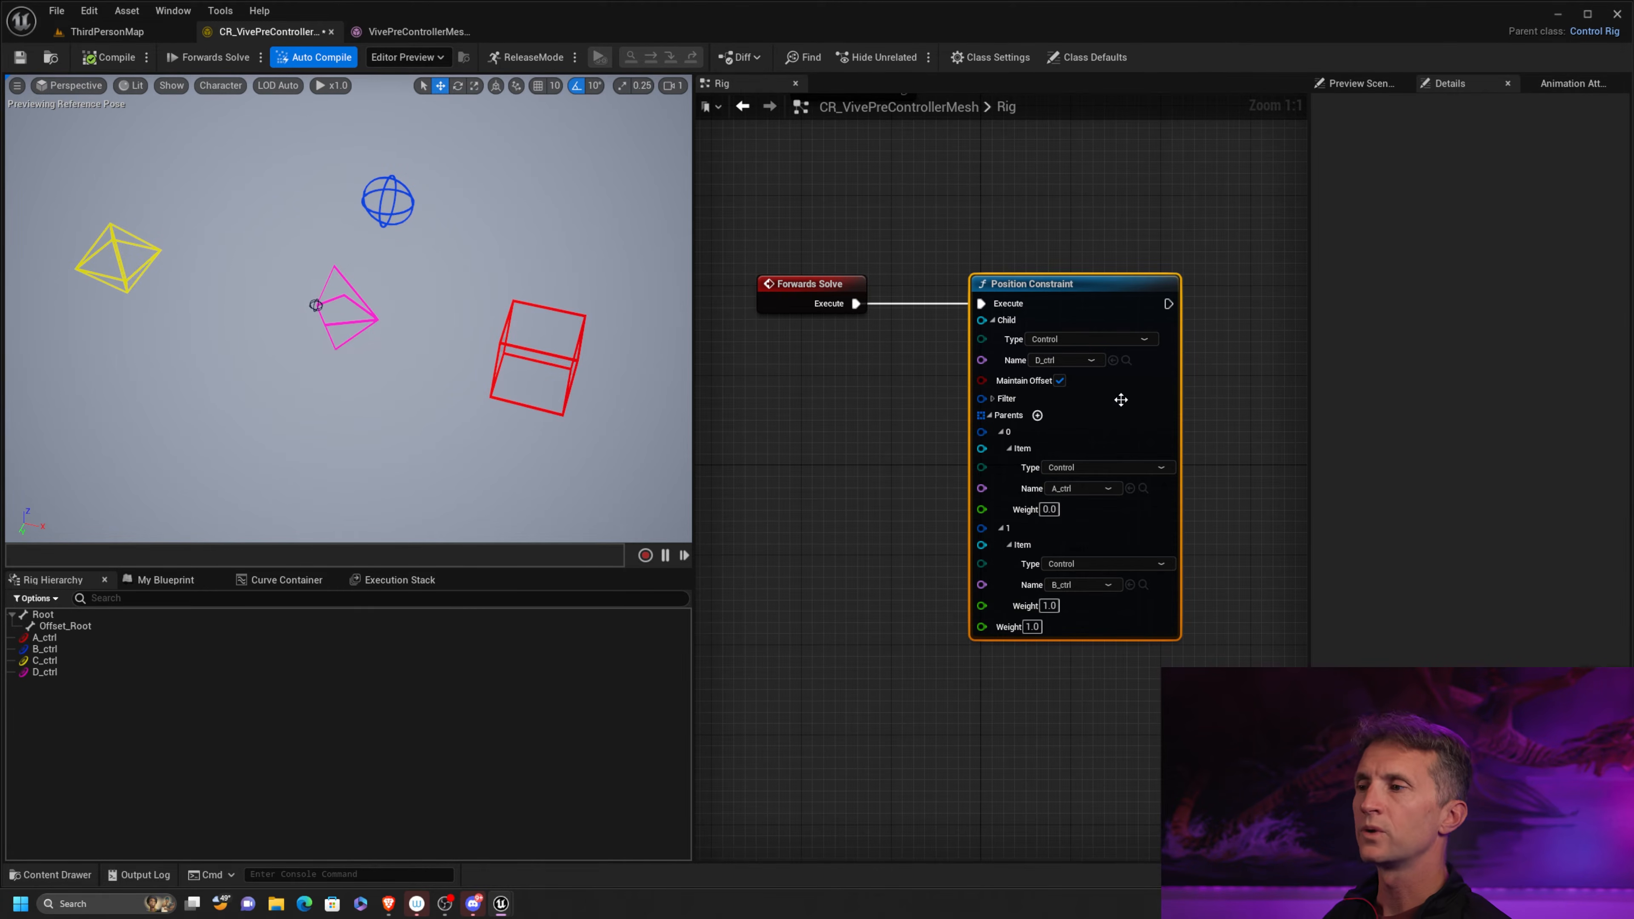
Set the weight of parent A_ctrl to 1.0 and disable Maintain Offset on the Position Constraint
click(1048, 509)
text(1)
key(Return)
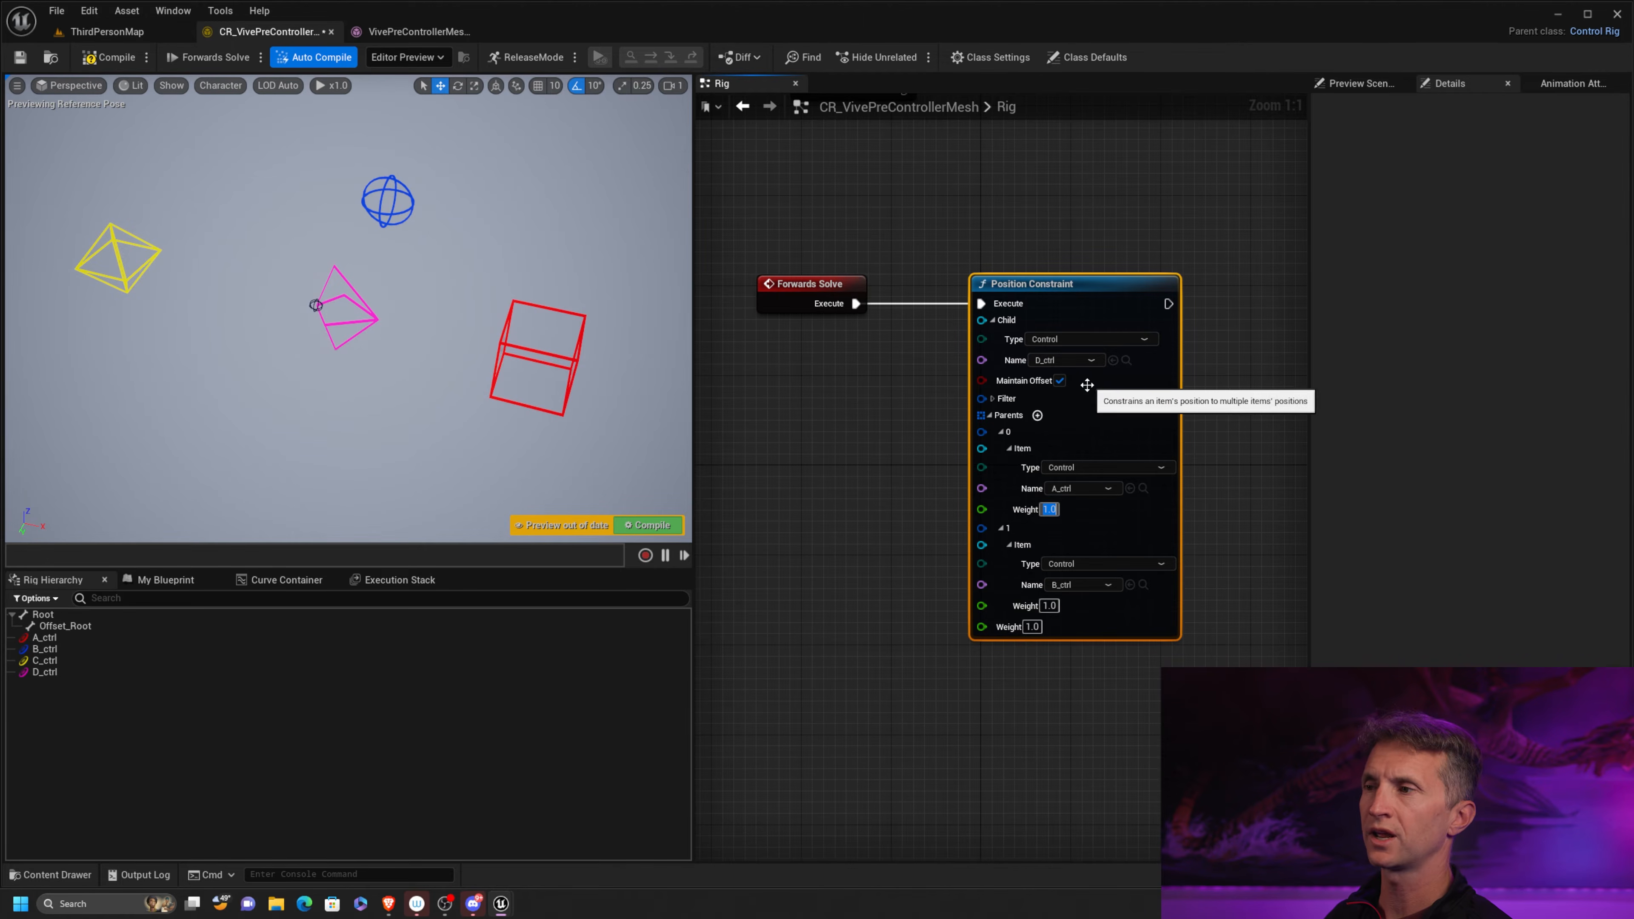
click(1059, 381)
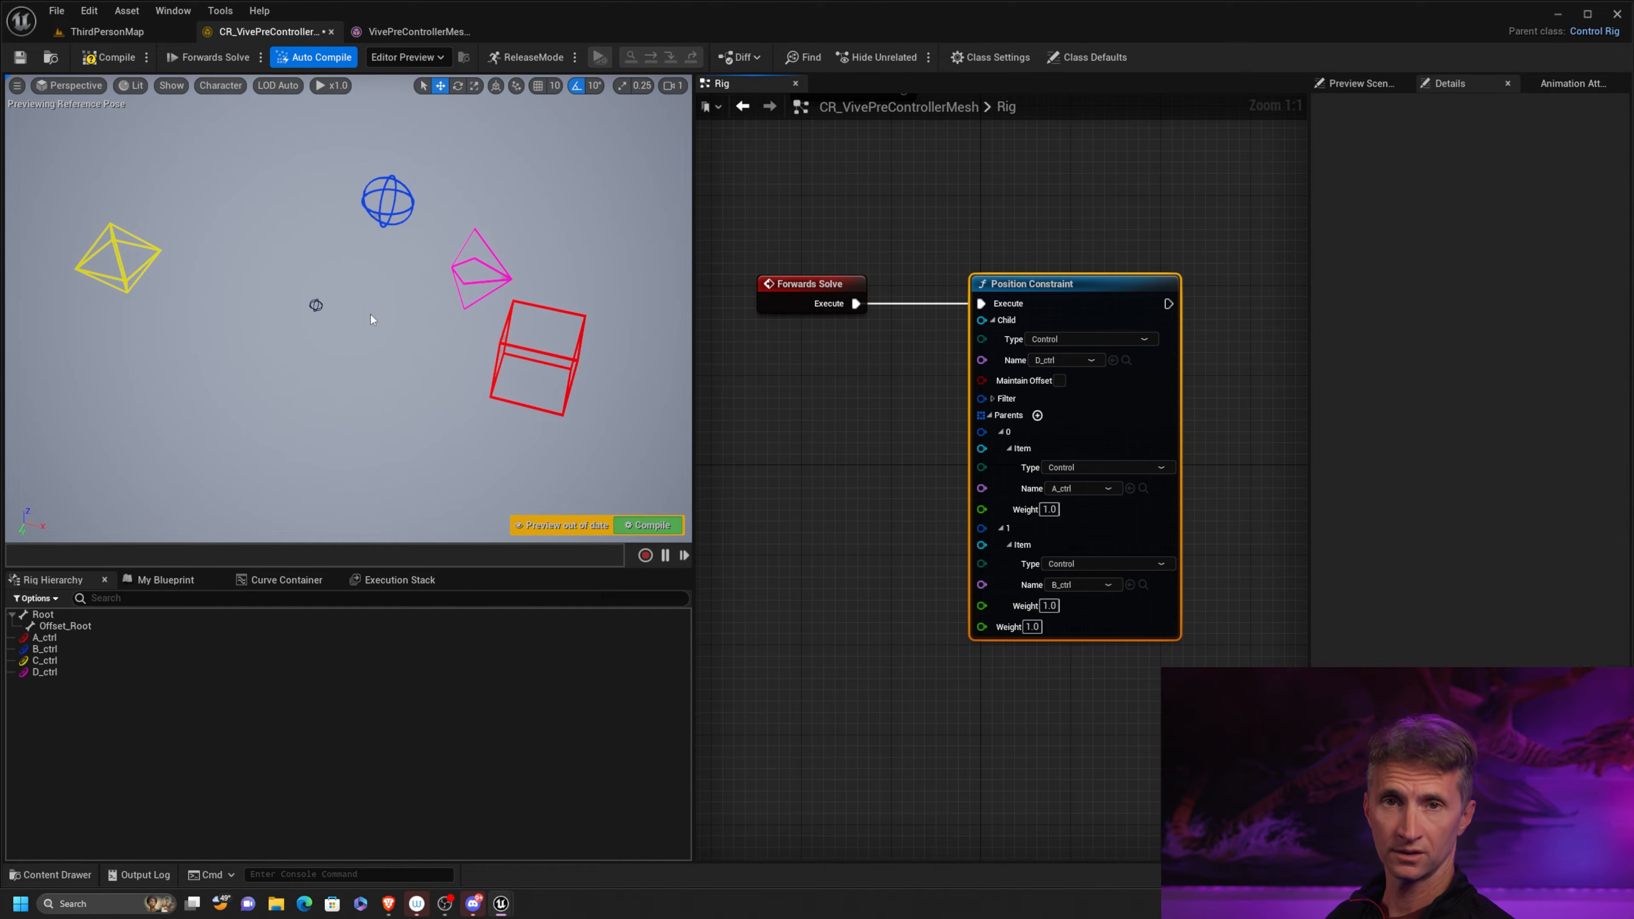
Set the weight of parent A_ctrl in the Position Constraint to 0.5
alt+drag(440, 323, 440, 350)
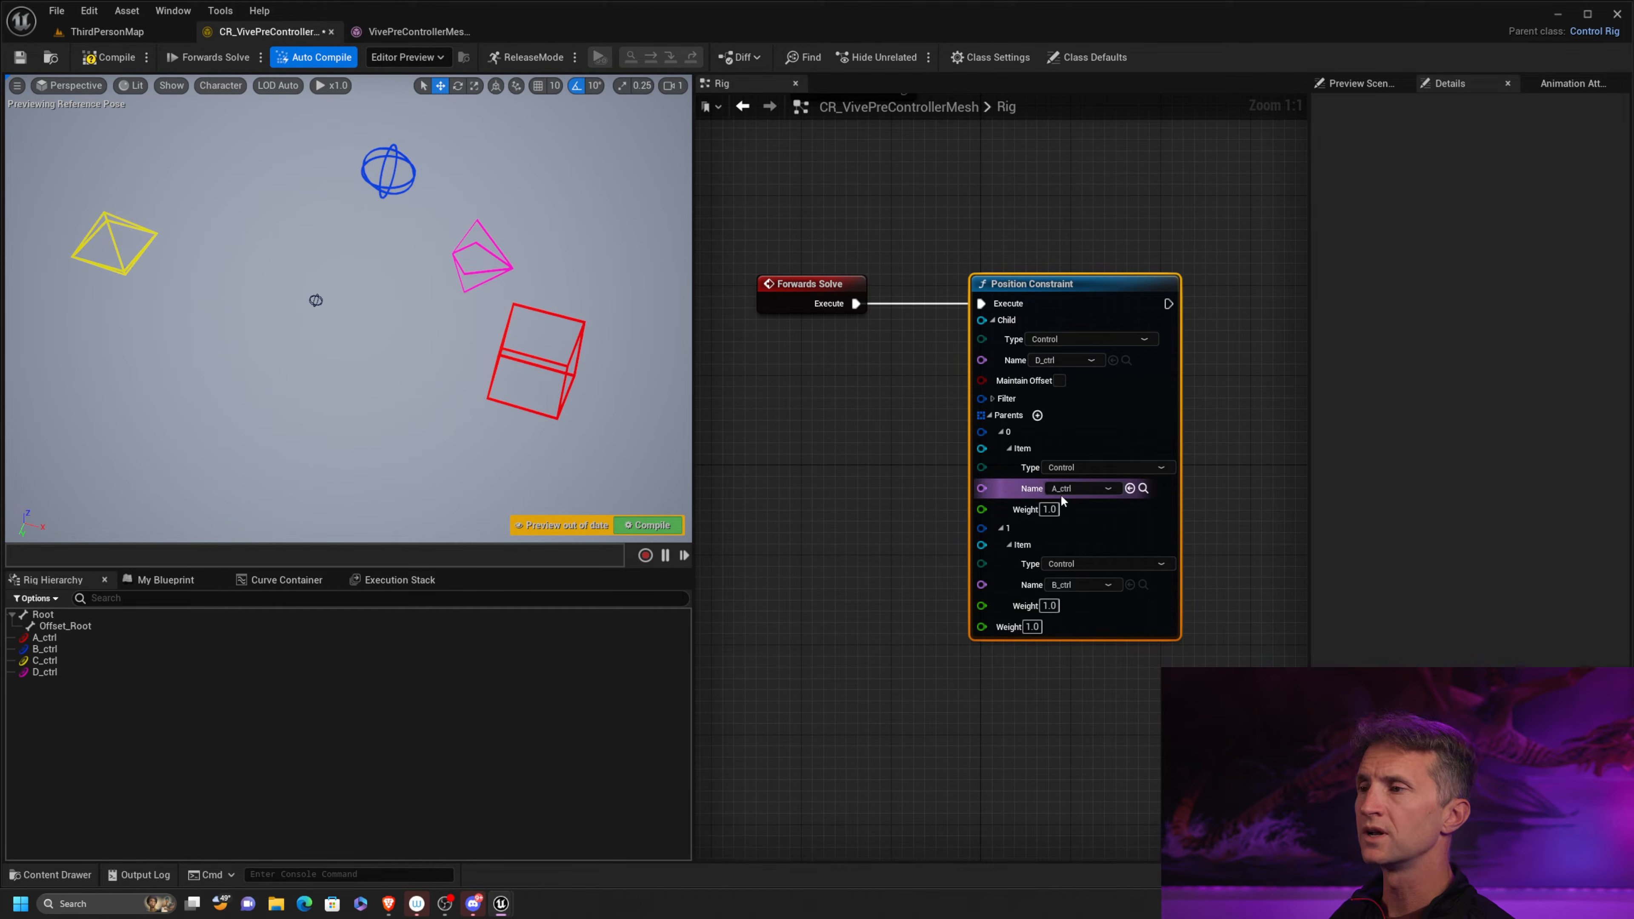
click(1049, 509)
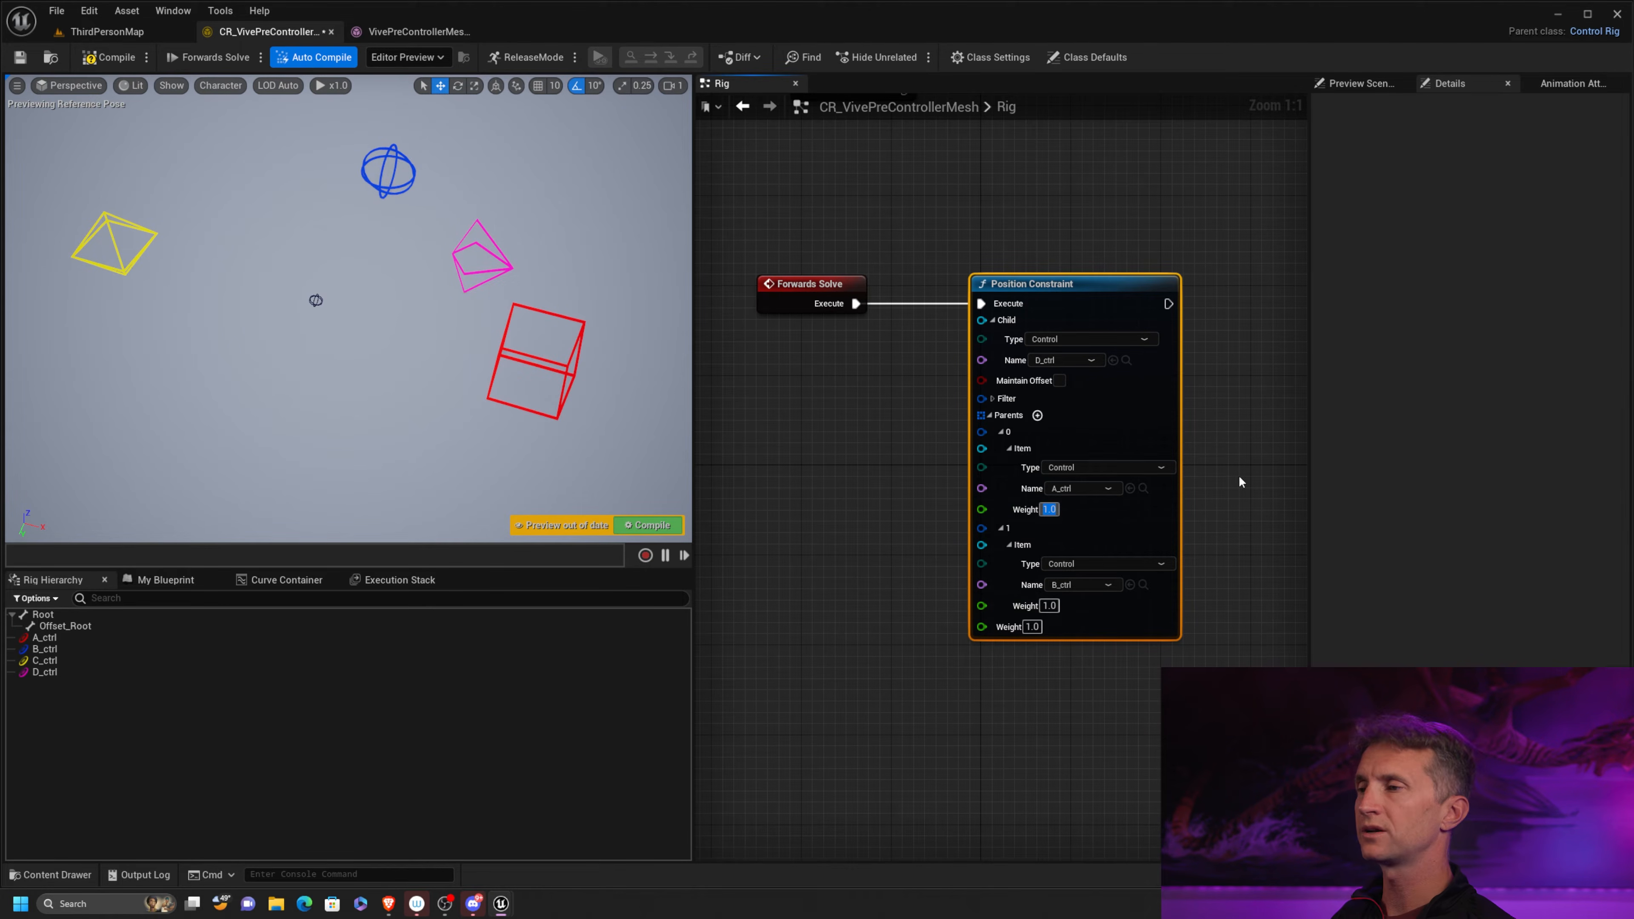
text(0.5)
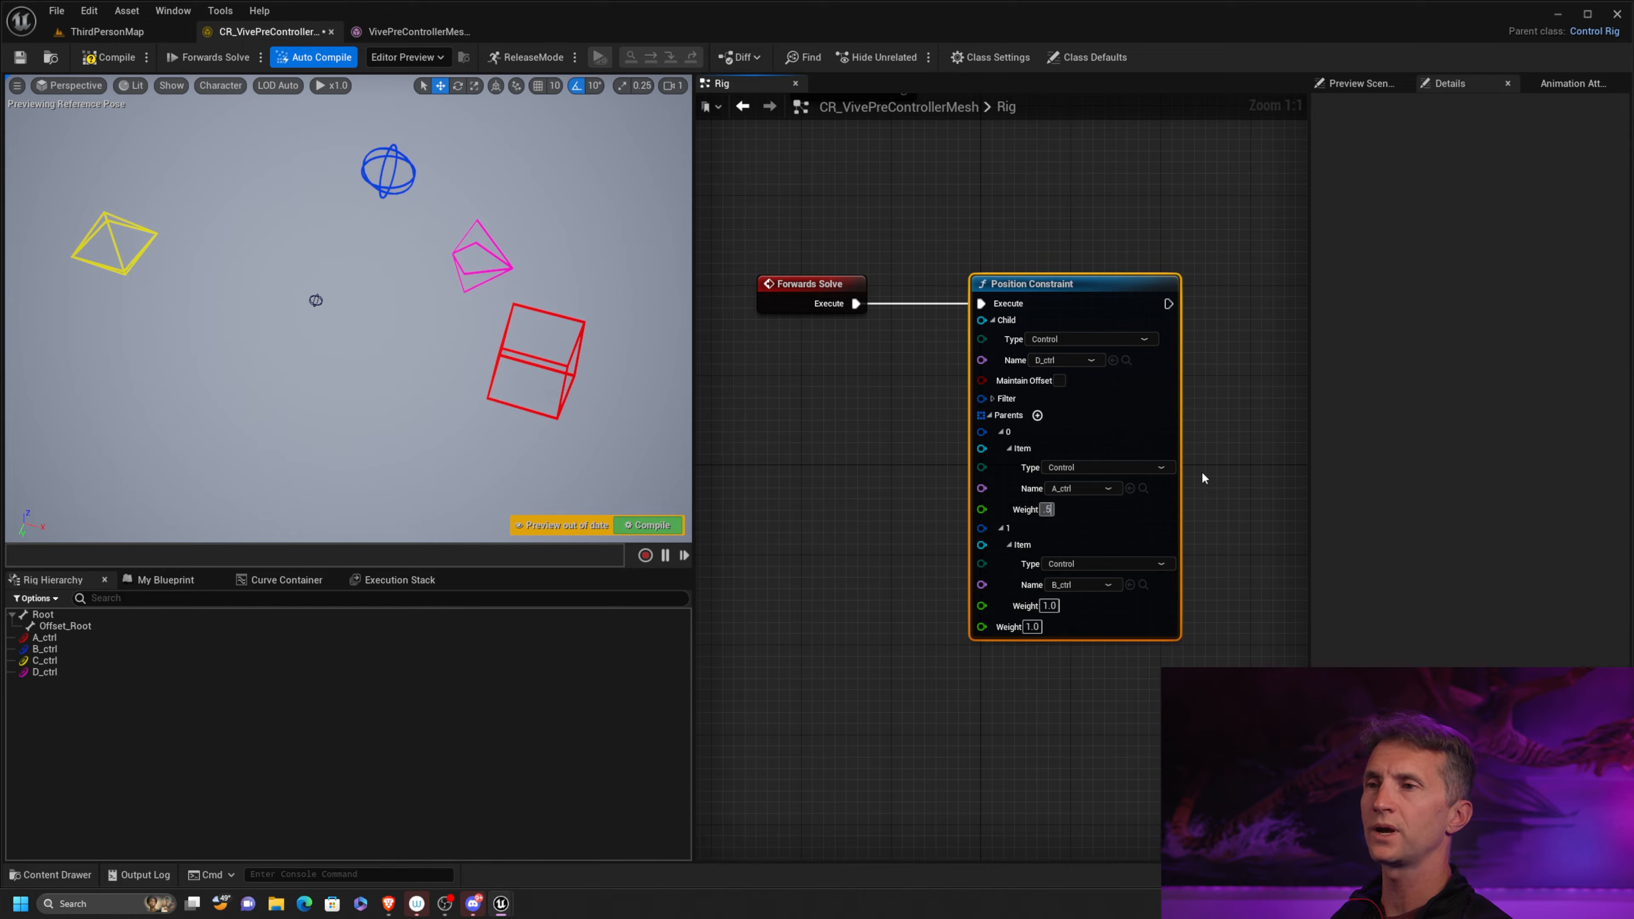
key(Return)
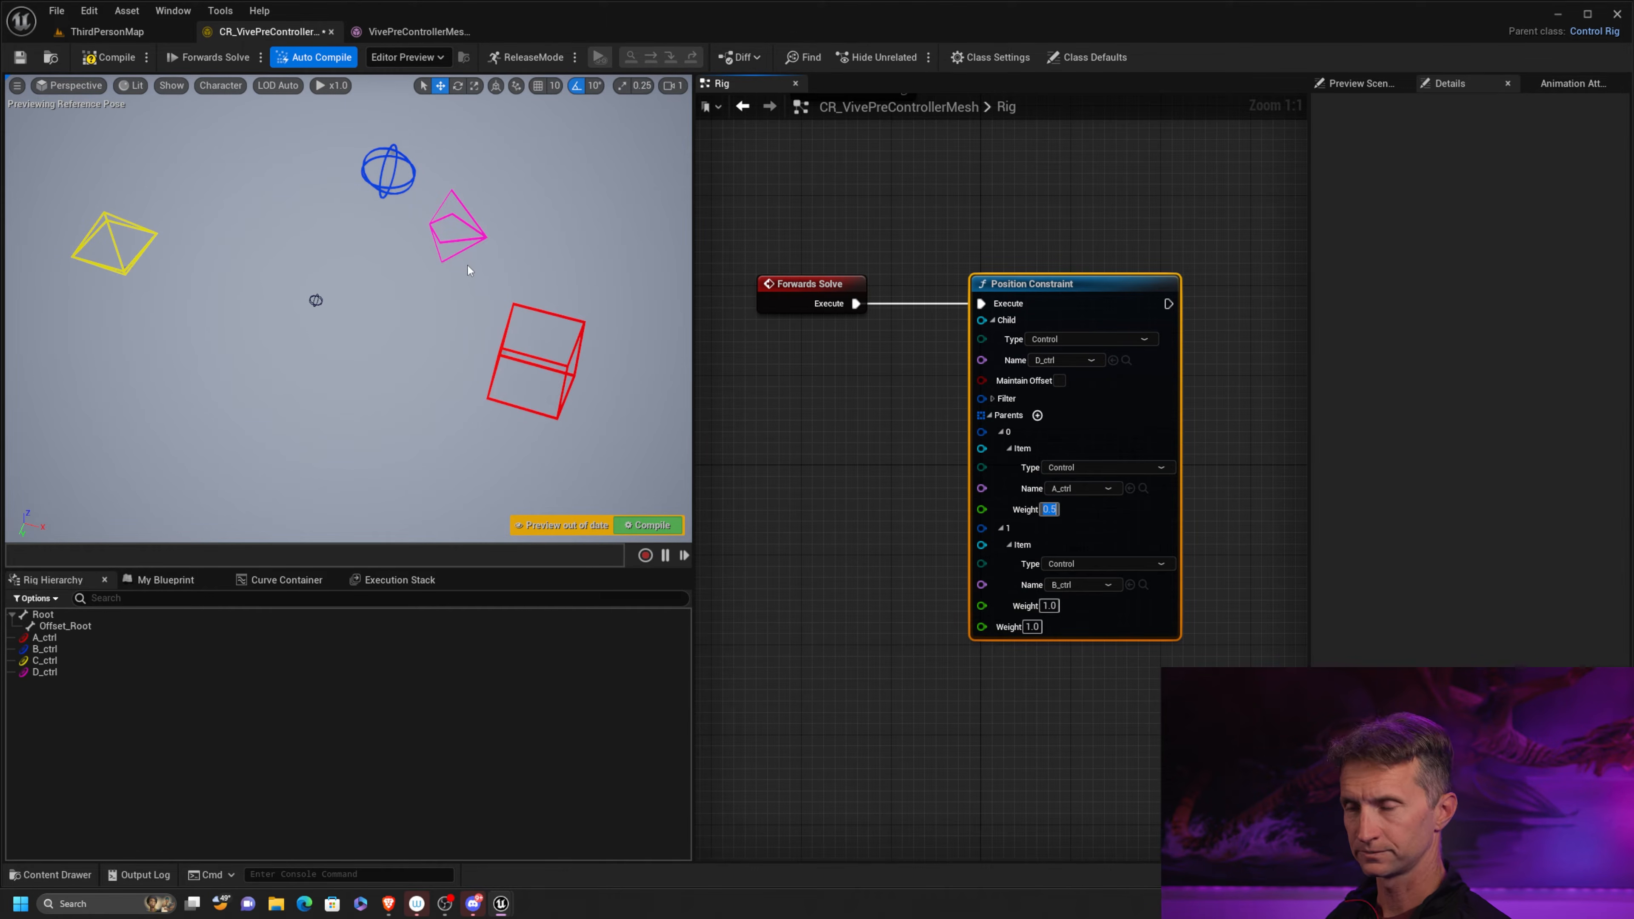
Move the blue B_ctrl sphere around the viewport to test how D_ctrl follows the unevenly weighted parents
click(401, 185)
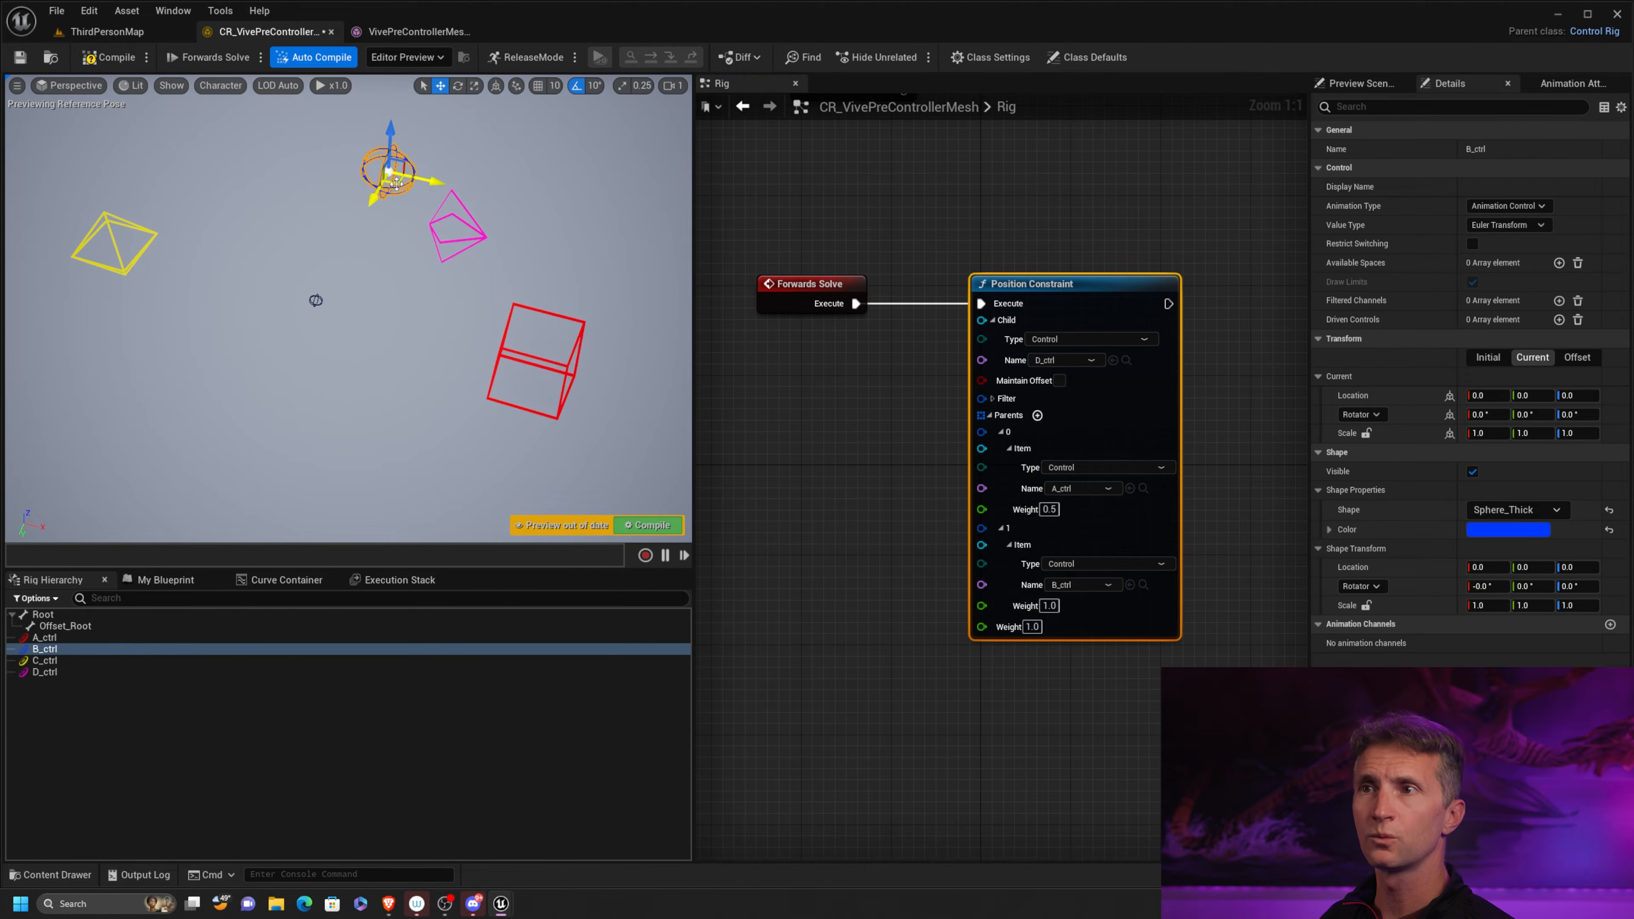
drag(385, 170, 260, 288)
drag(416, 250, 323, 182)
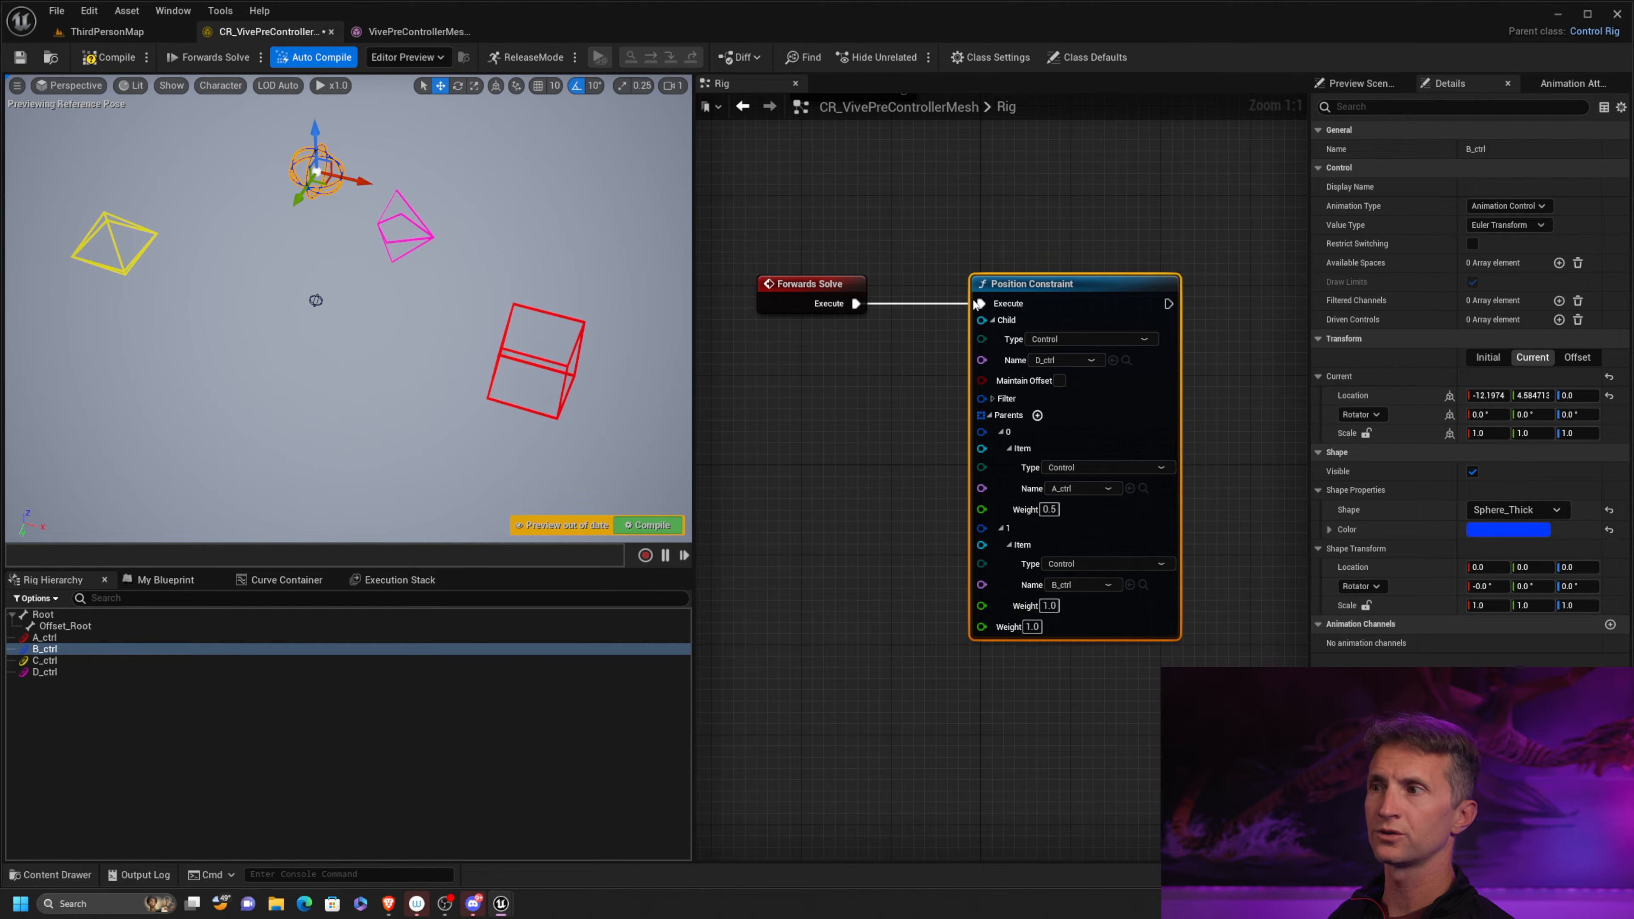
Enable Maintain Offset on the Position Constraint, test it by moving B_ctrl in the viewport, and recompile to reset the pose
click(1058, 381)
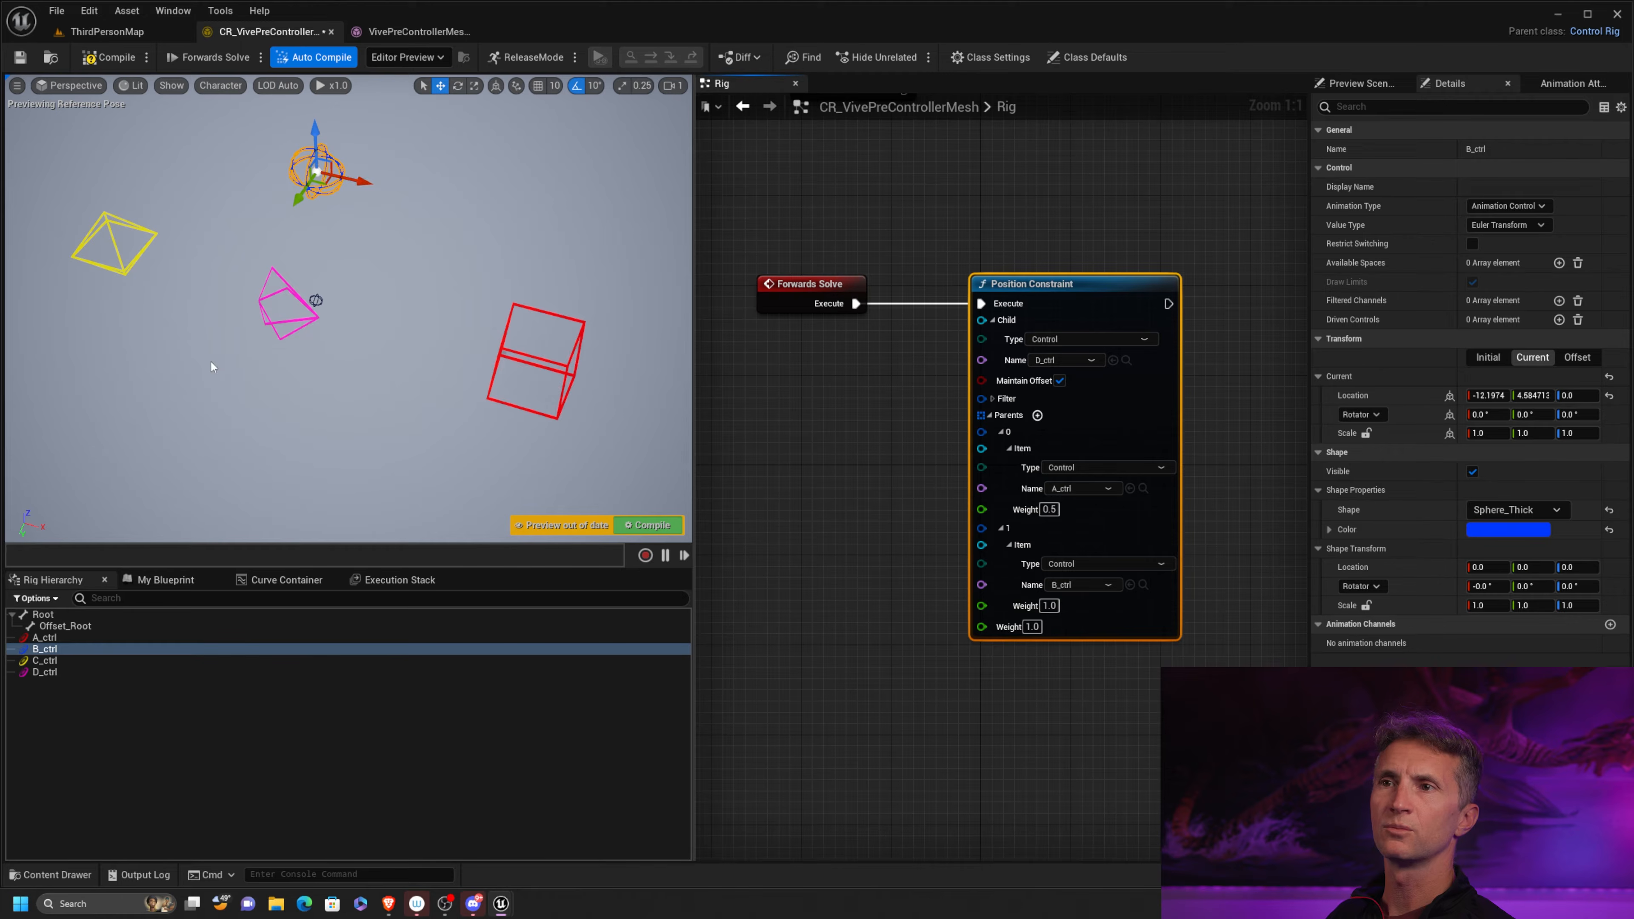
drag(328, 177, 433, 177)
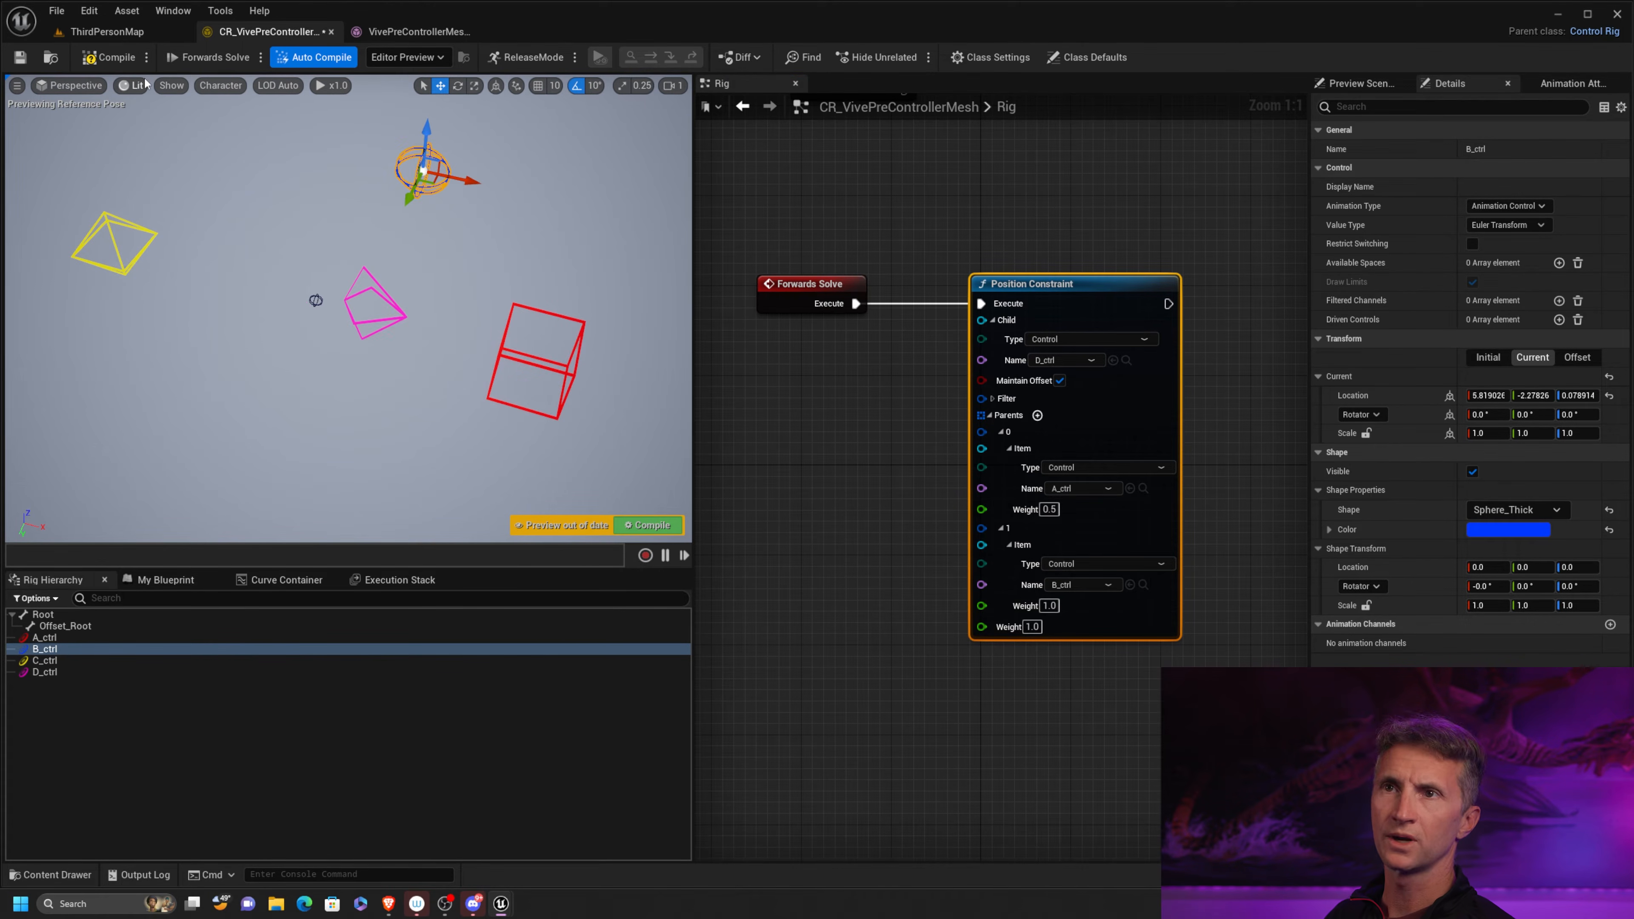
click(109, 56)
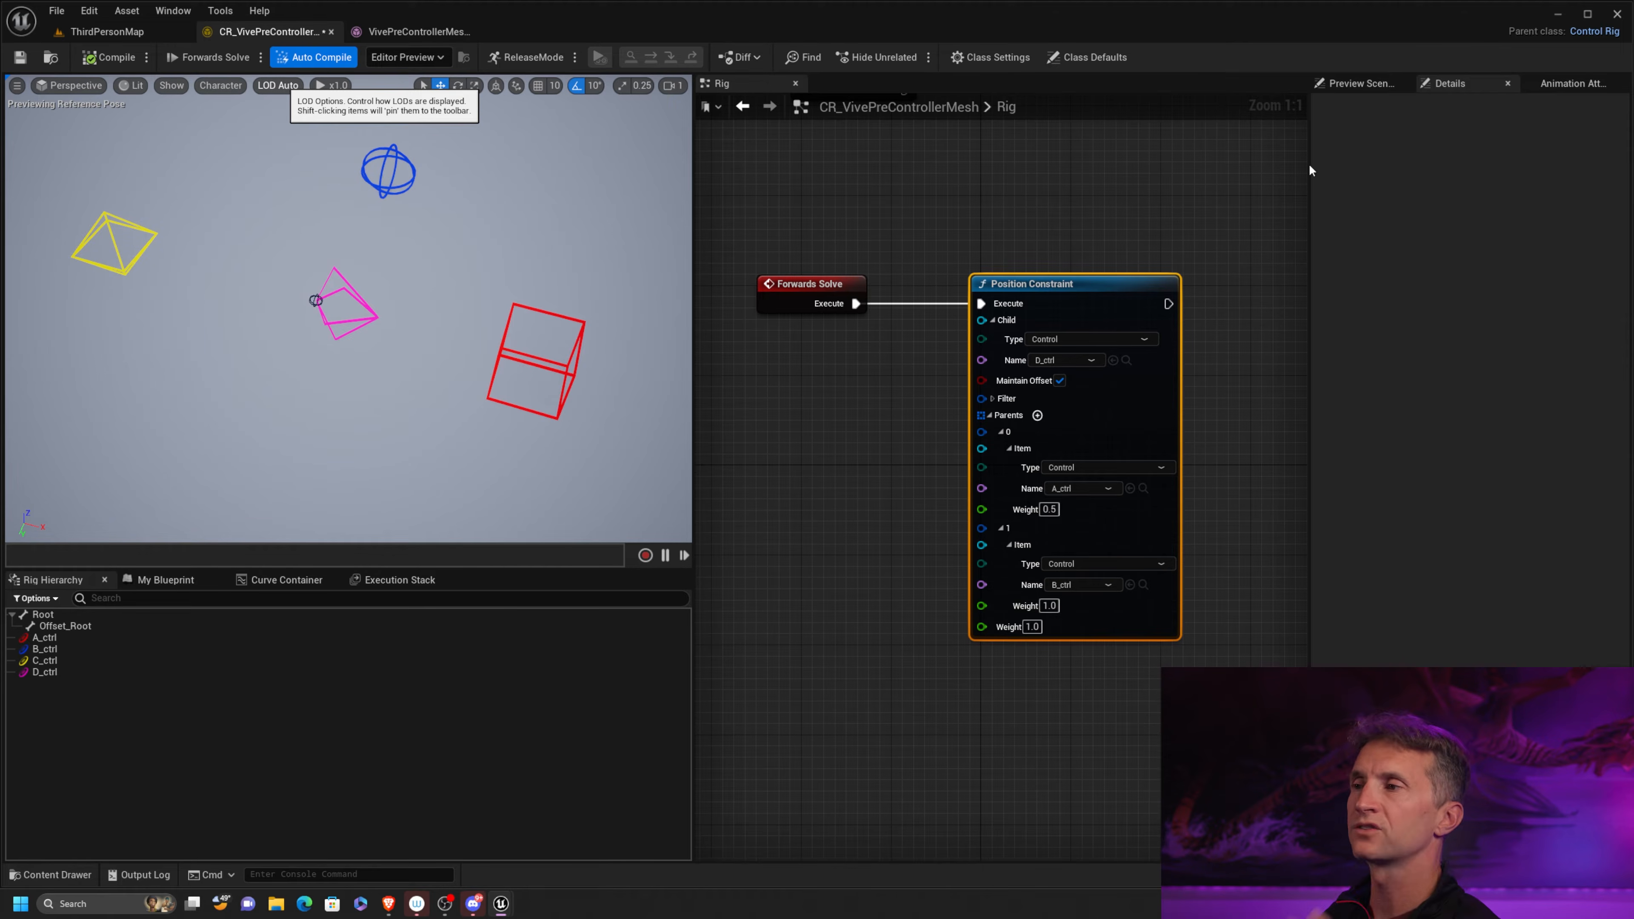
Move the Position Constraint node up and away from Forwards Solve to free space below it in the graph
drag(1116, 280, 1148, 168)
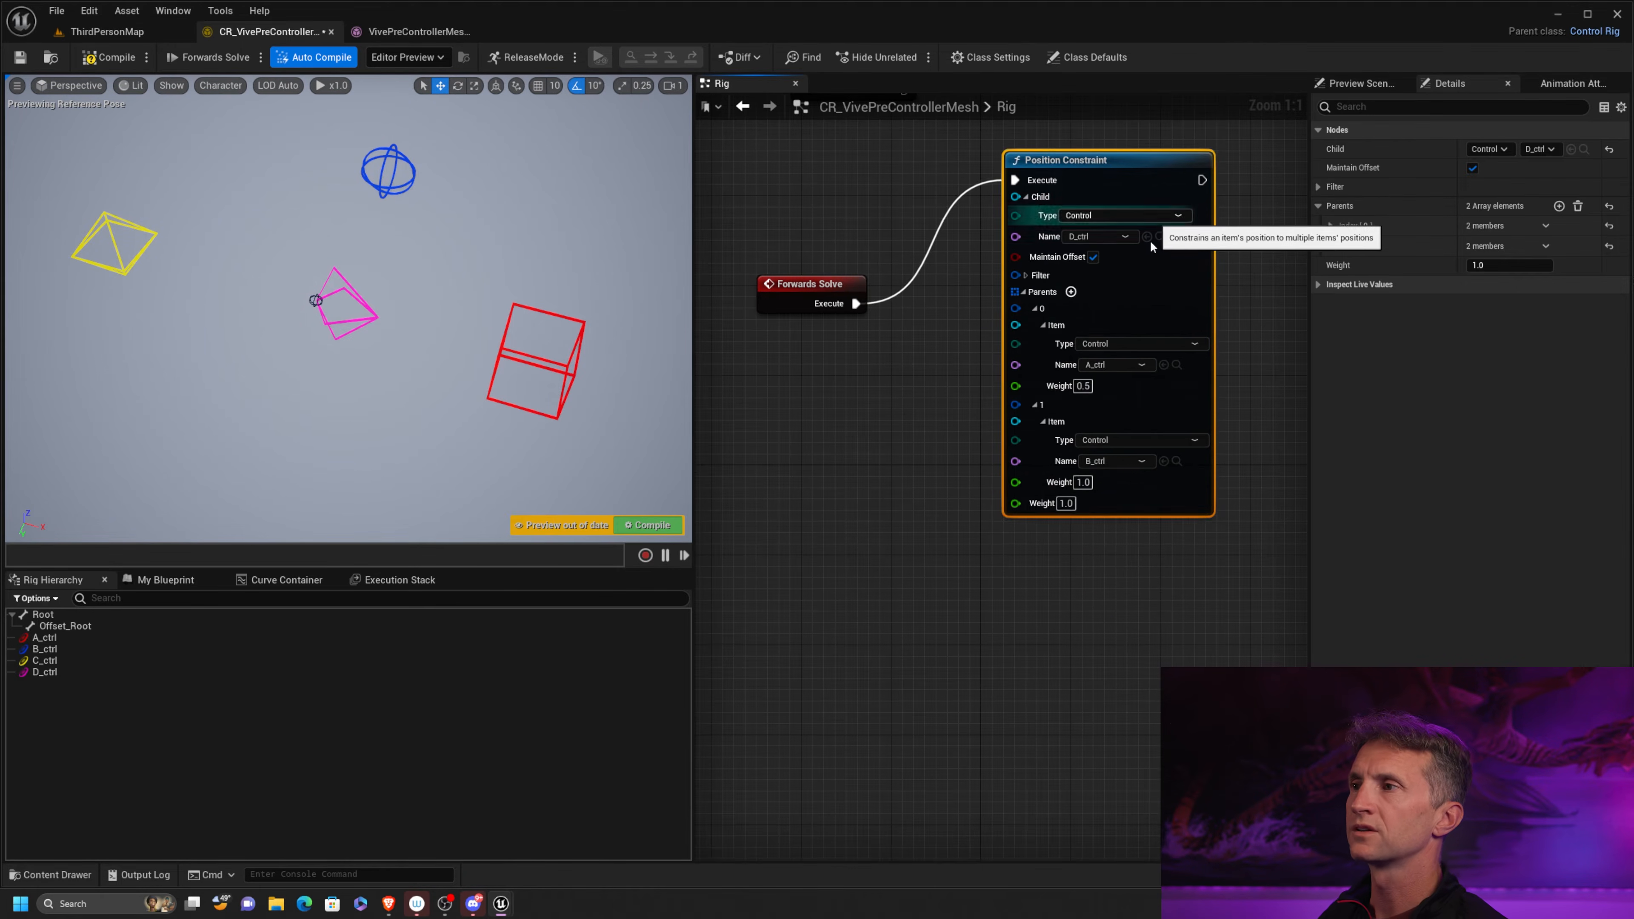
right_drag(967, 607, 863, 473)
scroll(981, 520, down, 4)
scroll(862, 474, up, 1)
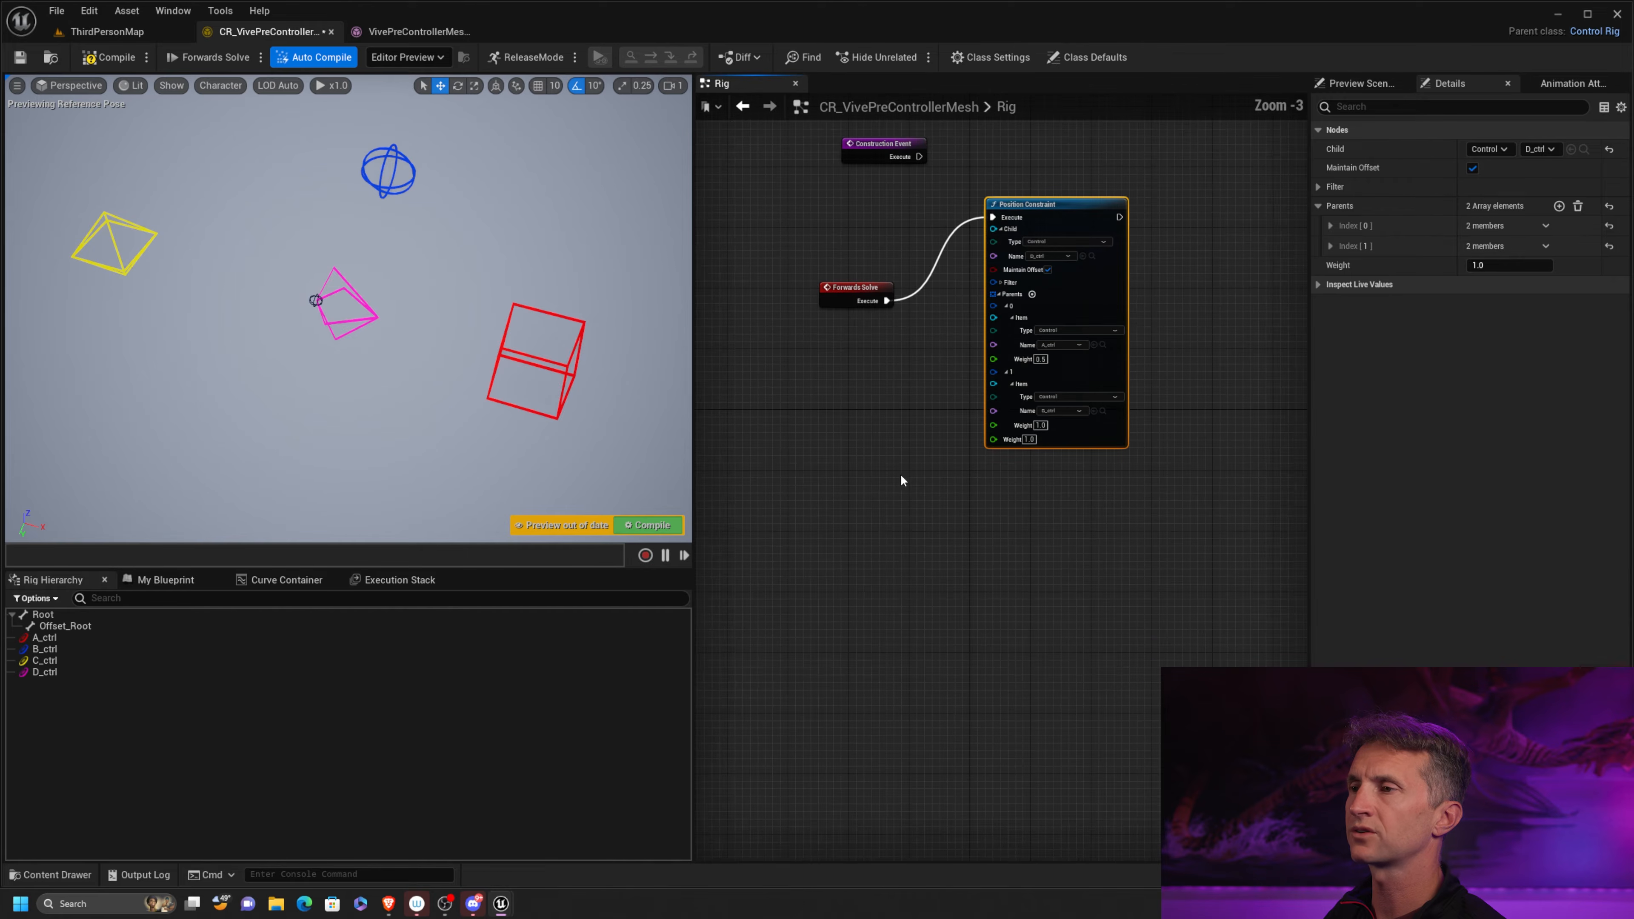
right_drag(979, 412, 959, 417)
Add a Rotation Constraint node from Forwards Solve's execute output, below the Position Constraint, and disconnect it from the Position Constraint
drag(862, 306, 881, 537)
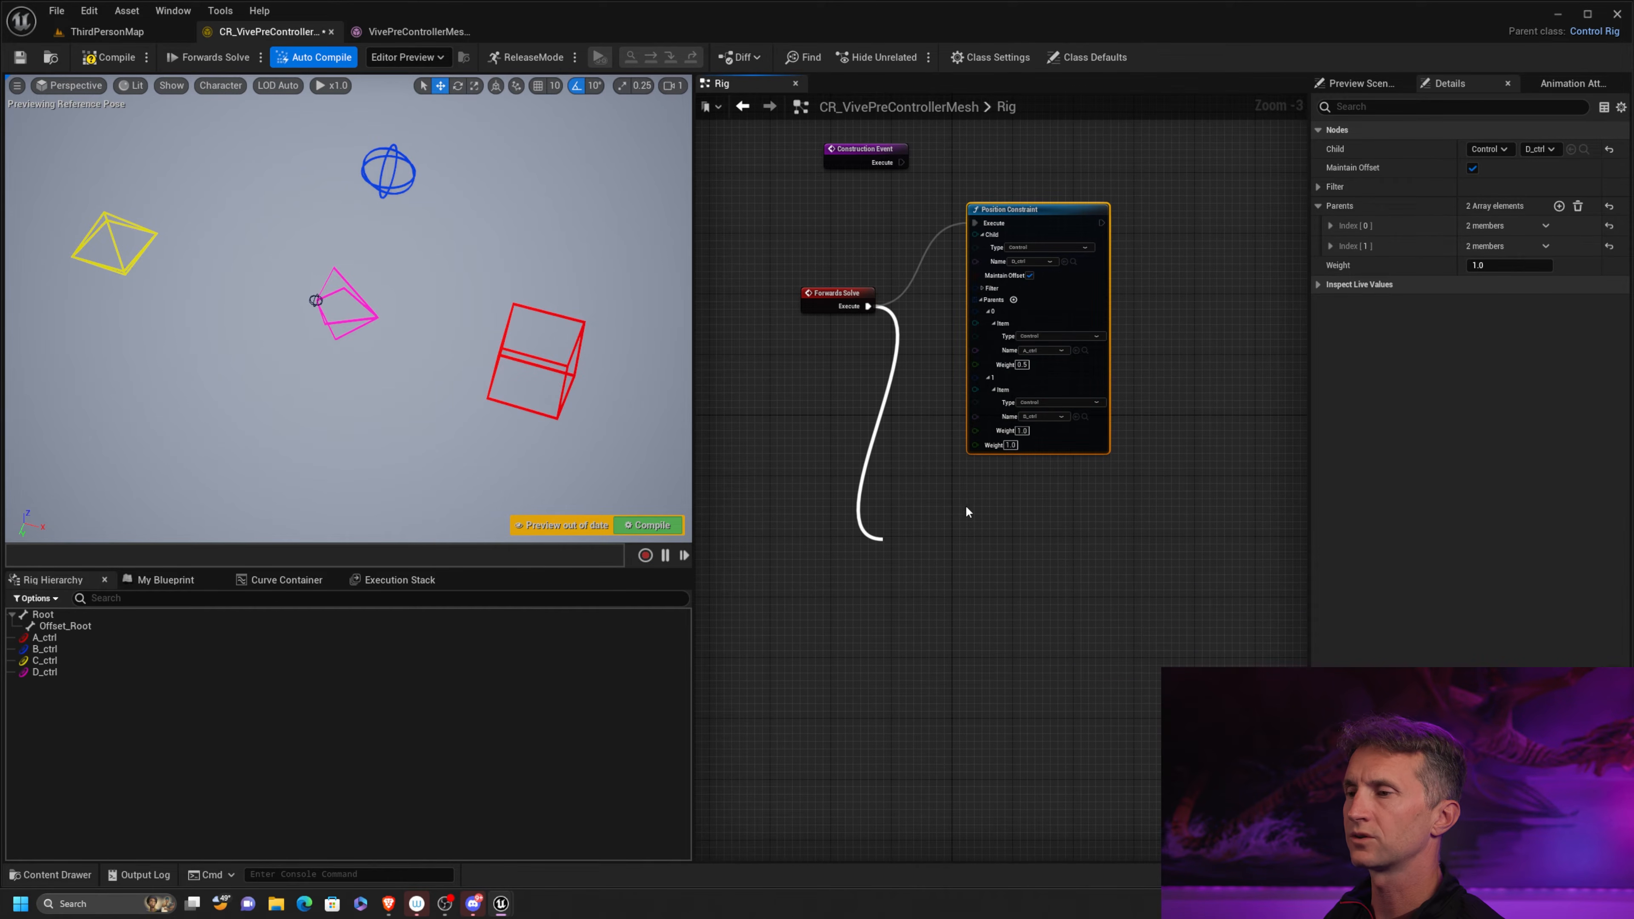
text(r)
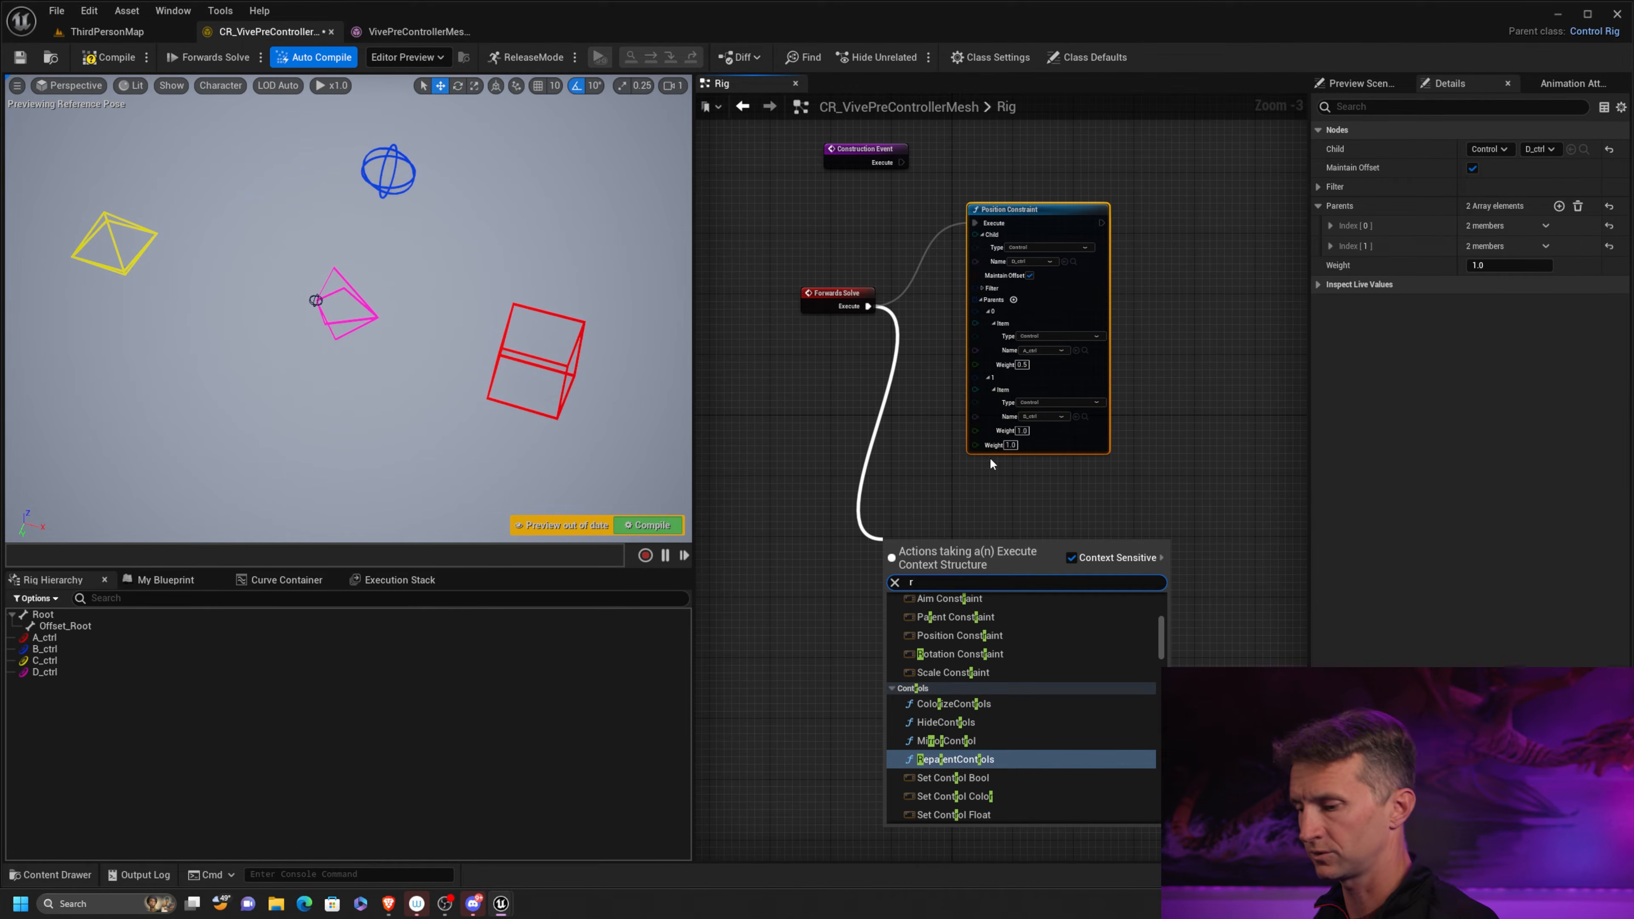
key(BackSpace)
text(constrain)
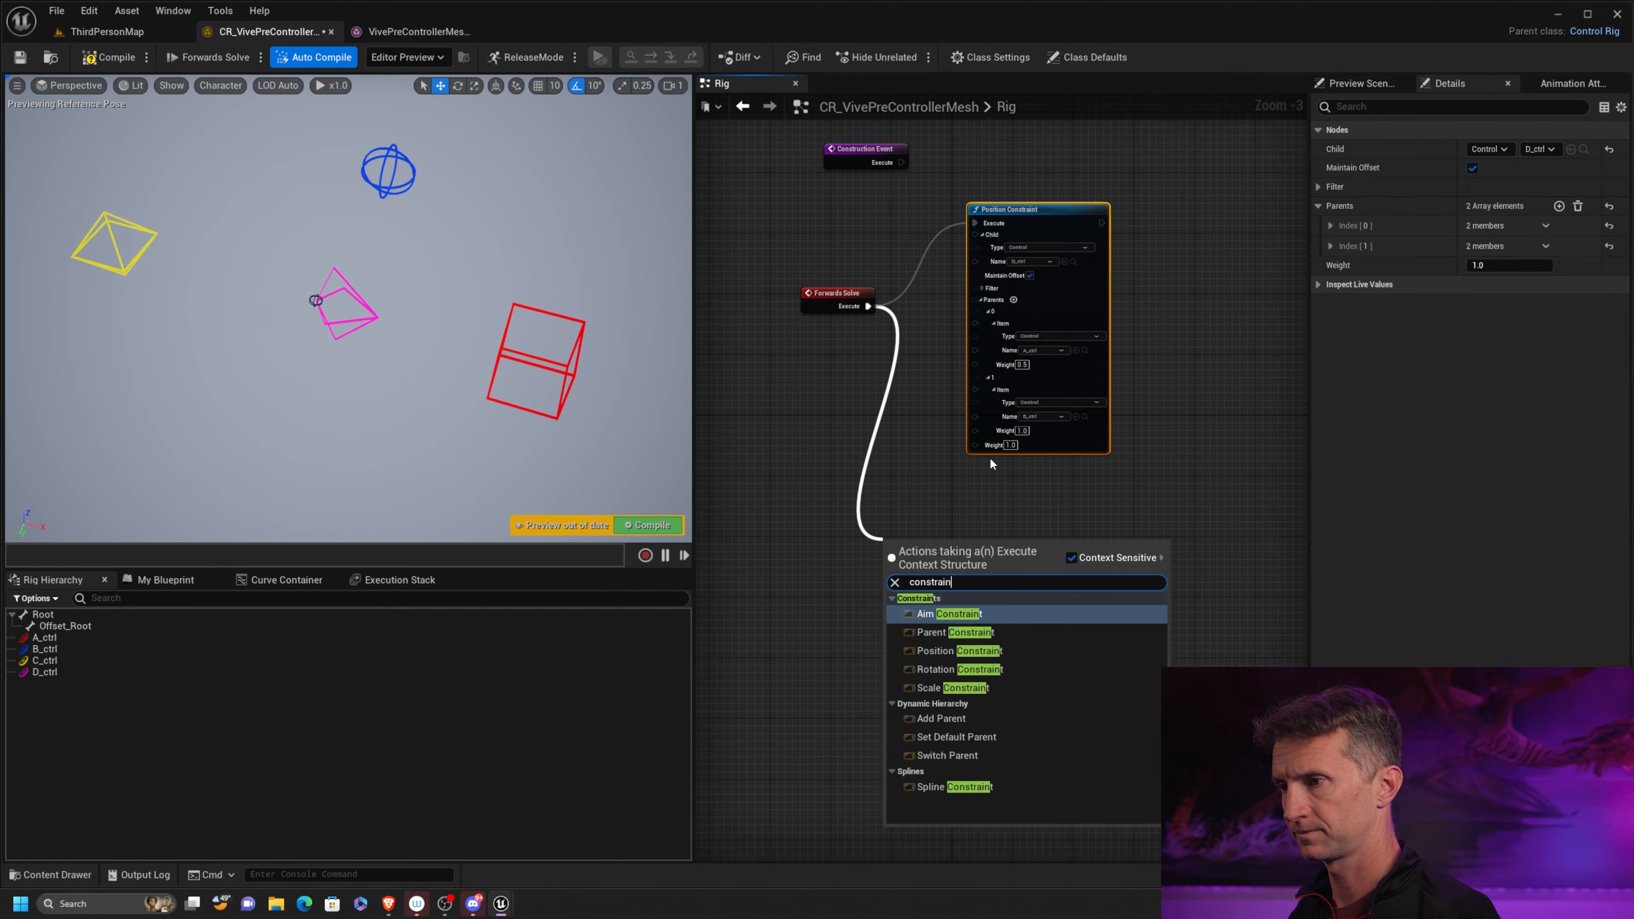
text(t)
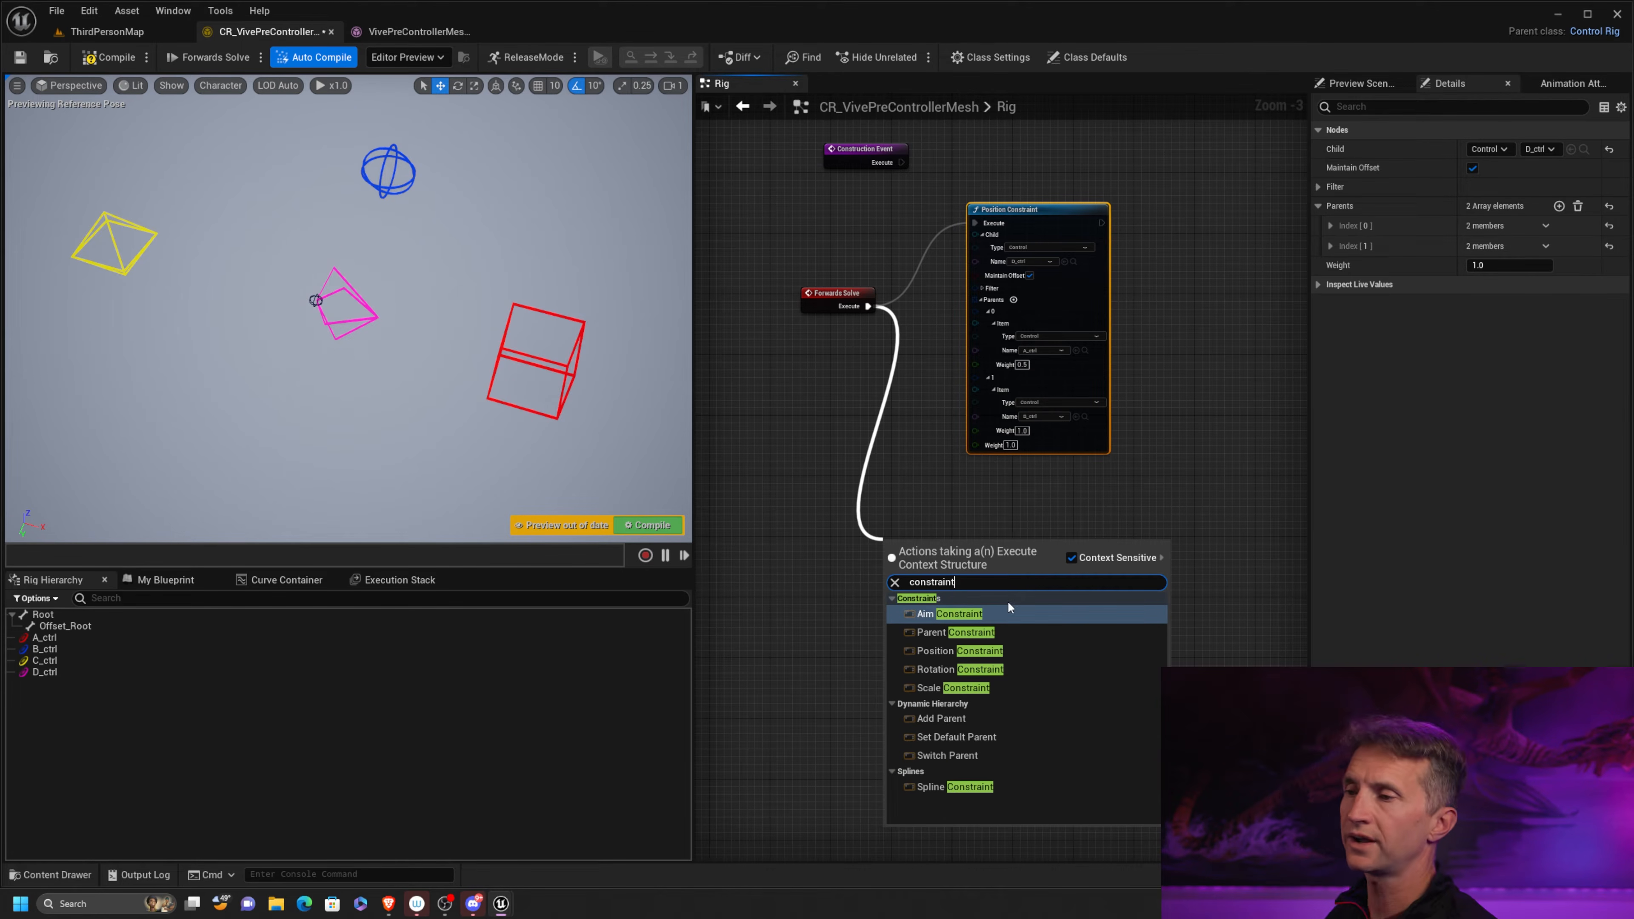
click(975, 671)
drag(958, 546, 1019, 501)
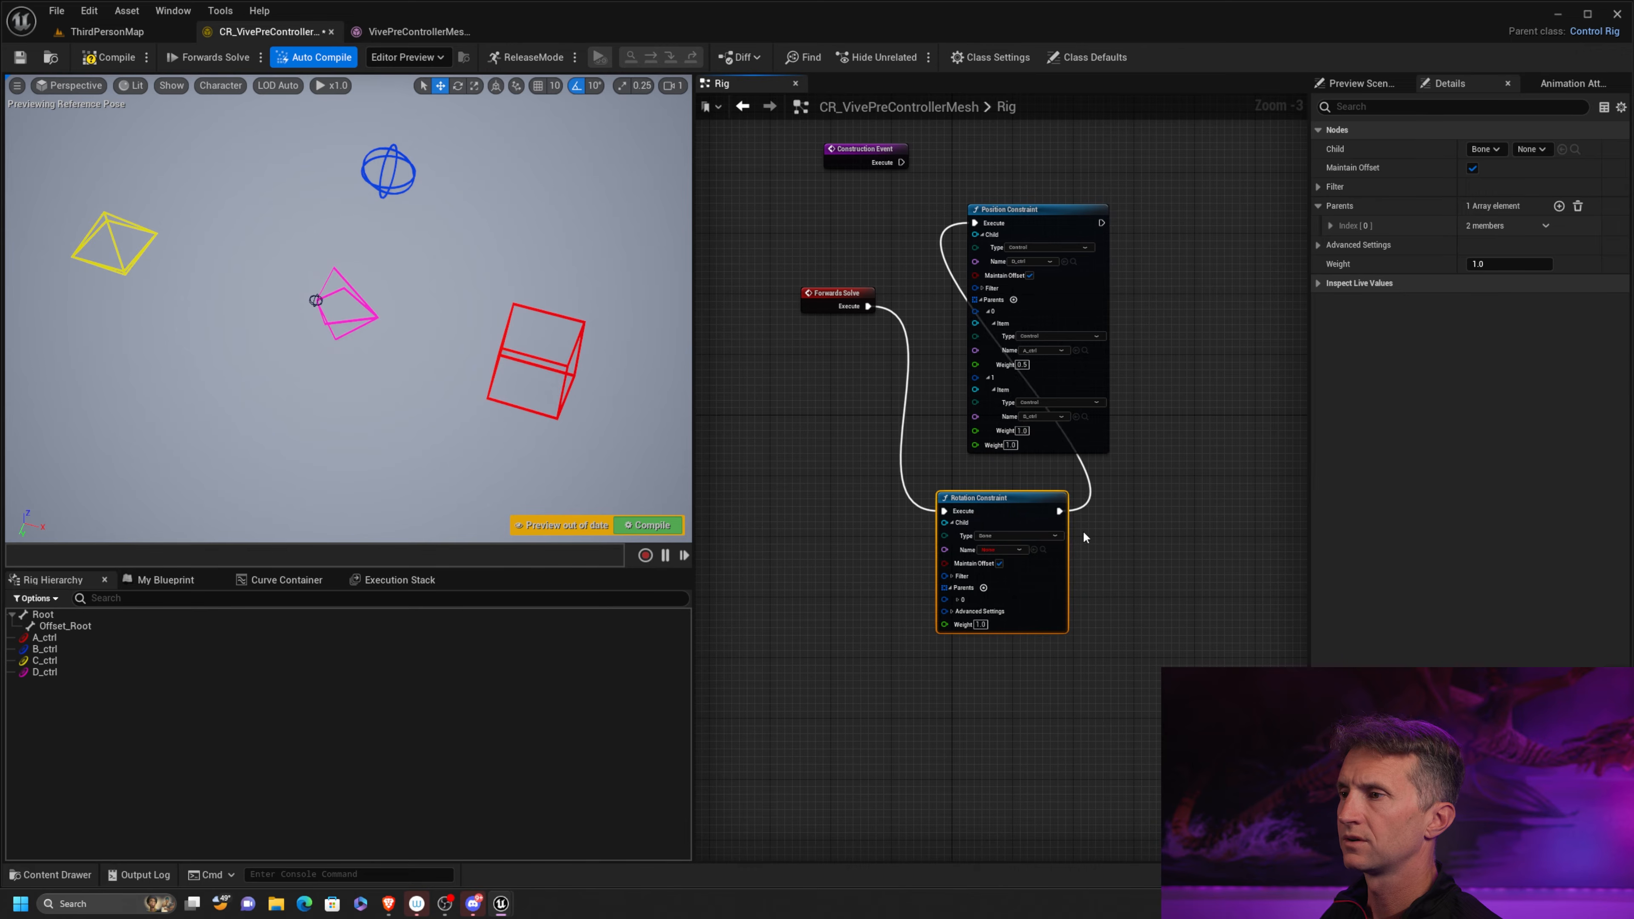
scroll(1066, 496, up, 1)
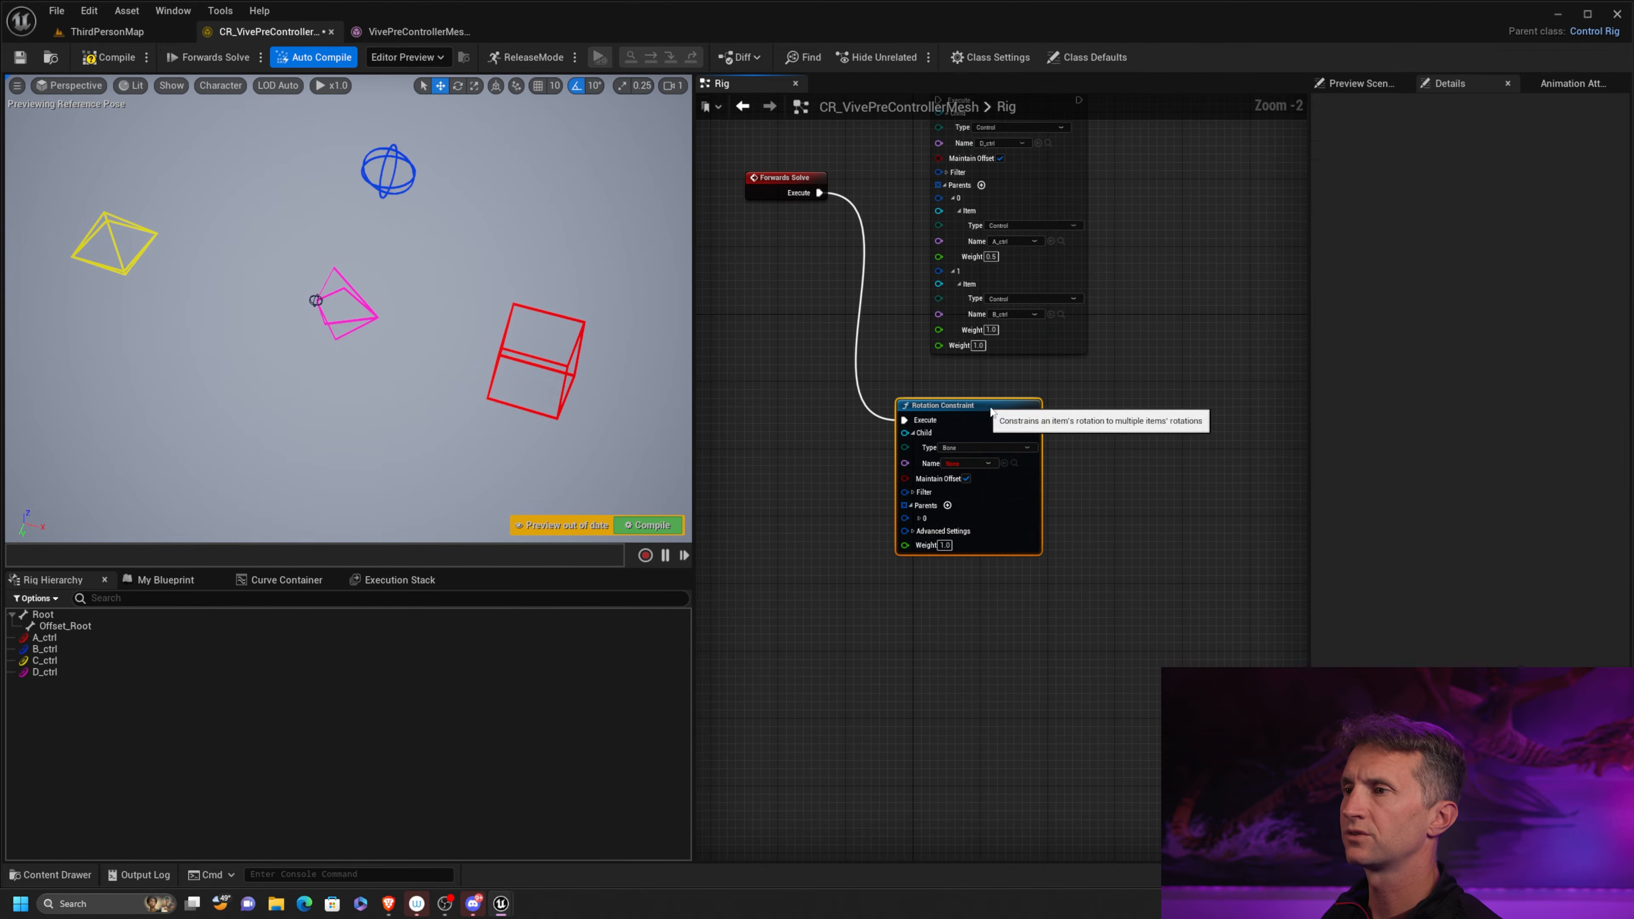
click(991, 412)
Set the Rotation Constraint's child to the control D_ctrl
scroll(1068, 474, up, 2)
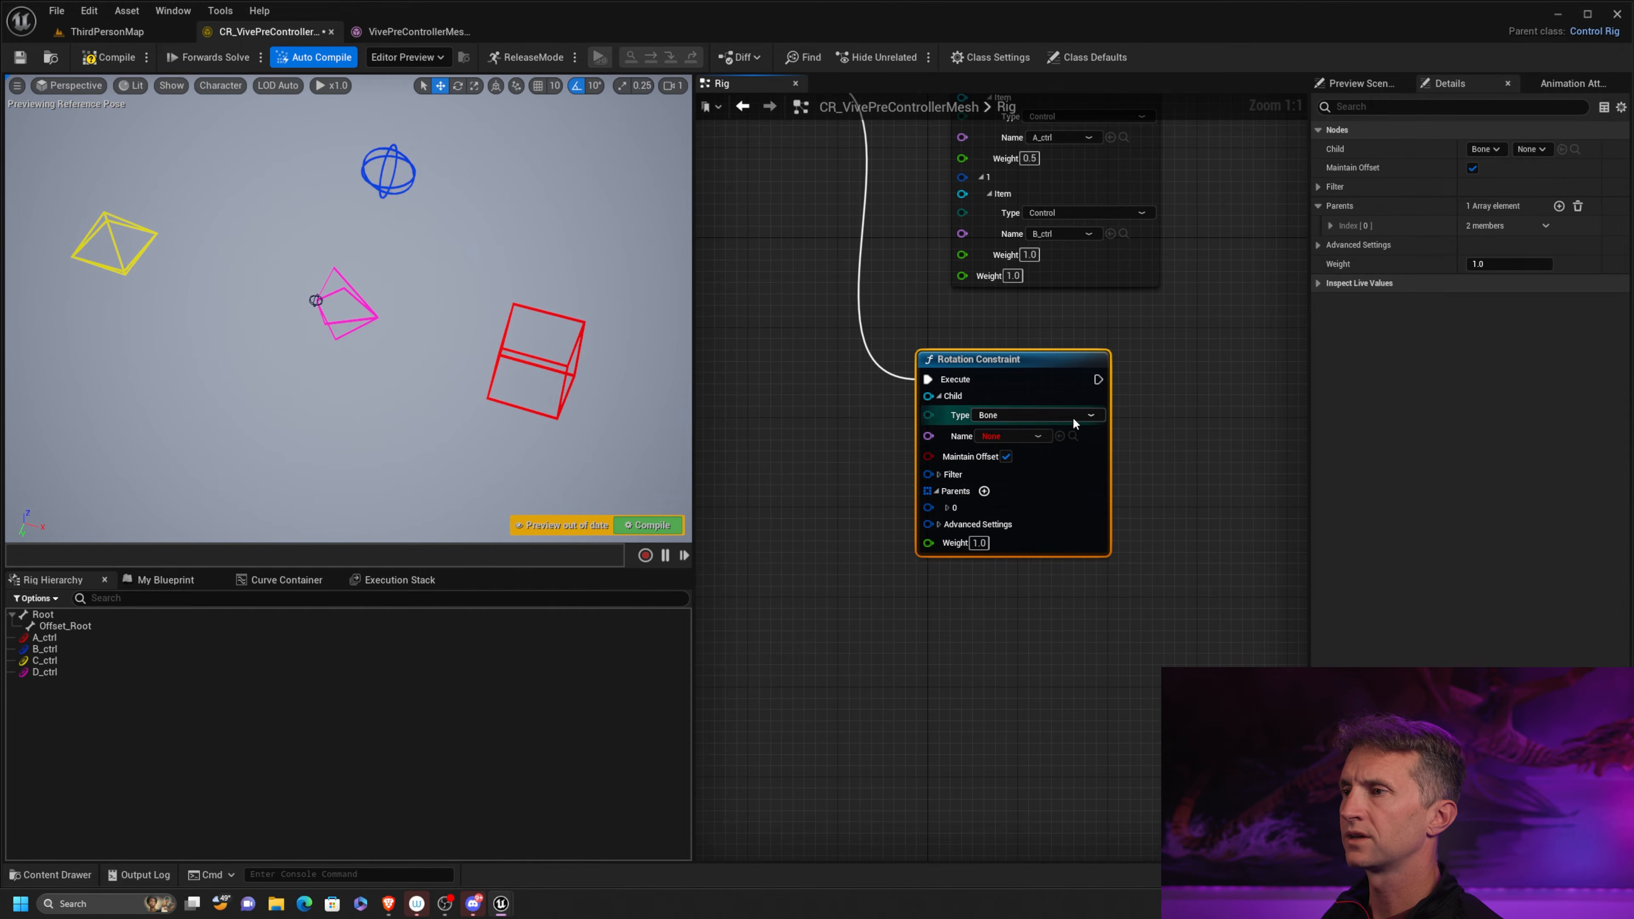
click(1073, 417)
click(998, 454)
click(1017, 436)
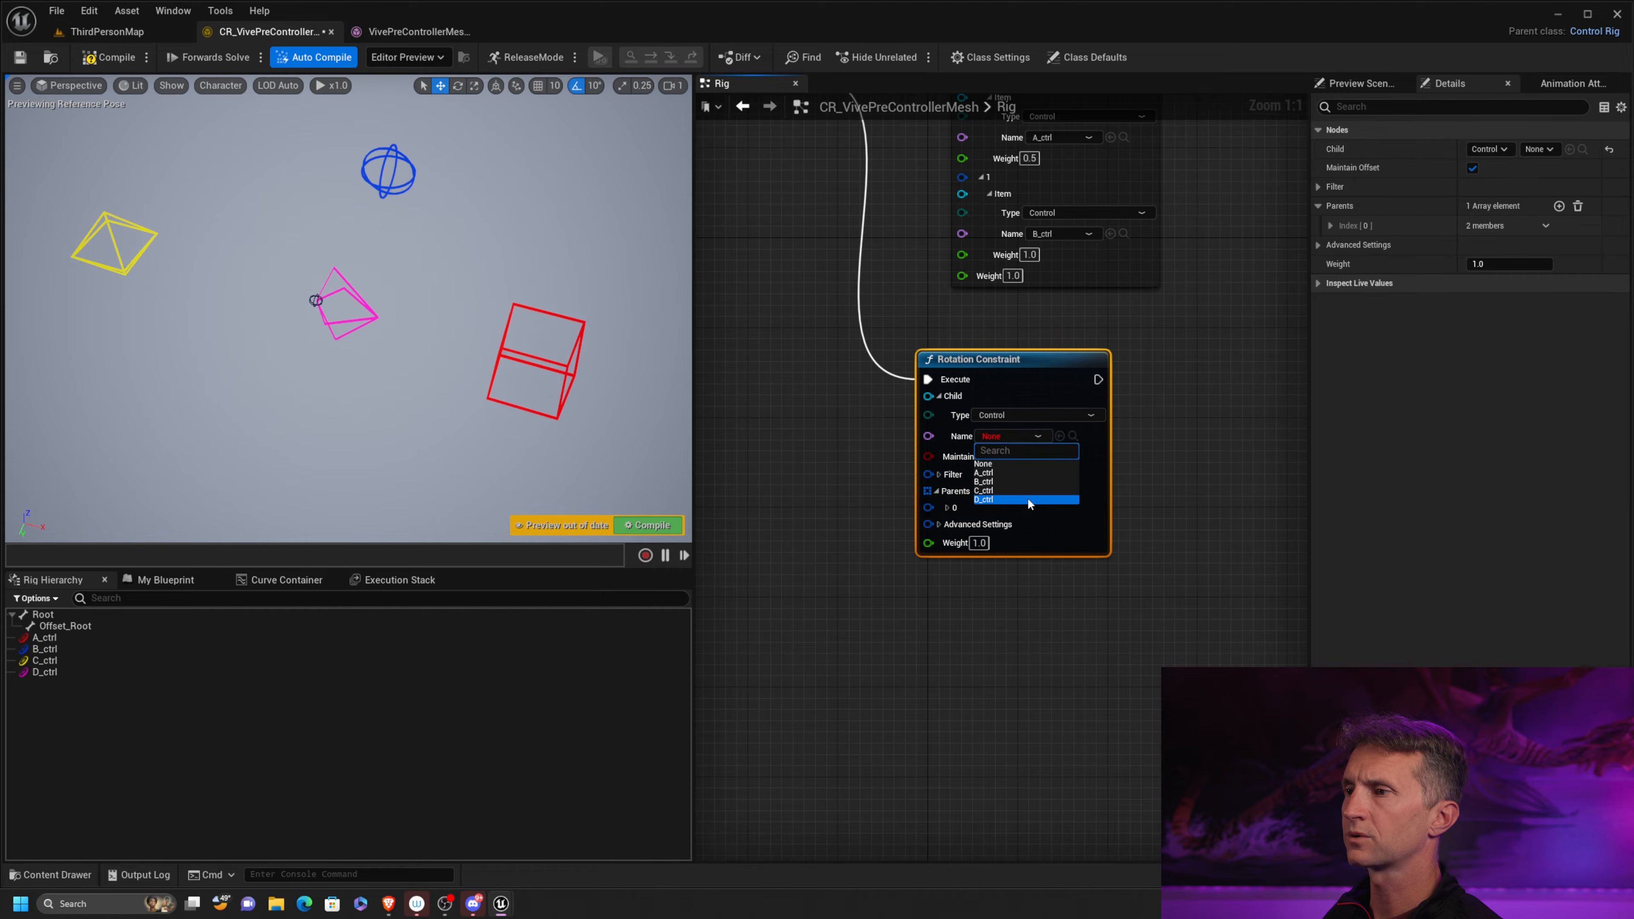
click(1018, 500)
Set the Rotation Constraint's first parent item to the control A_ctrl
click(948, 508)
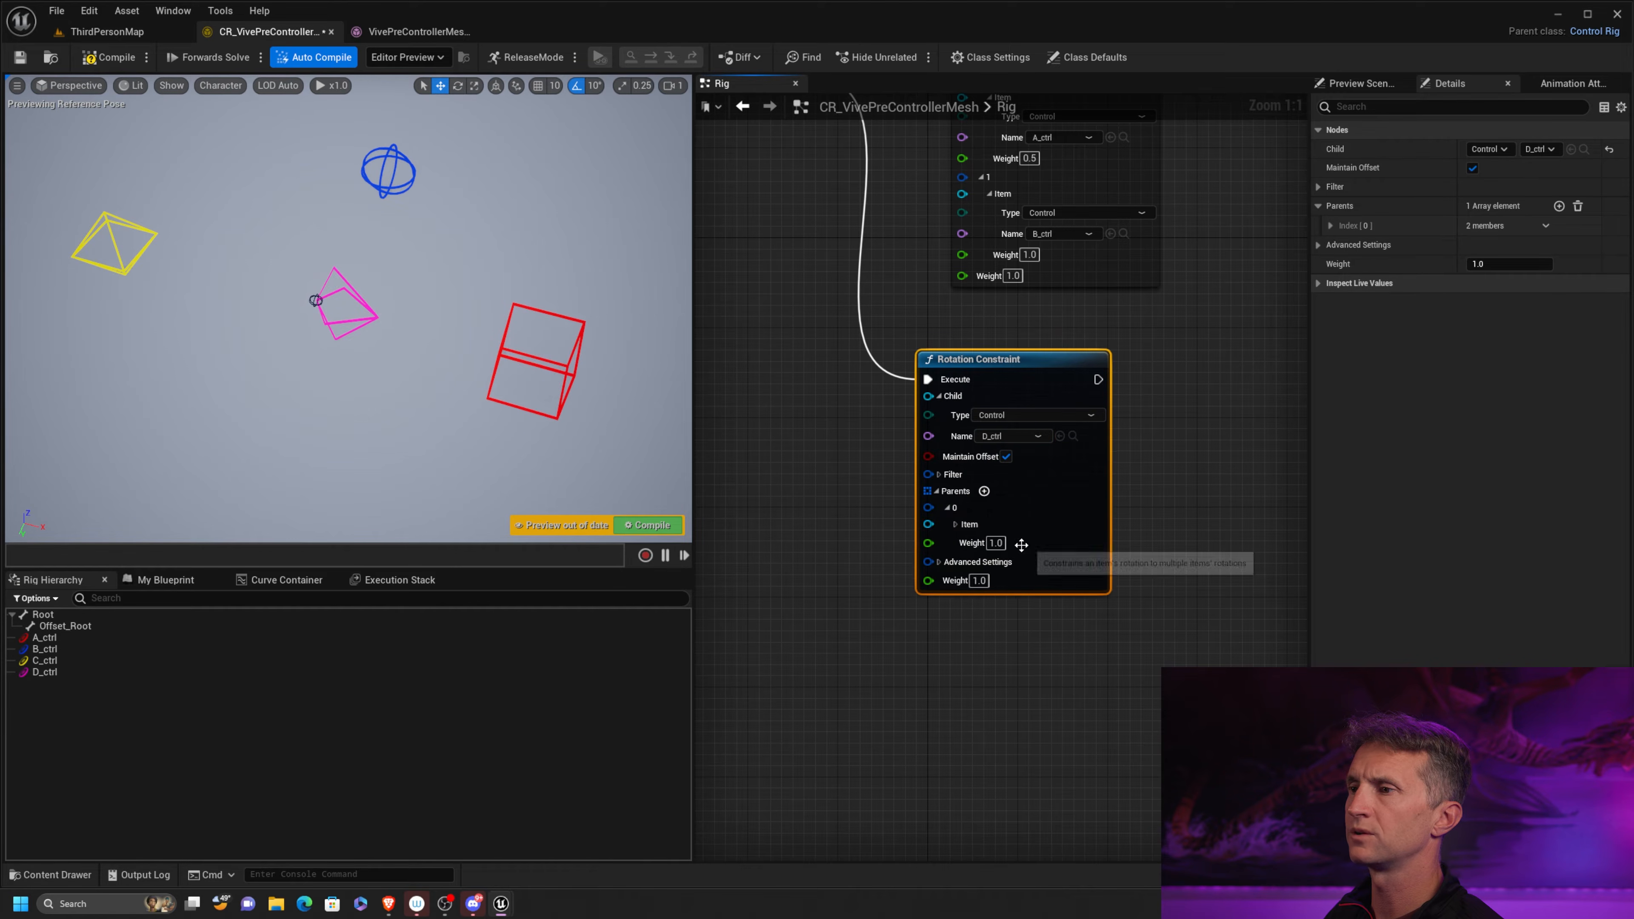
click(955, 524)
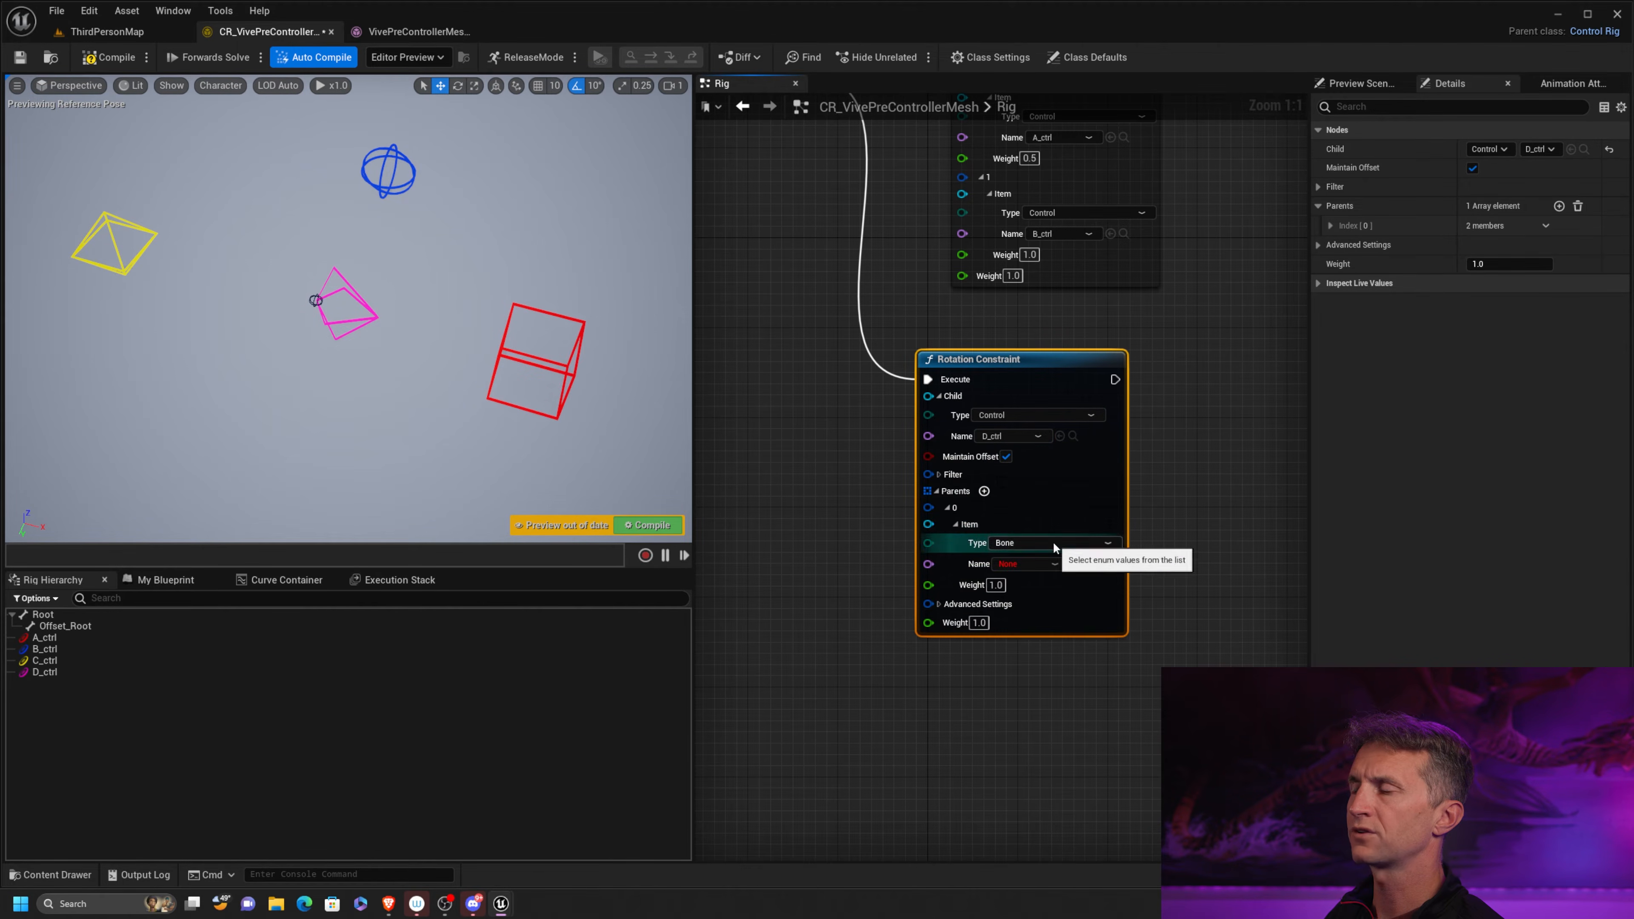
click(1053, 542)
click(1016, 580)
click(1029, 565)
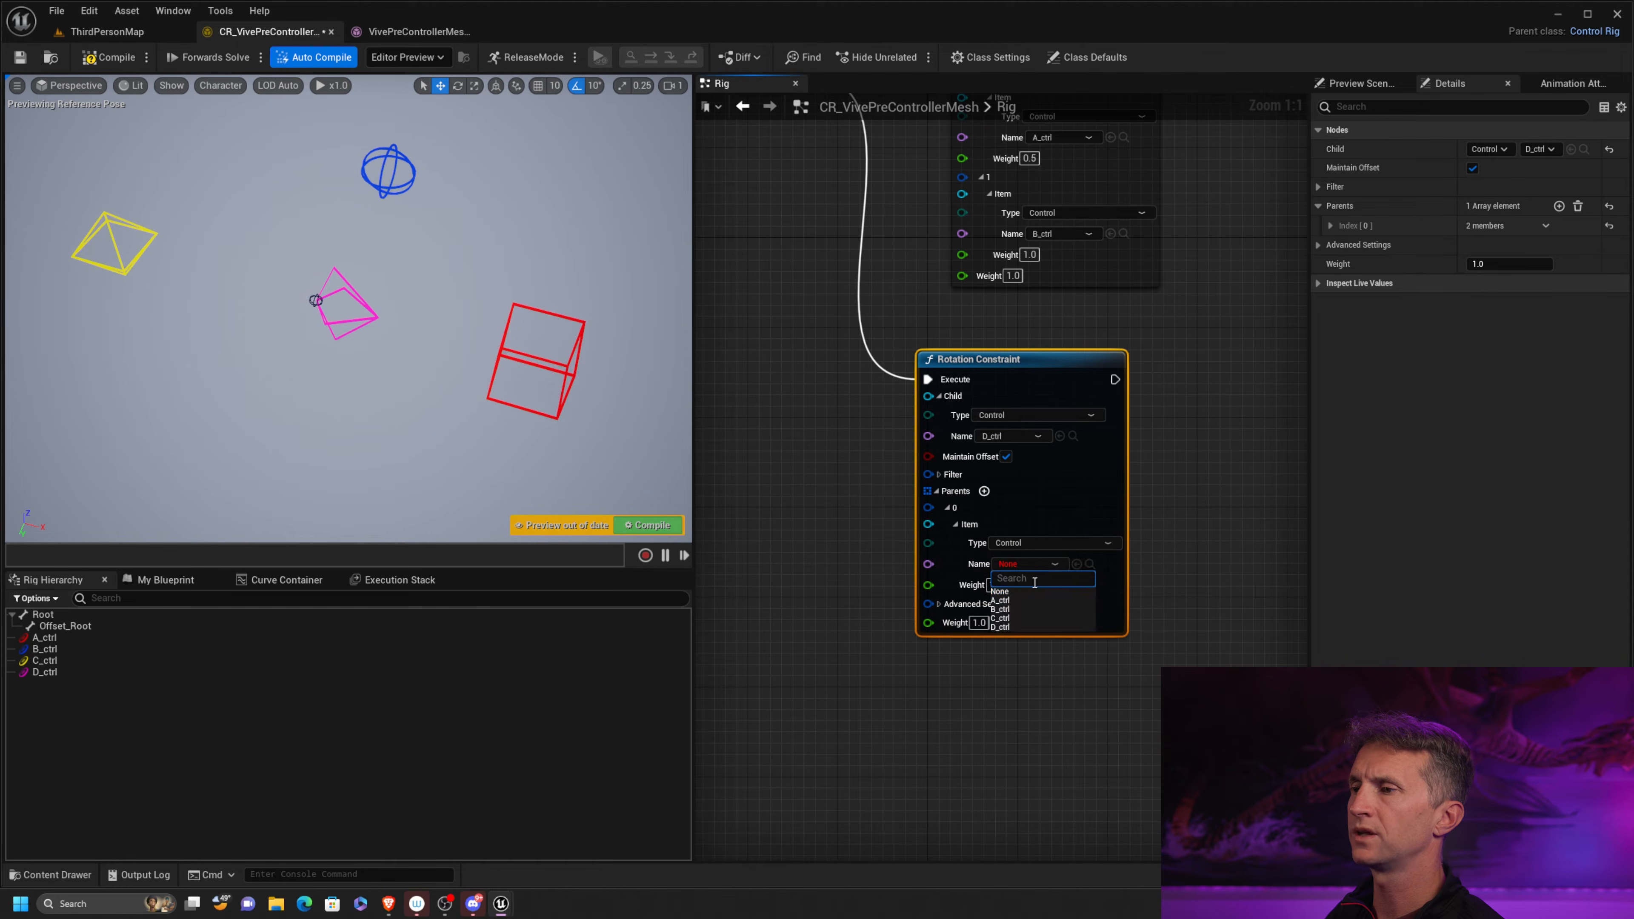
click(1019, 600)
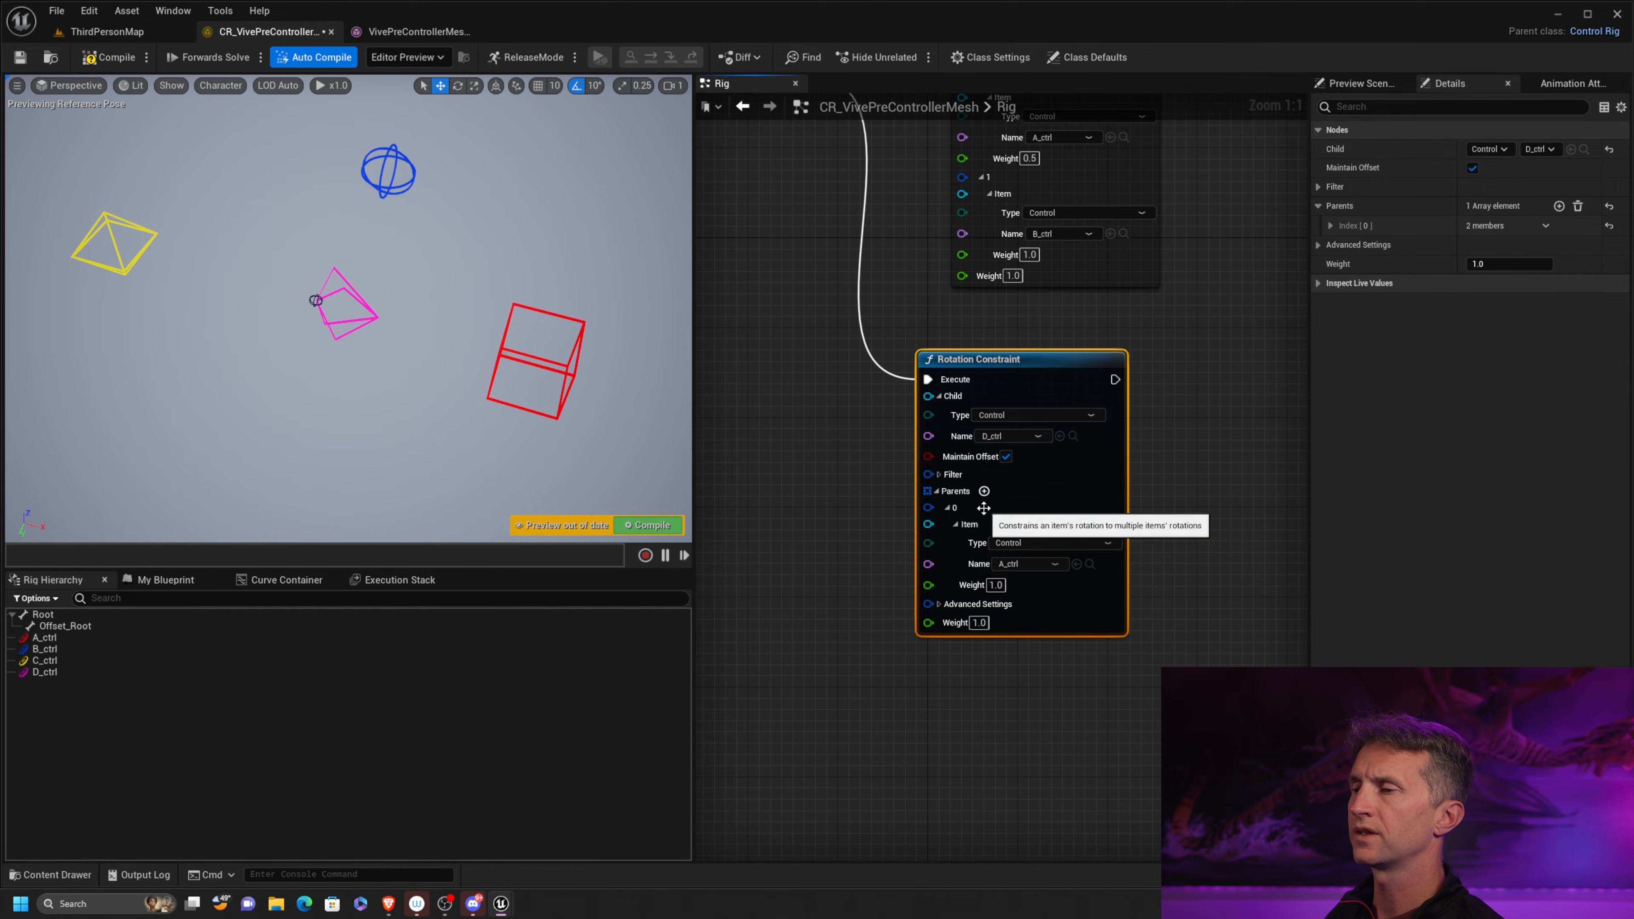
Add a second parent to the Rotation Constraint and set its item to the control B_ctrl
click(984, 491)
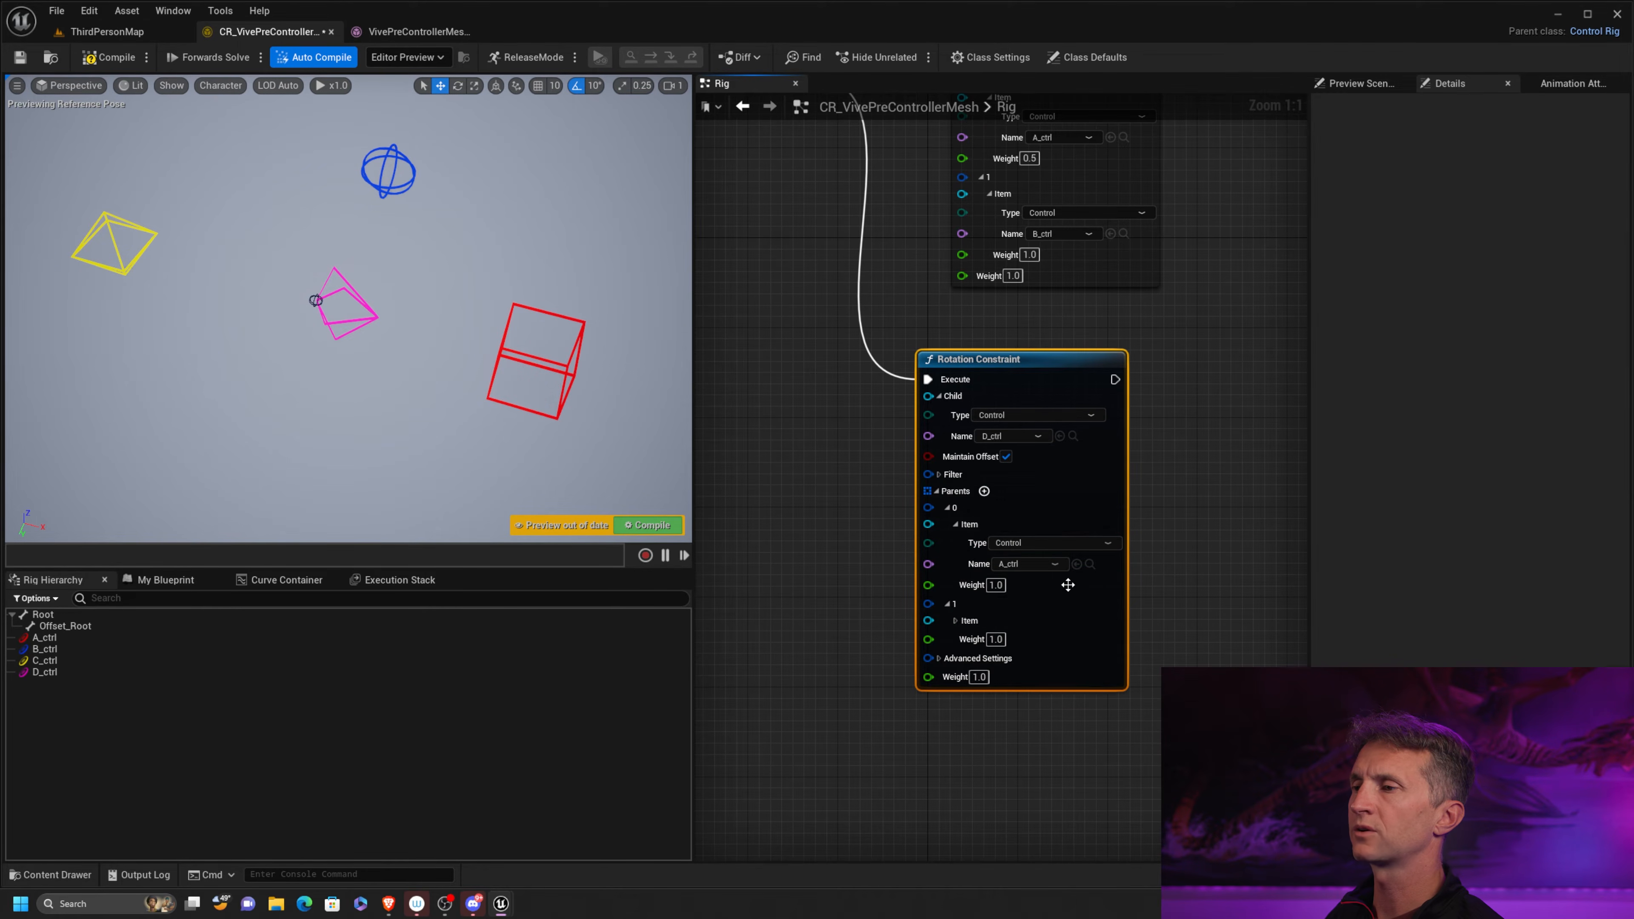
click(955, 621)
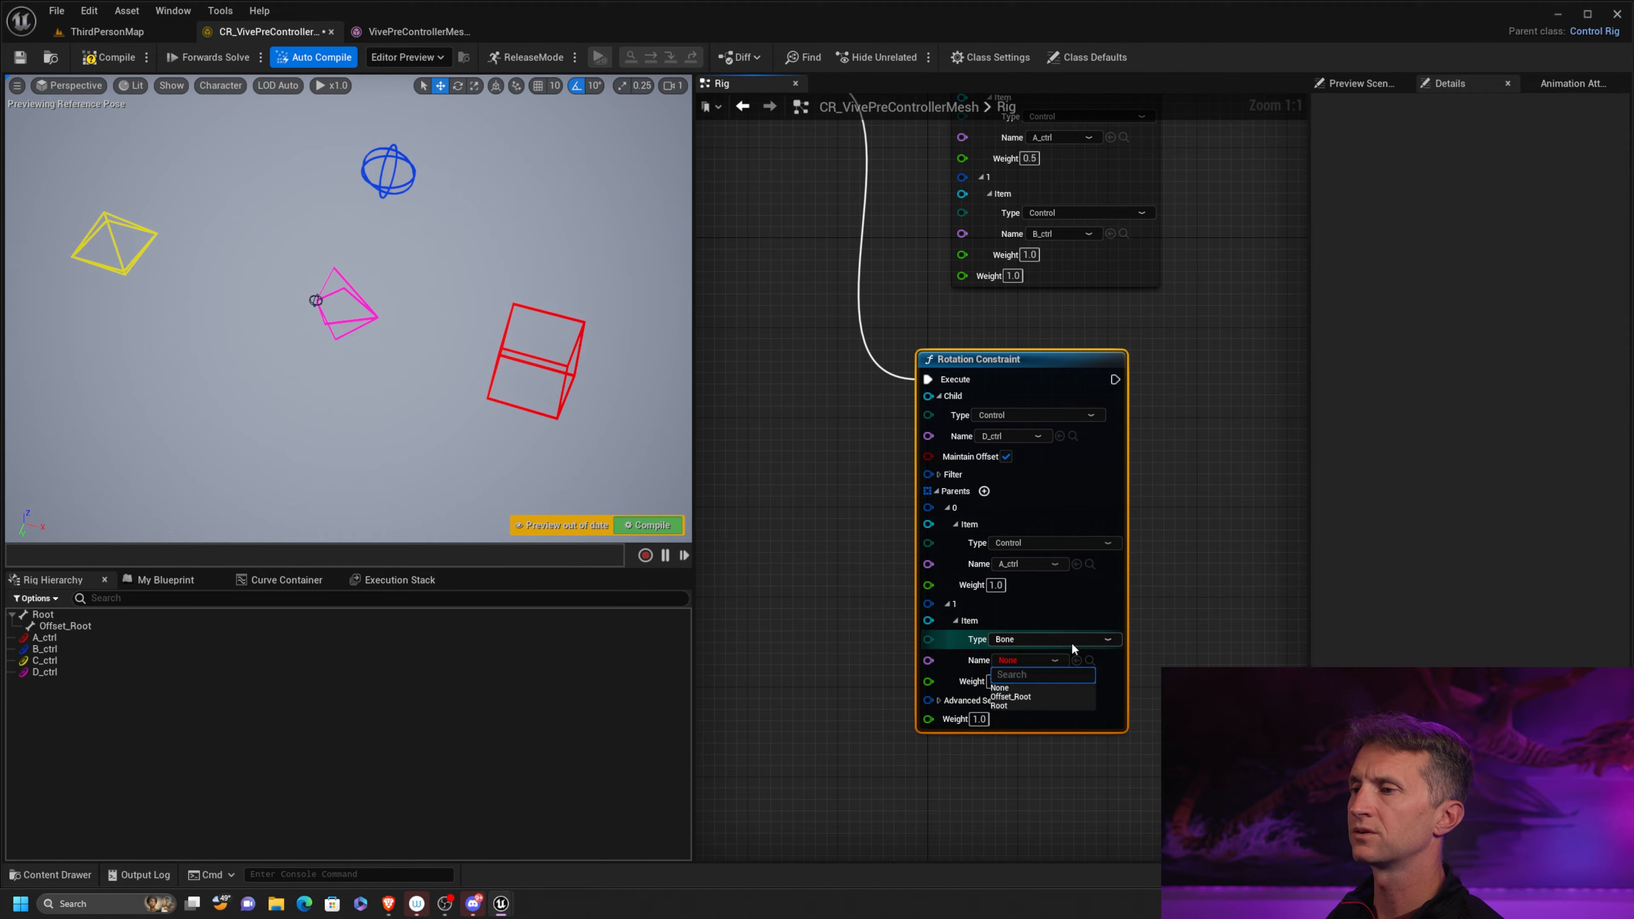
click(1042, 640)
click(1001, 677)
click(1029, 660)
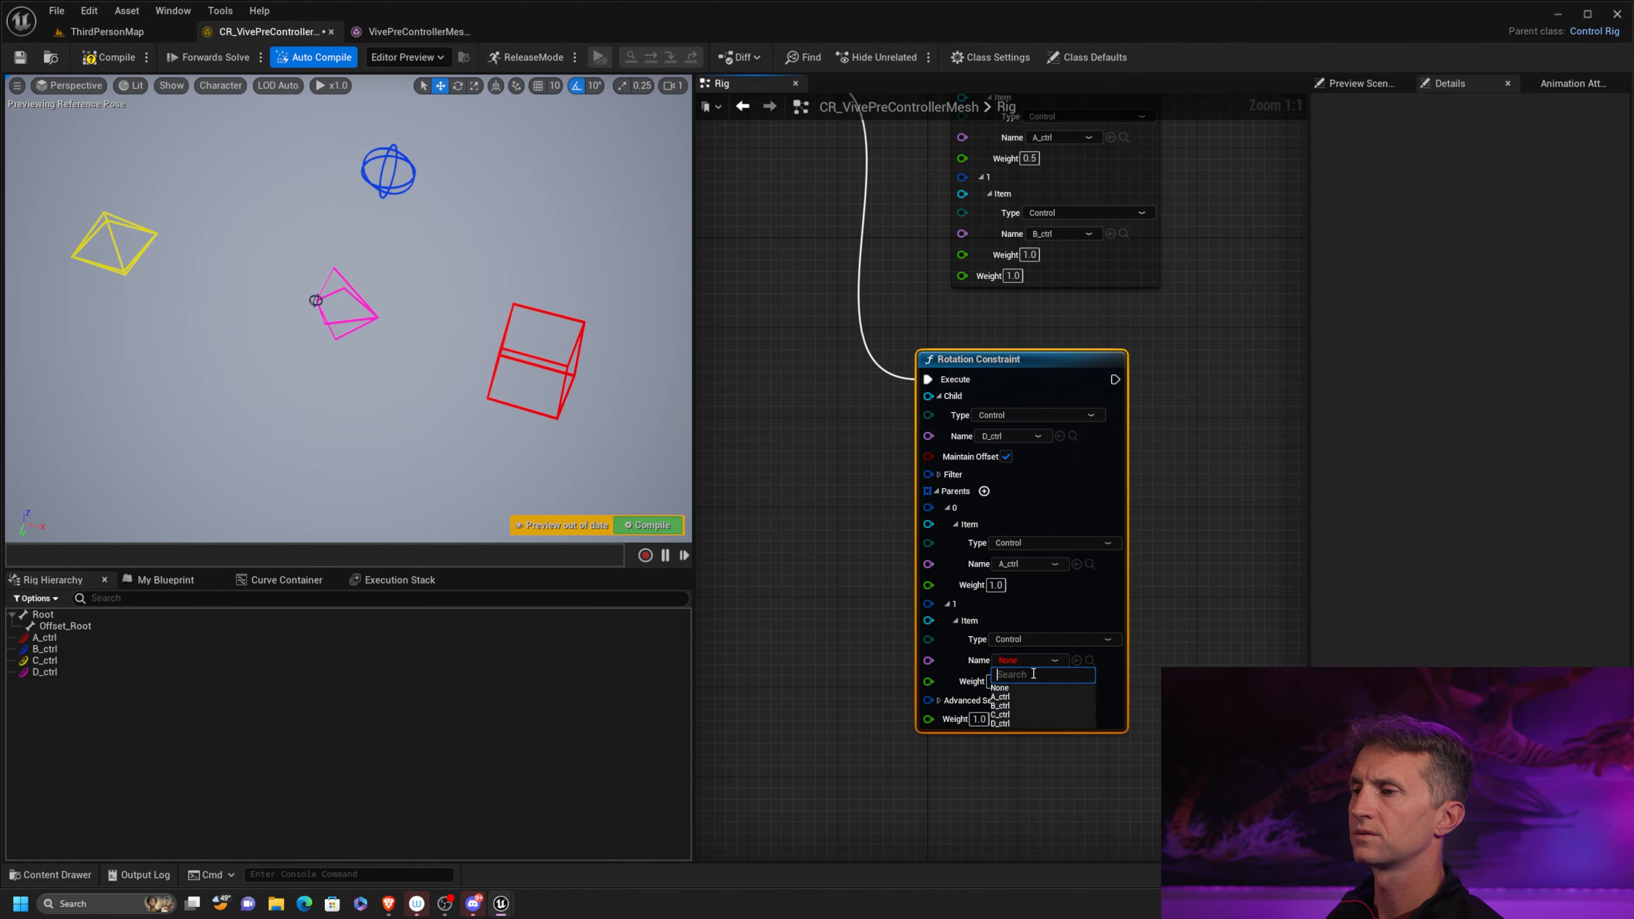
click(1037, 699)
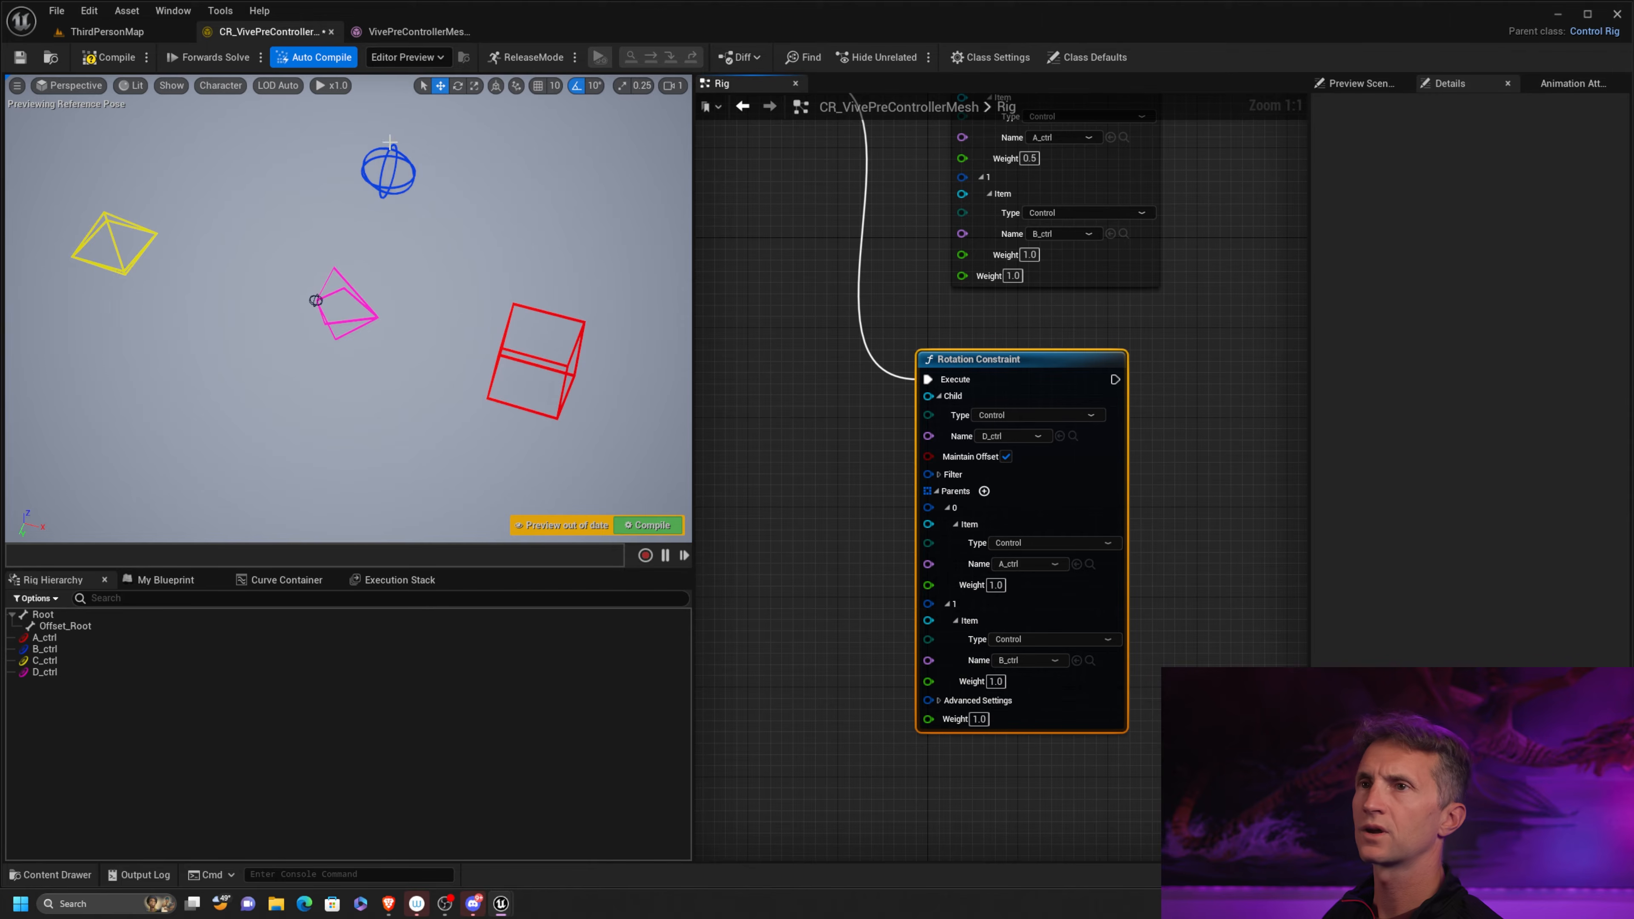
Compile the rig, rotate the red A_ctrl box about -40° to test D_ctrl's response, and recompile to reset the pose
click(105, 59)
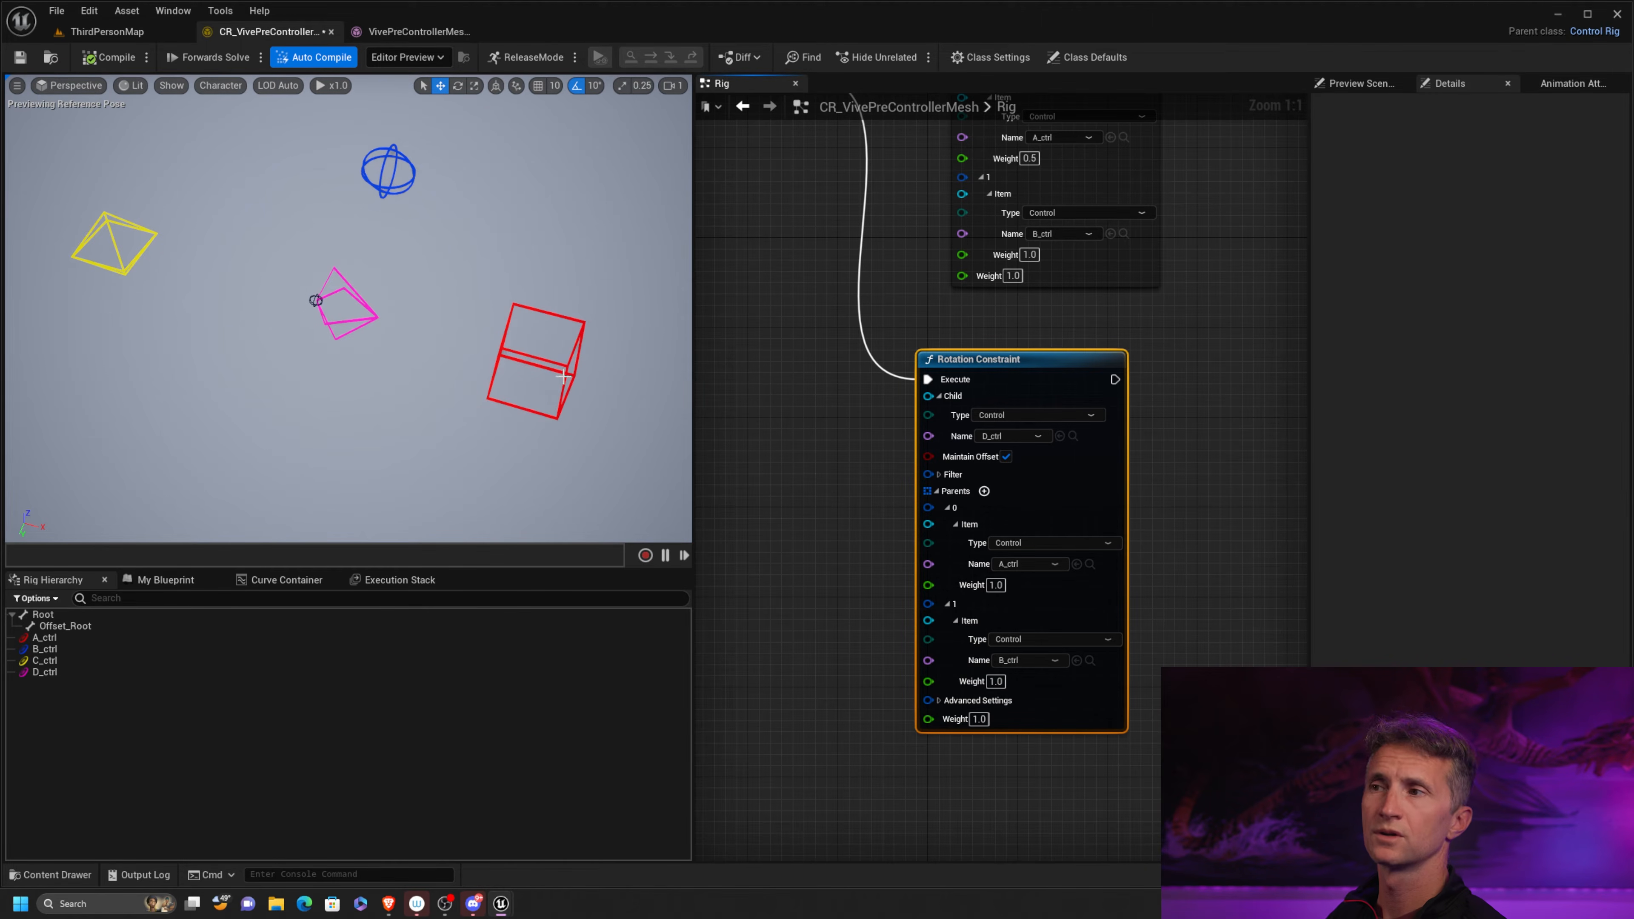
scroll(881, 523, down, 2)
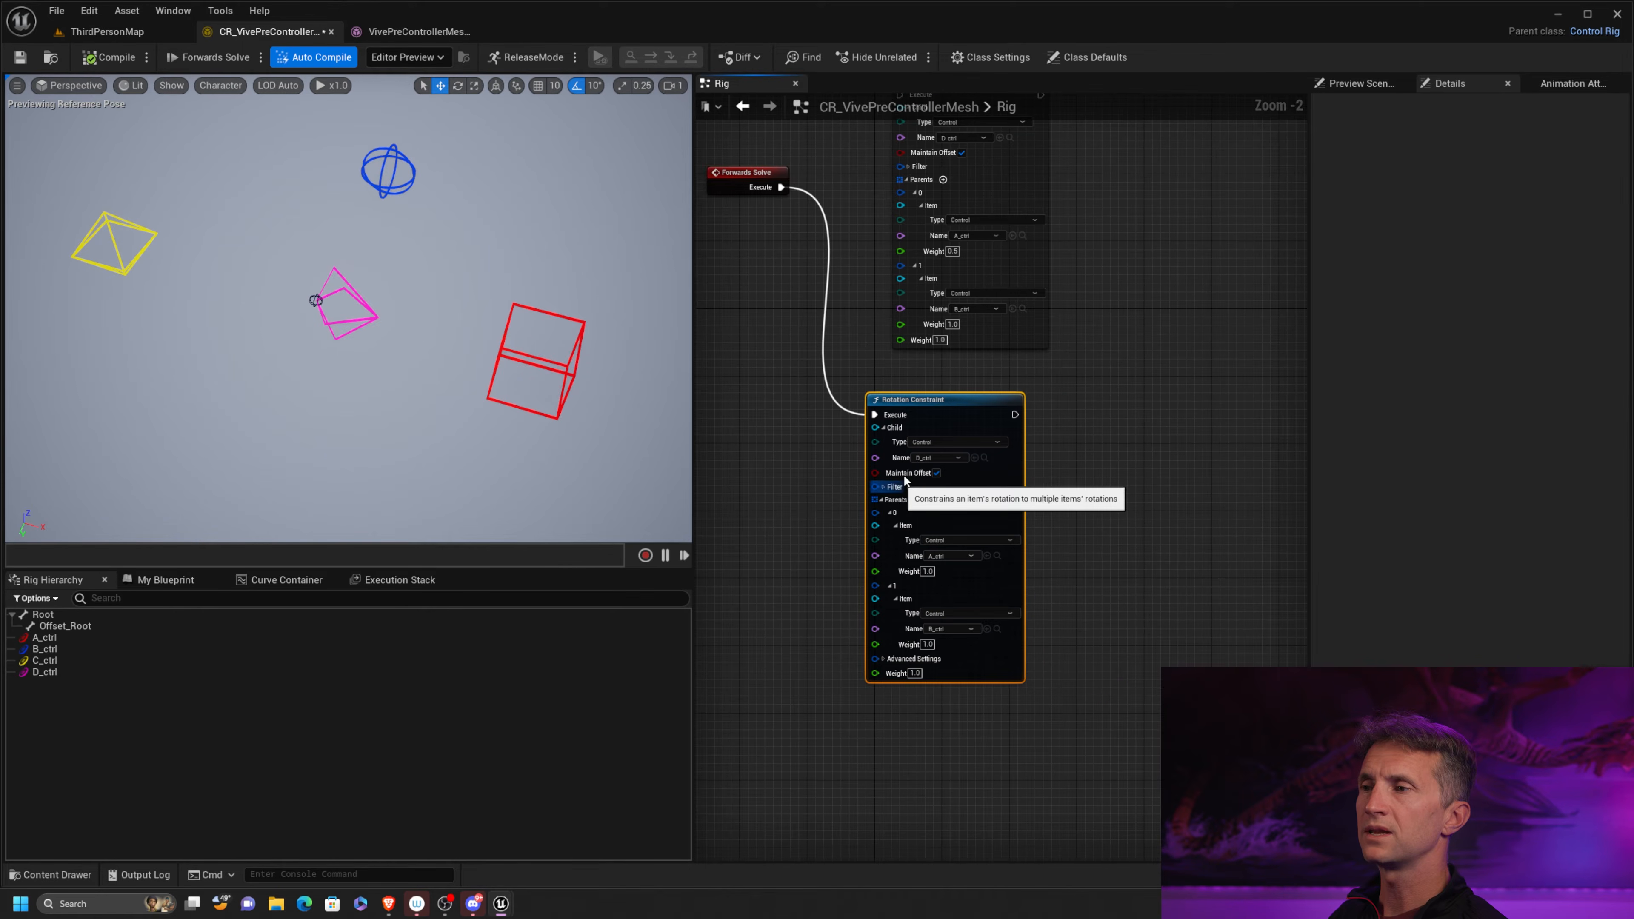
click(555, 369)
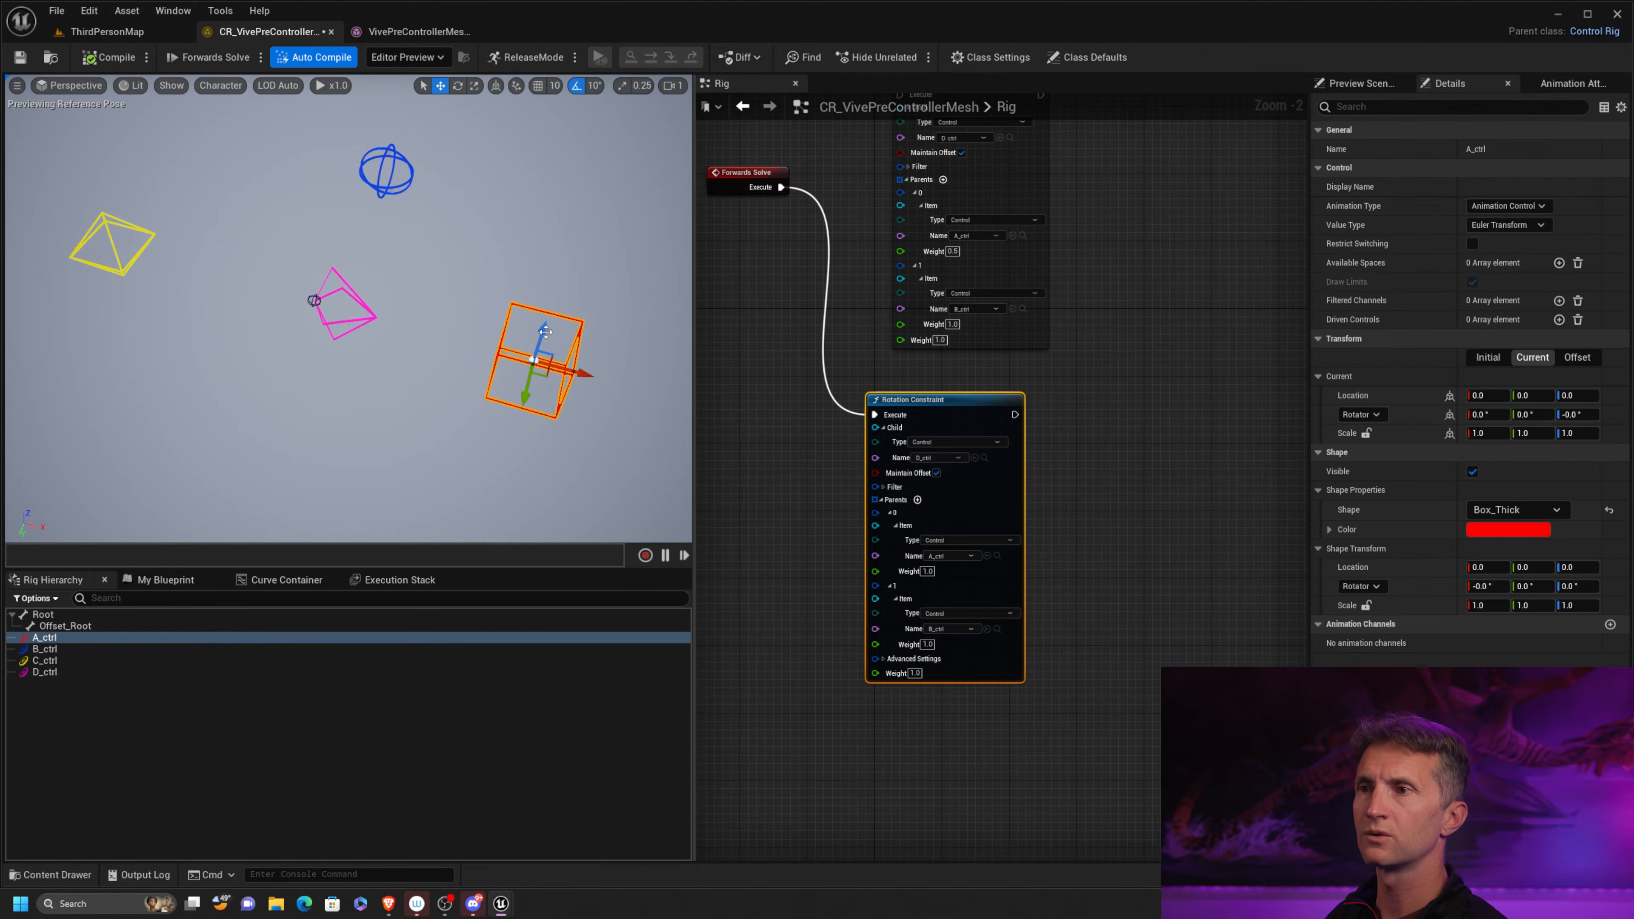
key(e)
drag(508, 407, 598, 335)
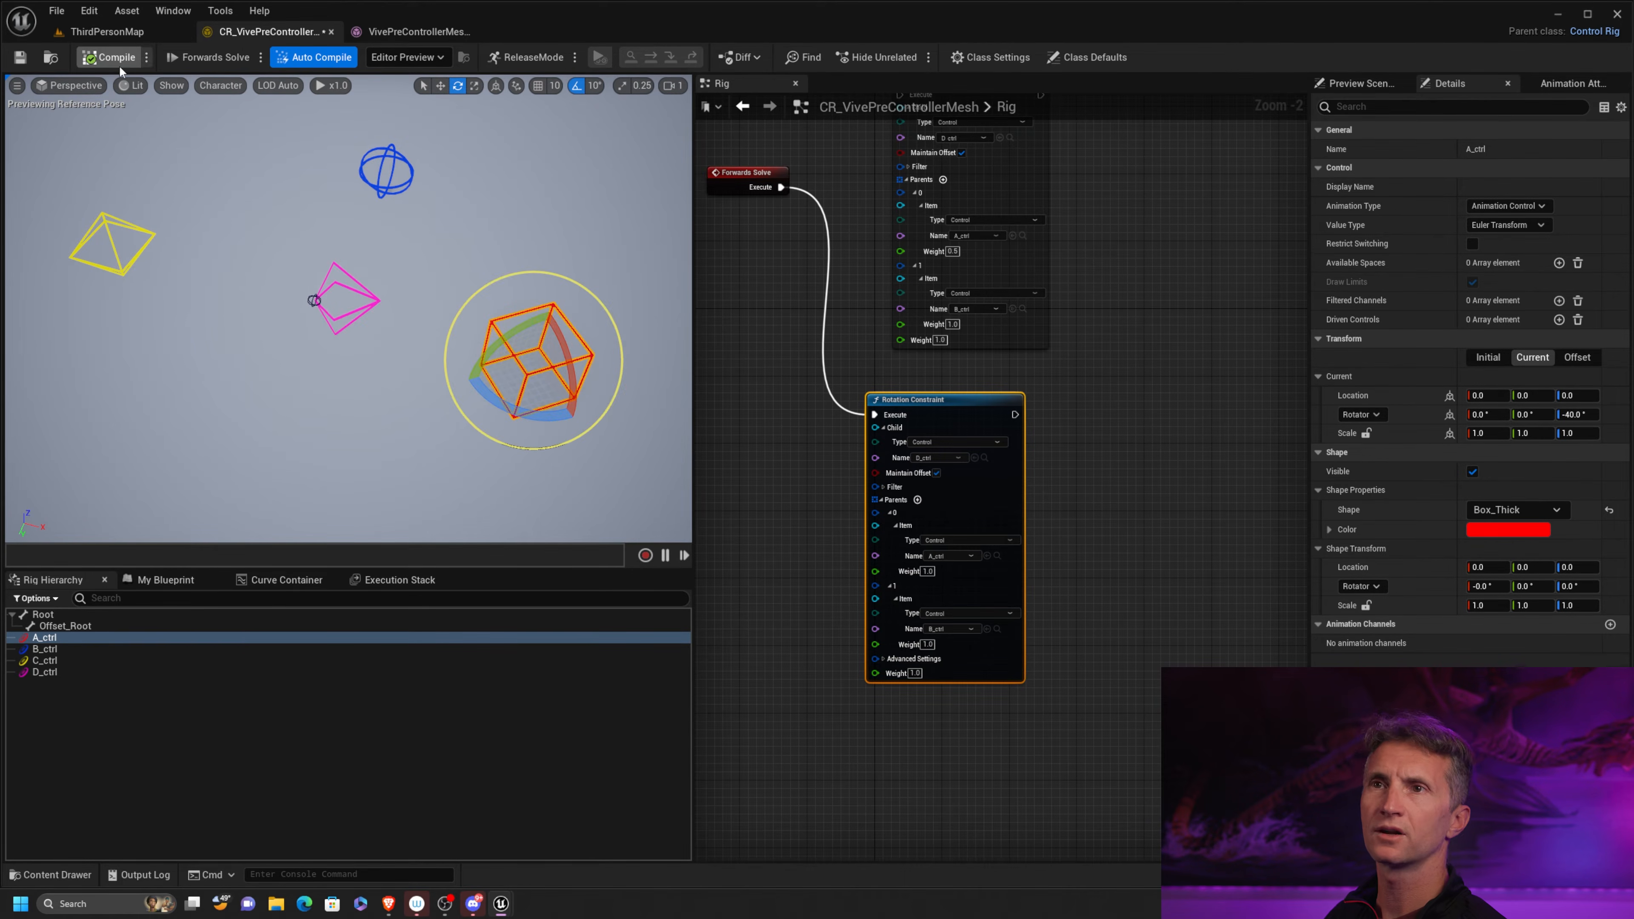
click(110, 56)
Turn off rotation snapping, rotate A_ctrl and B_ctrl freely to test the Rotation Constraint, and recompile to reset the pose
click(587, 87)
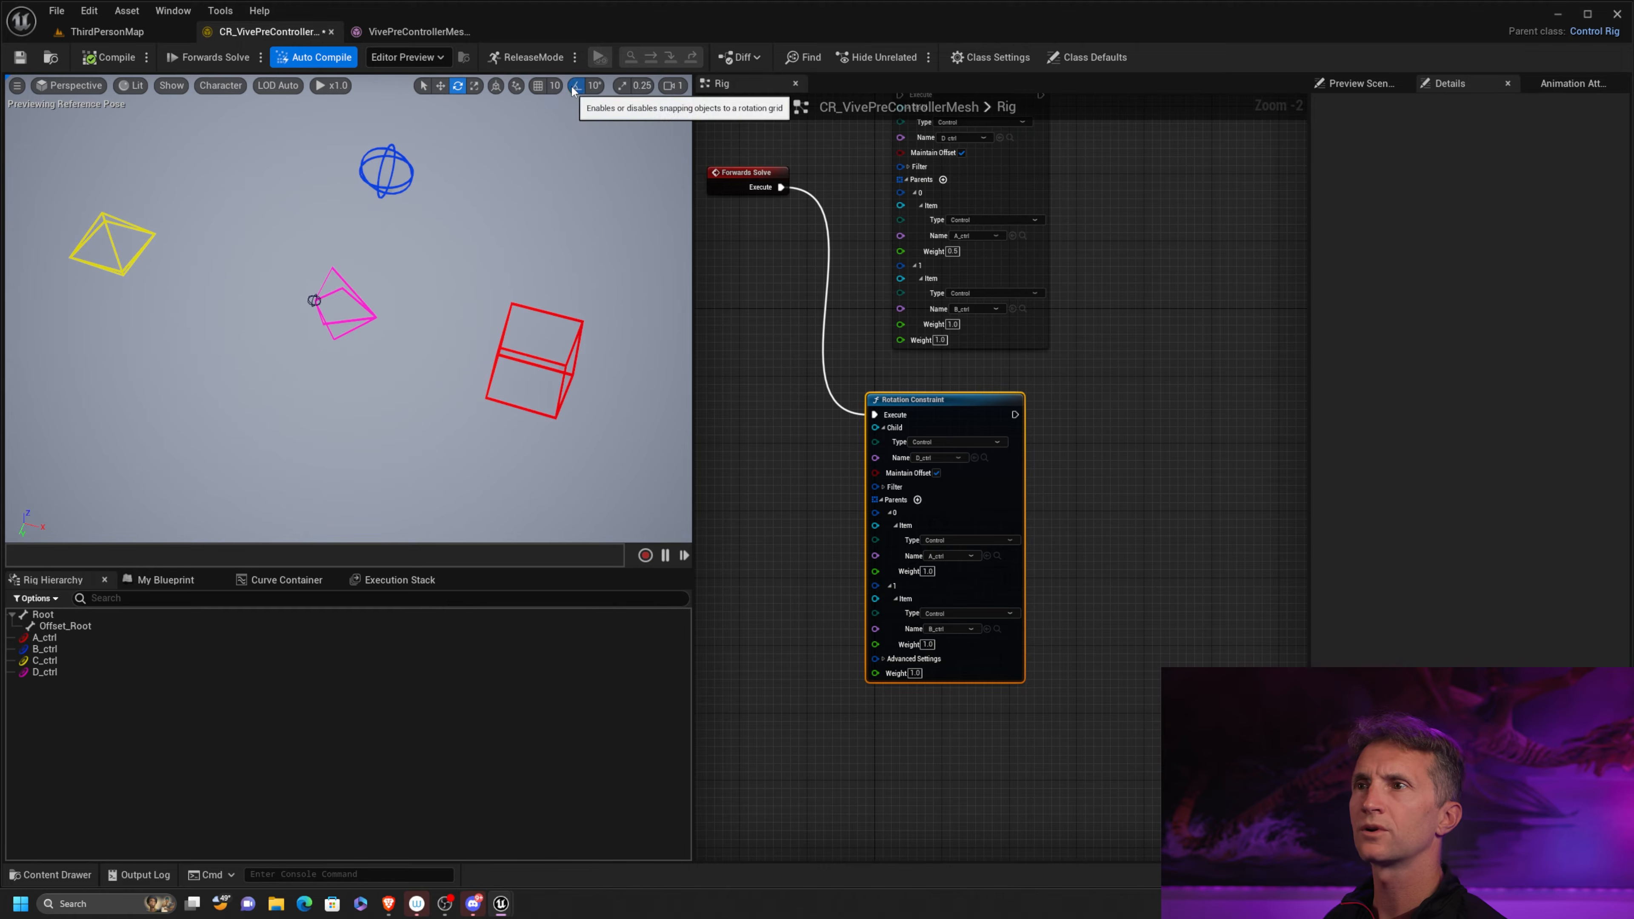
drag(539, 312, 494, 230)
click(549, 298)
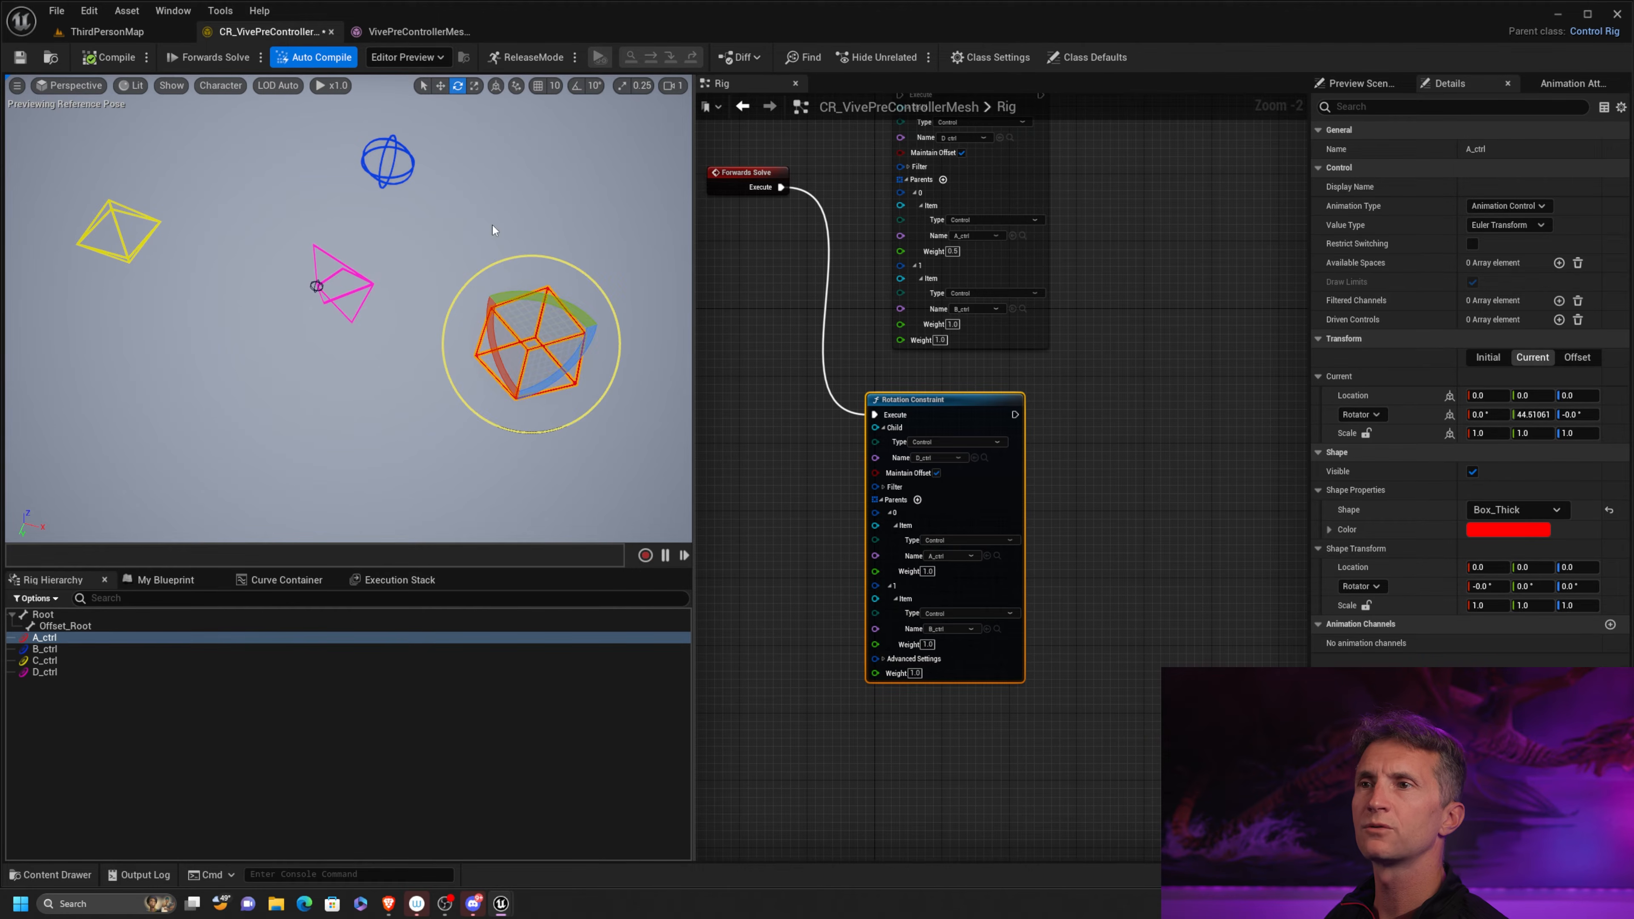
click(415, 176)
mouse_move(456, 173)
mouse_down()
mouse_move(442, 218)
mouse_move(462, 181)
mouse_up()
click(109, 58)
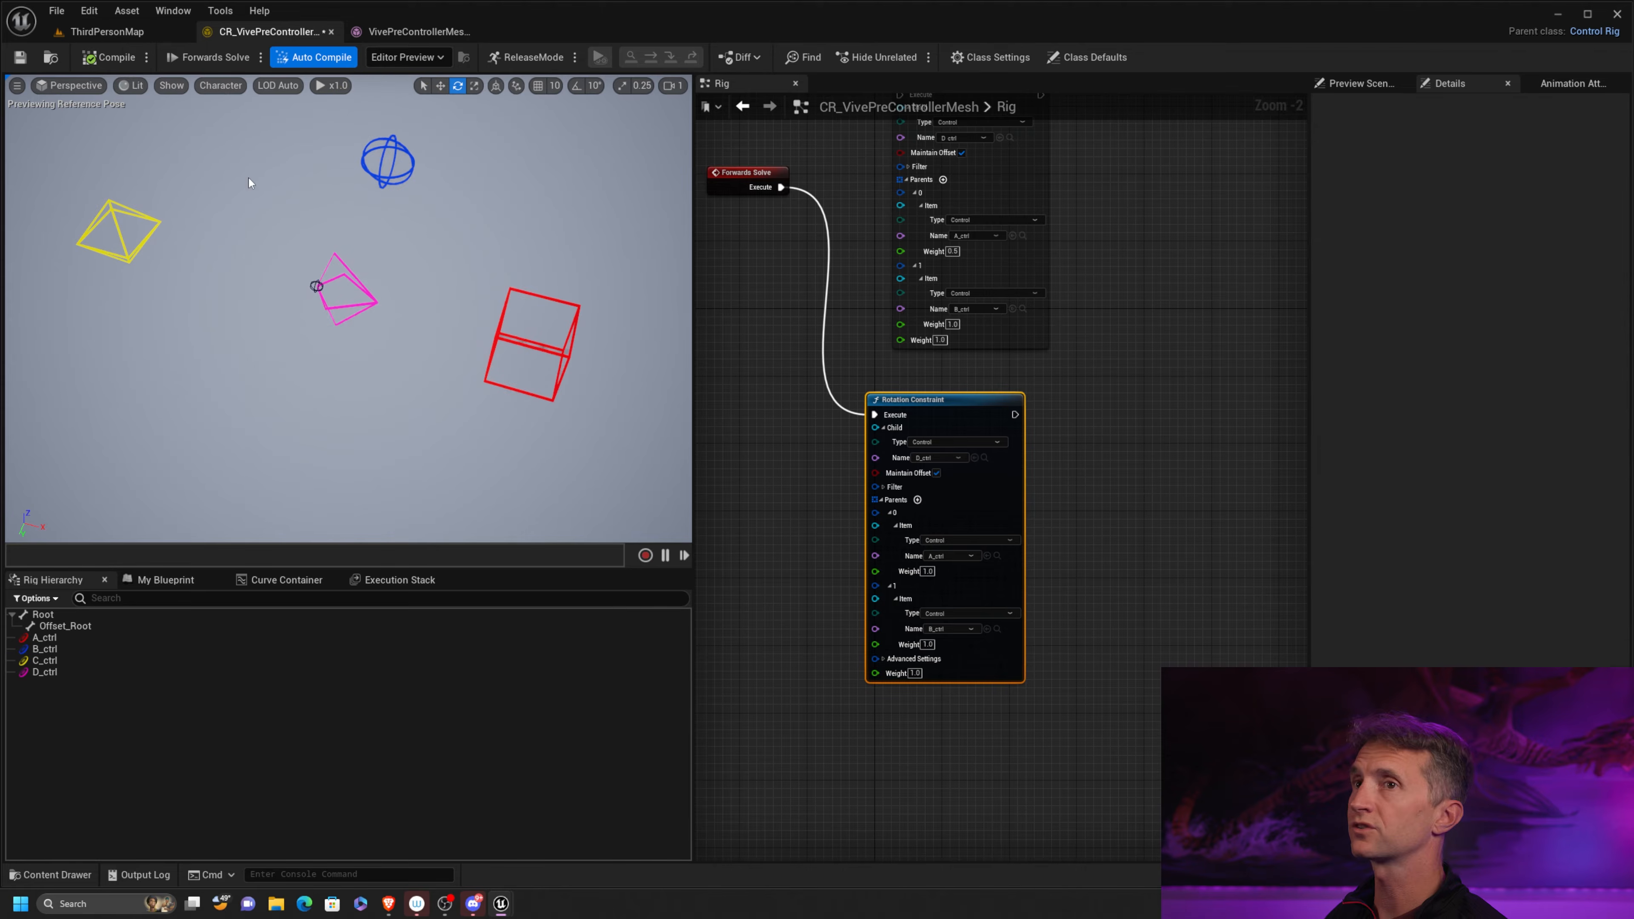
Set the weight of parent A_ctrl in the Rotation Constraint to 0
click(929, 577)
text(0)
key(Return)
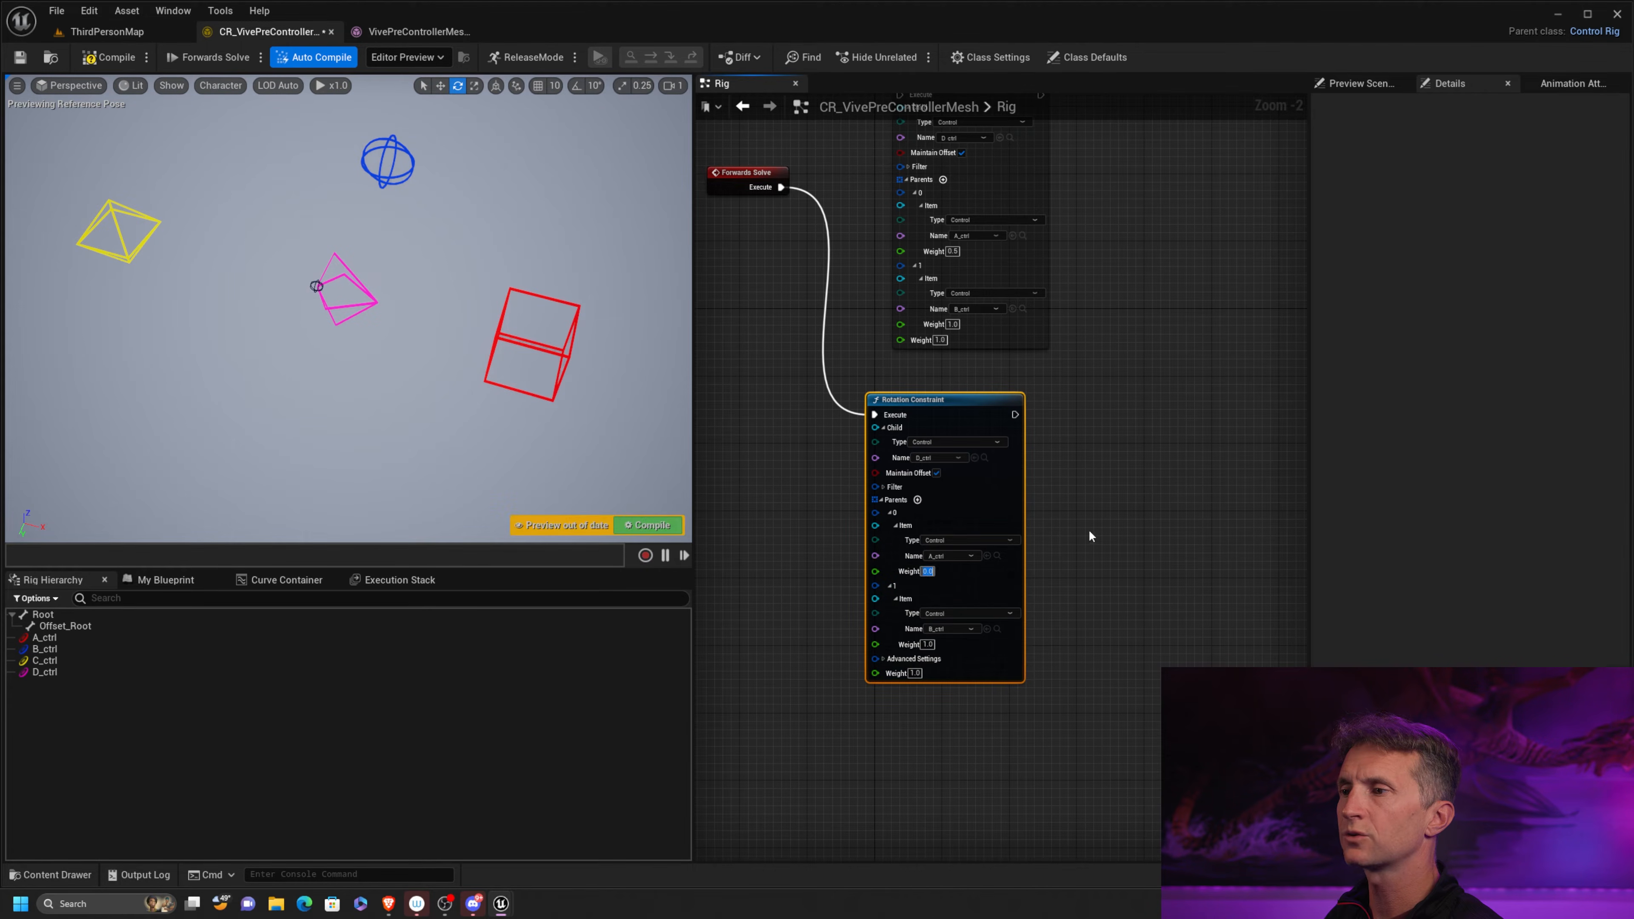
Rotate A_ctrl and then B_ctrl to compare their influence on D_ctrl, and recompile to reset the pose
click(573, 356)
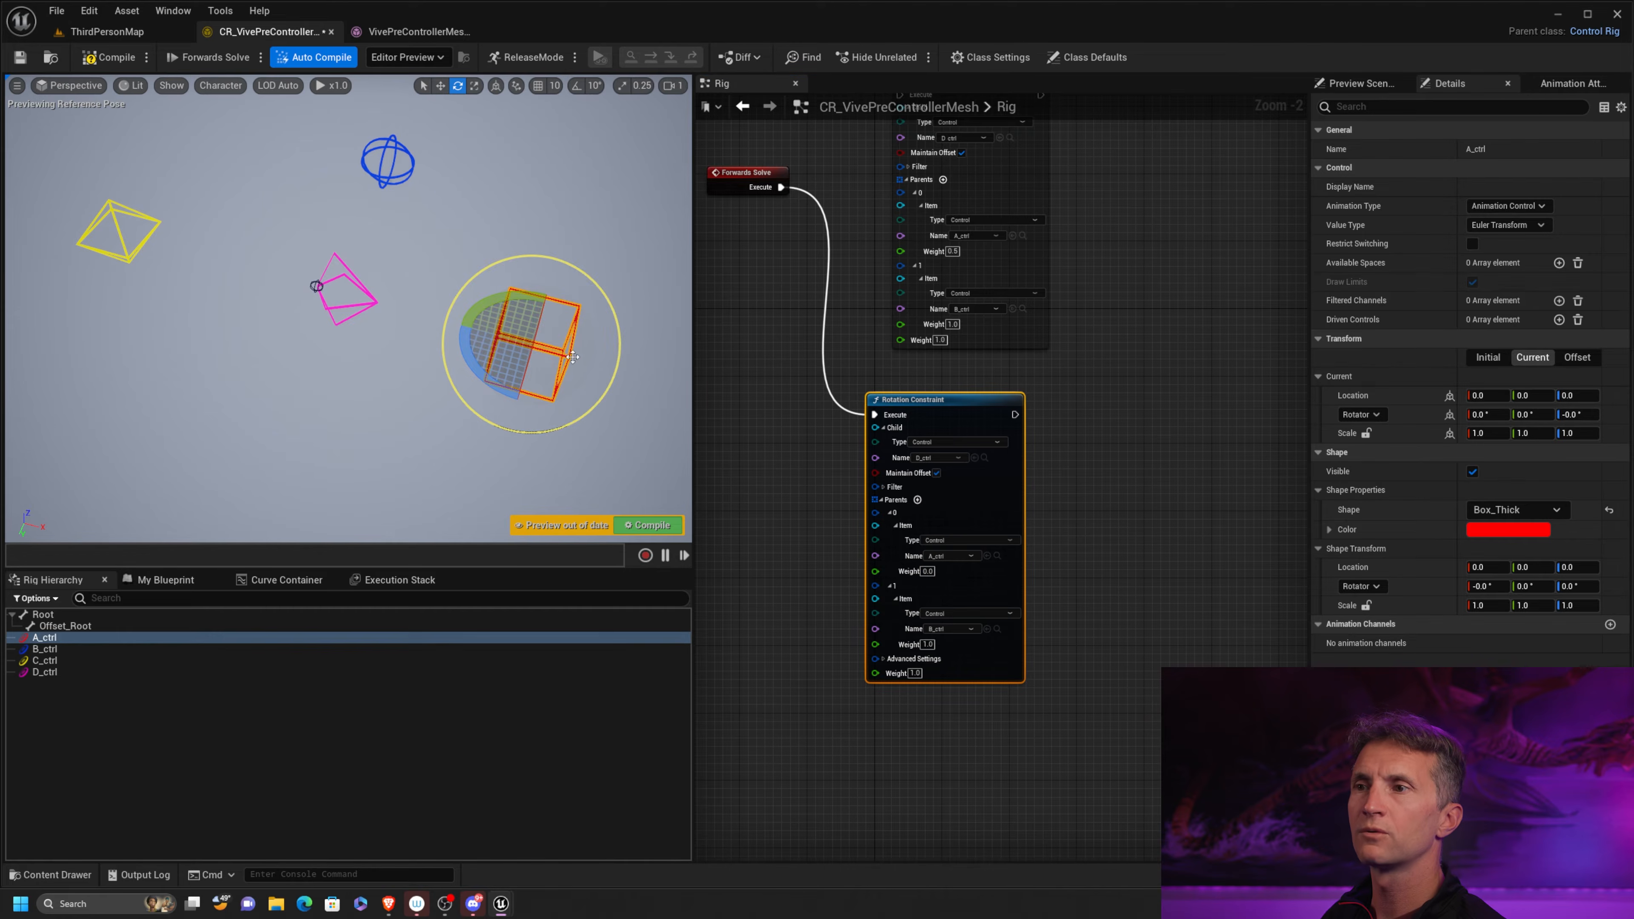
drag(504, 380, 458, 357)
click(403, 177)
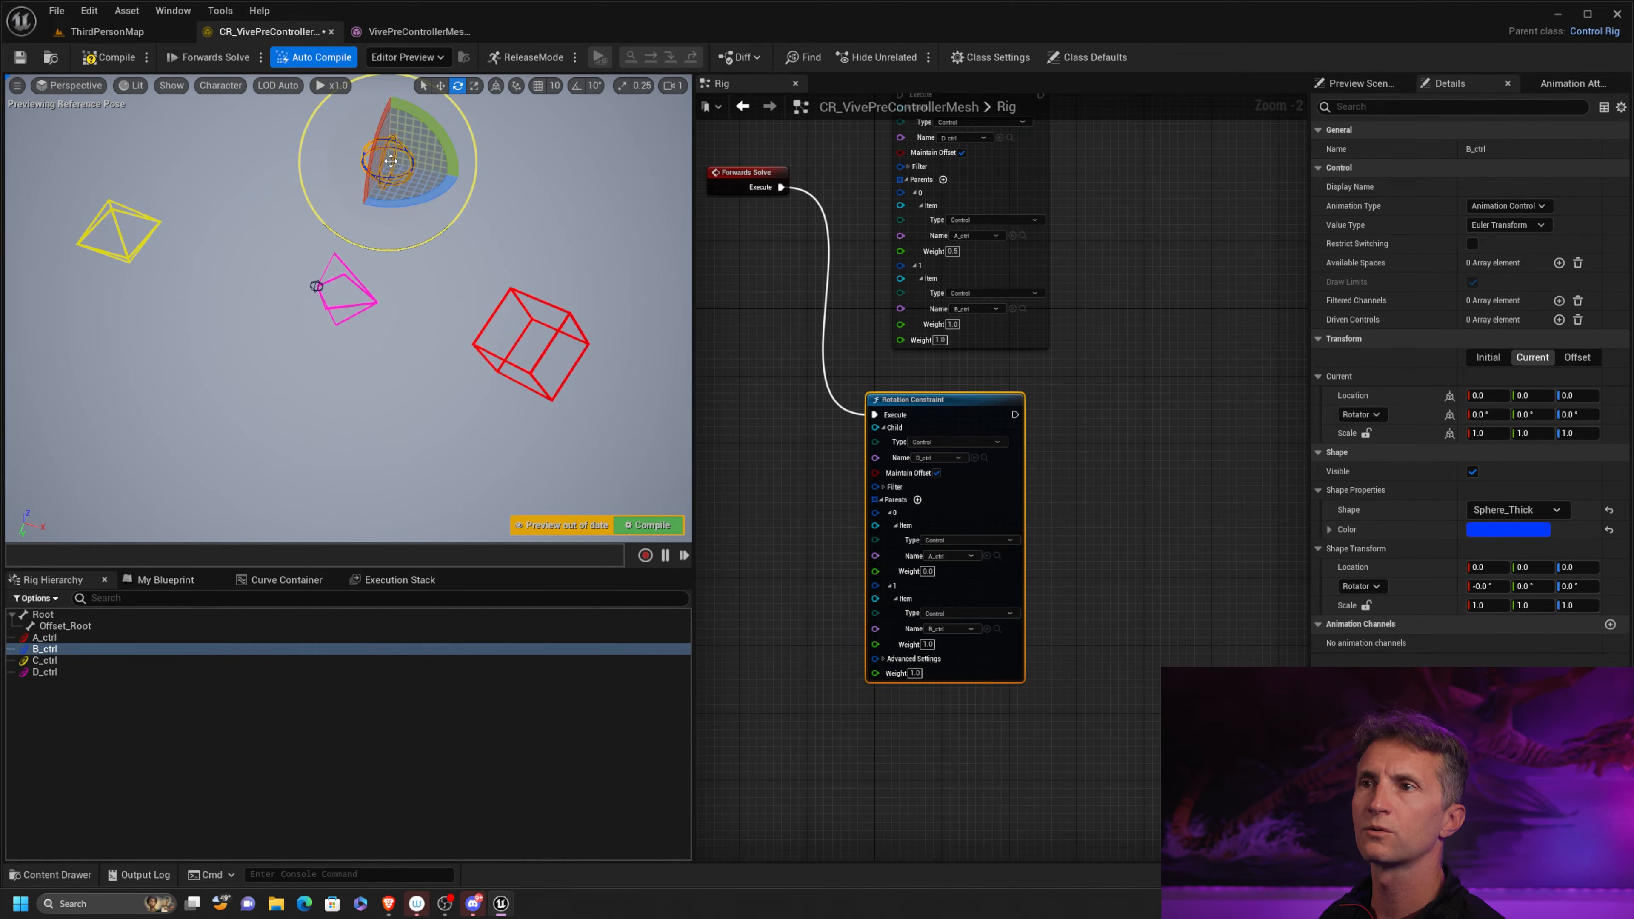
drag(417, 157, 363, 185)
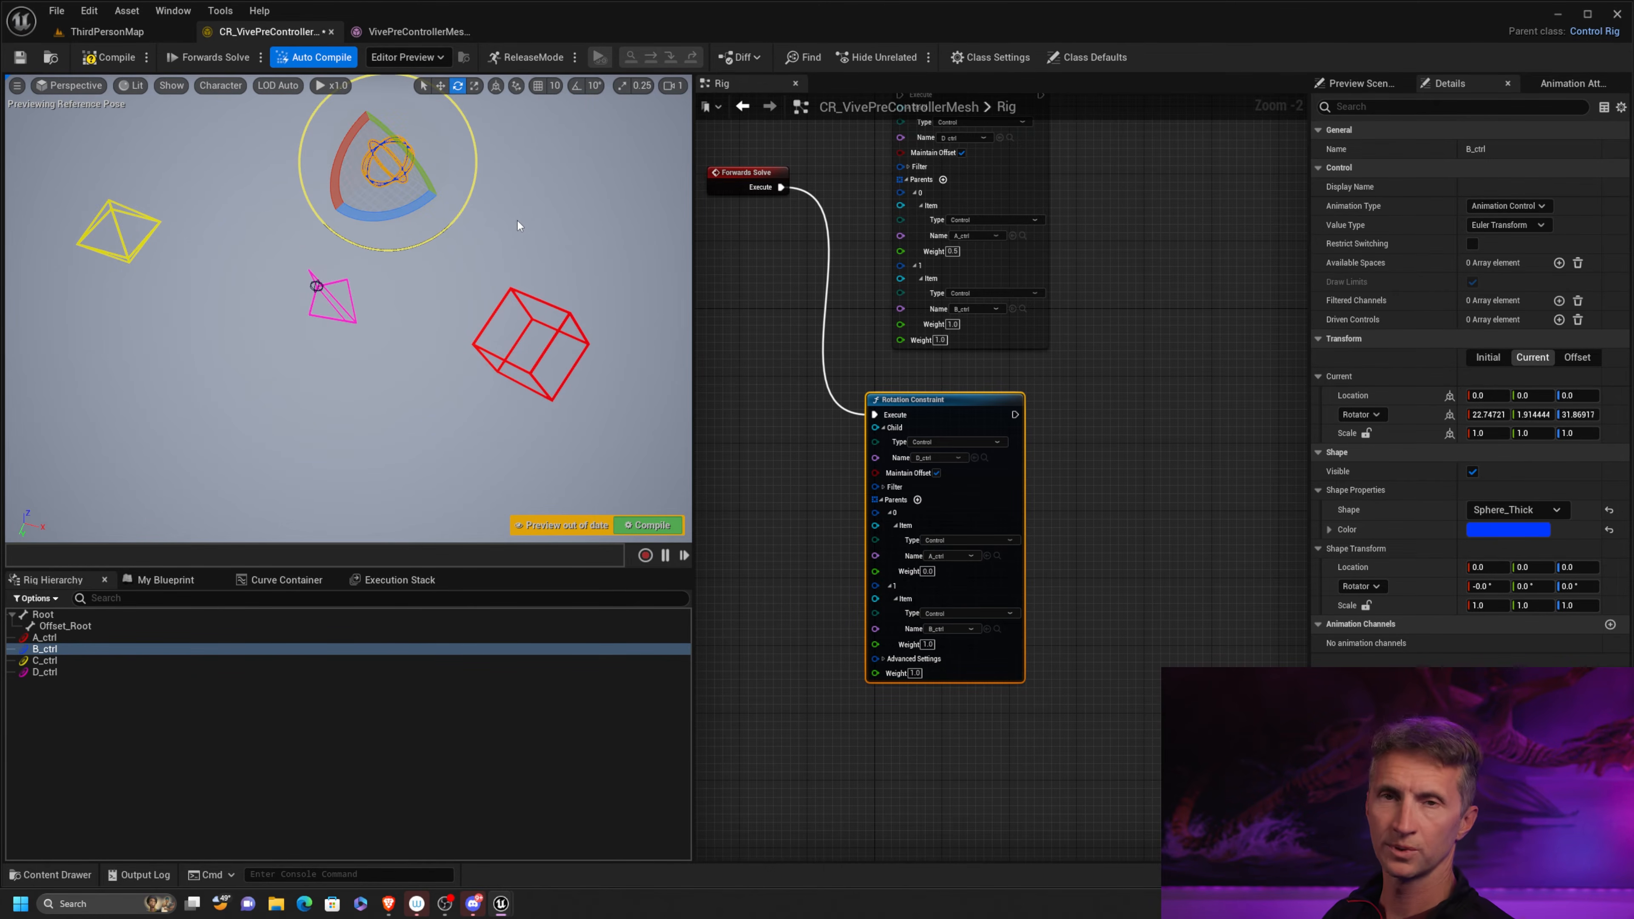
click(109, 57)
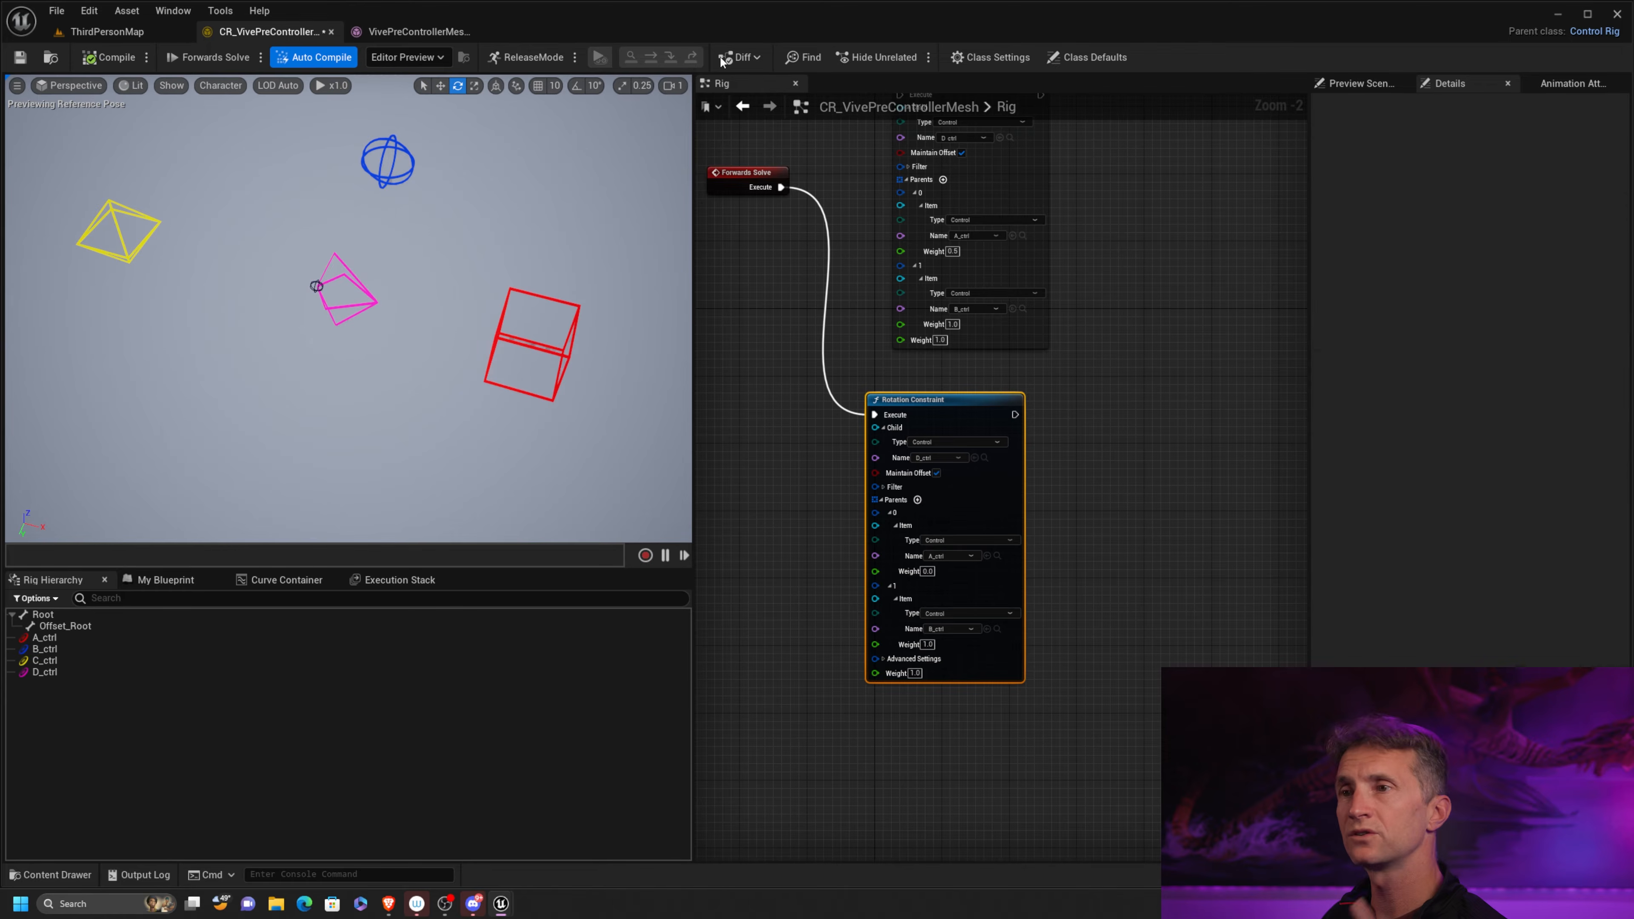
Disable Maintain Offset on the Rotation Constraint
click(937, 473)
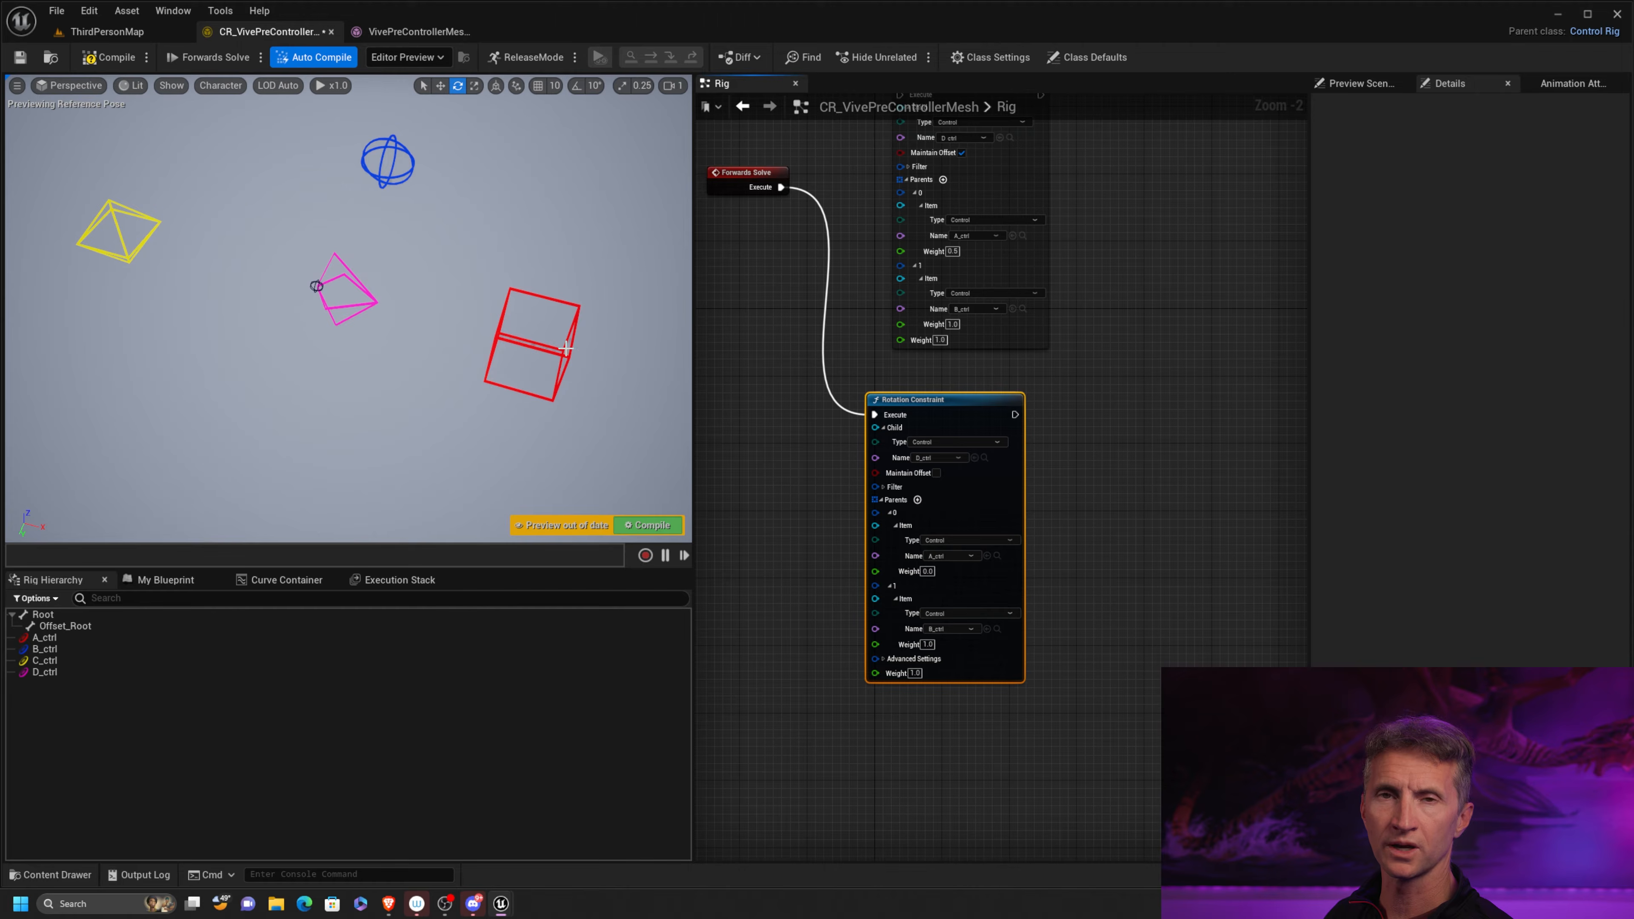
right_drag(1029, 361, 1015, 399)
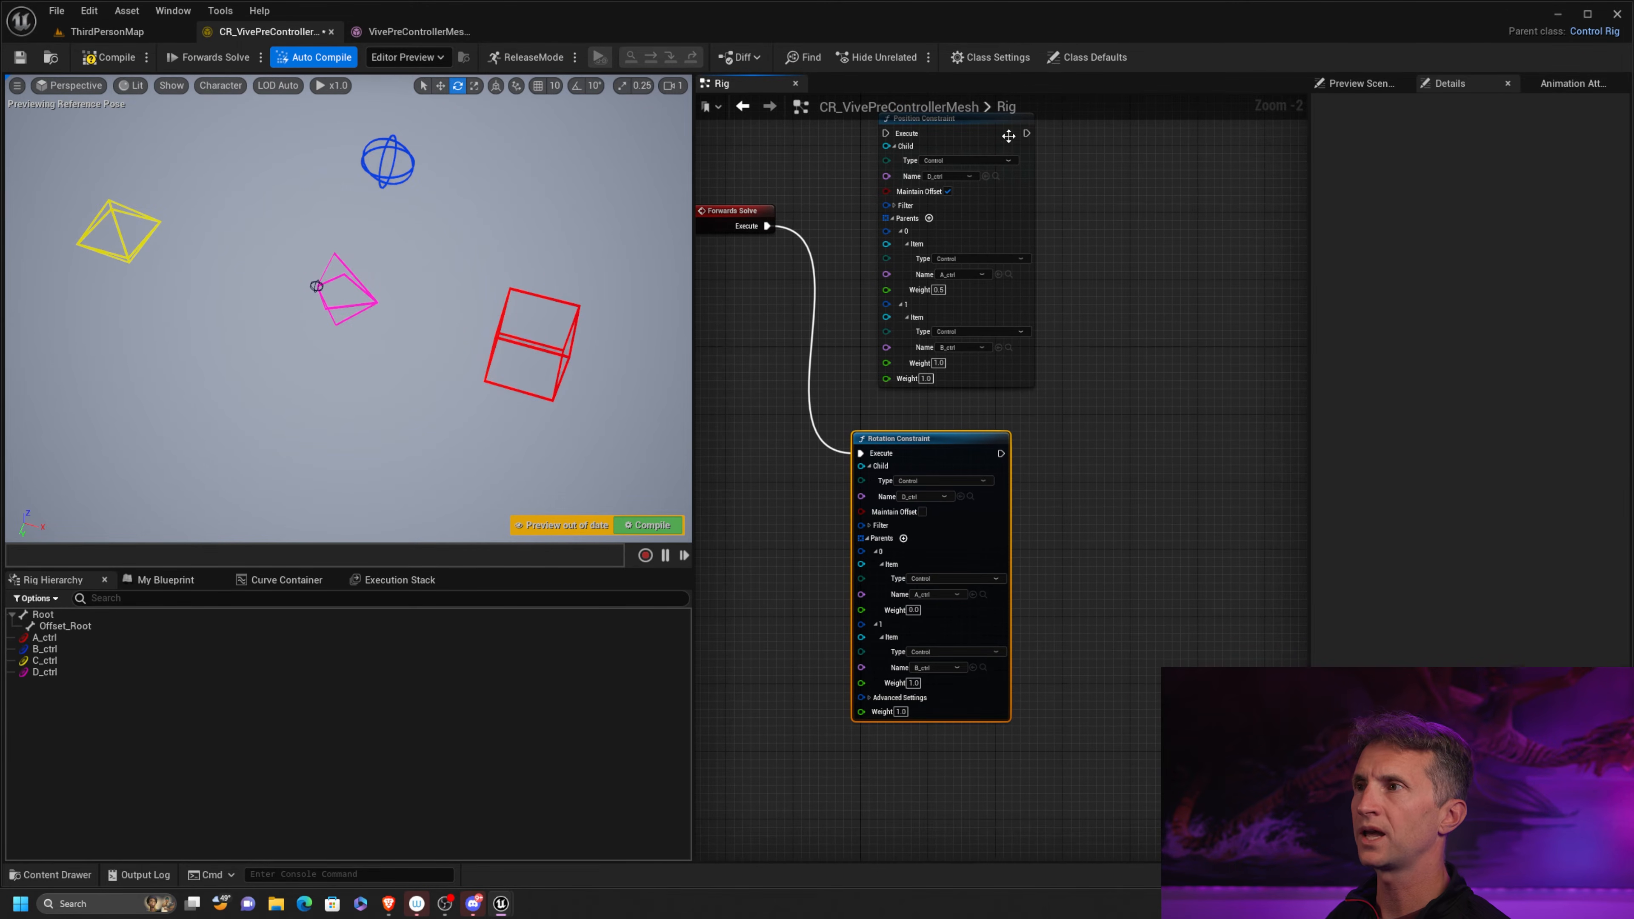
Arrange the Rotation Constraint node after Forwards Solve and align the Position Constraint node beside it
drag(993, 130, 1203, 265)
drag(926, 438, 930, 239)
scroll(1035, 331, up, 1)
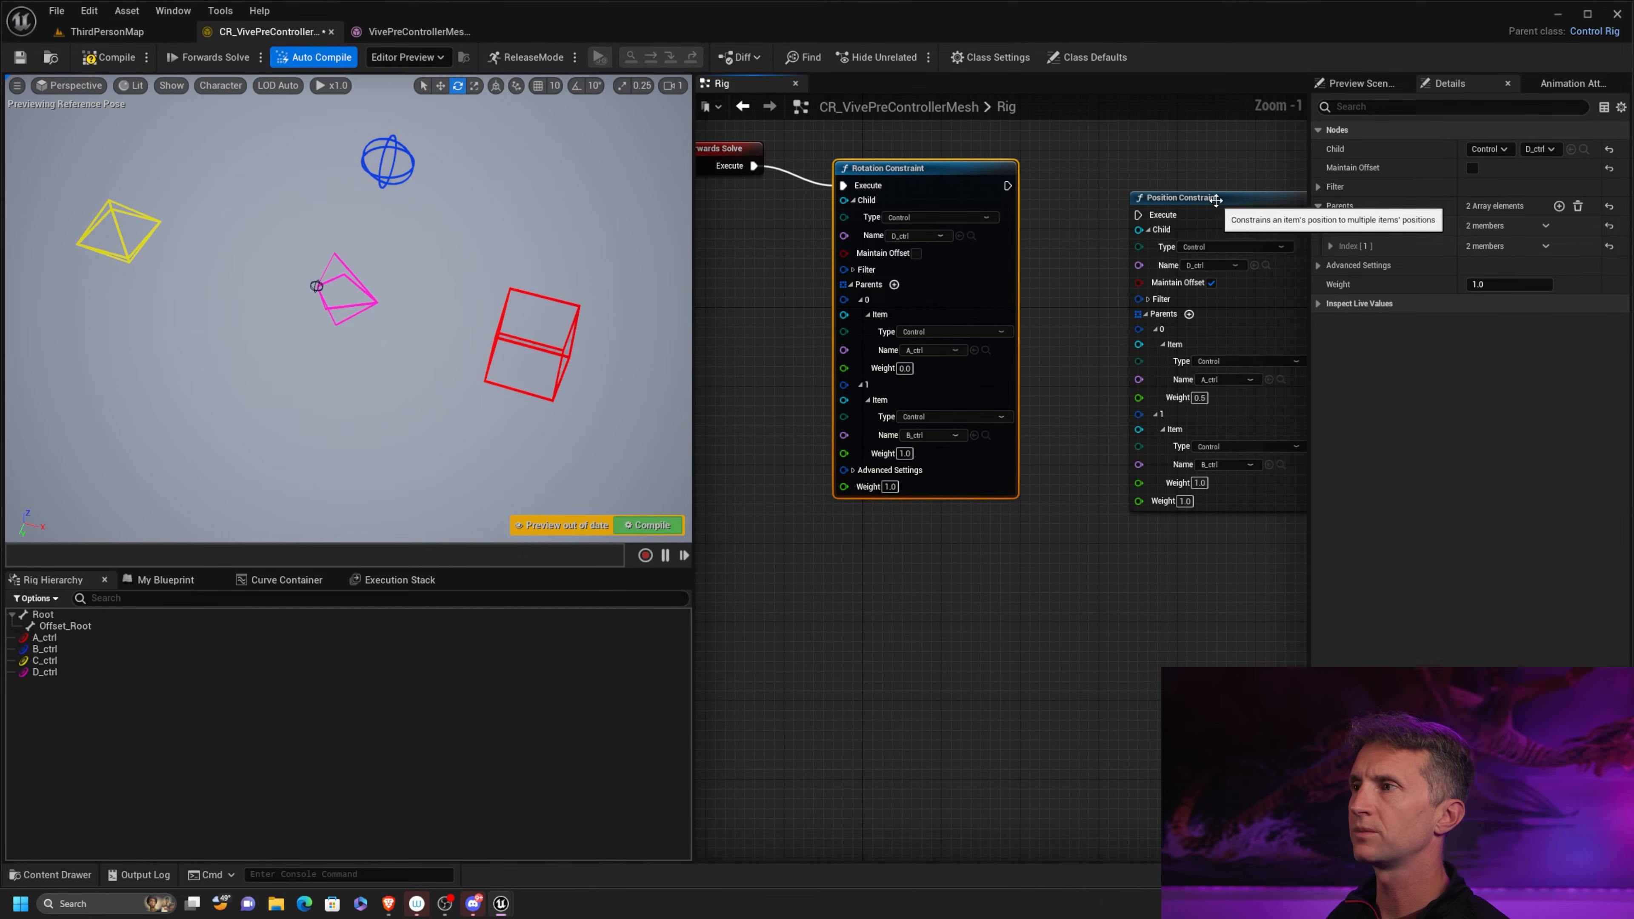
drag(1215, 200, 1166, 170)
Set parent A_ctrl's weight in the Rotation Constraint to 1, chain its execution into the Position Constraint, and compile
click(903, 368)
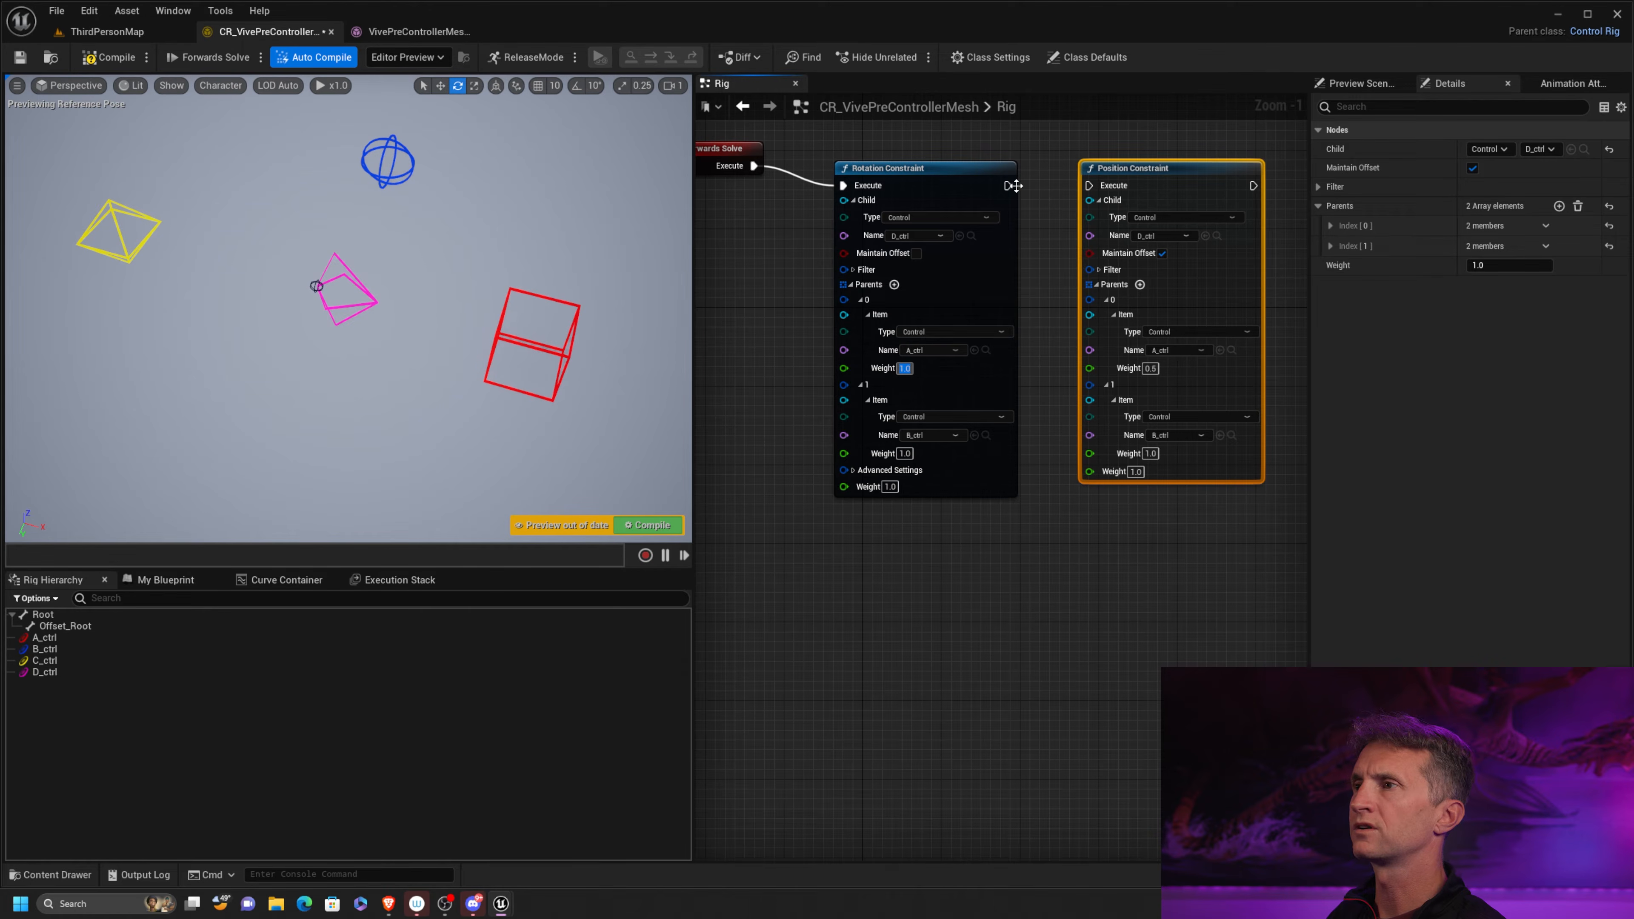
drag(1007, 186, 1088, 185)
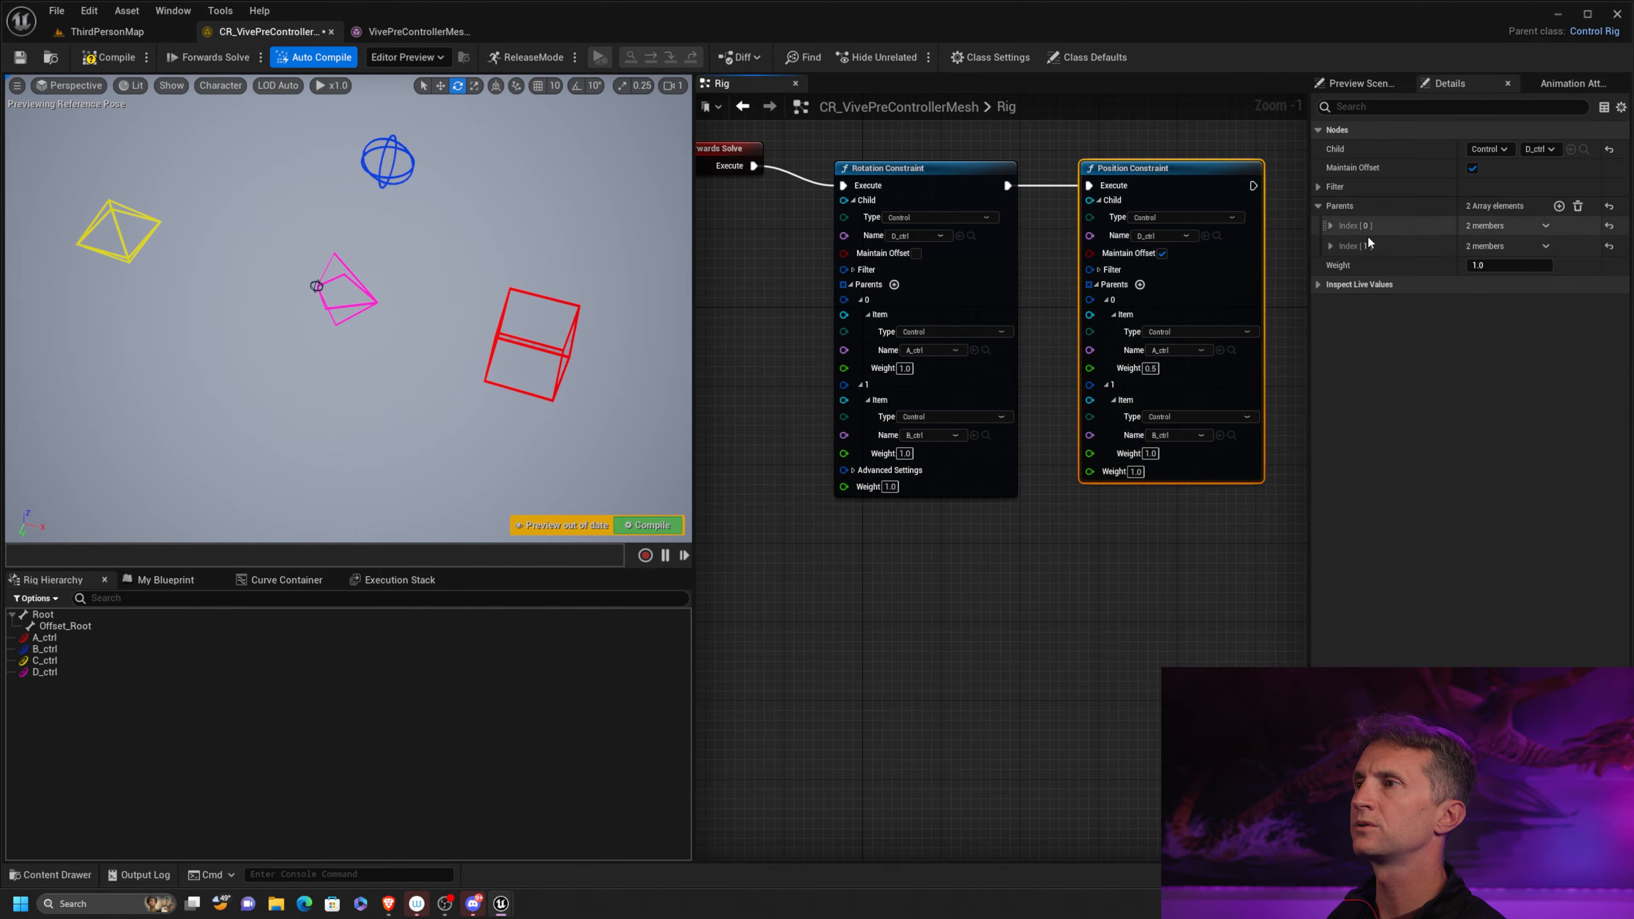
click(110, 58)
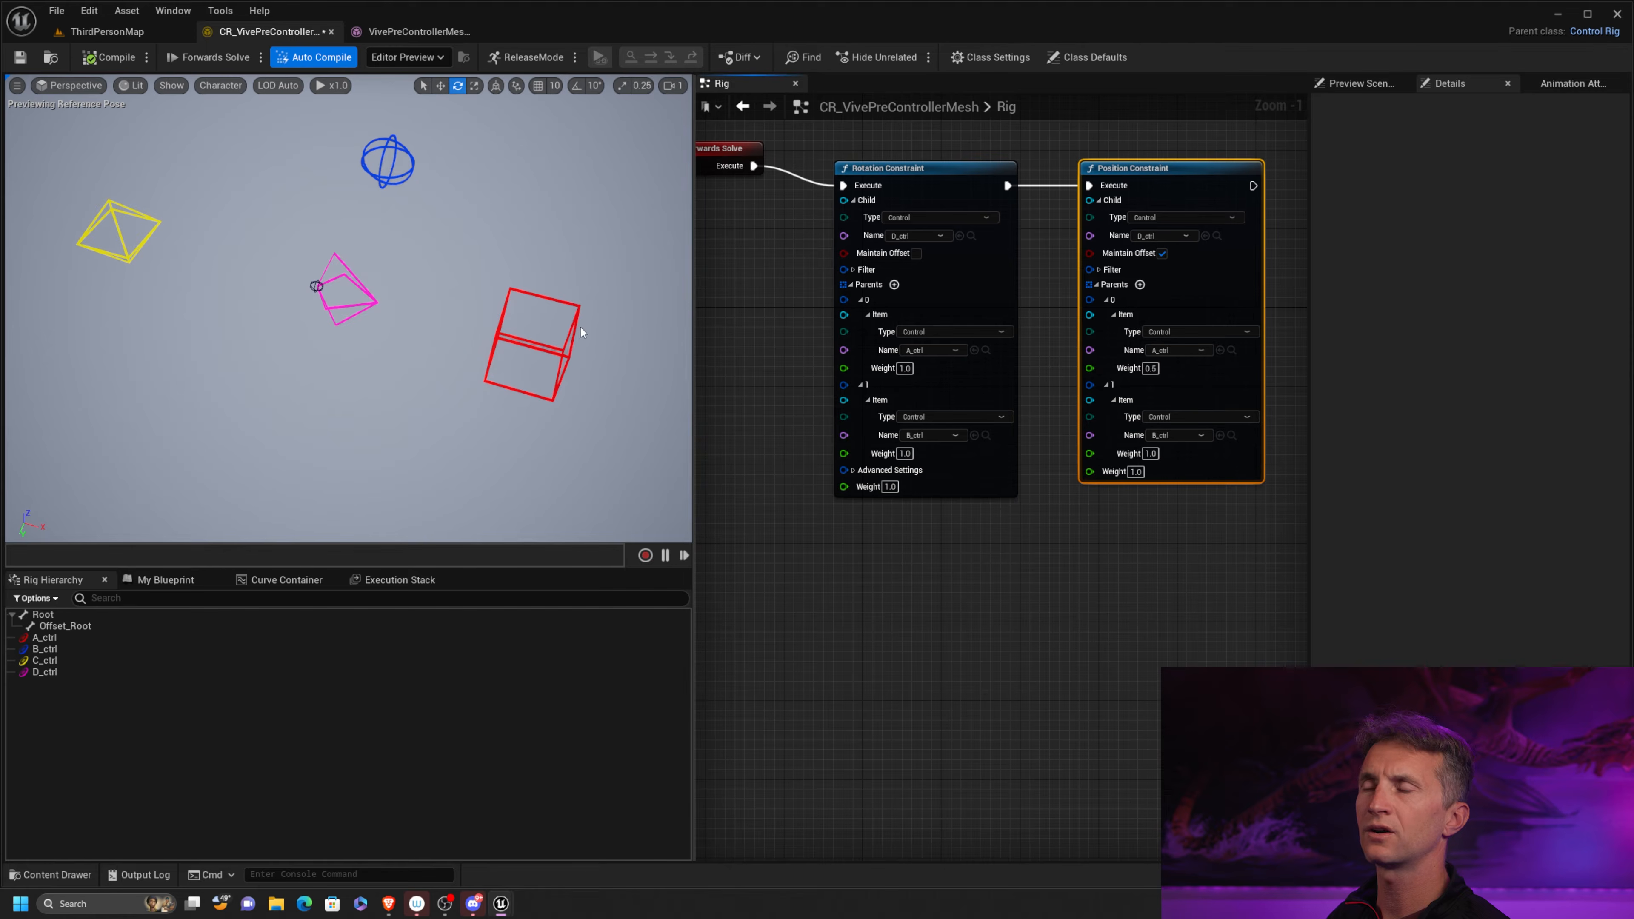
Select A_ctrl for moving and set parent A_ctrl's weight in the Position Constraint to 1
click(521, 355)
key(w)
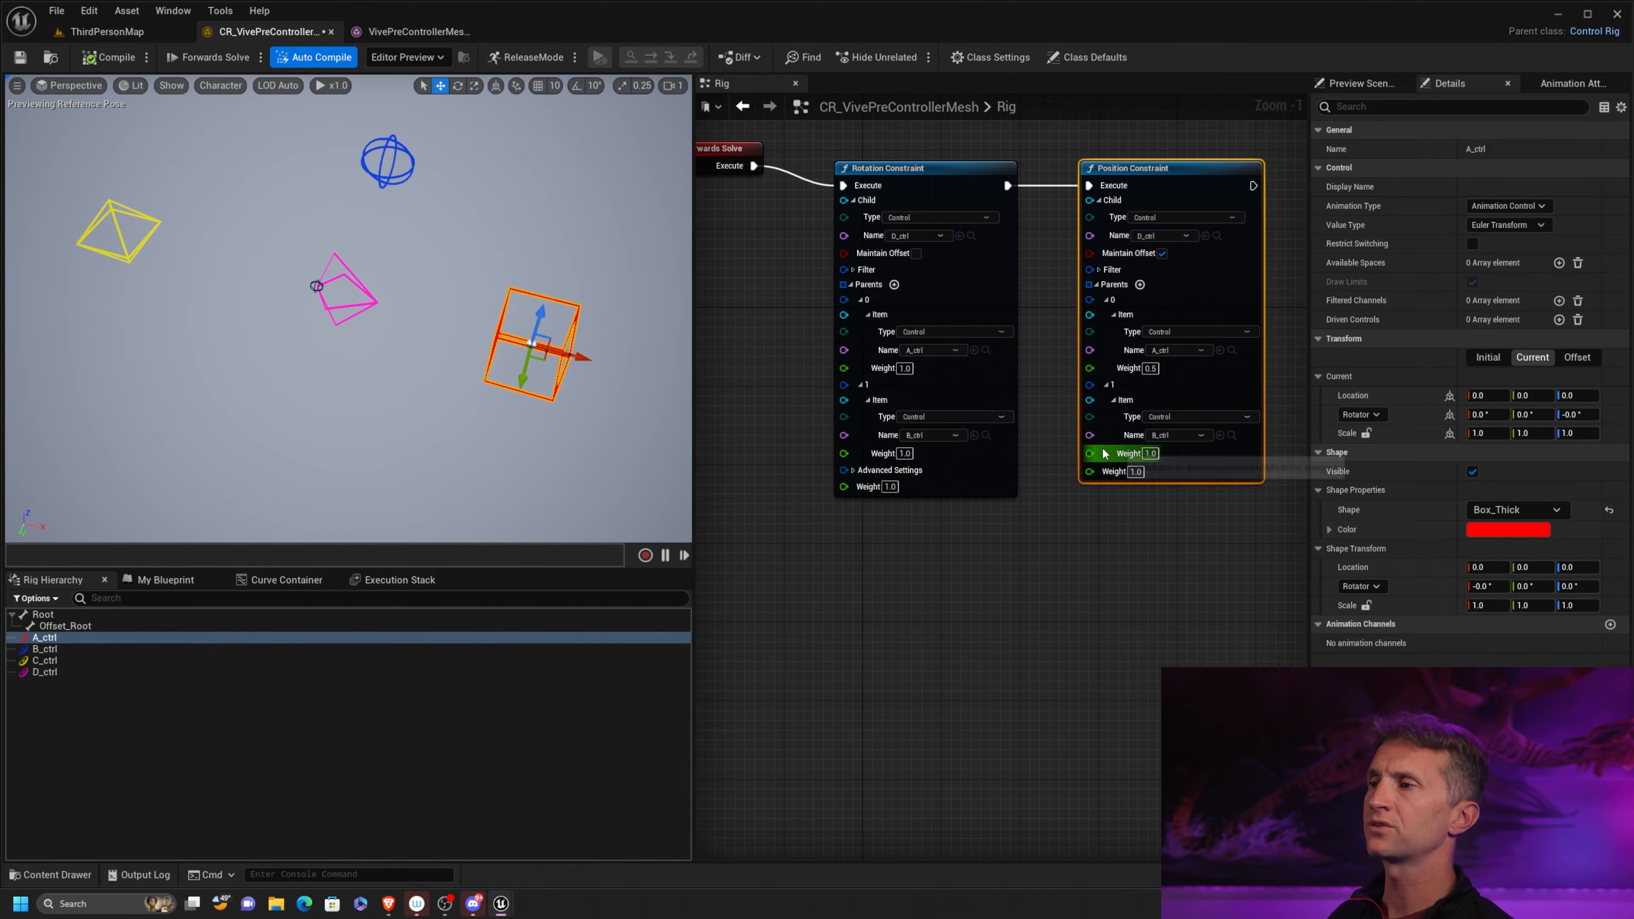
click(1150, 368)
text(1)
key(Return)
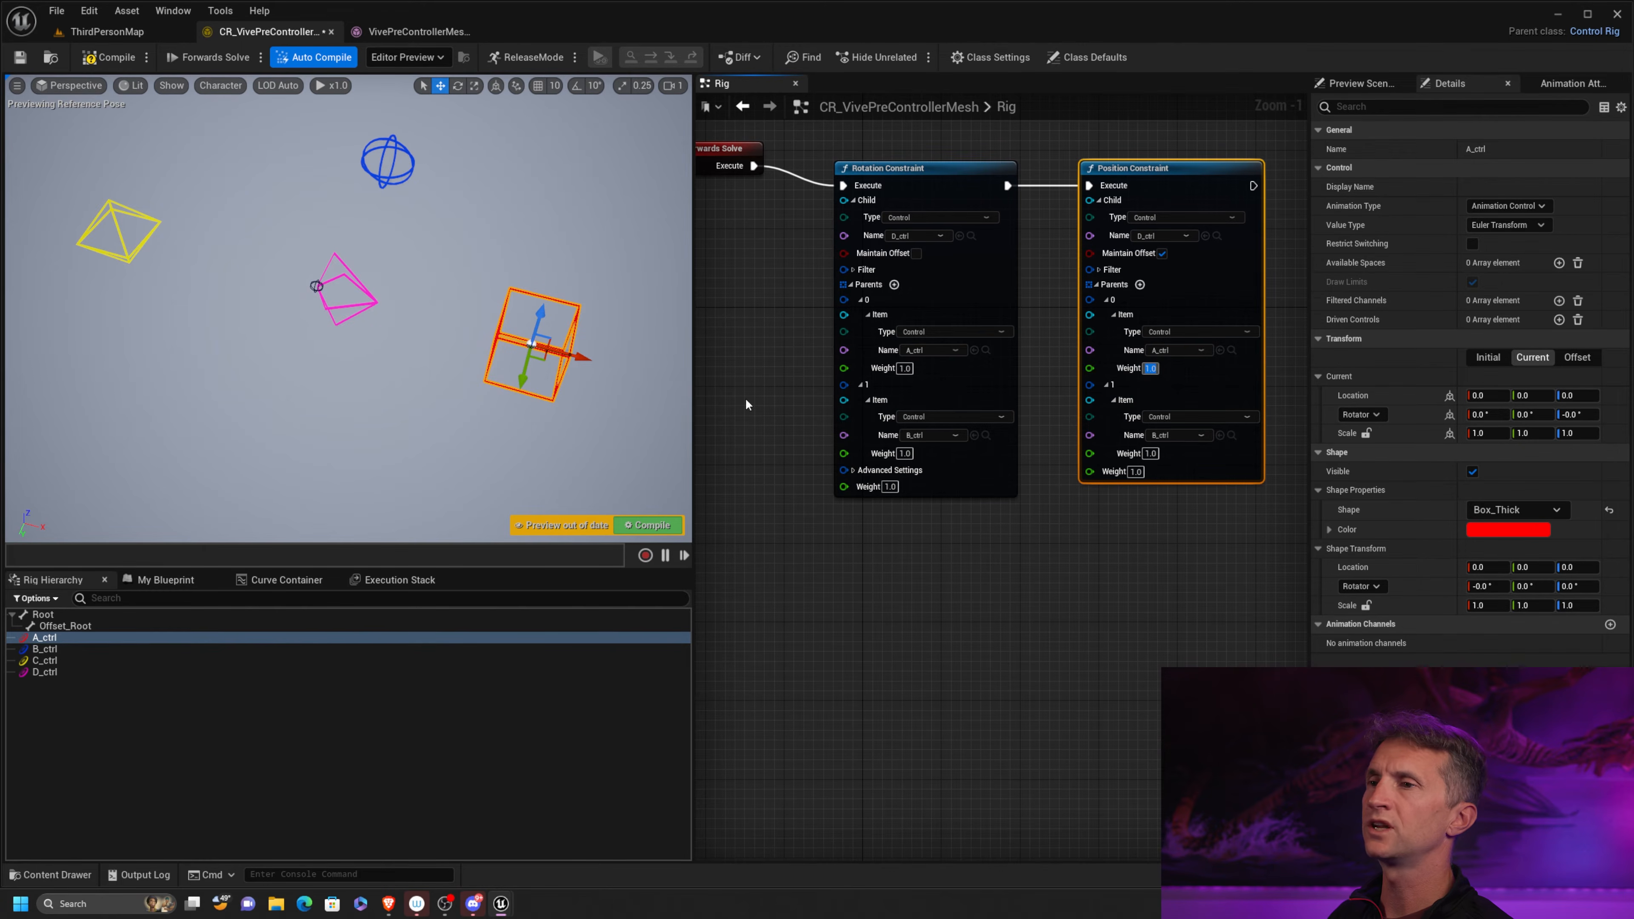
Move and rotate A_ctrl and B_ctrl to test the combined rotation and position constraints on D_ctrl
drag(542, 348, 390, 157)
key(e)
click(392, 183)
key(w)
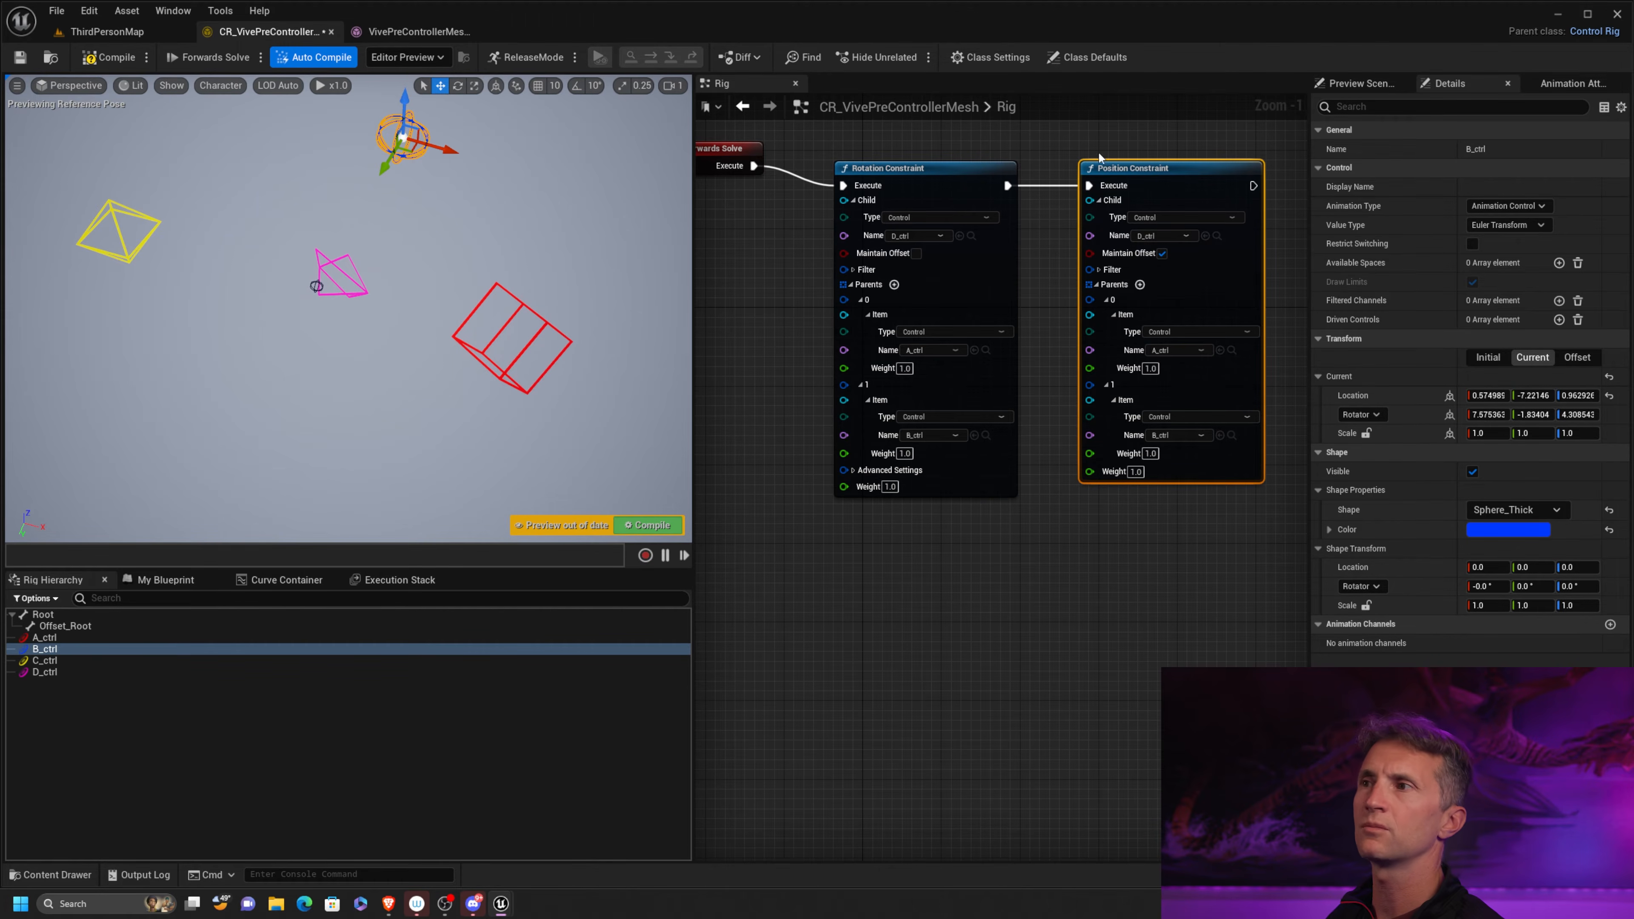
Delete both constraint nodes from the Rig graph and recompile to reset the pose
key(ctrl+a)
key(Delete)
click(124, 59)
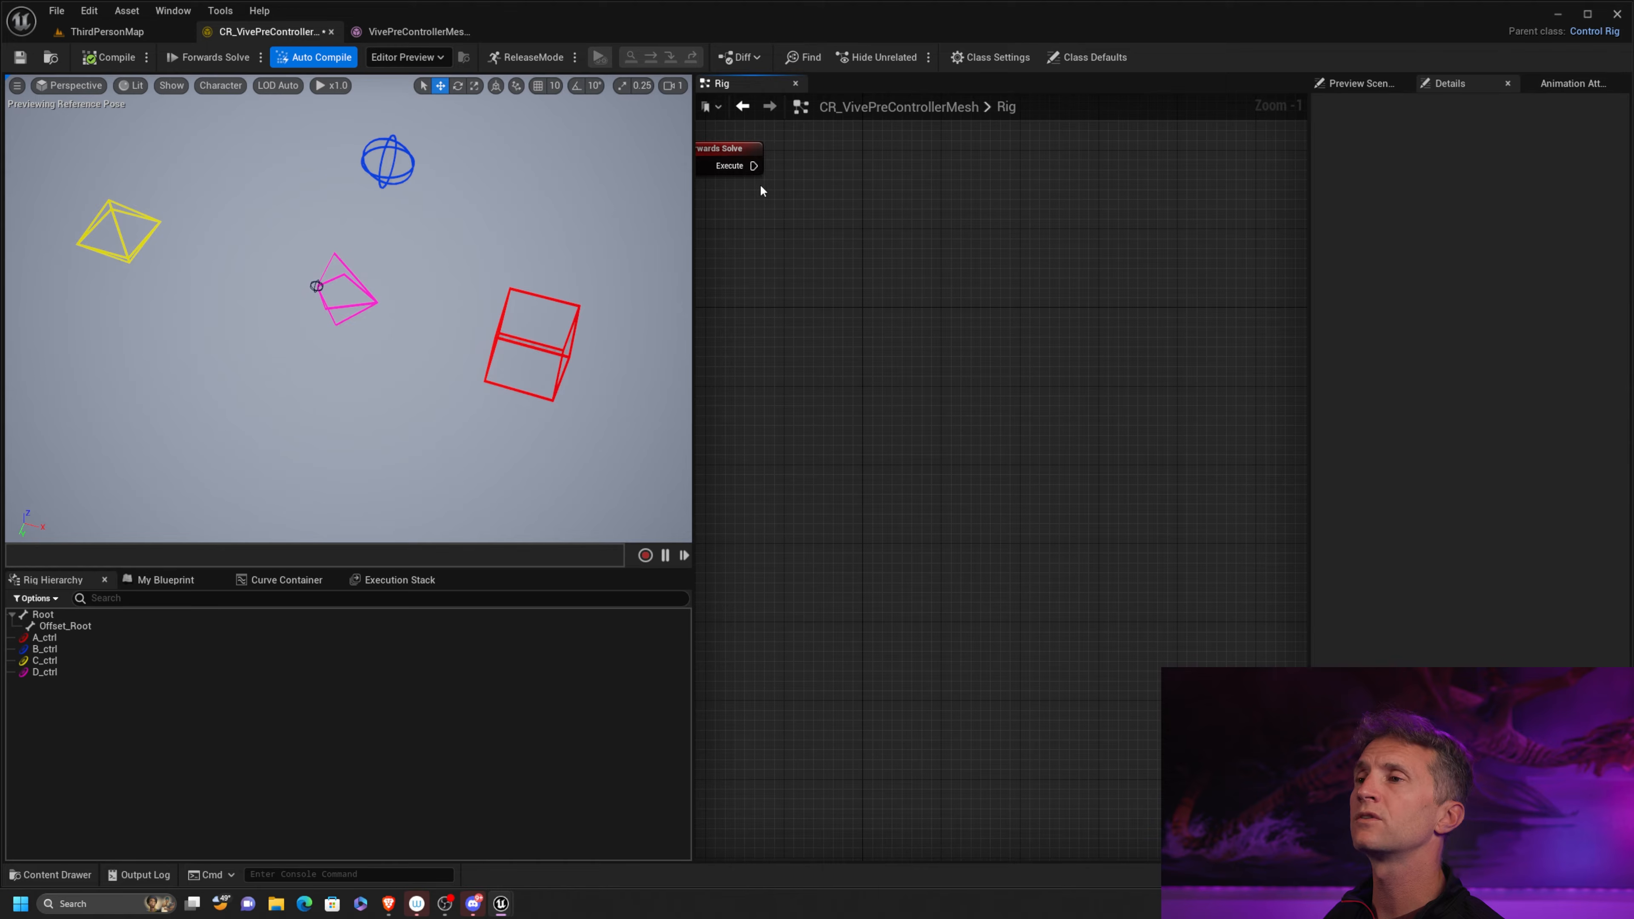
Add a Parent Constraint node executed from Forwards Solve and position it in the graph
drag(753, 165, 862, 240)
text(constr)
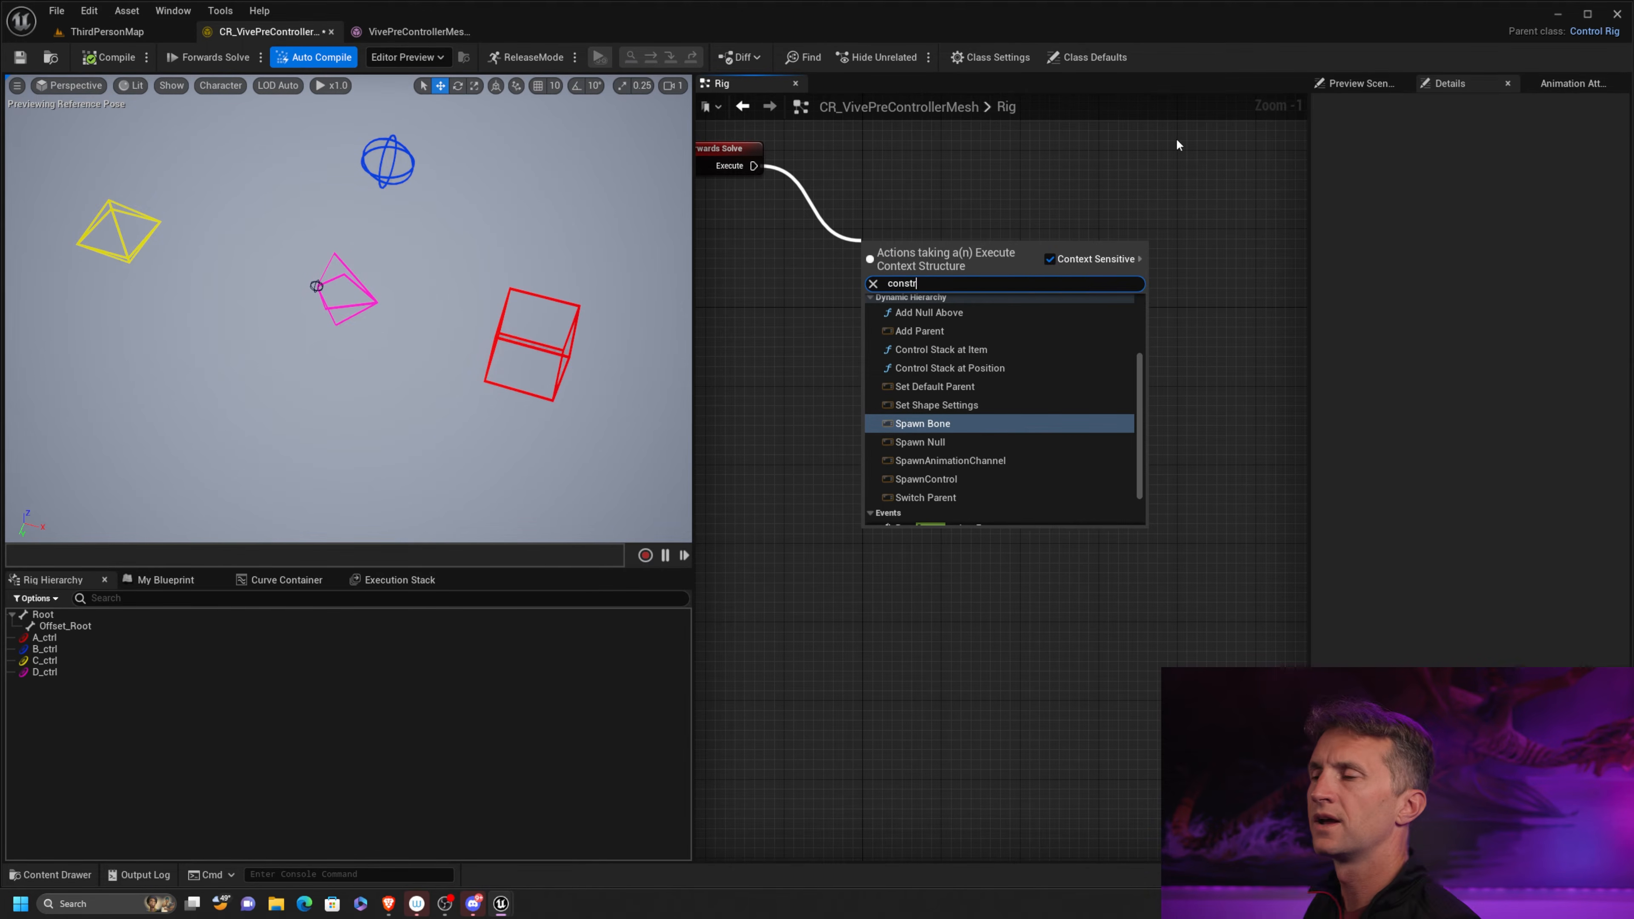
text(a)
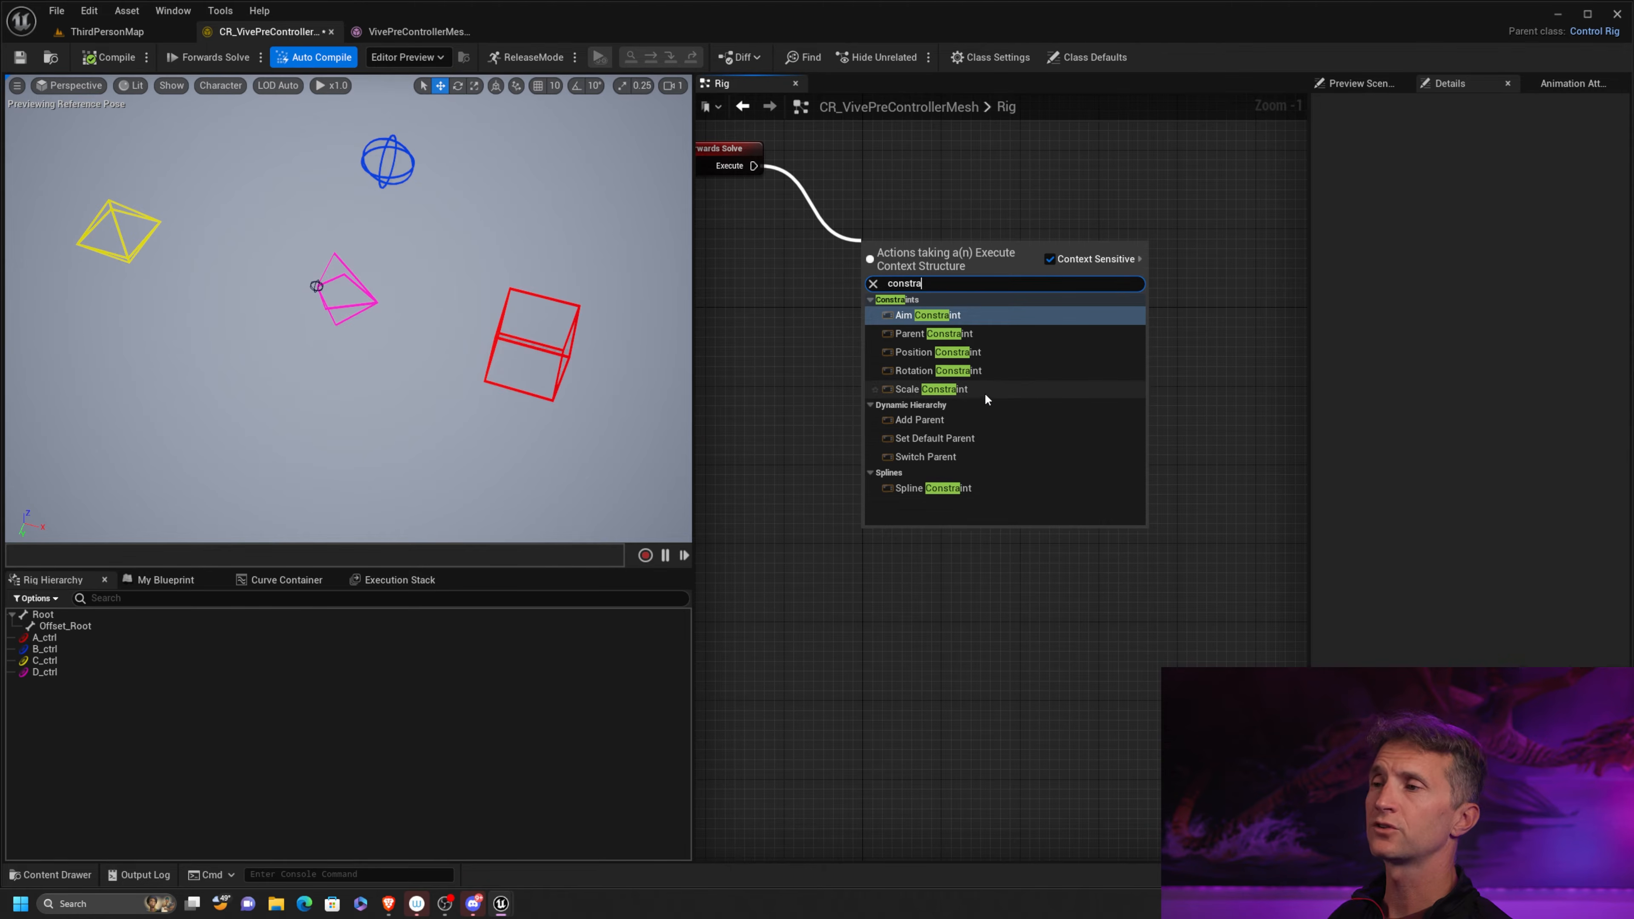
click(976, 334)
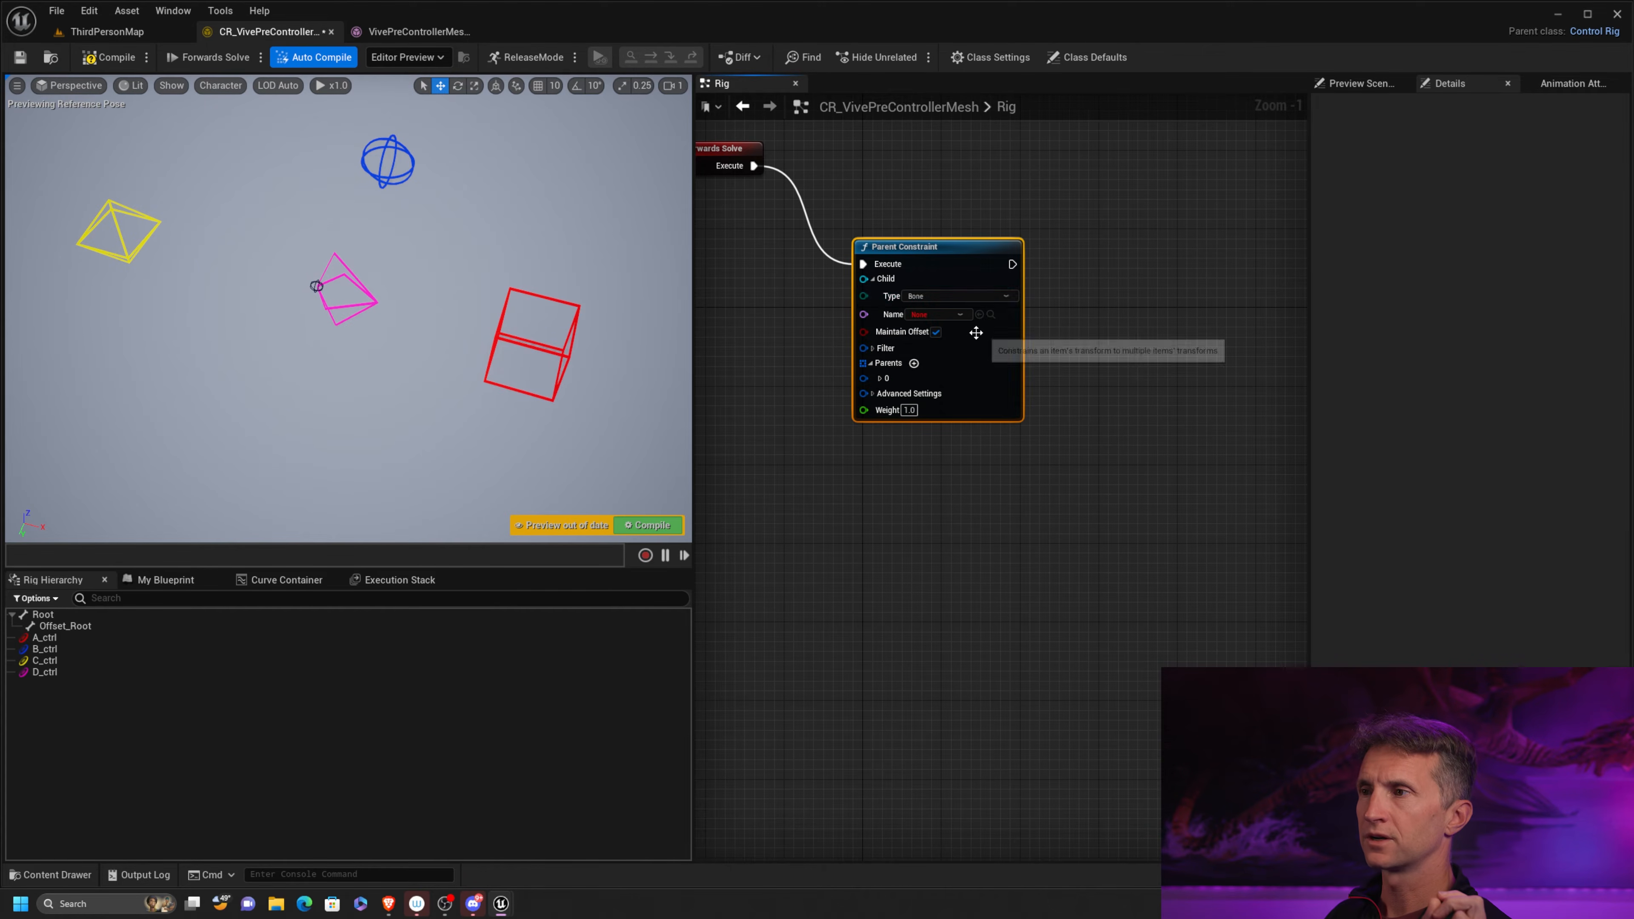
drag(953, 261, 979, 229)
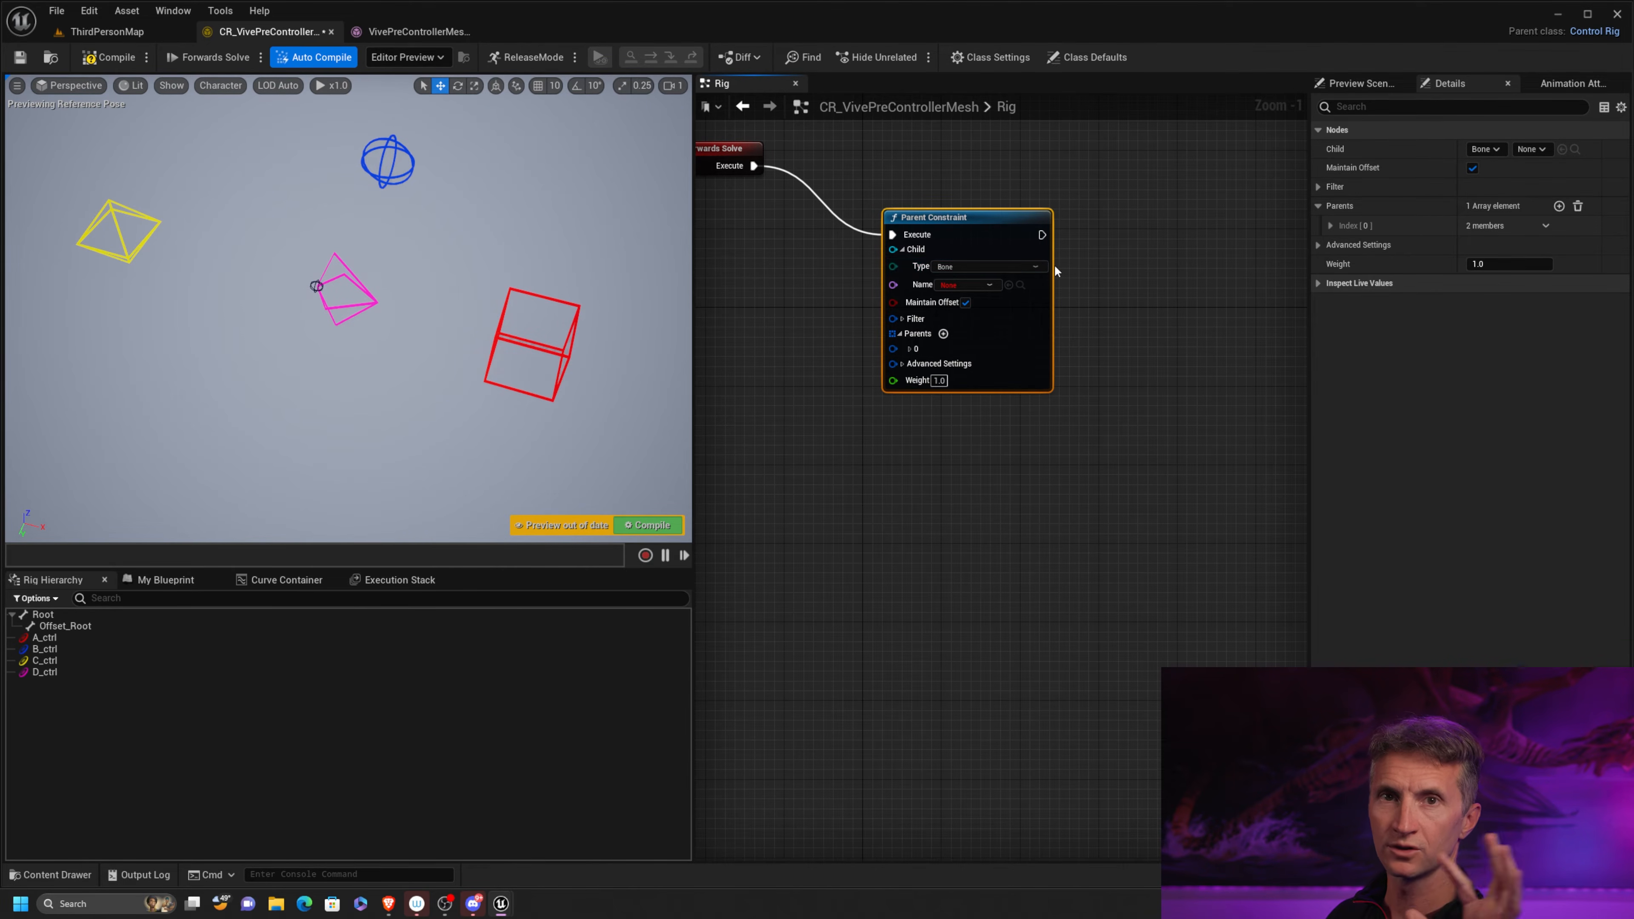
Set the Parent Constraint's child to type Control and name D_ctrl
click(1013, 265)
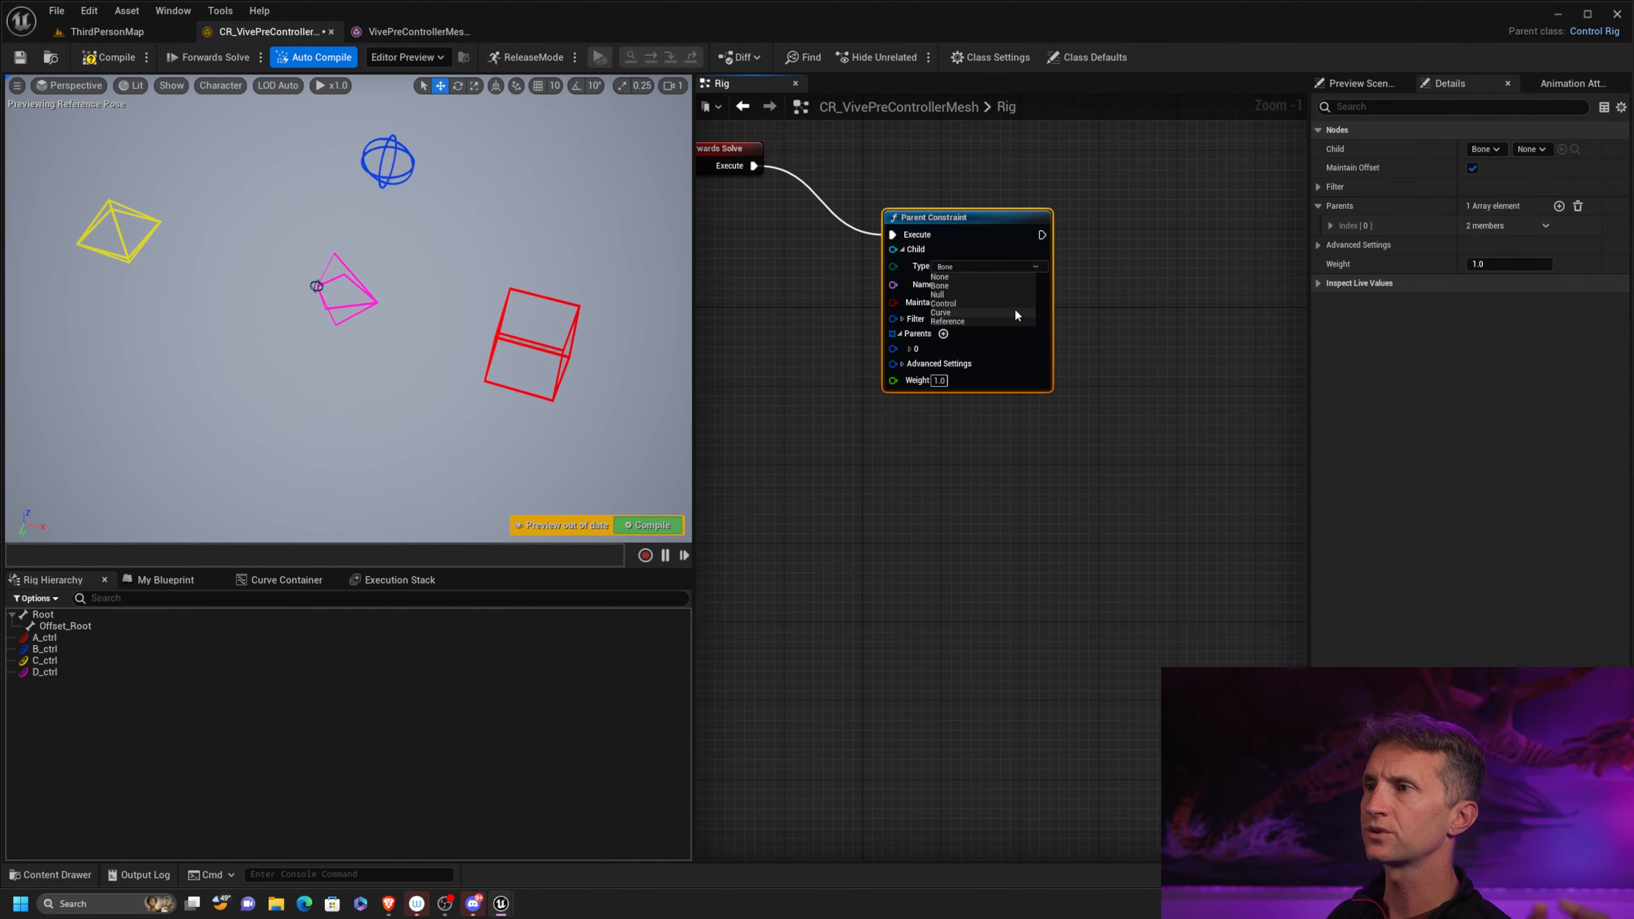
click(971, 303)
click(965, 284)
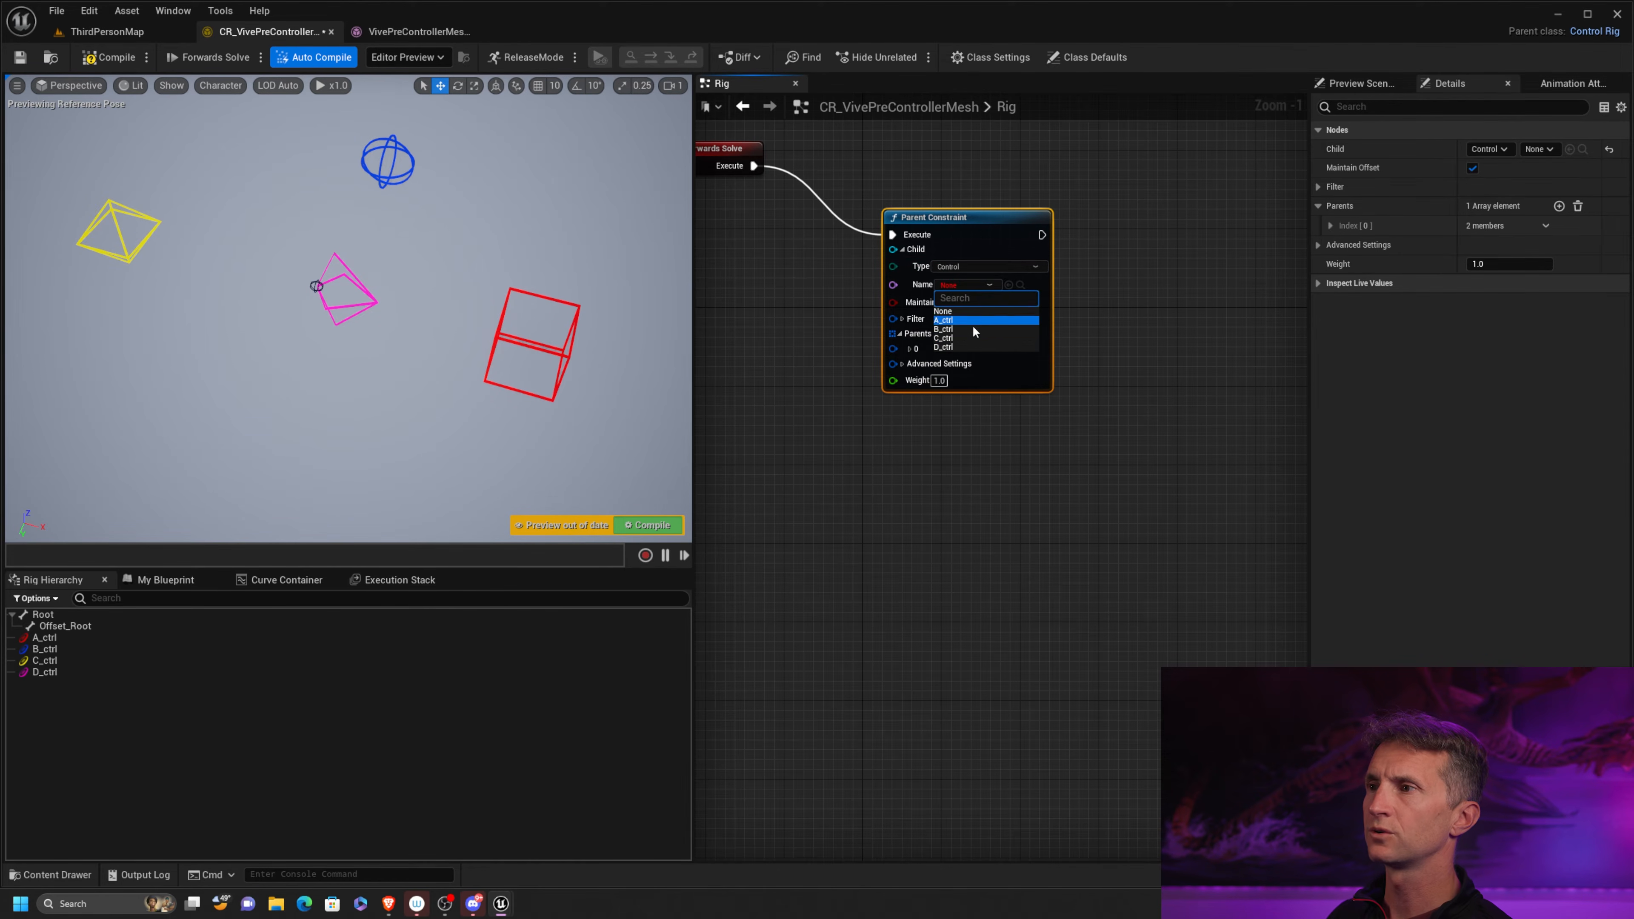
click(956, 348)
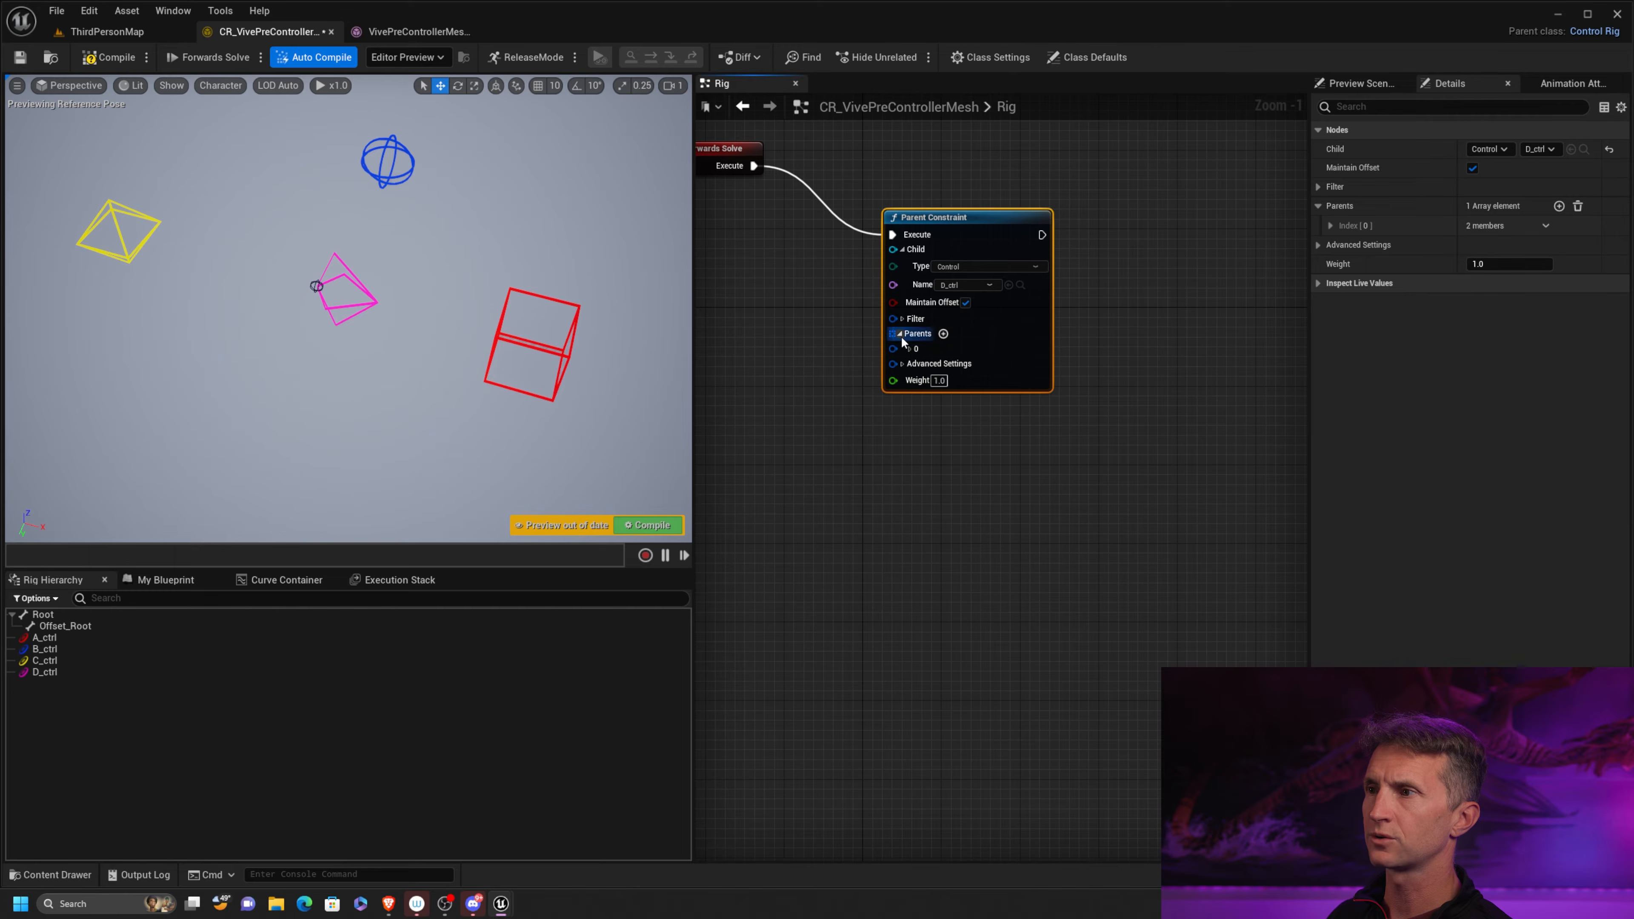
Expand the Parent Constraint's first parent, set its item type to Control, and open its name choices
click(911, 349)
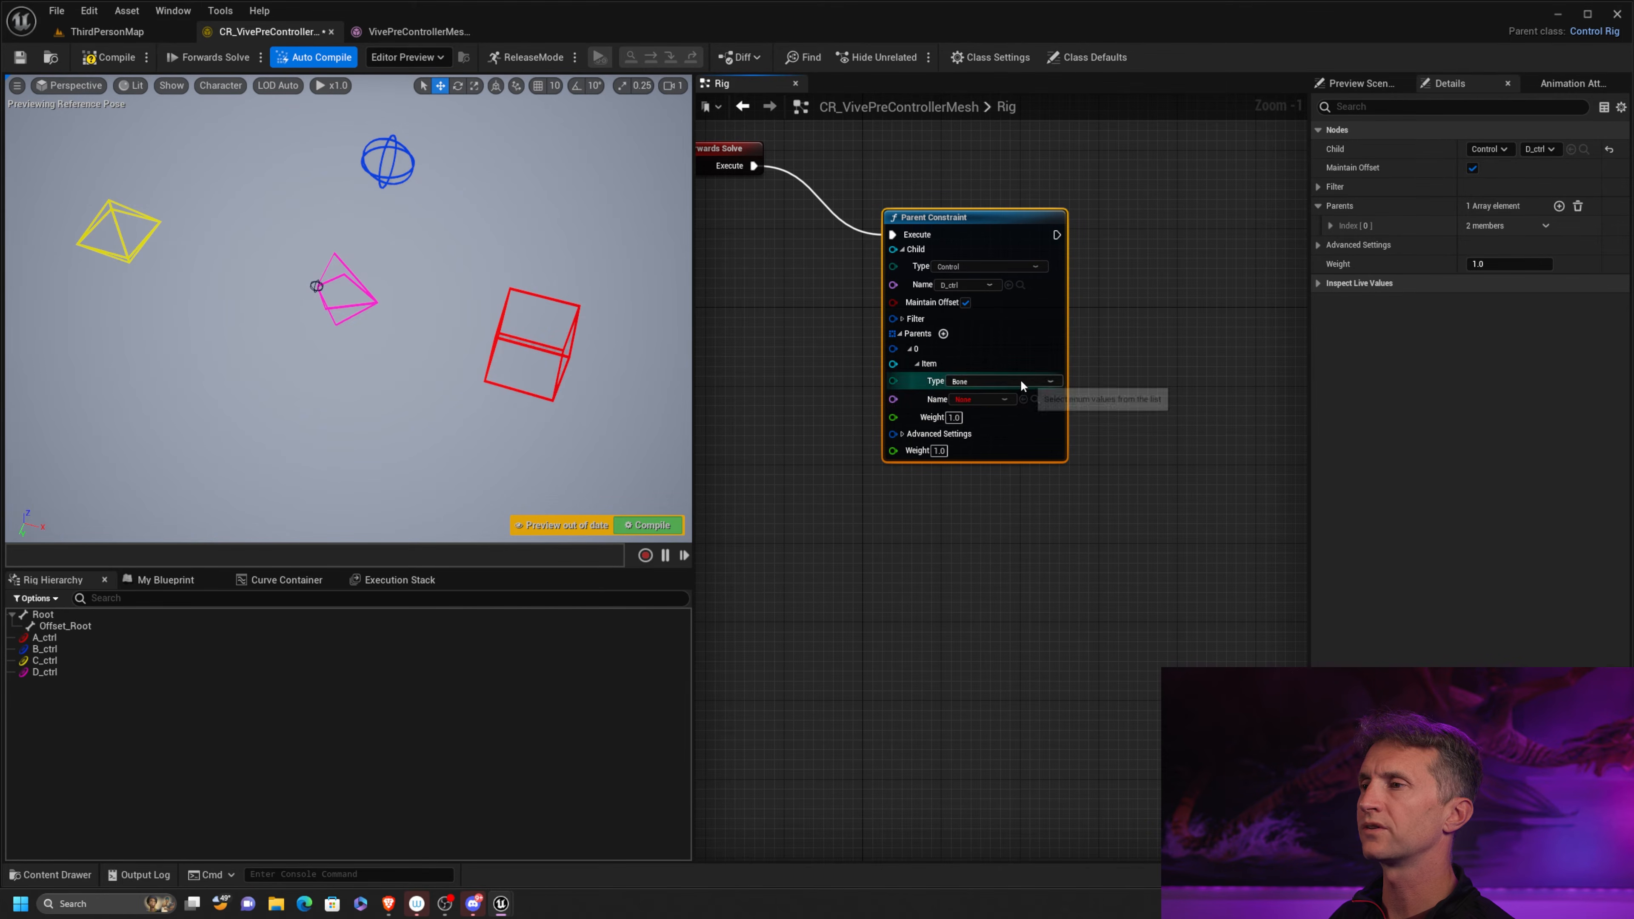
click(1020, 380)
click(968, 417)
click(1007, 399)
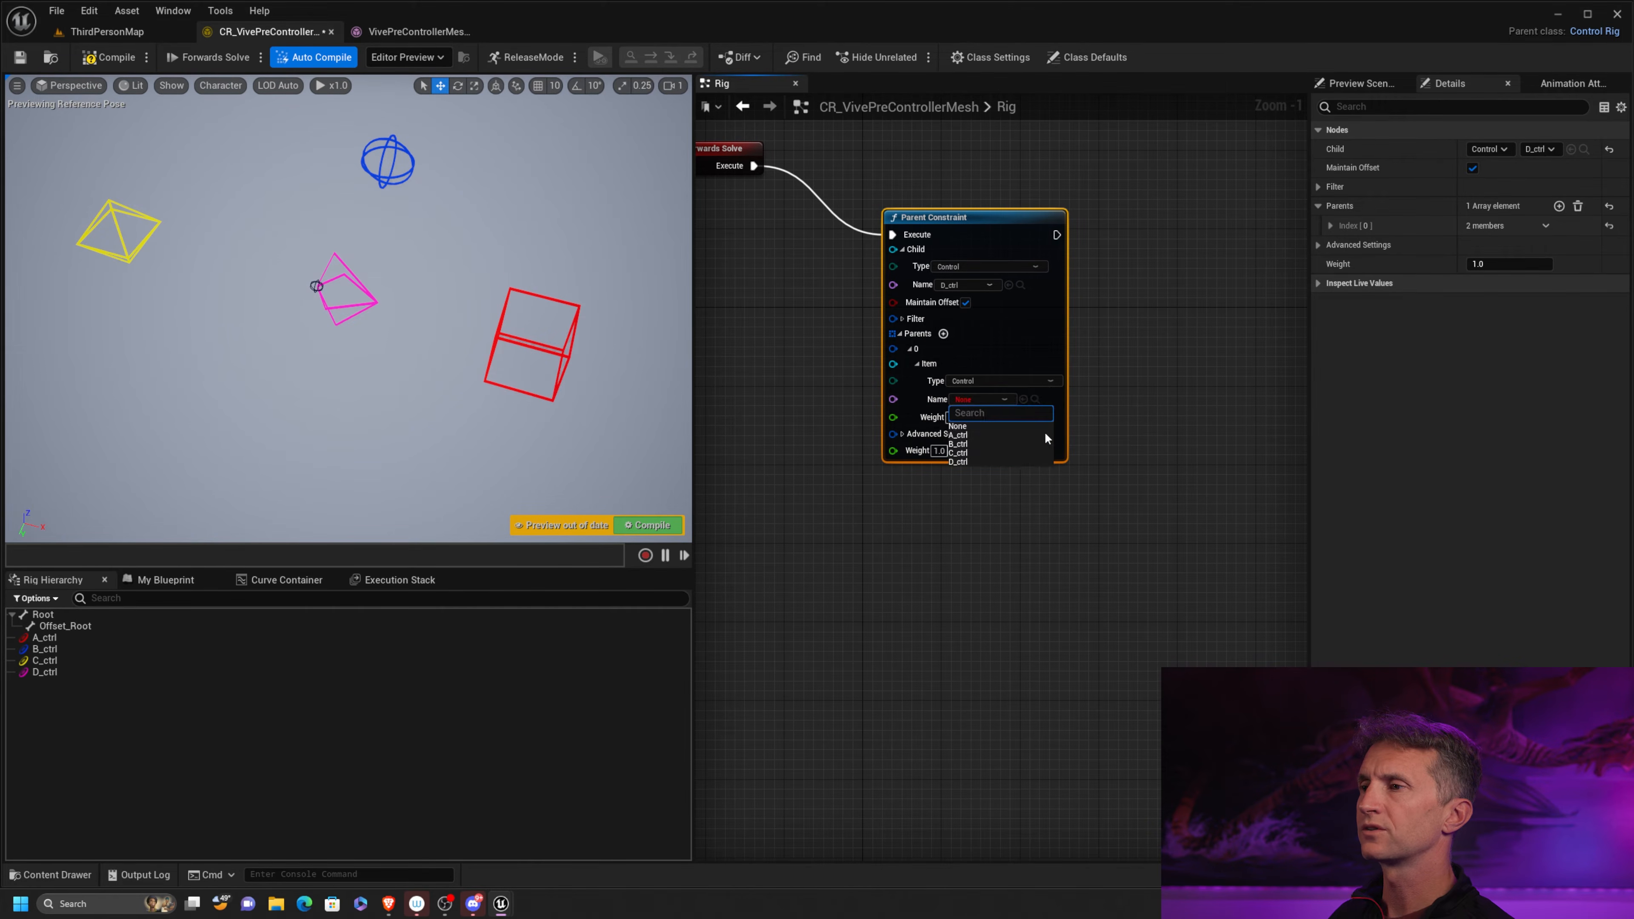
Dismiss the name choices and delete the Parent Constraint node
click(1086, 344)
drag(1050, 171, 1019, 248)
drag(1015, 307, 1058, 306)
key(Delete)
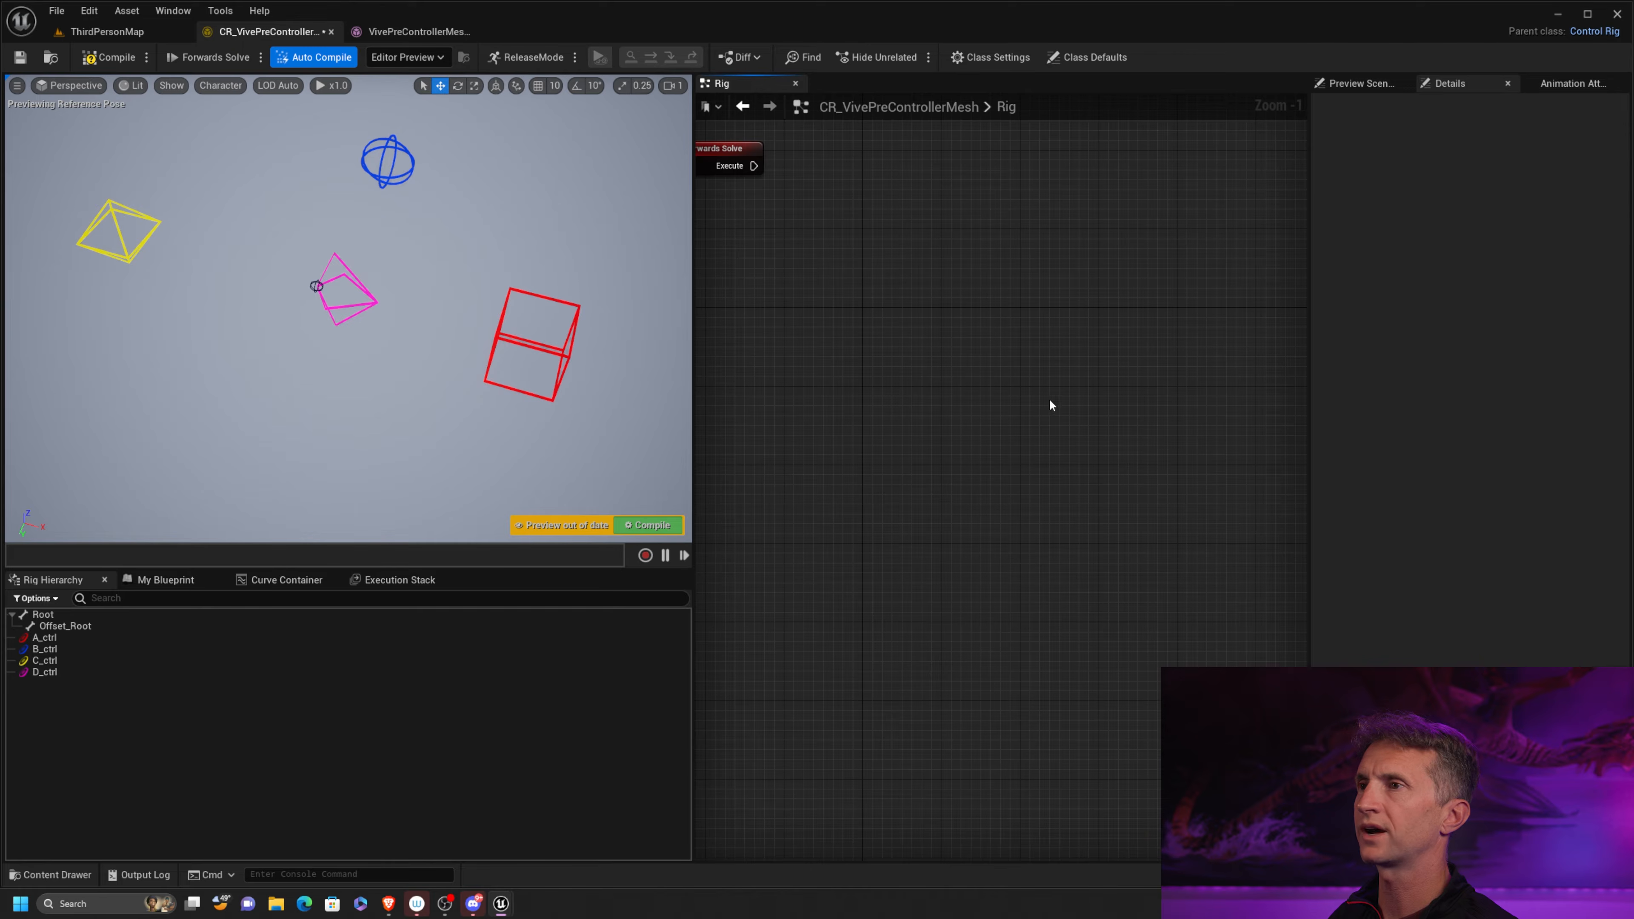
Undo the recent graph changes back to the linked Rotation Constraint and Position Constraint nodes
key(ctrl+z)
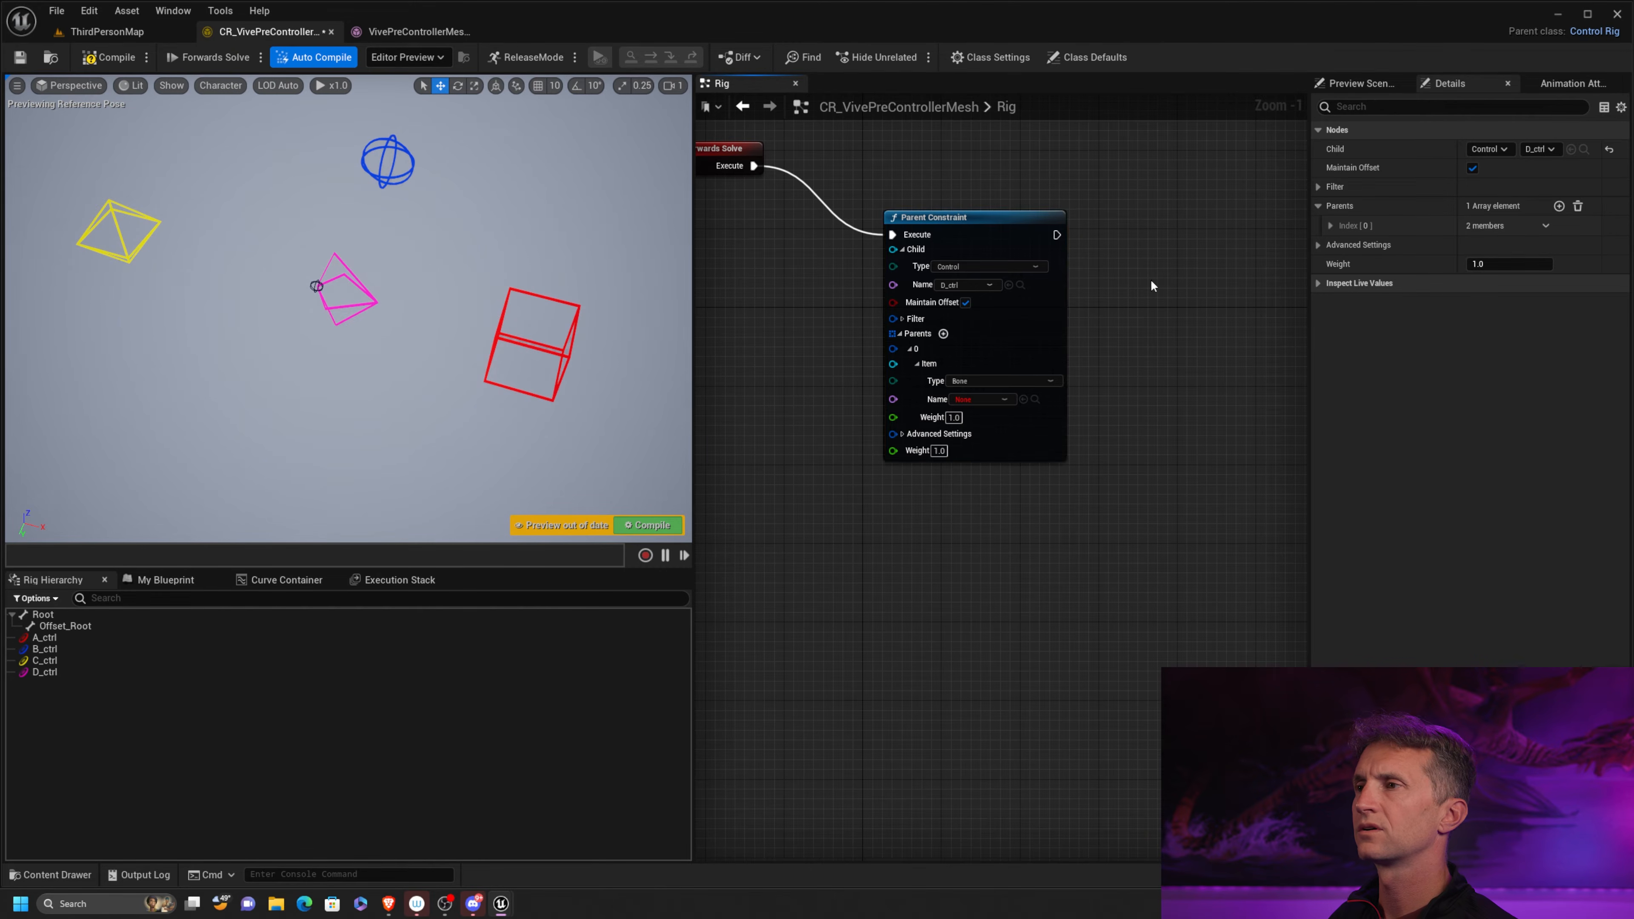
click(917, 364)
key(ctrl+z)
key(ctrl+z)
key(ctrl+z)
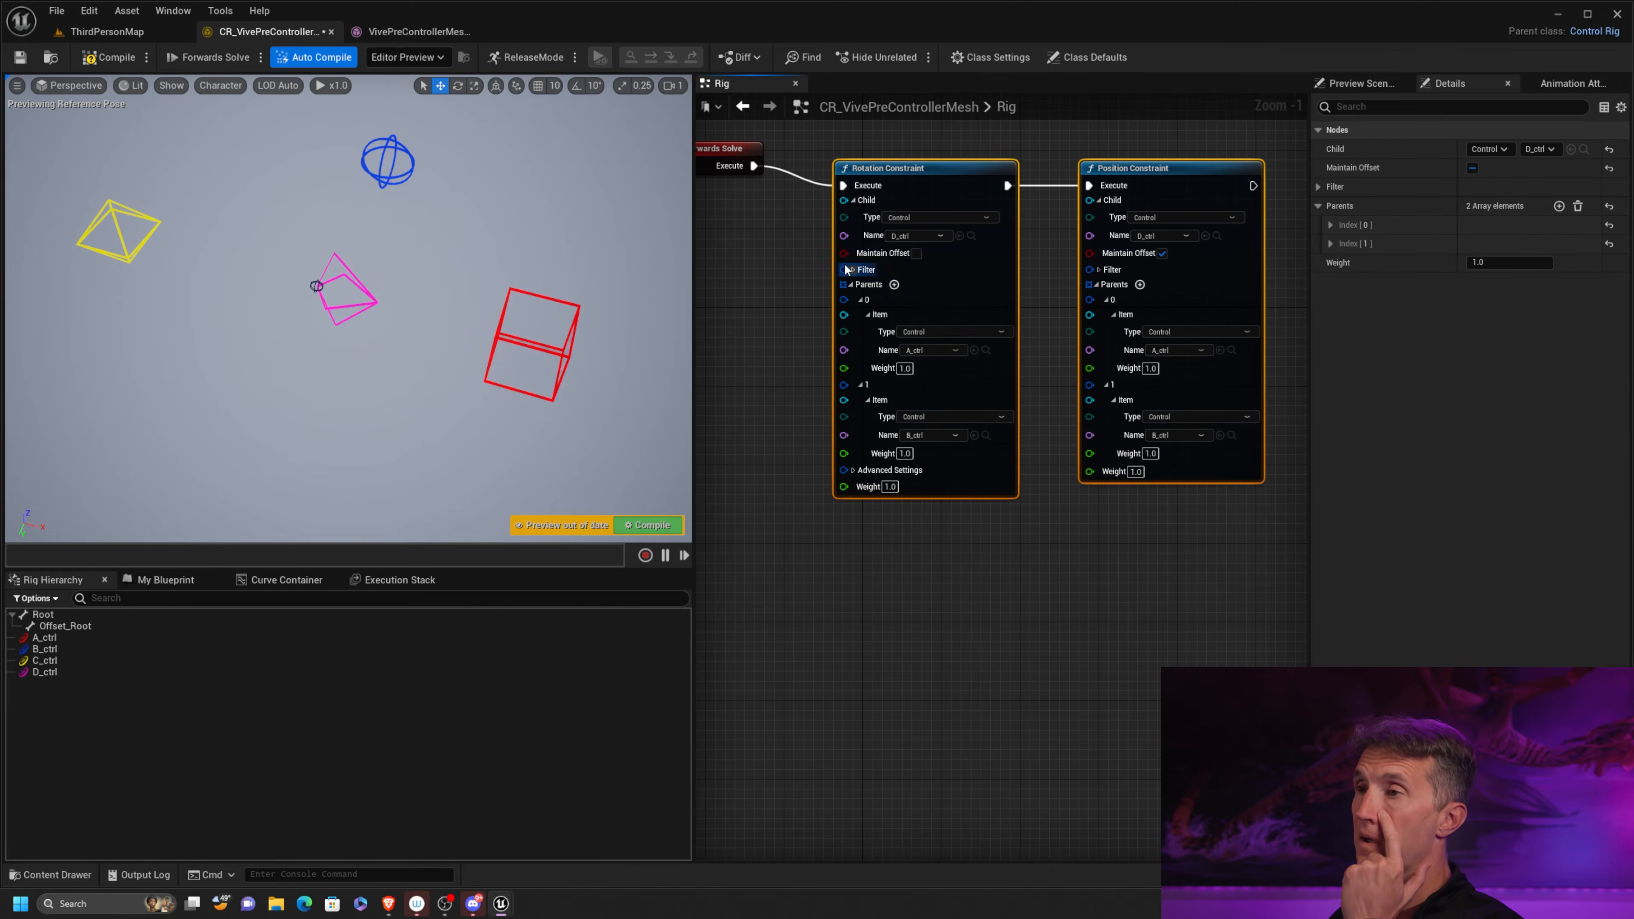
Collapse the Rotation Constraint's second parent entry and check its available array actions
right_drag(744, 234, 651, 233)
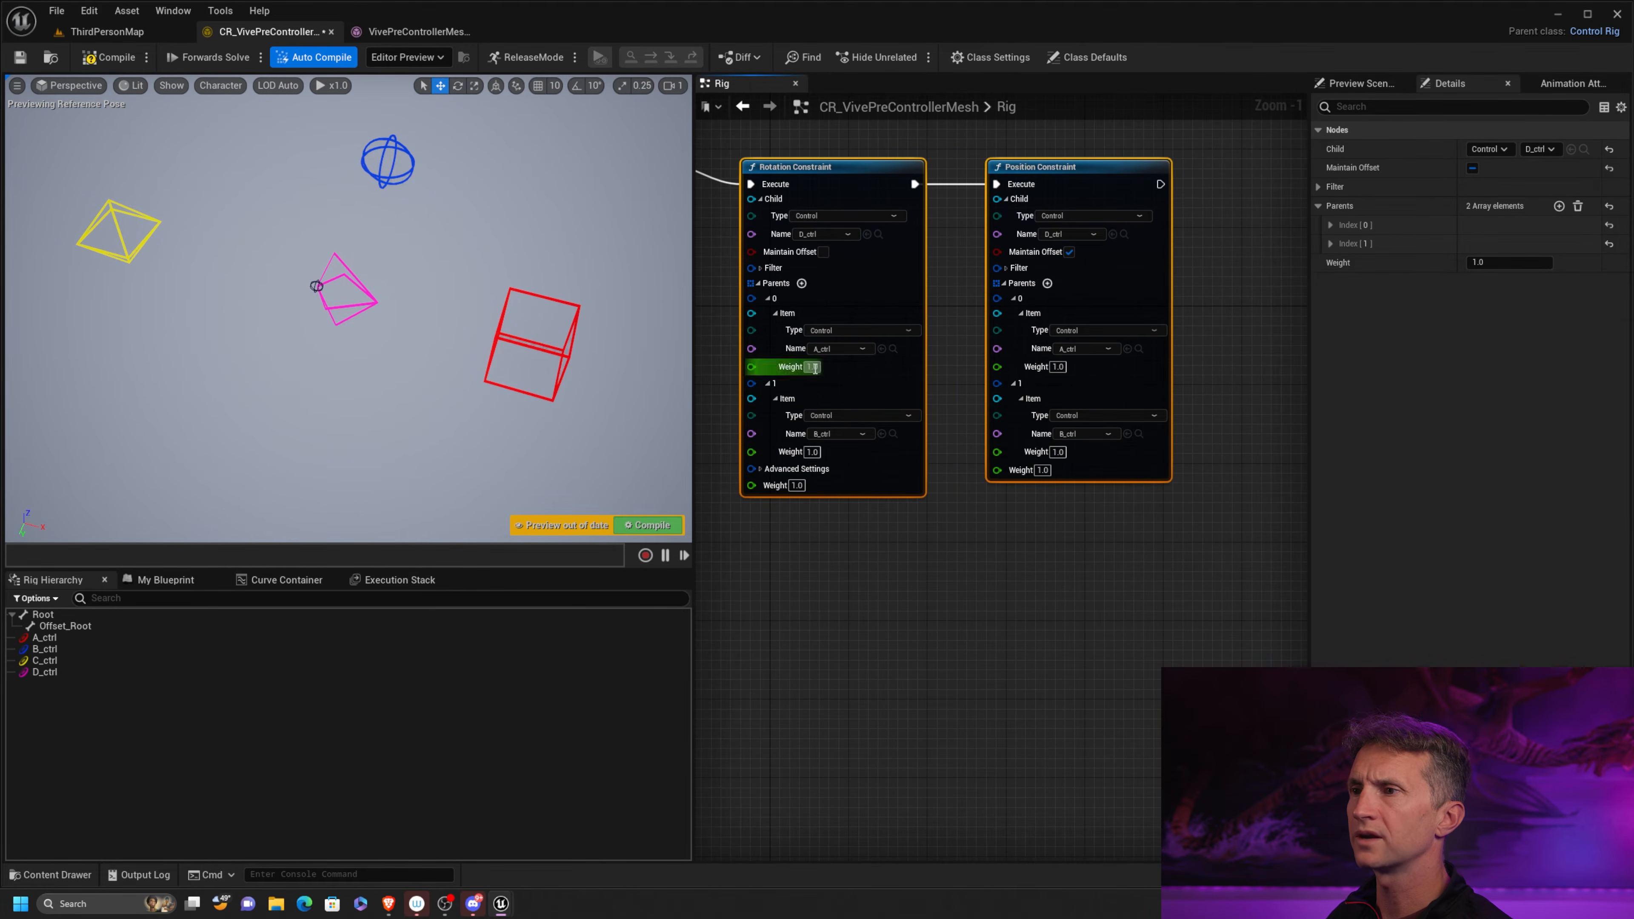
click(775, 398)
click(768, 383)
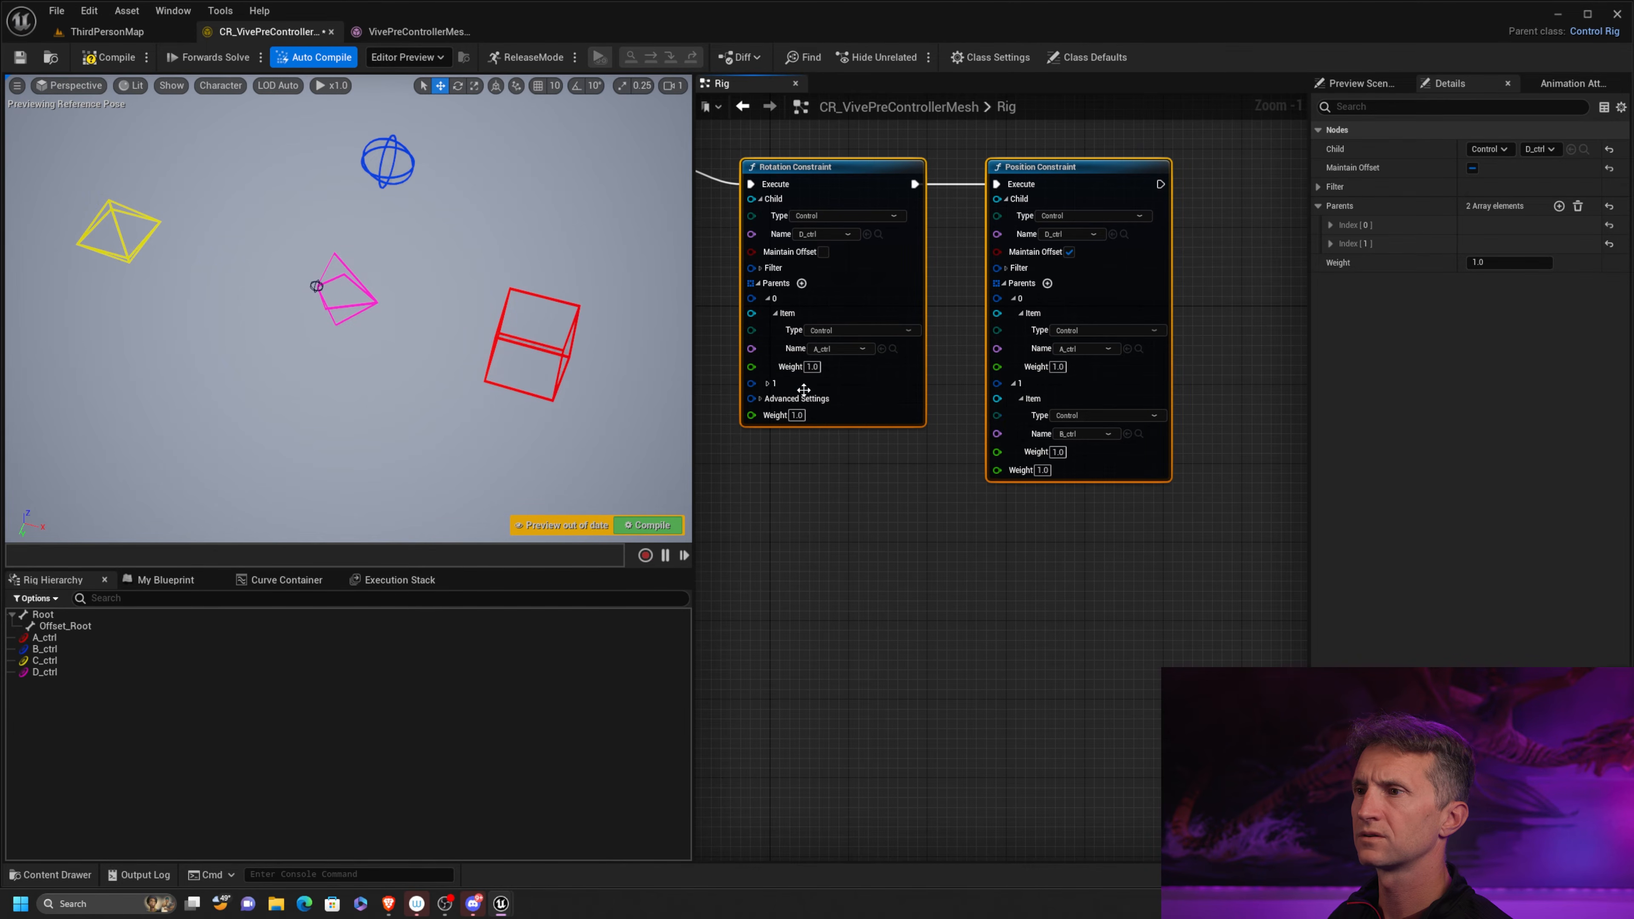
right_click(770, 384)
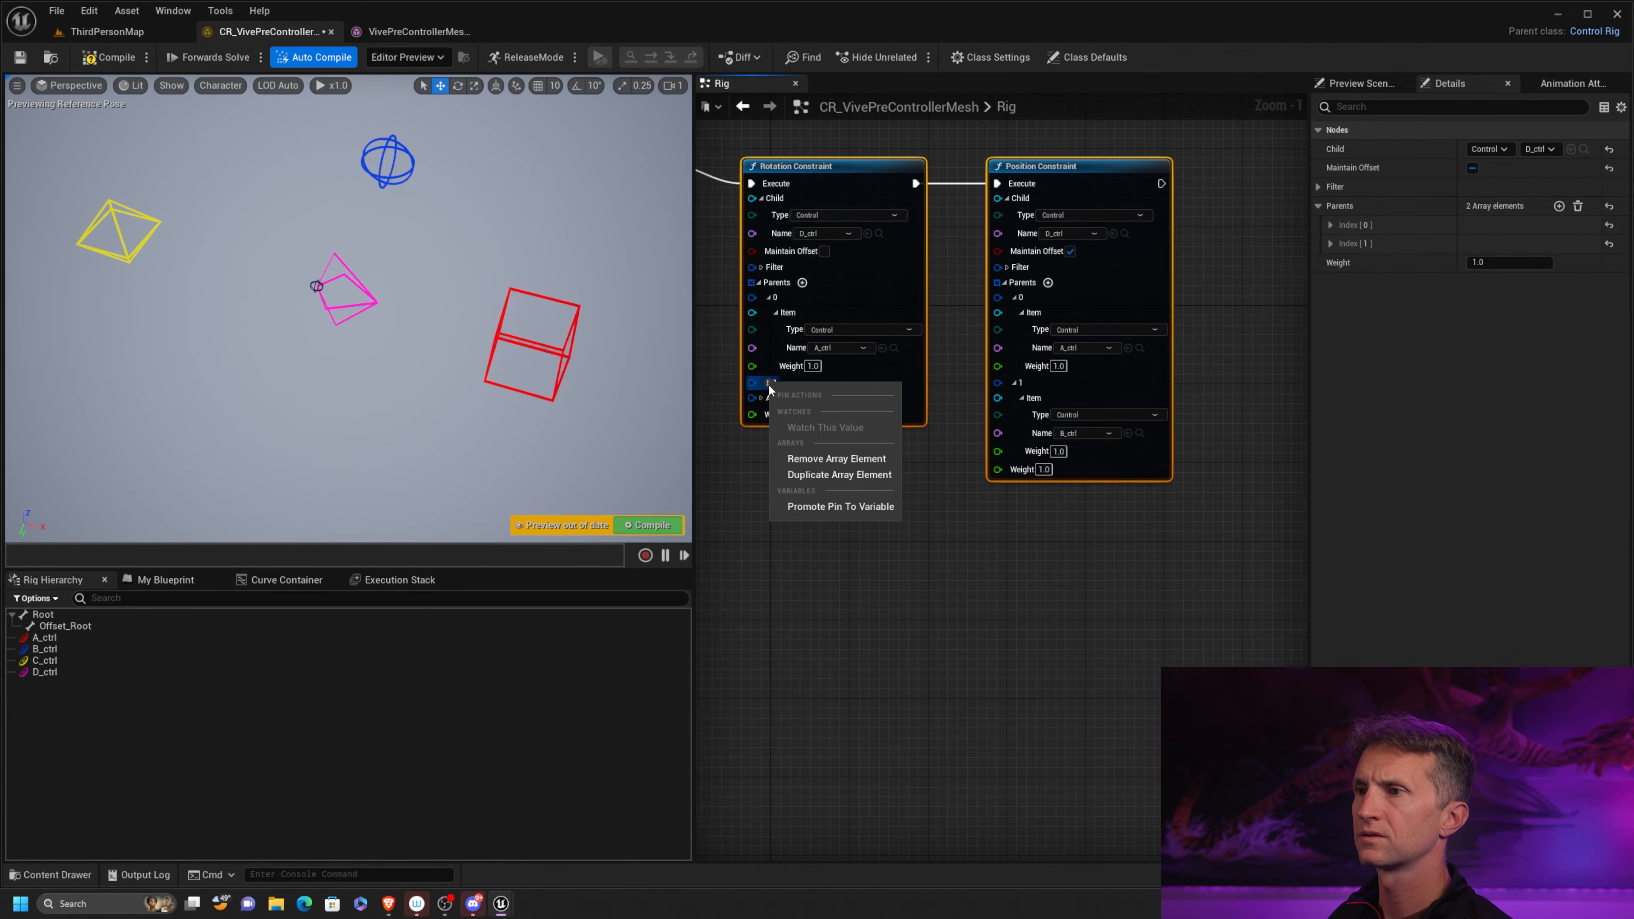
click(853, 531)
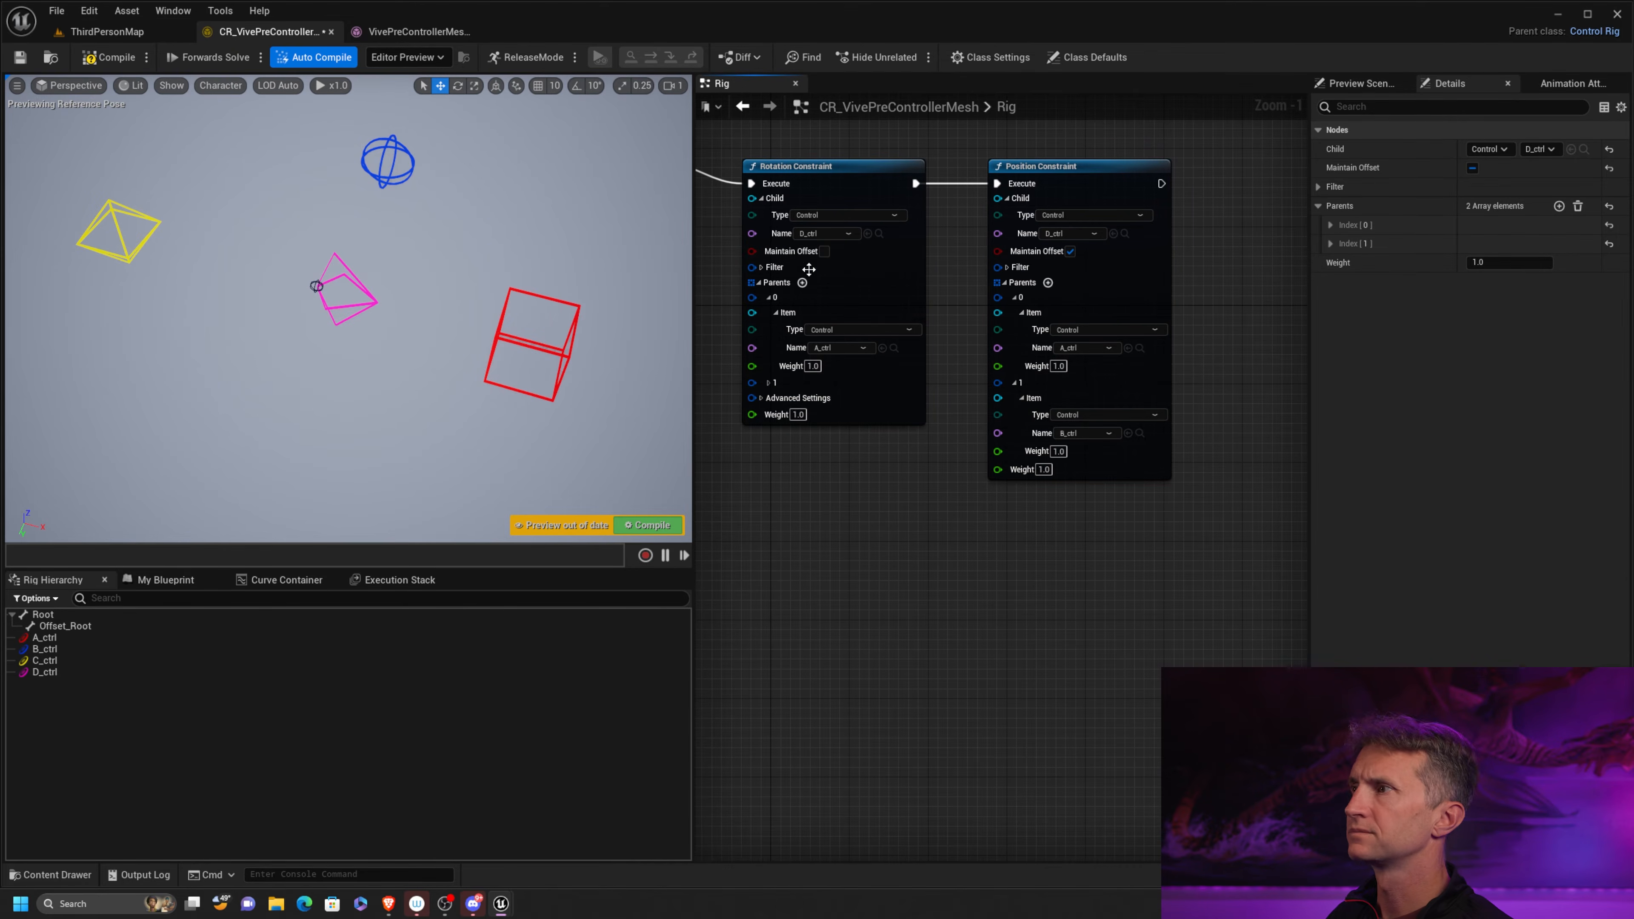
Reset the item and weight of parent index 1 to their defaults and collapse the entry
click(1329, 243)
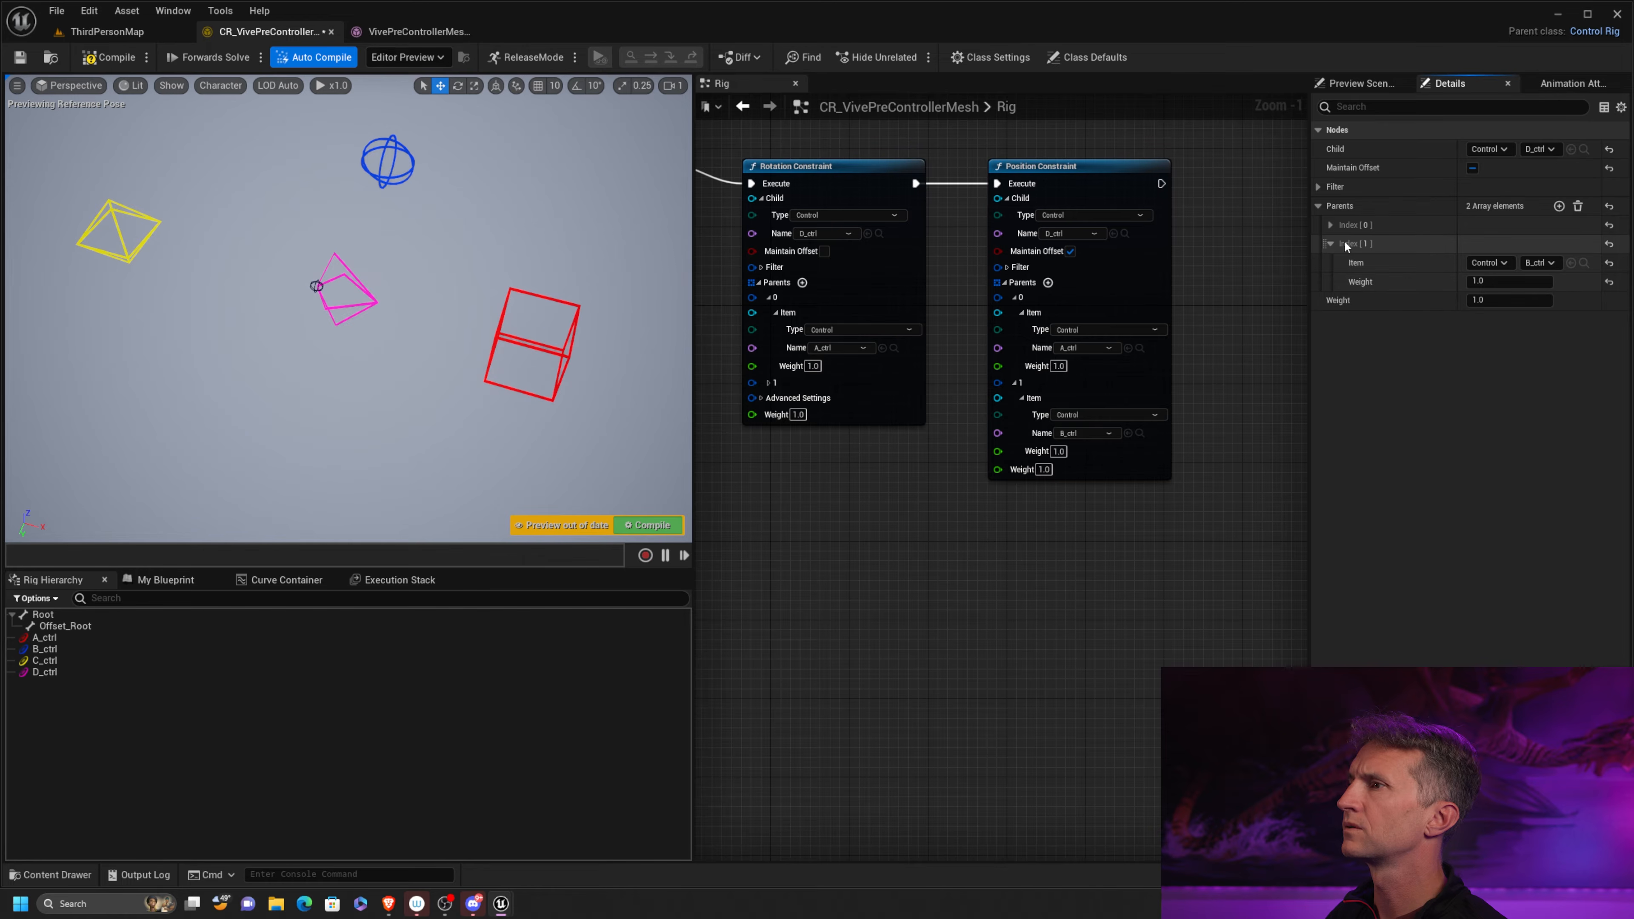
click(1608, 245)
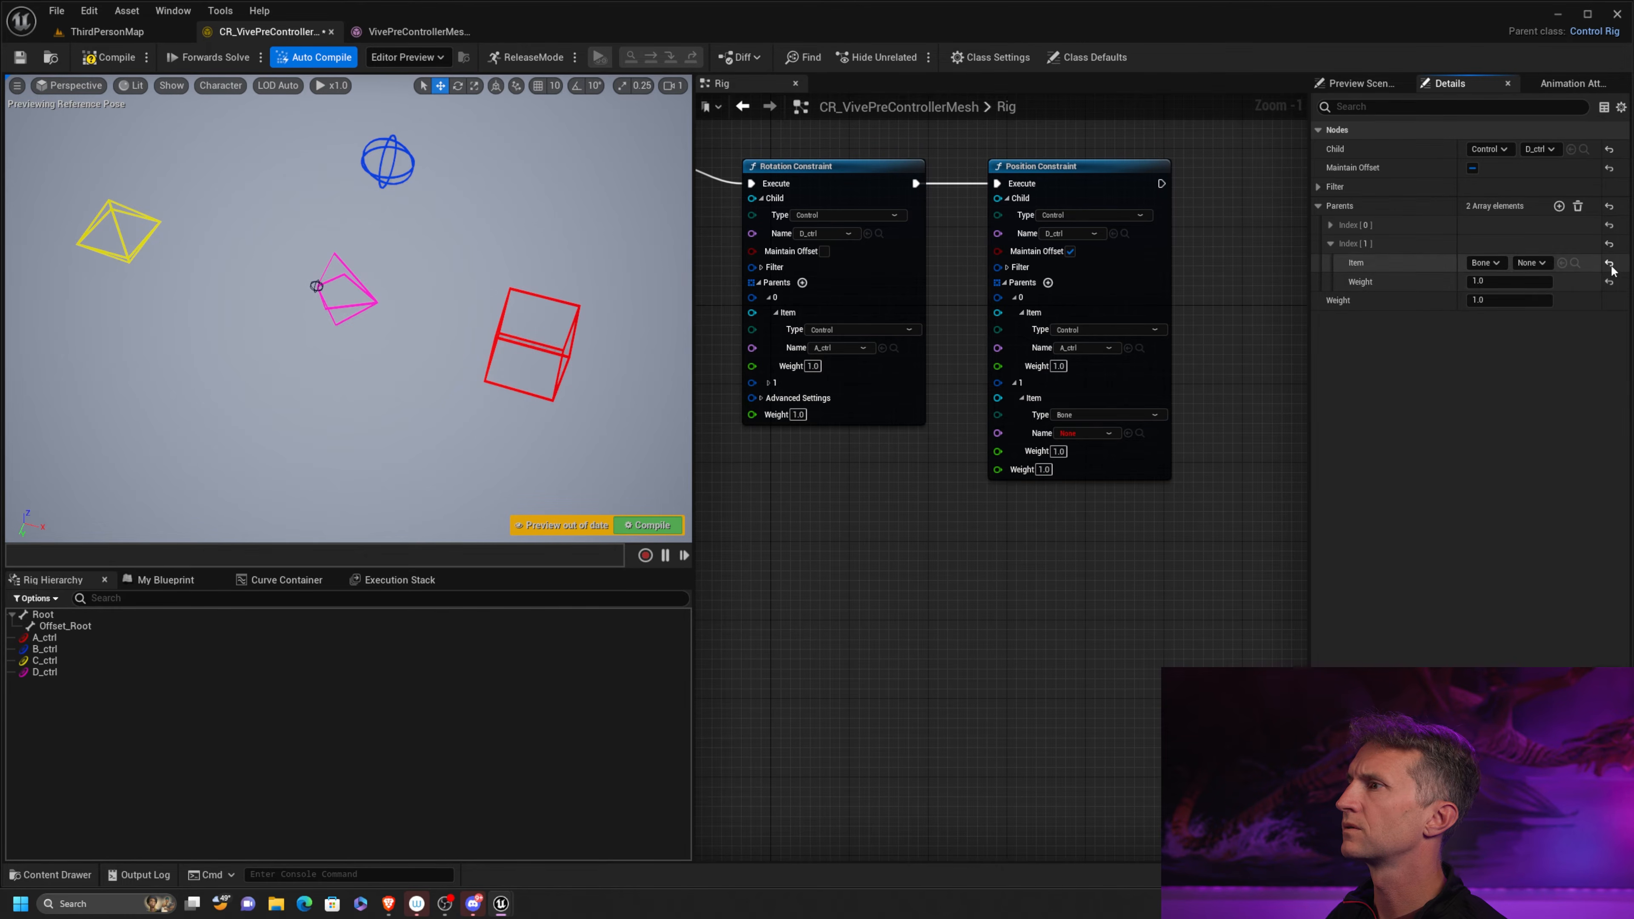
right_click(1367, 244)
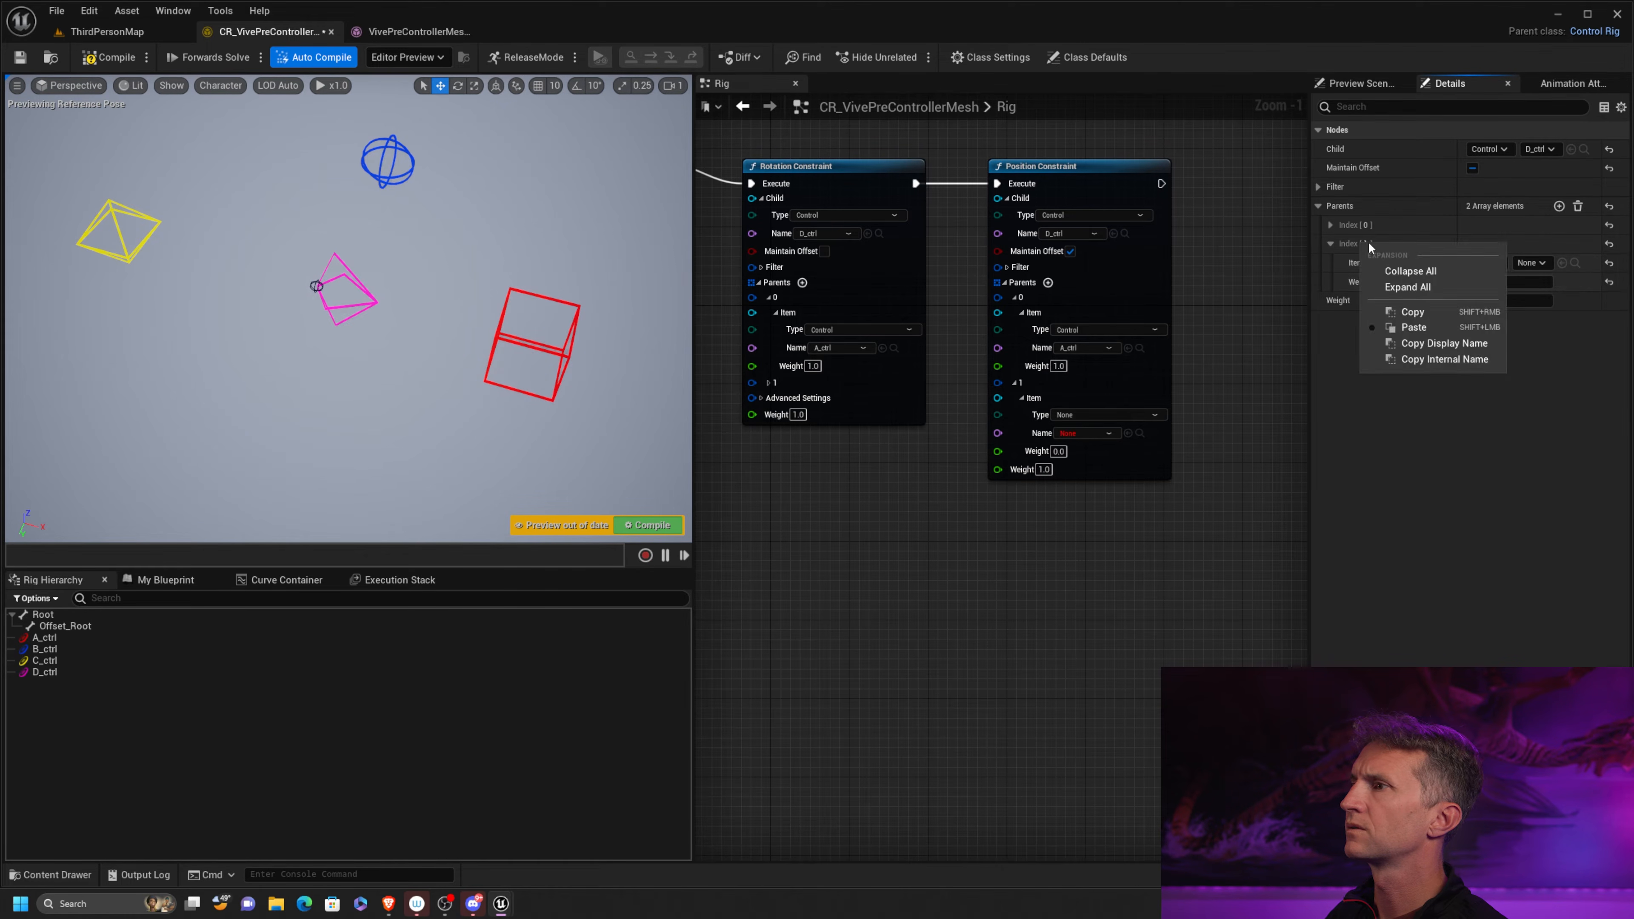
click(1330, 244)
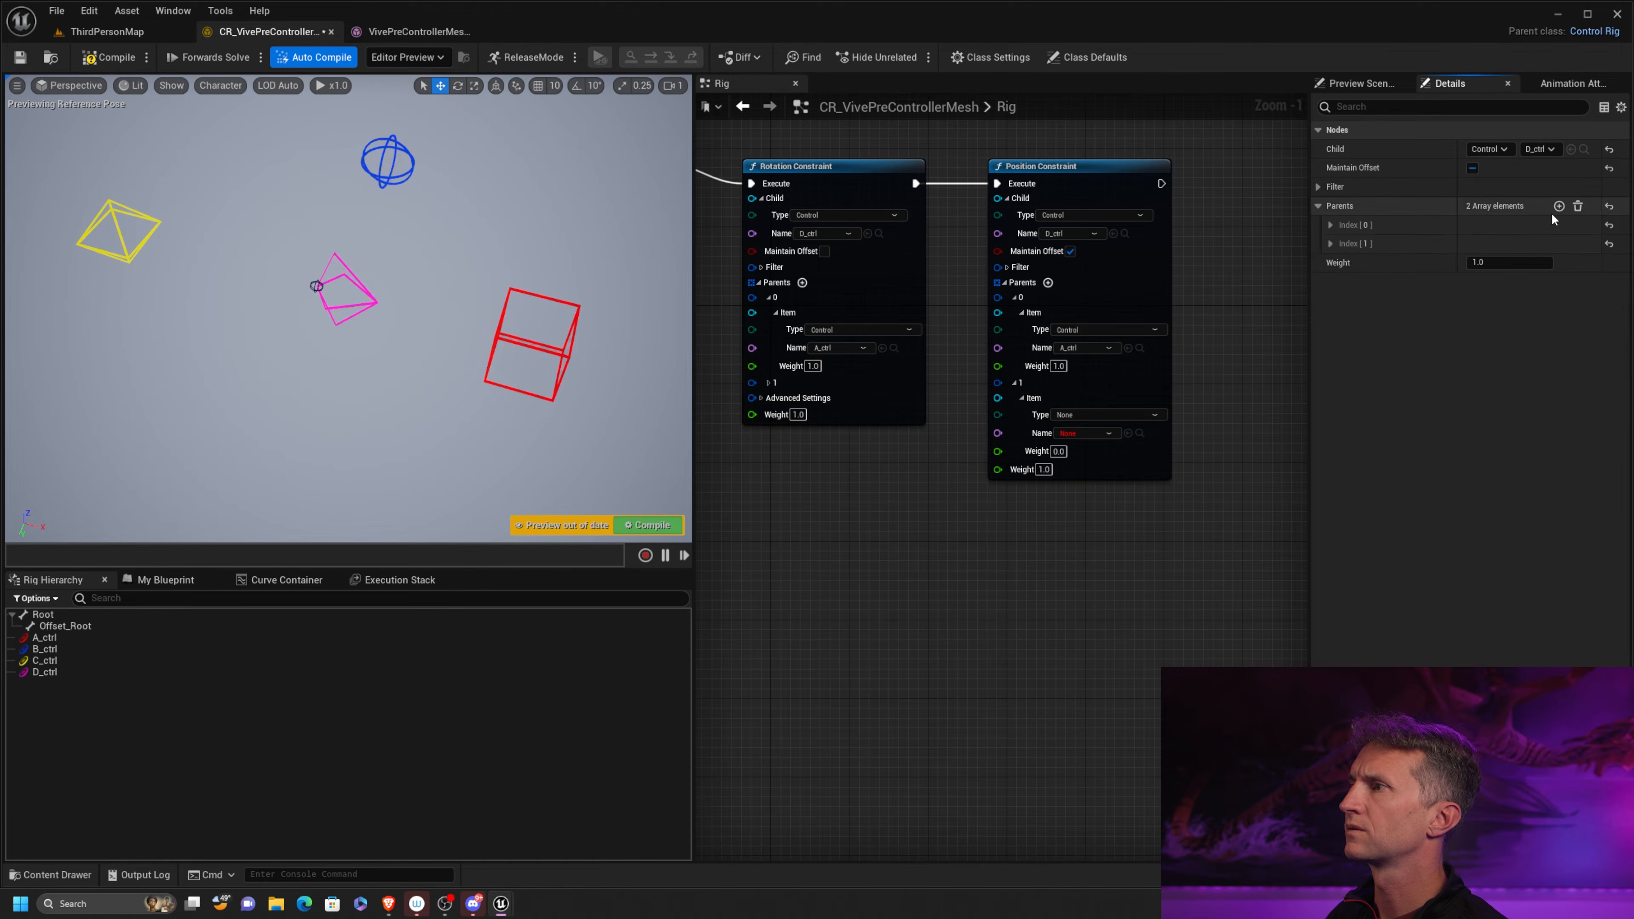
Clear the Parents arrays of both constraint nodes and check each node's parent settings
click(1577, 207)
click(896, 172)
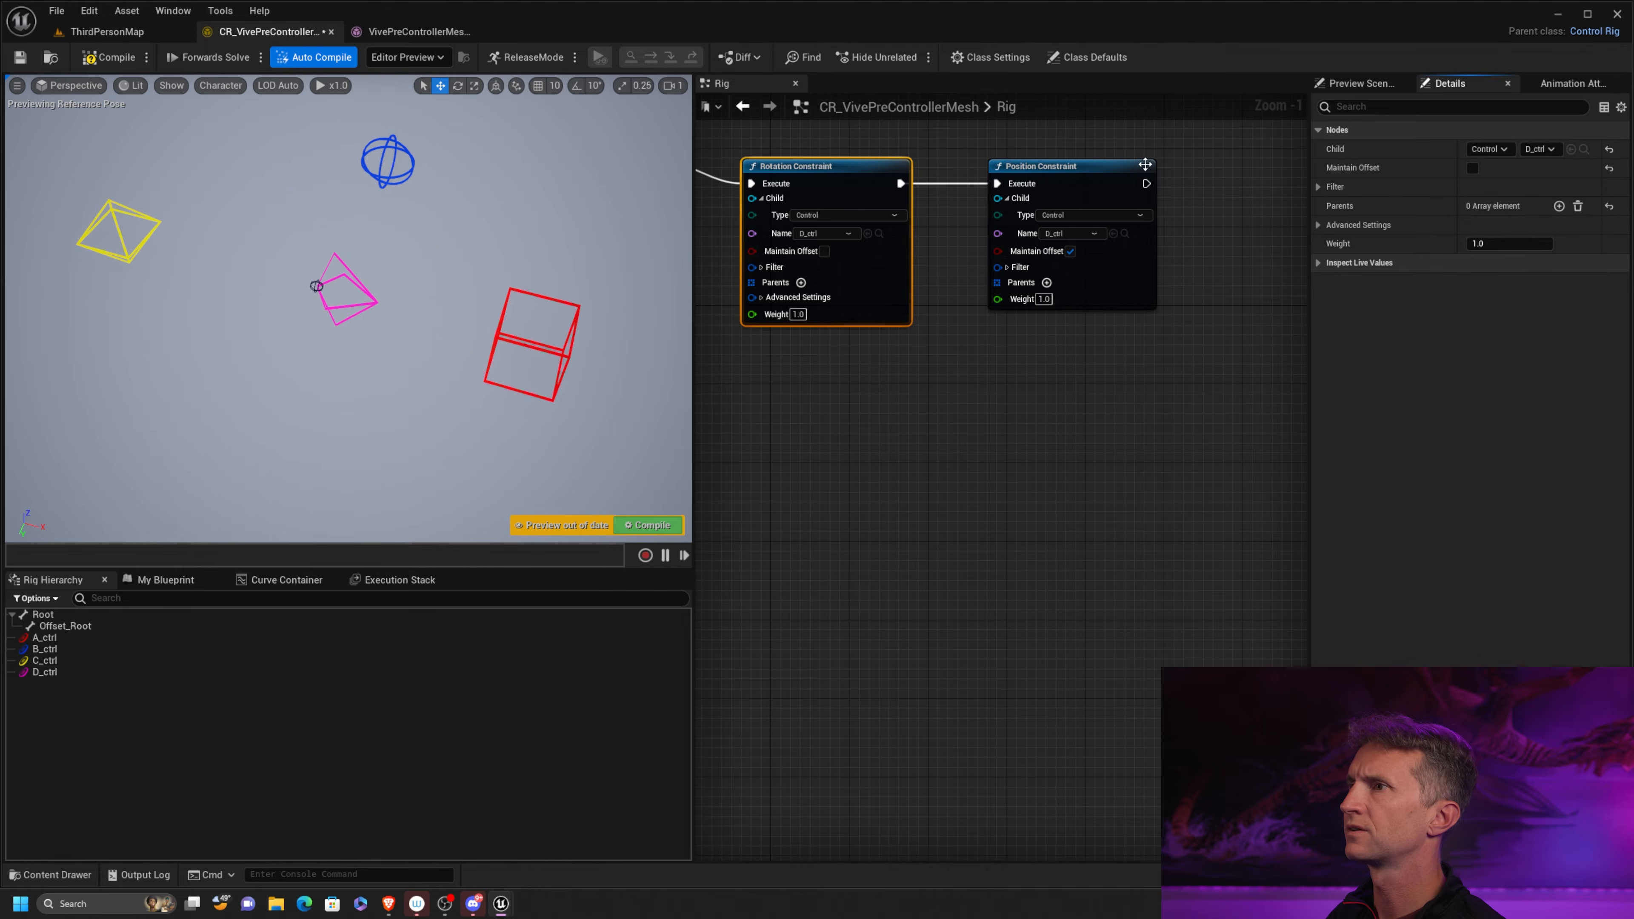
click(1144, 166)
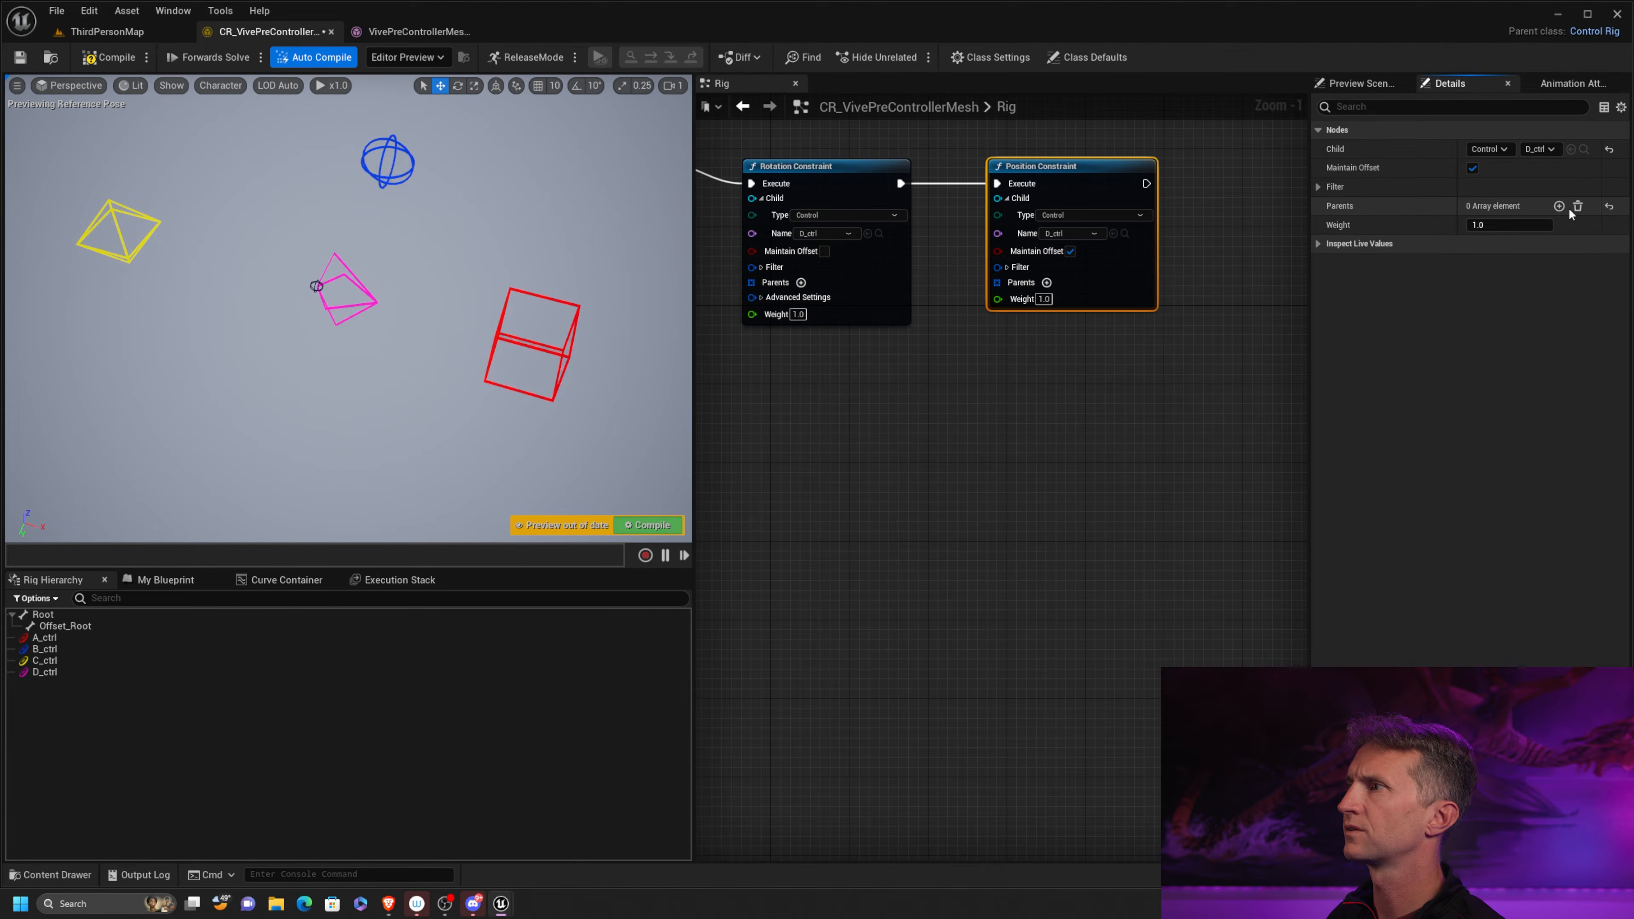
click(896, 172)
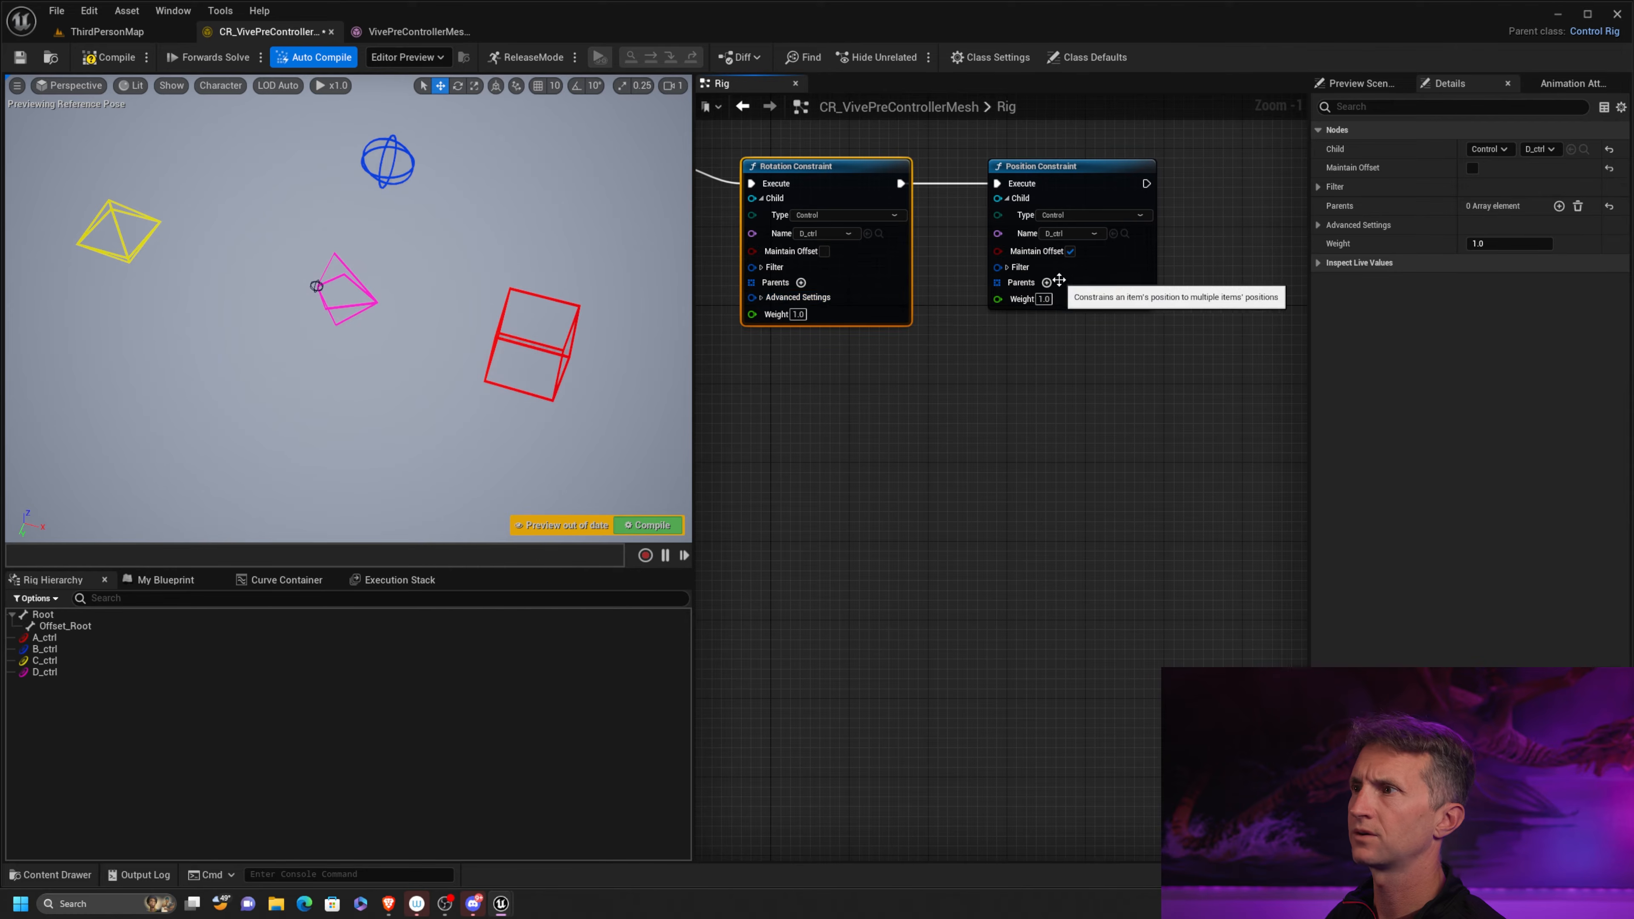
click(1095, 165)
right_drag(897, 351, 1004, 403)
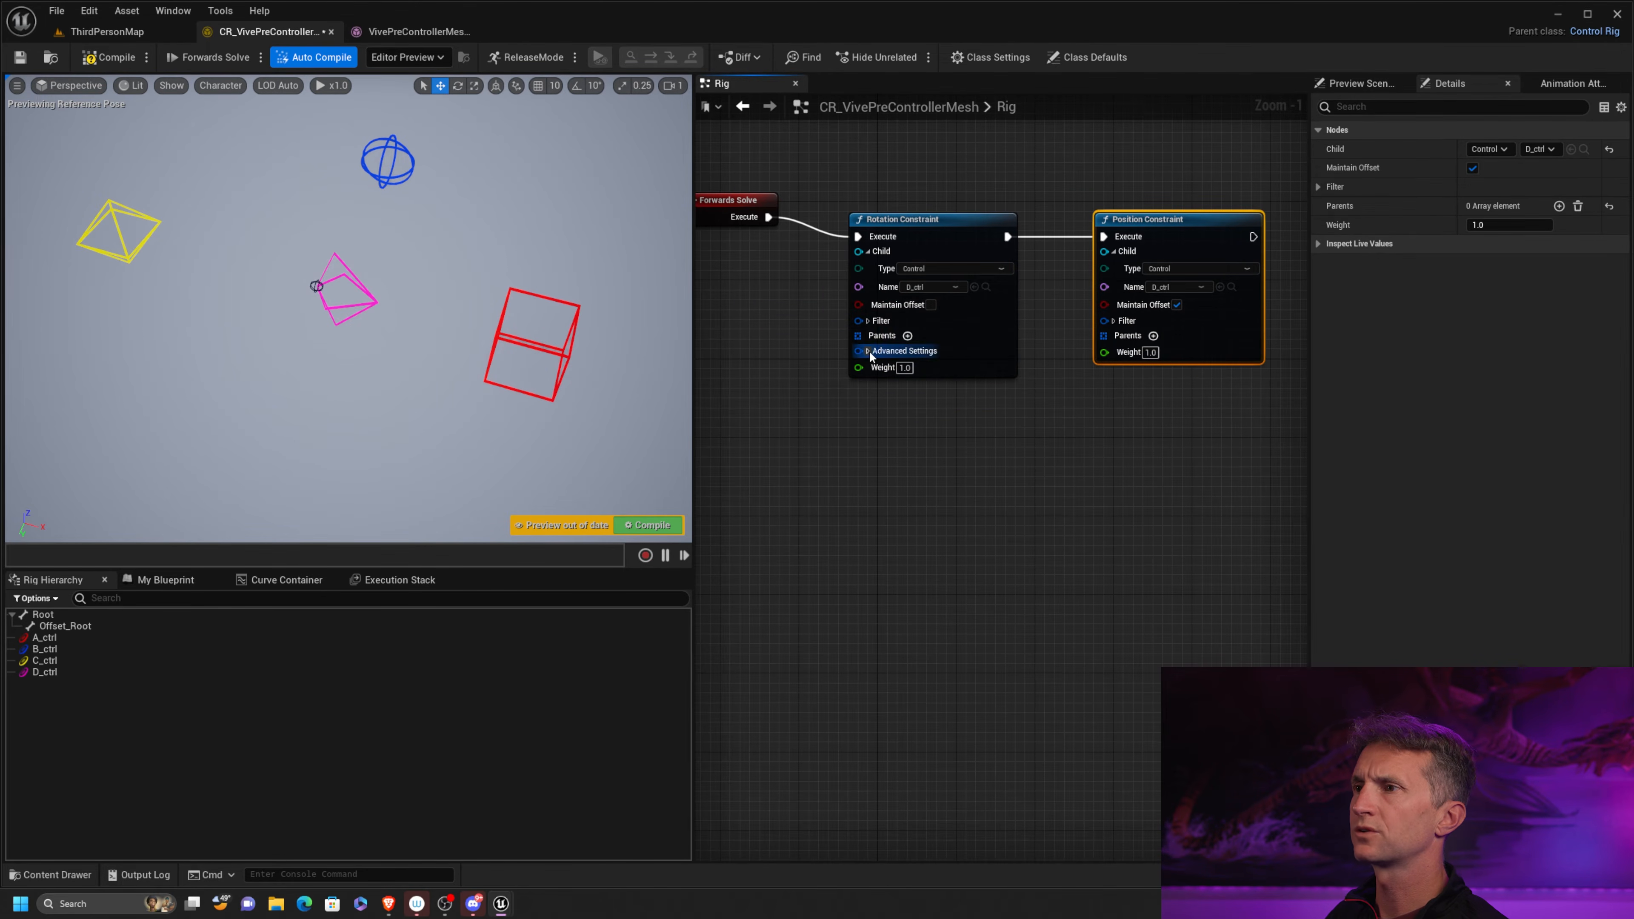
Add one parent to the Rotation Constraint, with its item type set to Control and its name to A_ctrl
click(907, 336)
click(980, 382)
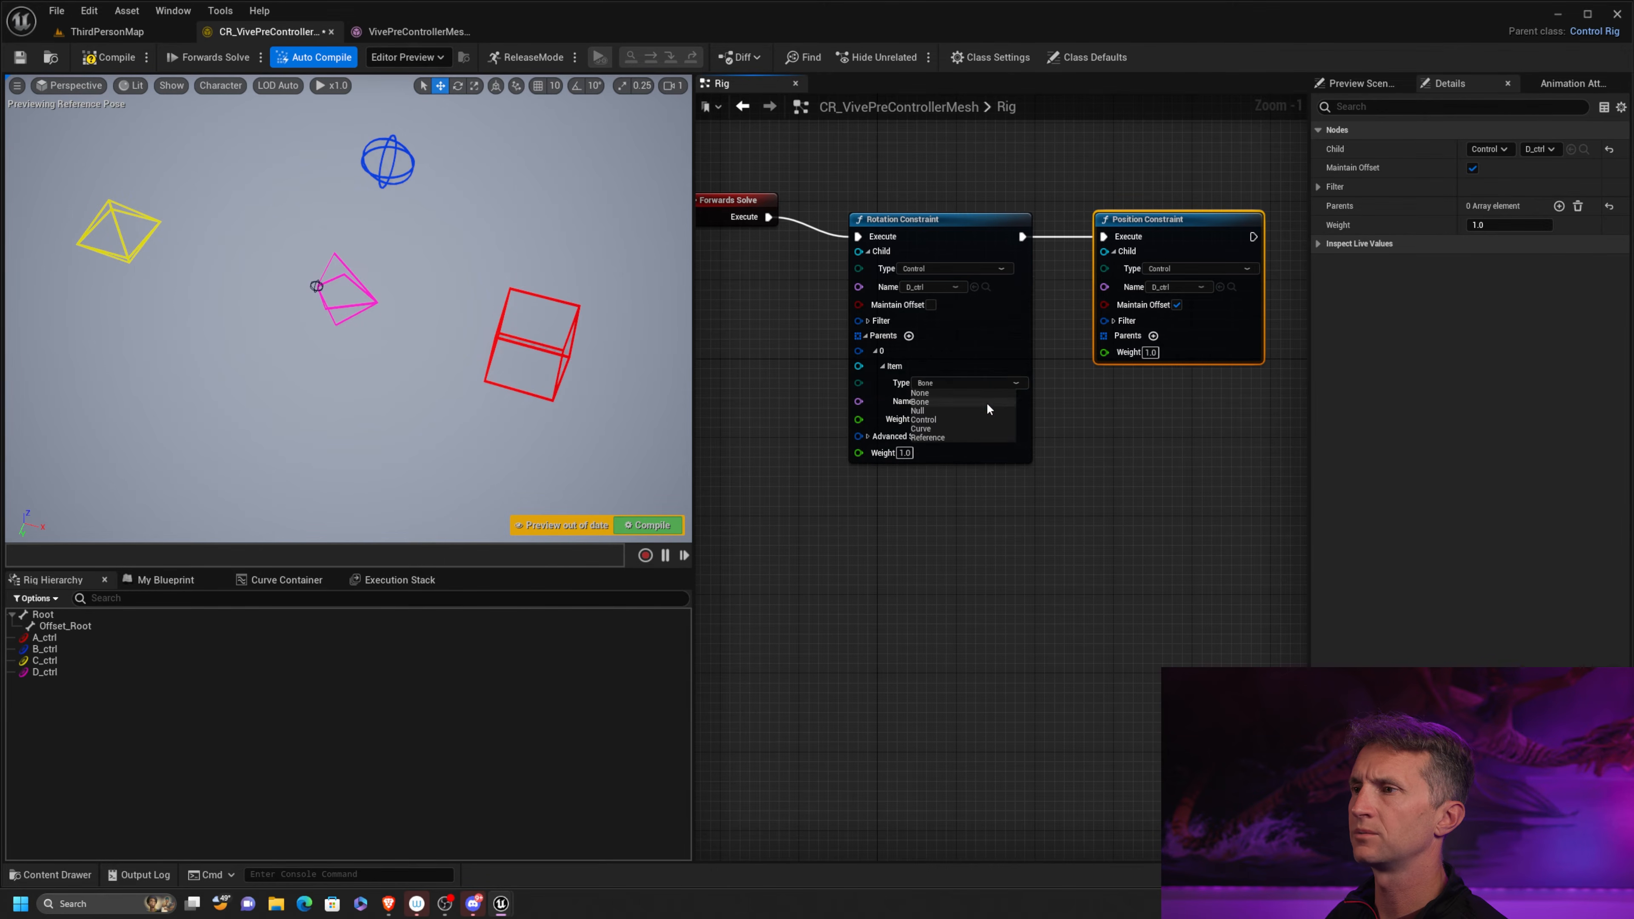
click(987, 402)
click(961, 400)
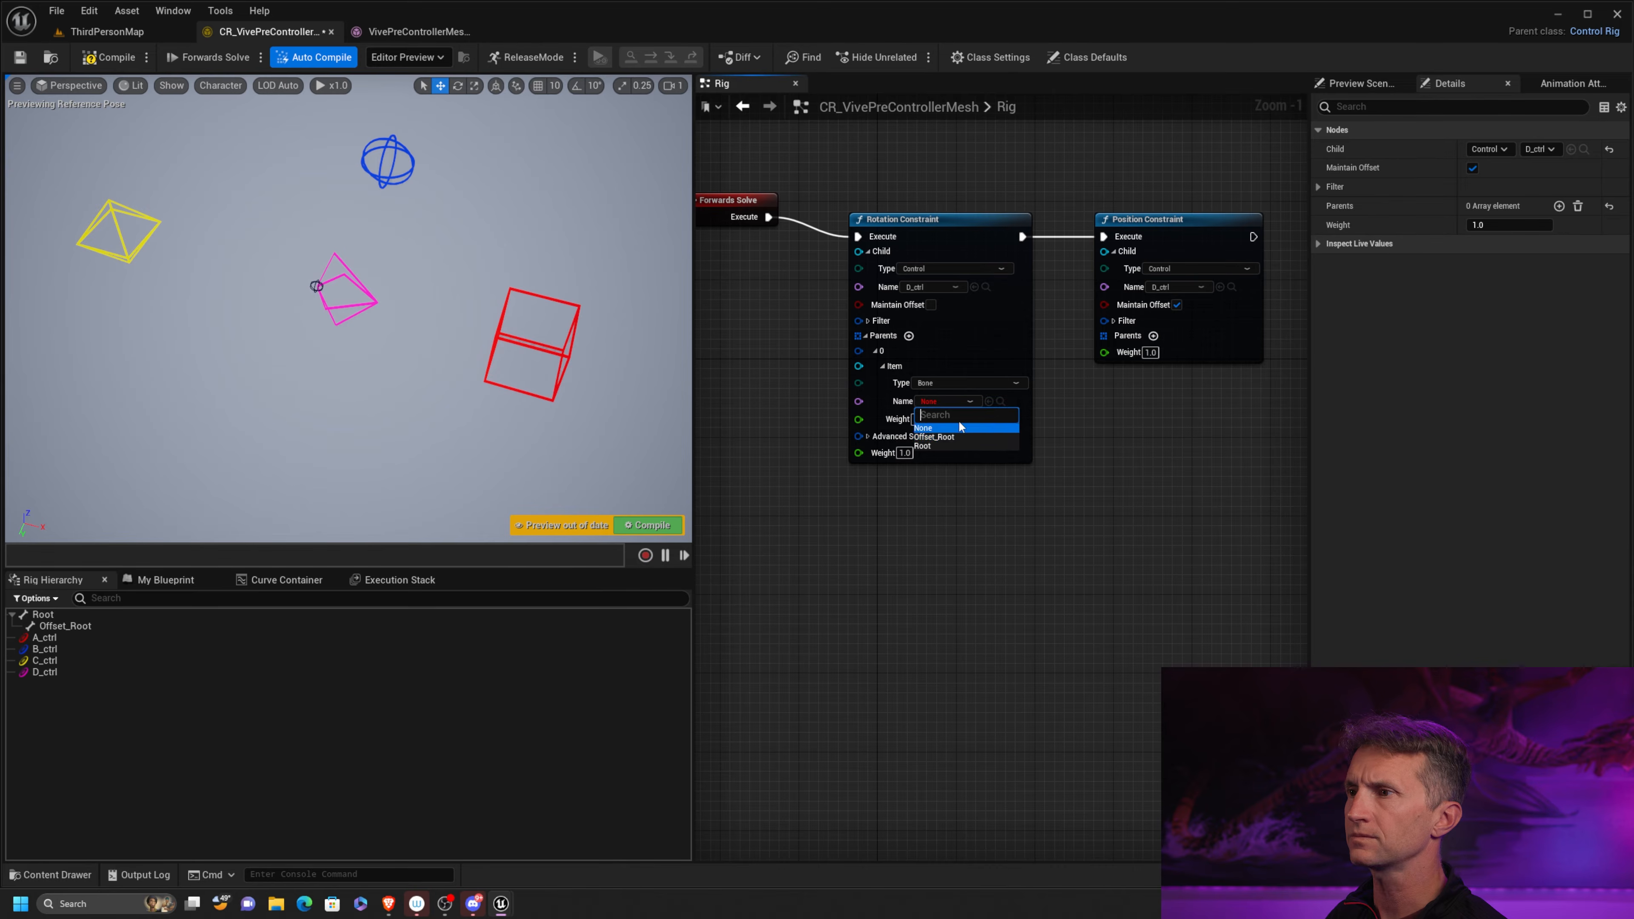
click(977, 386)
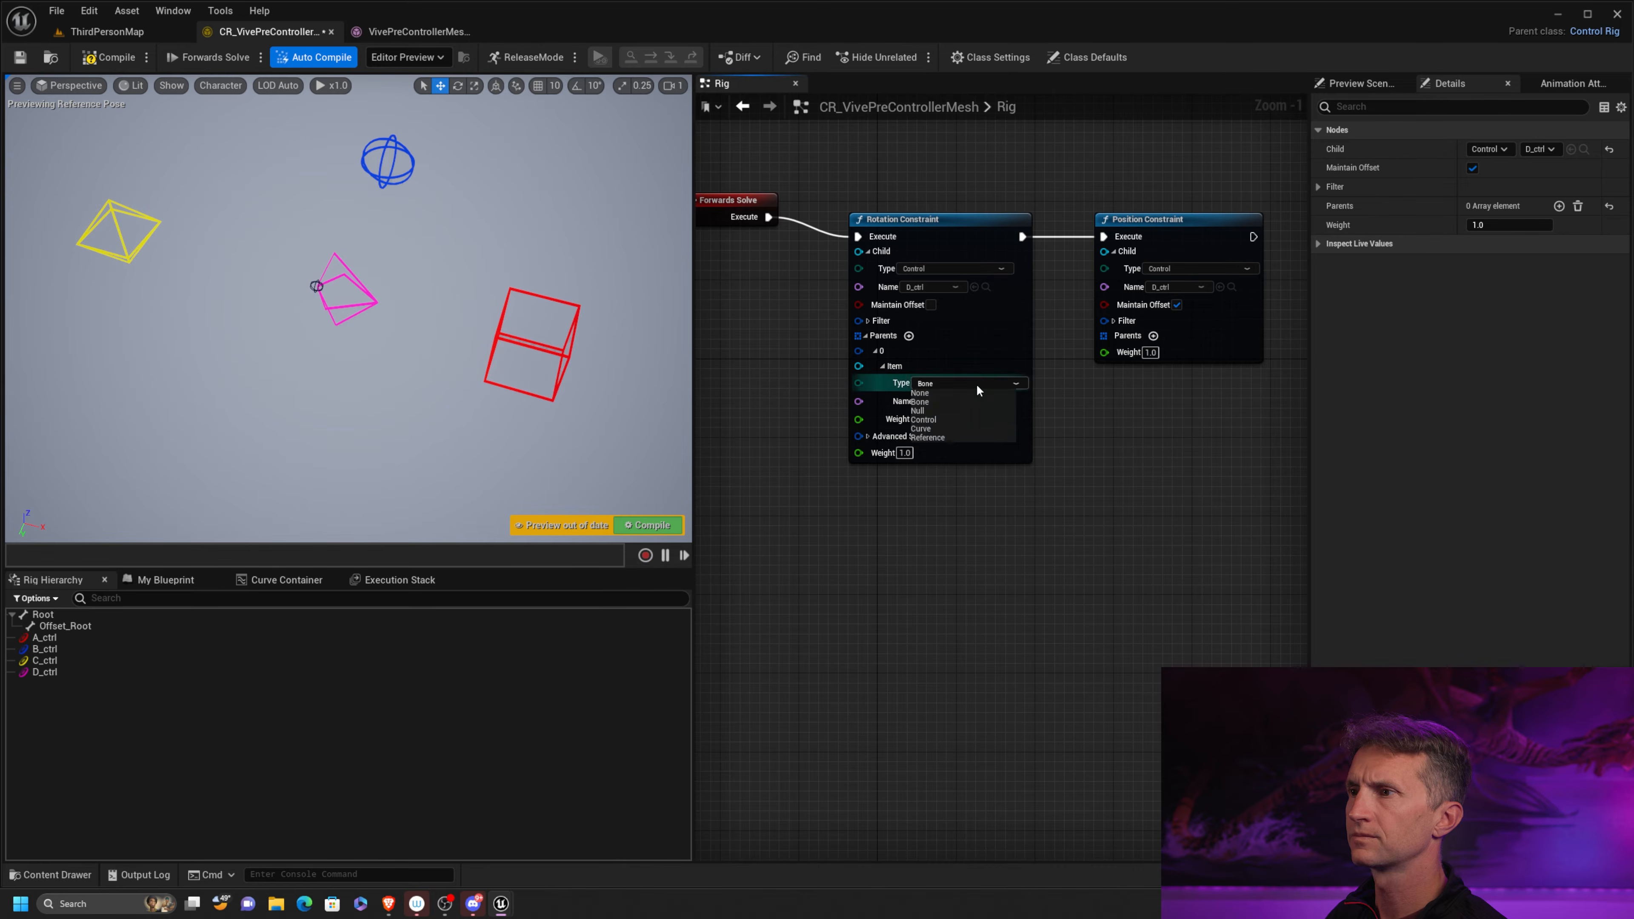
click(938, 419)
click(948, 399)
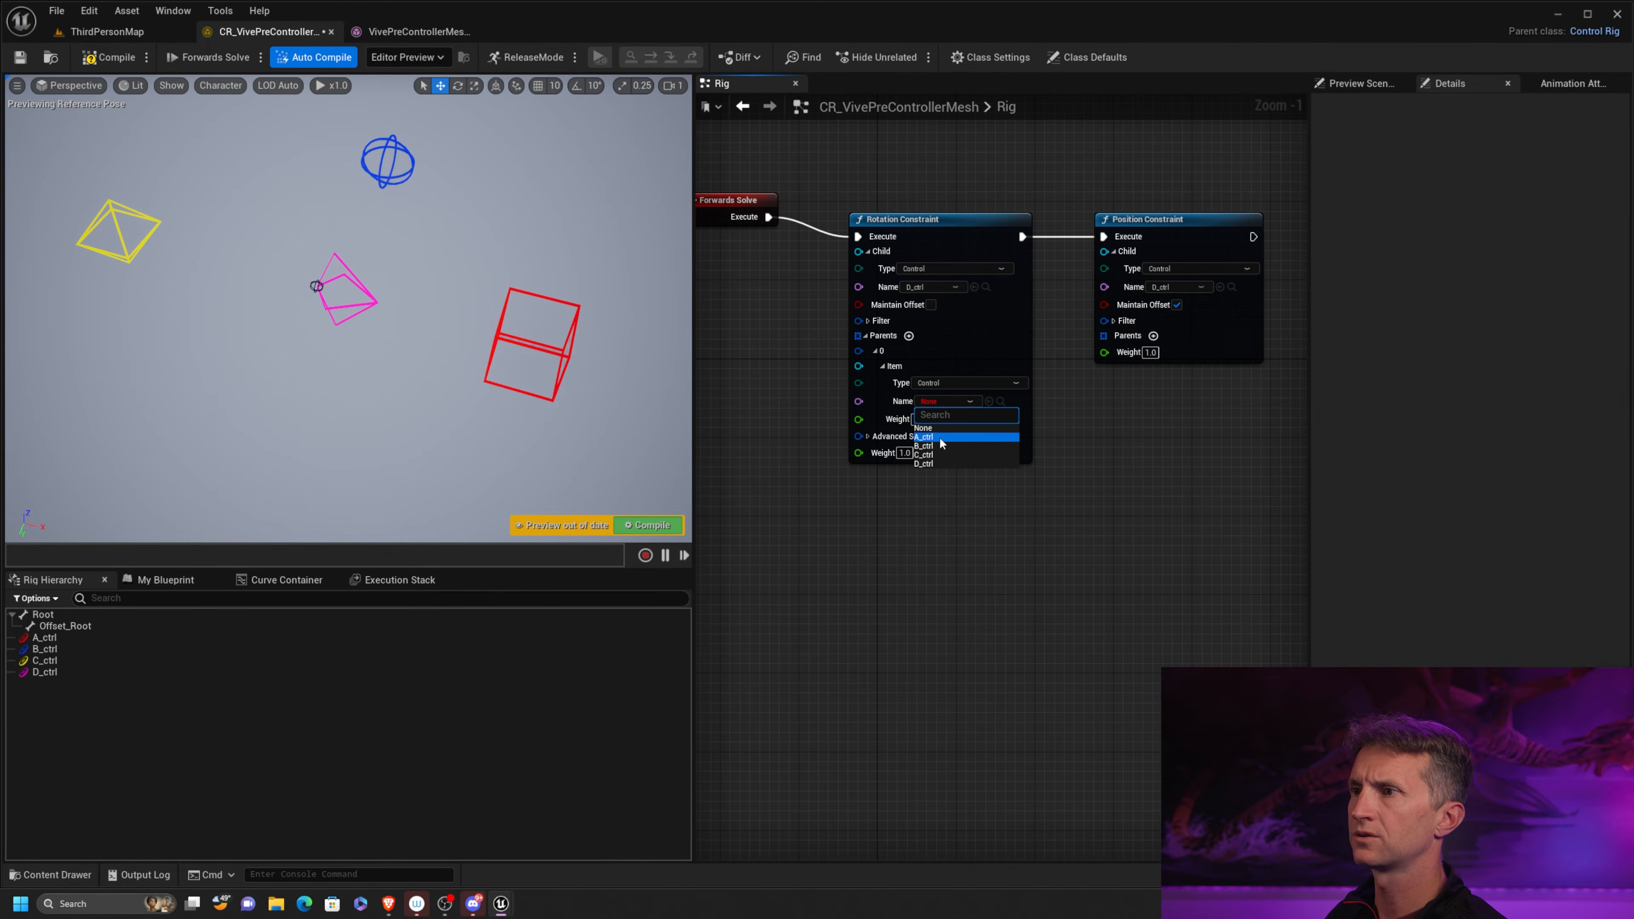
click(940, 438)
Add a parent to the Position Constraint with type Control and name A_ctrl, and compile the rig
right_drag(1196, 382, 967, 389)
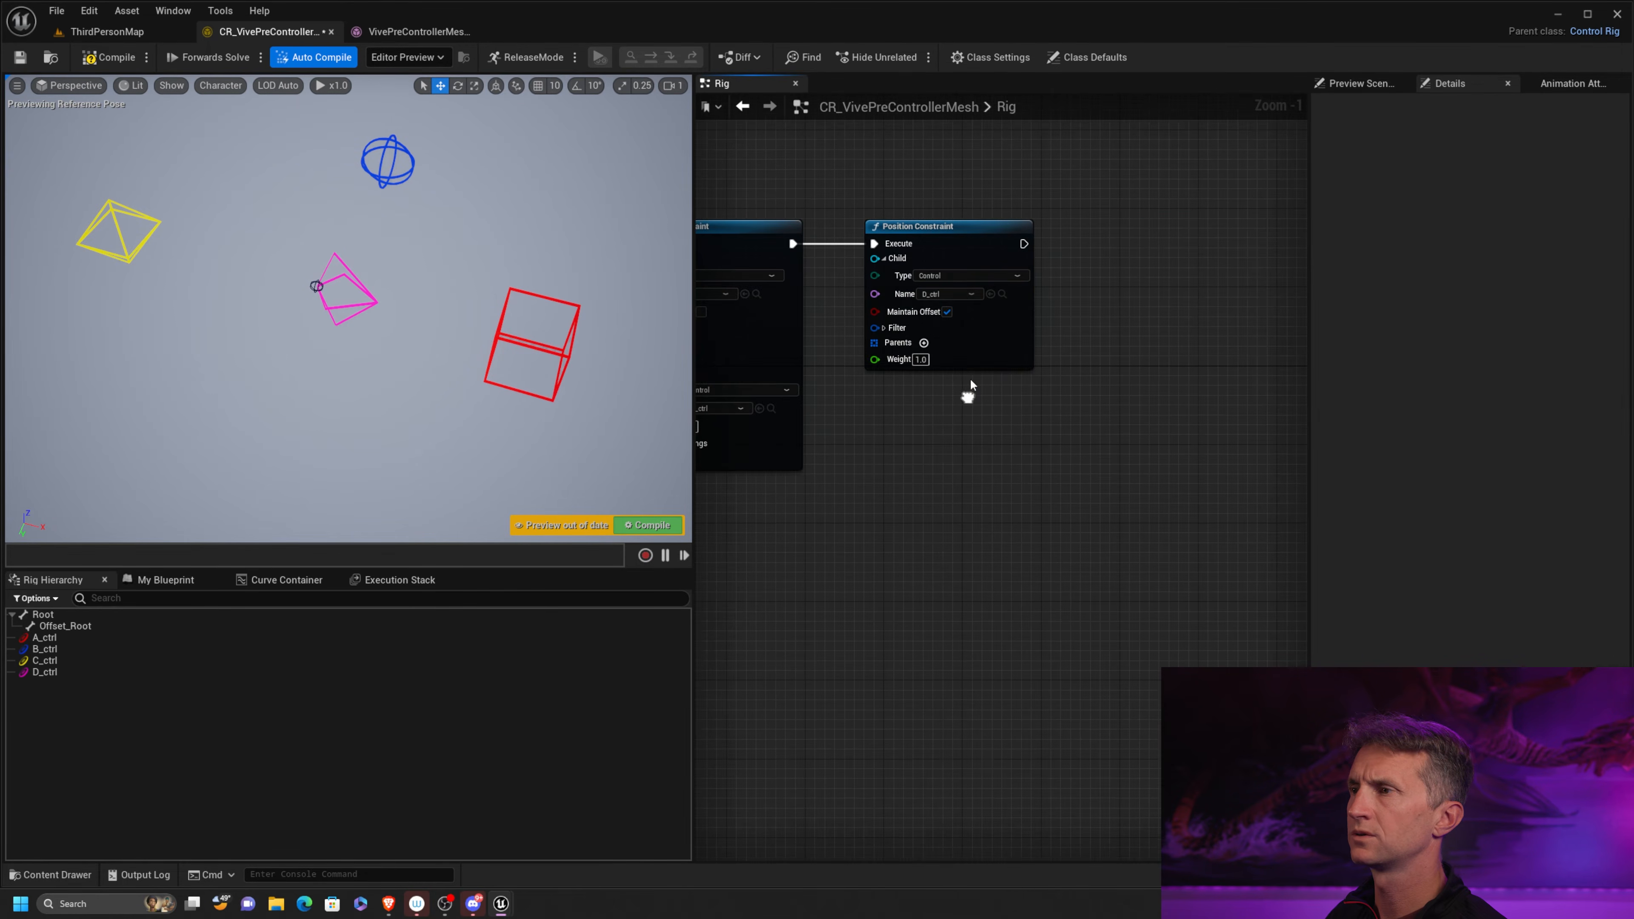
click(923, 343)
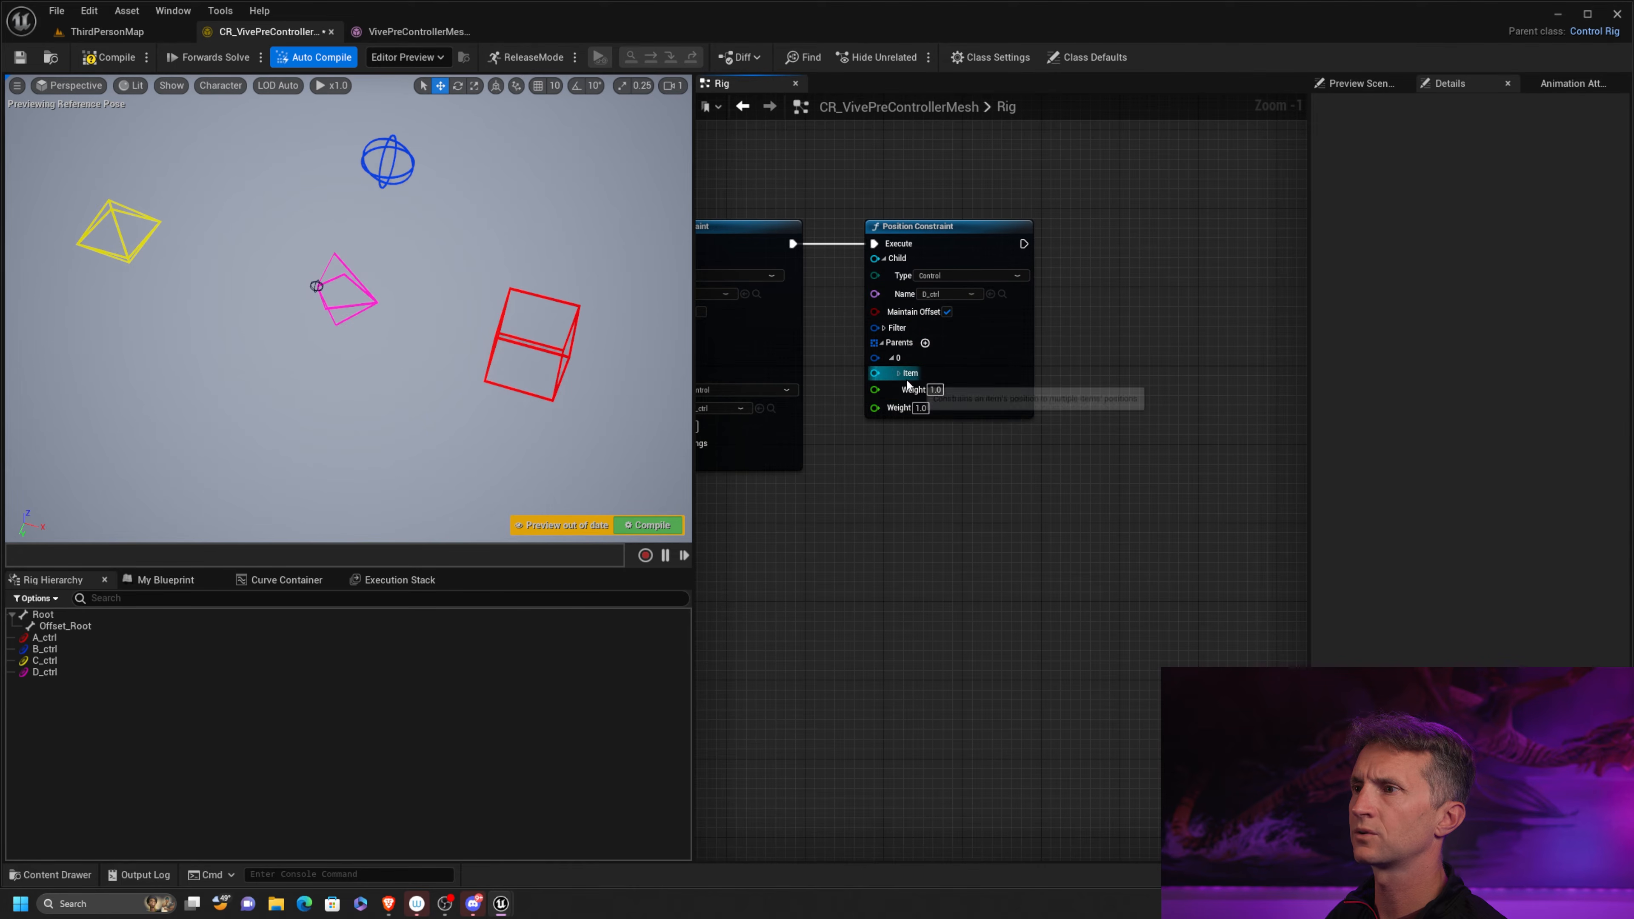
click(901, 373)
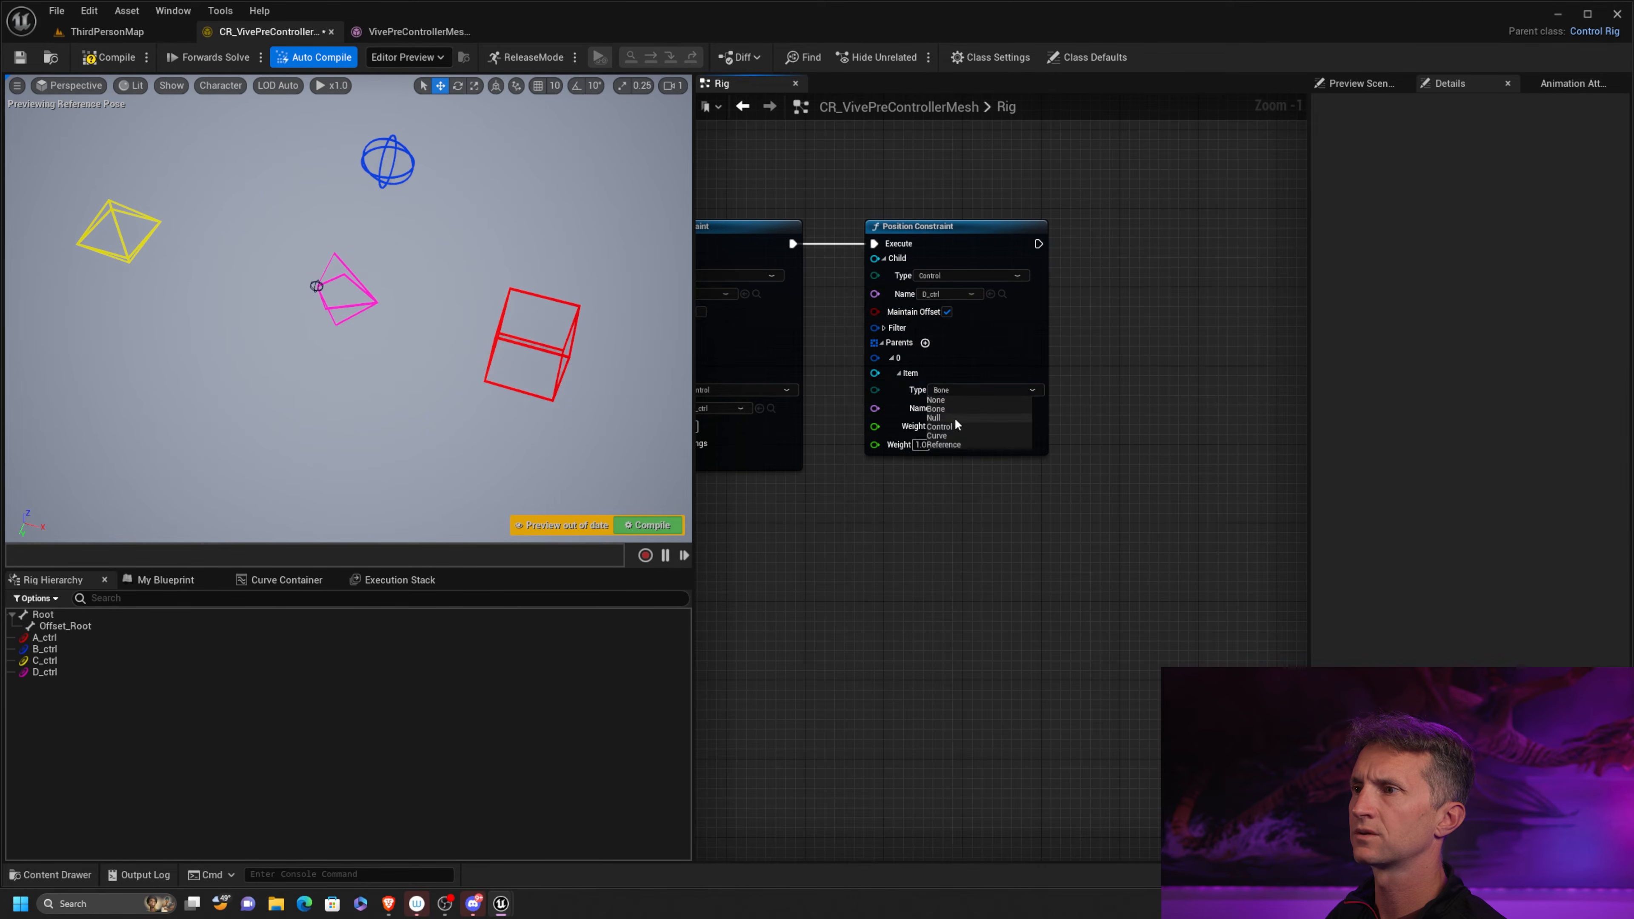
click(978, 412)
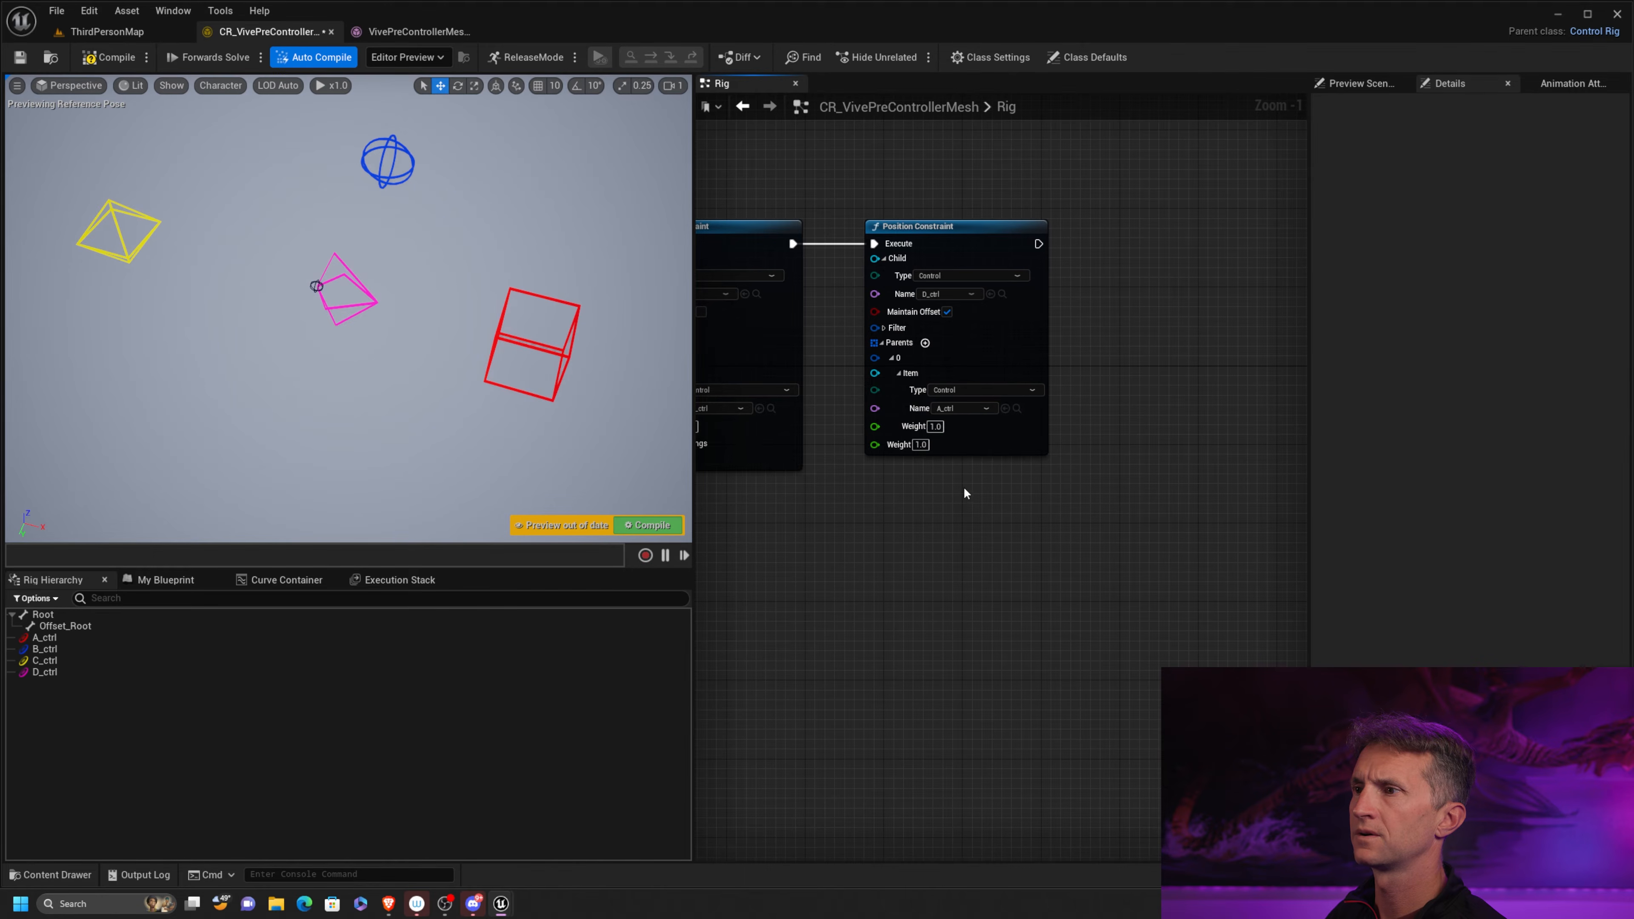
right_drag(964, 490, 1182, 473)
click(98, 64)
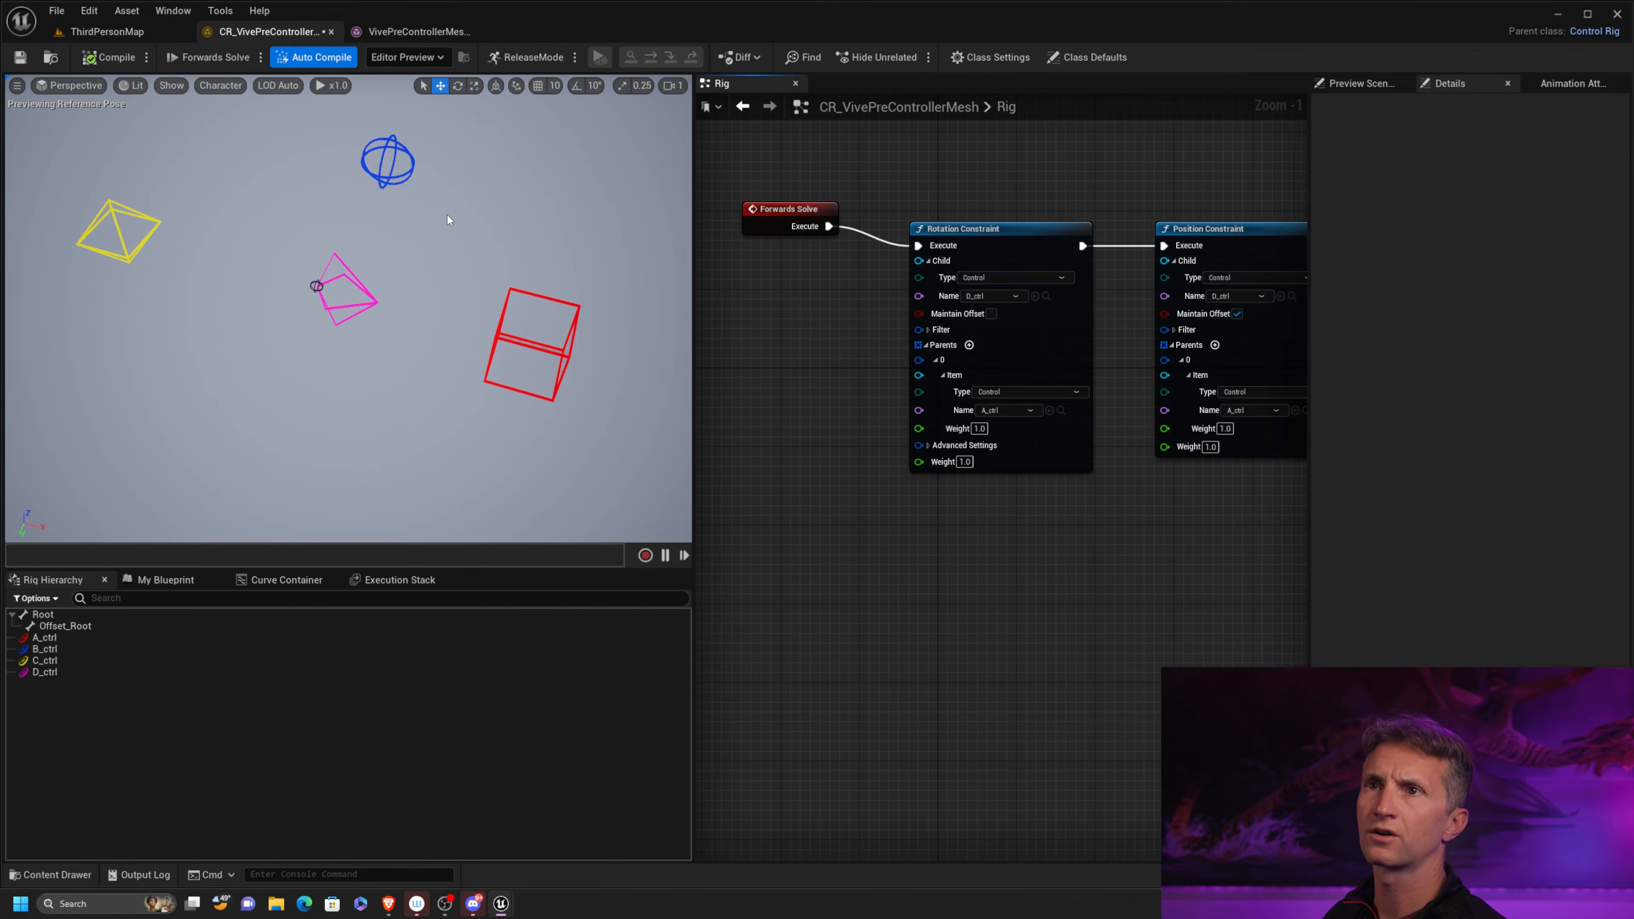
Move A_ctrl in the viewport to test how the chained constraints drive D_ctrl, and recompile to reset the pose
click(557, 299)
drag(532, 344, 597, 322)
click(111, 59)
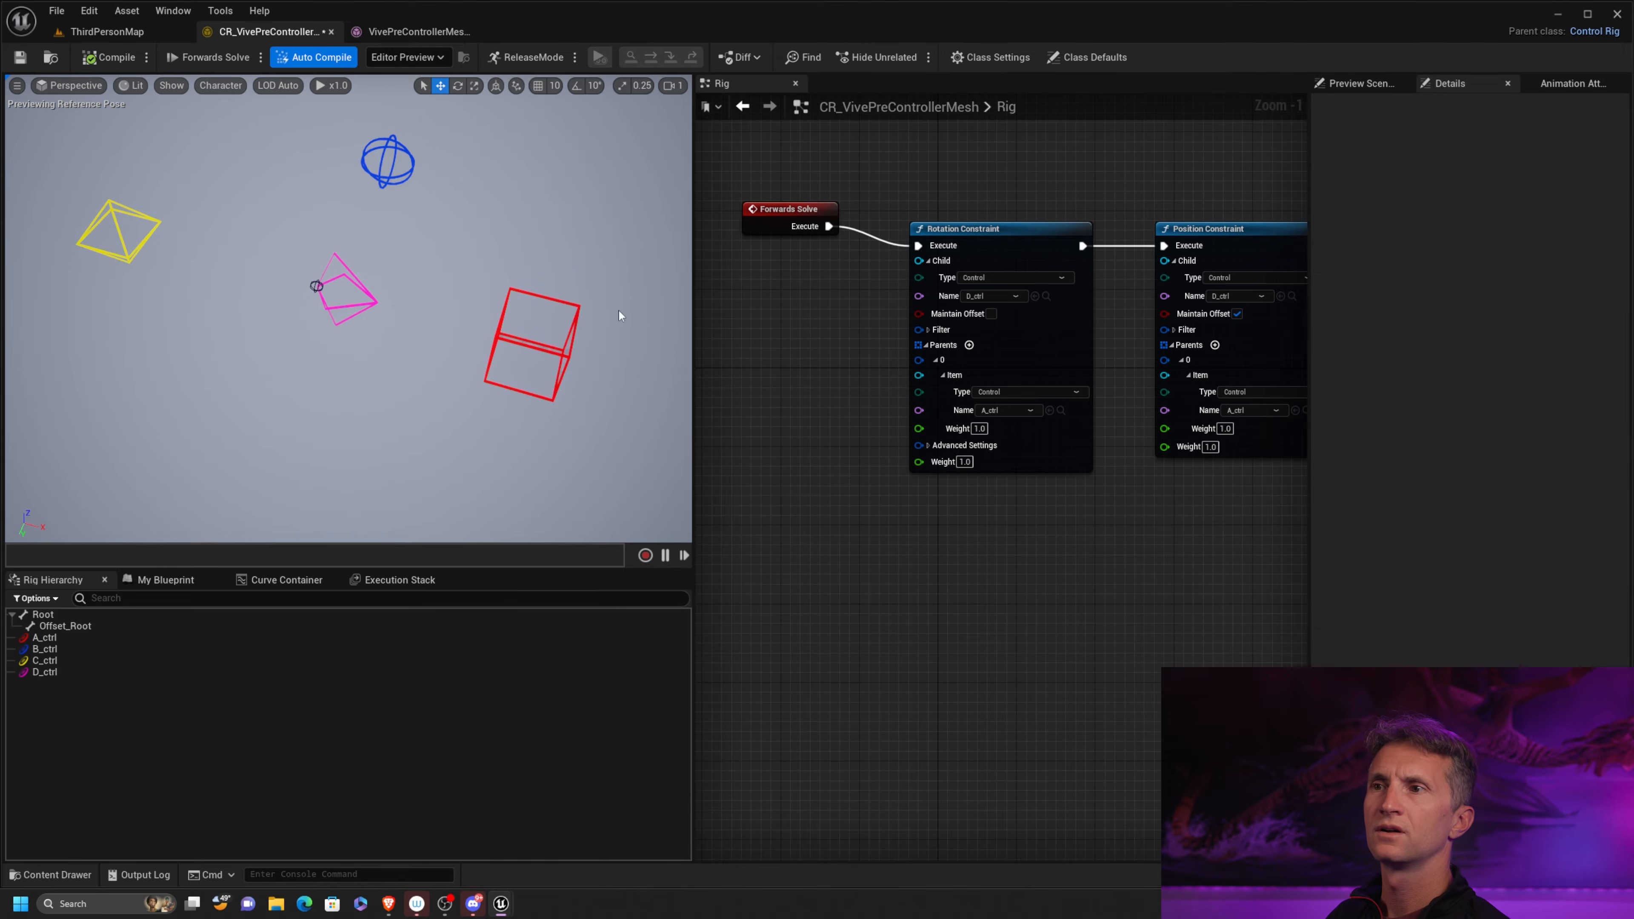
Rotate A_ctrl to test the chained constraints' effect on D_ctrl, and undo the rotation
click(548, 350)
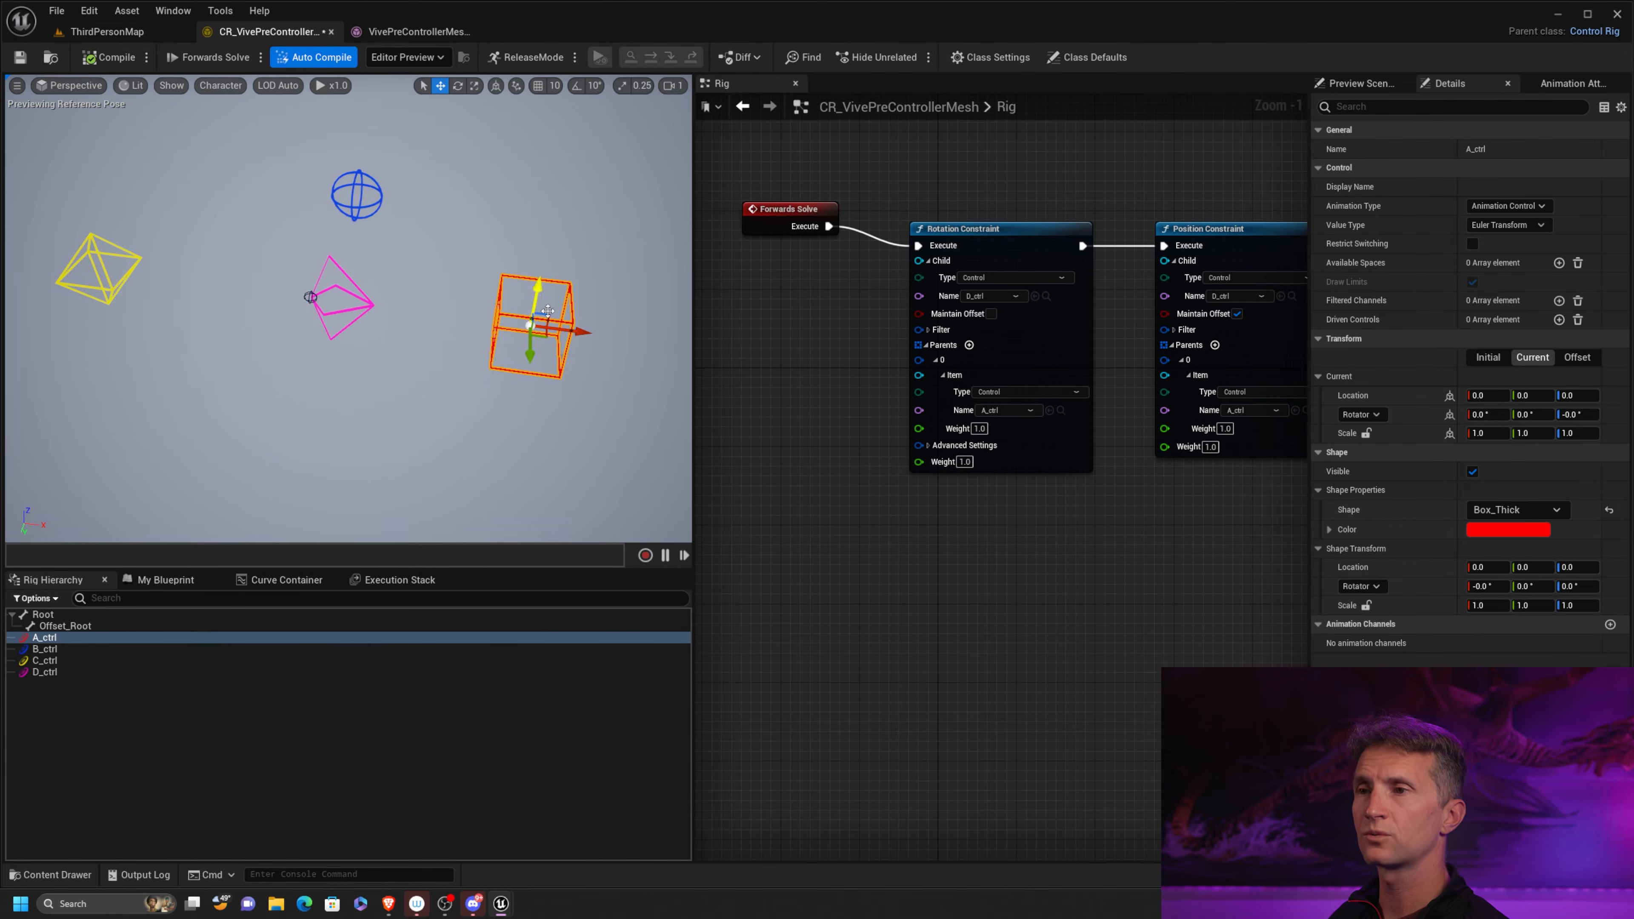
key(e)
drag(611, 332, 748, 245)
key(ctrl+z)
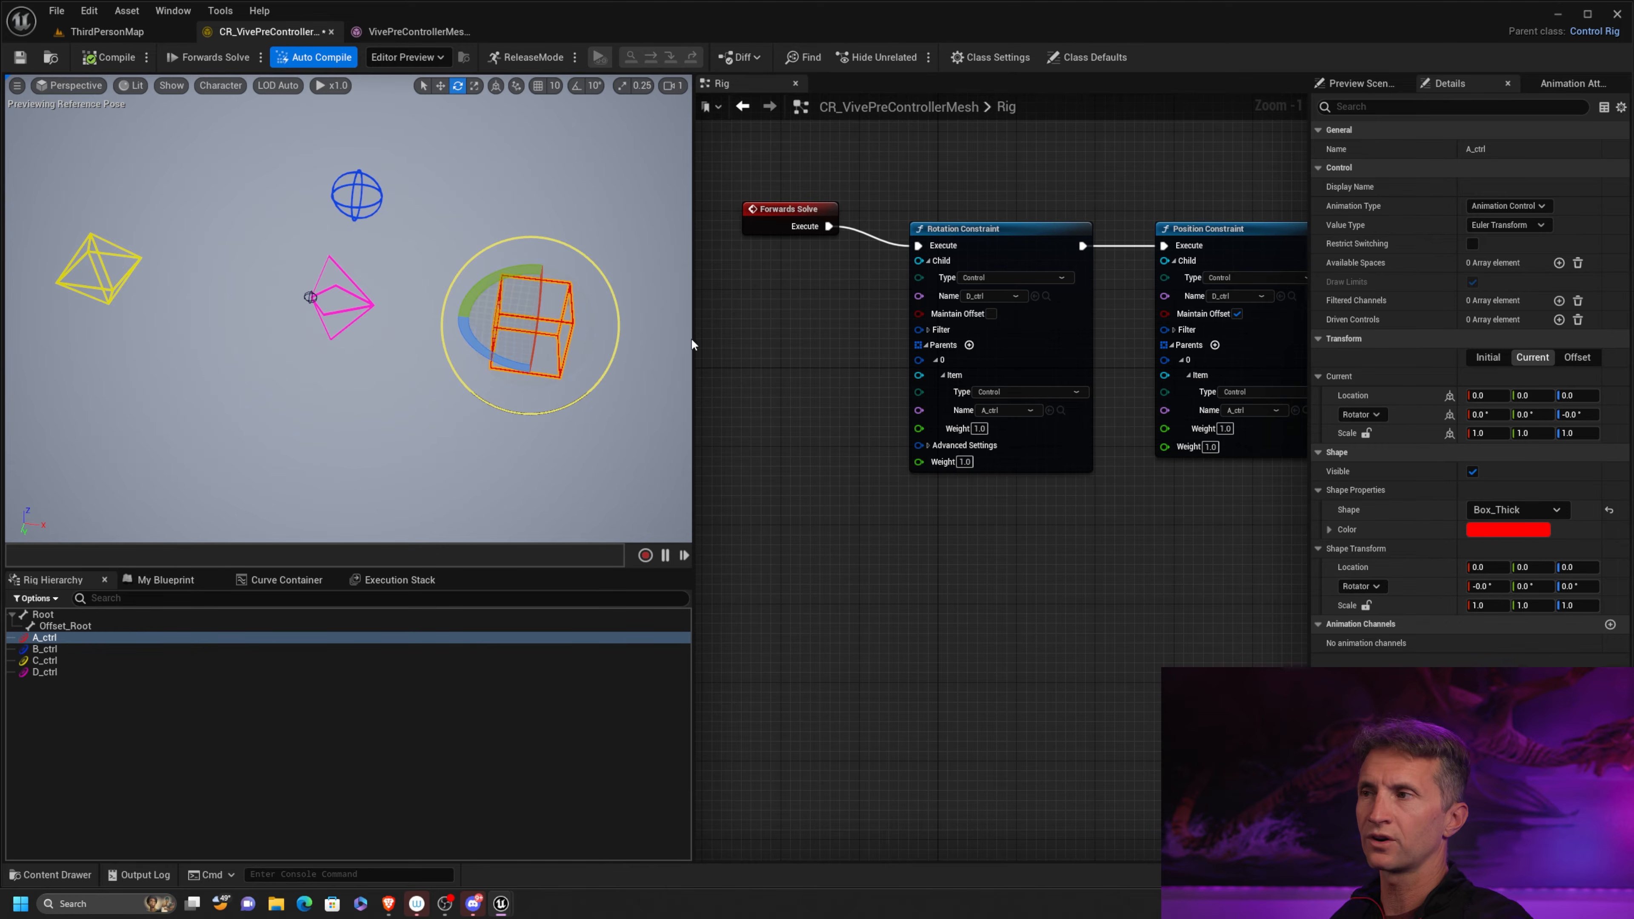
Move the Forwards Solve node below the constraint chain and disconnect it from the Rotation Constraint
scroll(862, 385, down, 2)
right_drag(794, 384, 852, 364)
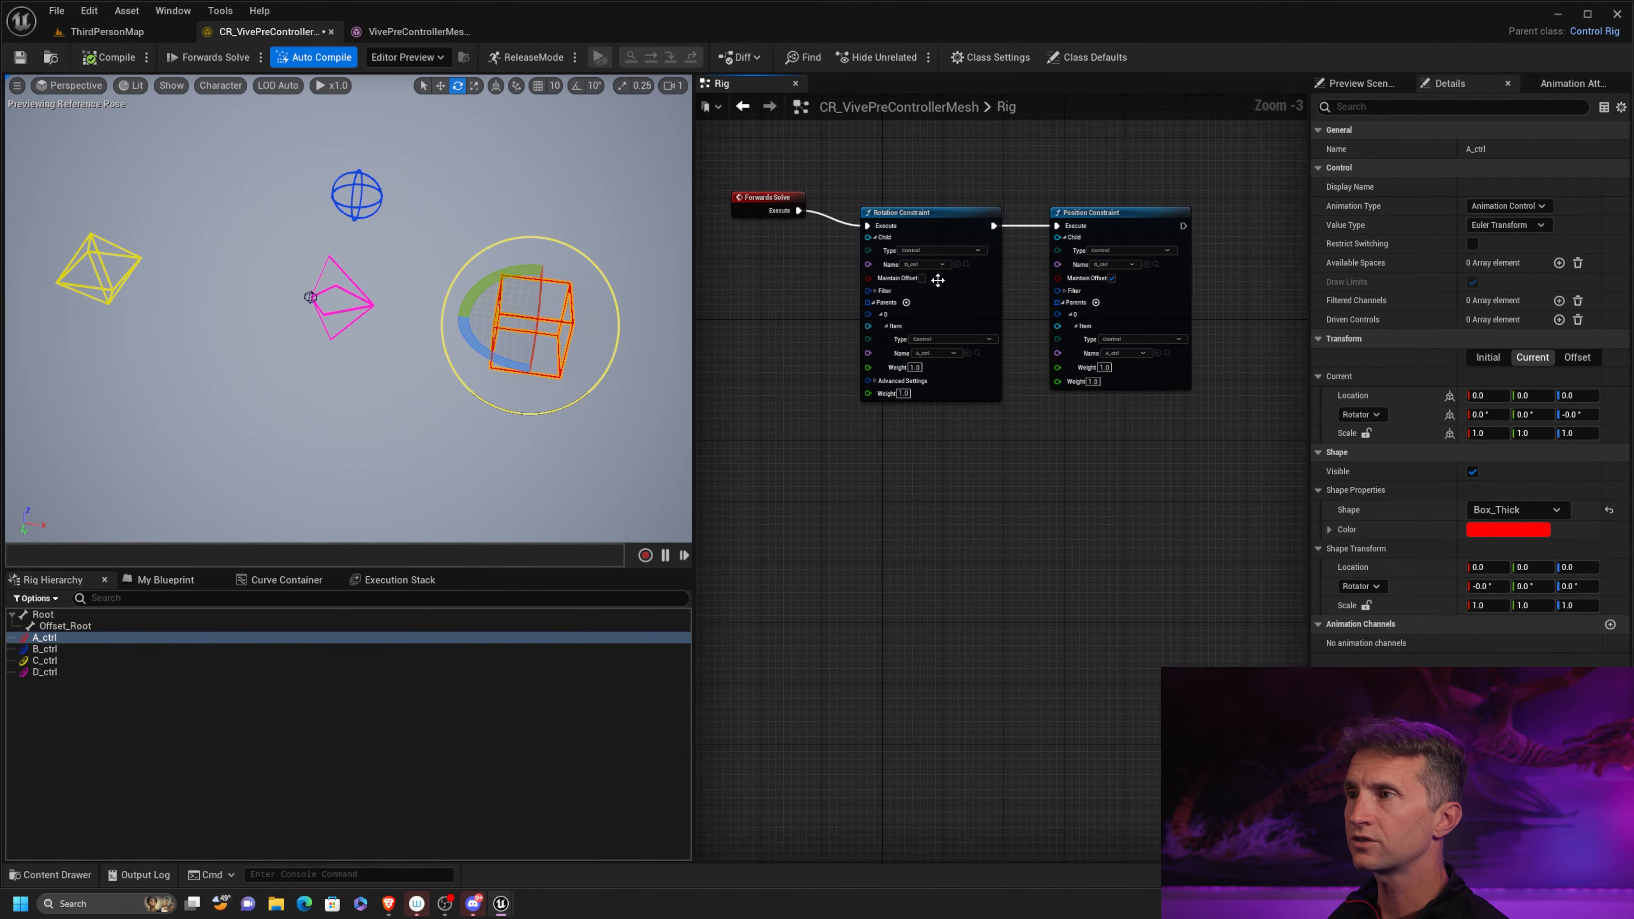
drag(770, 196, 733, 423)
alt+click(750, 438)
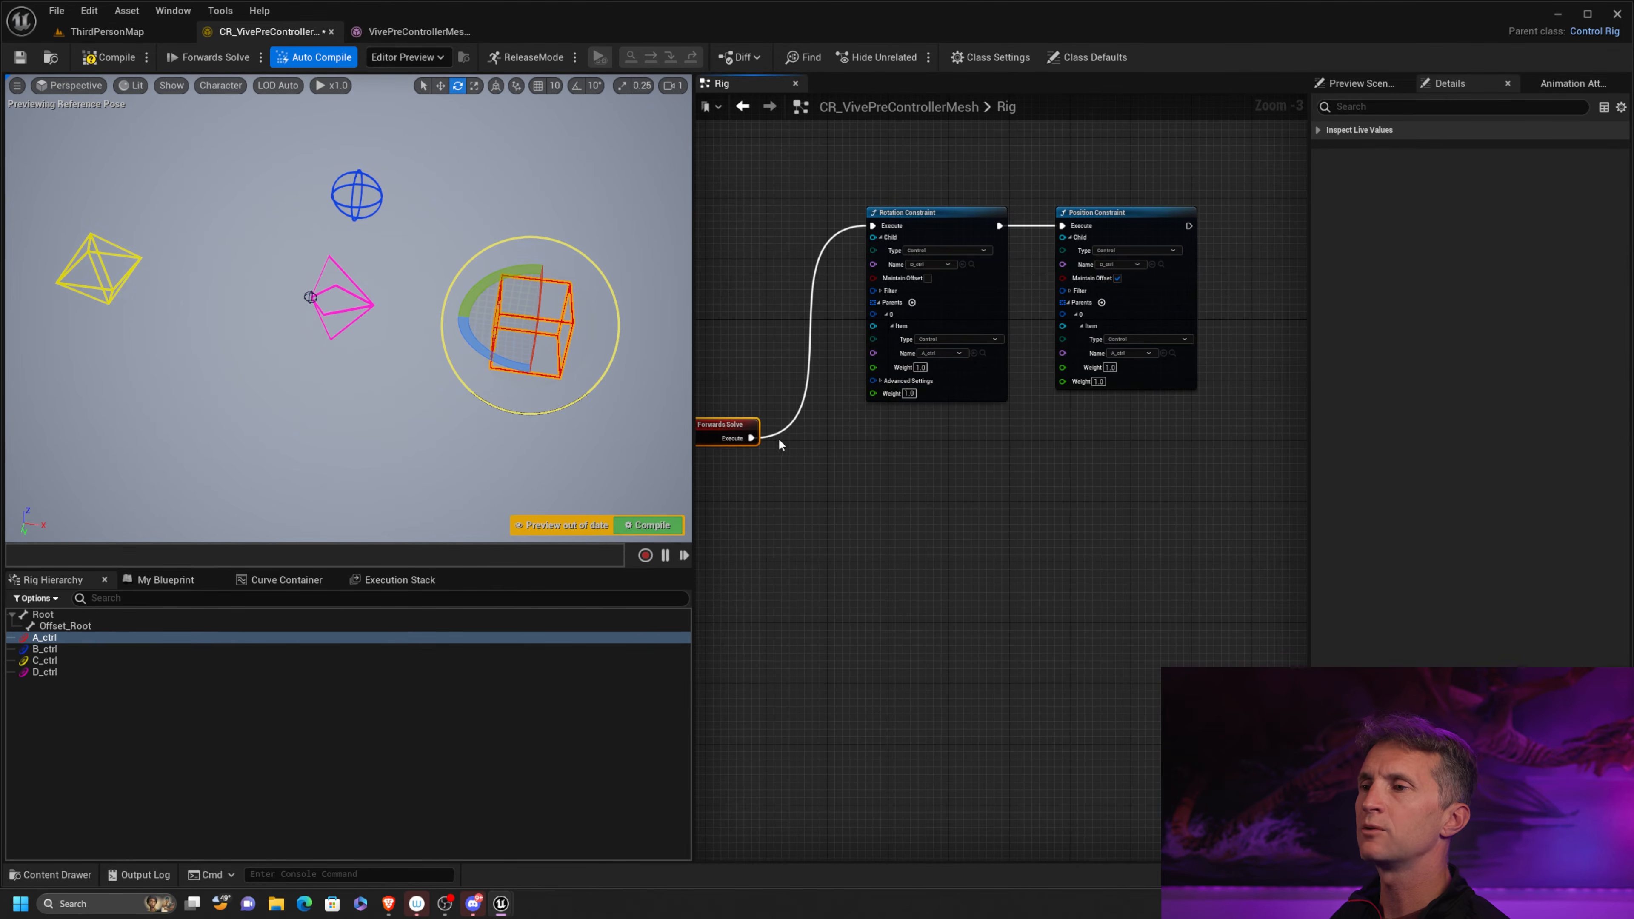
Paste the Parent Constraint node below the Rotation Constraint and connect Forwards Solve's Execute output to it
click(922, 484)
key(ctrl+v)
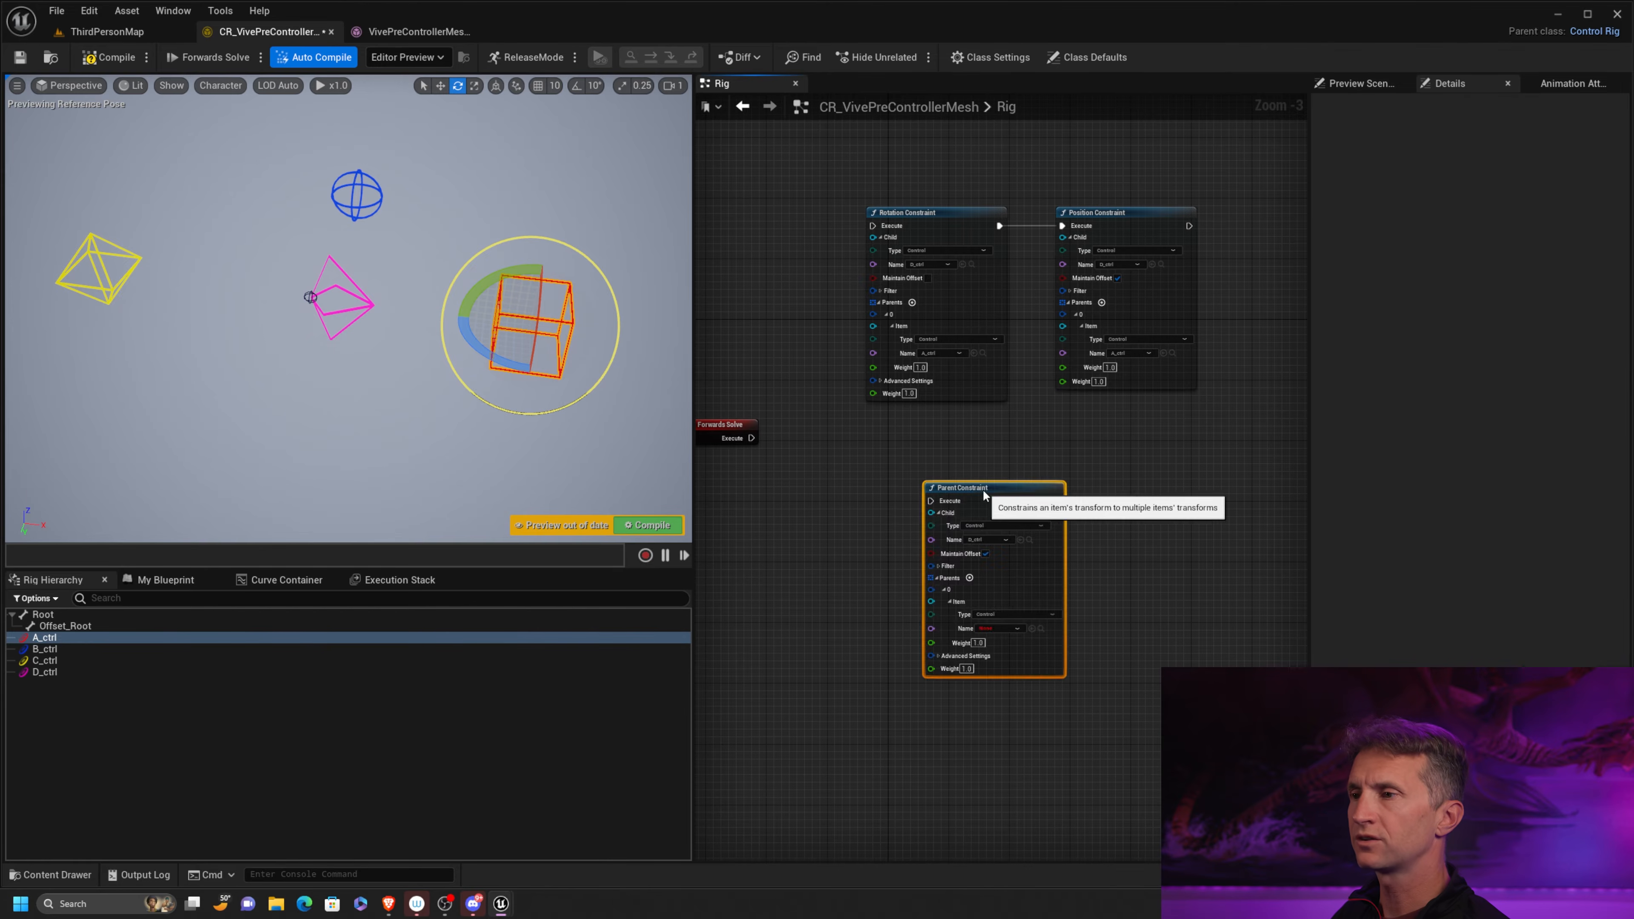
drag(983, 489, 927, 441)
right_drag(802, 449, 864, 430)
mouse_move(799, 406)
mouse_down()
mouse_move(791, 448)
mouse_move(792, 434)
mouse_up()
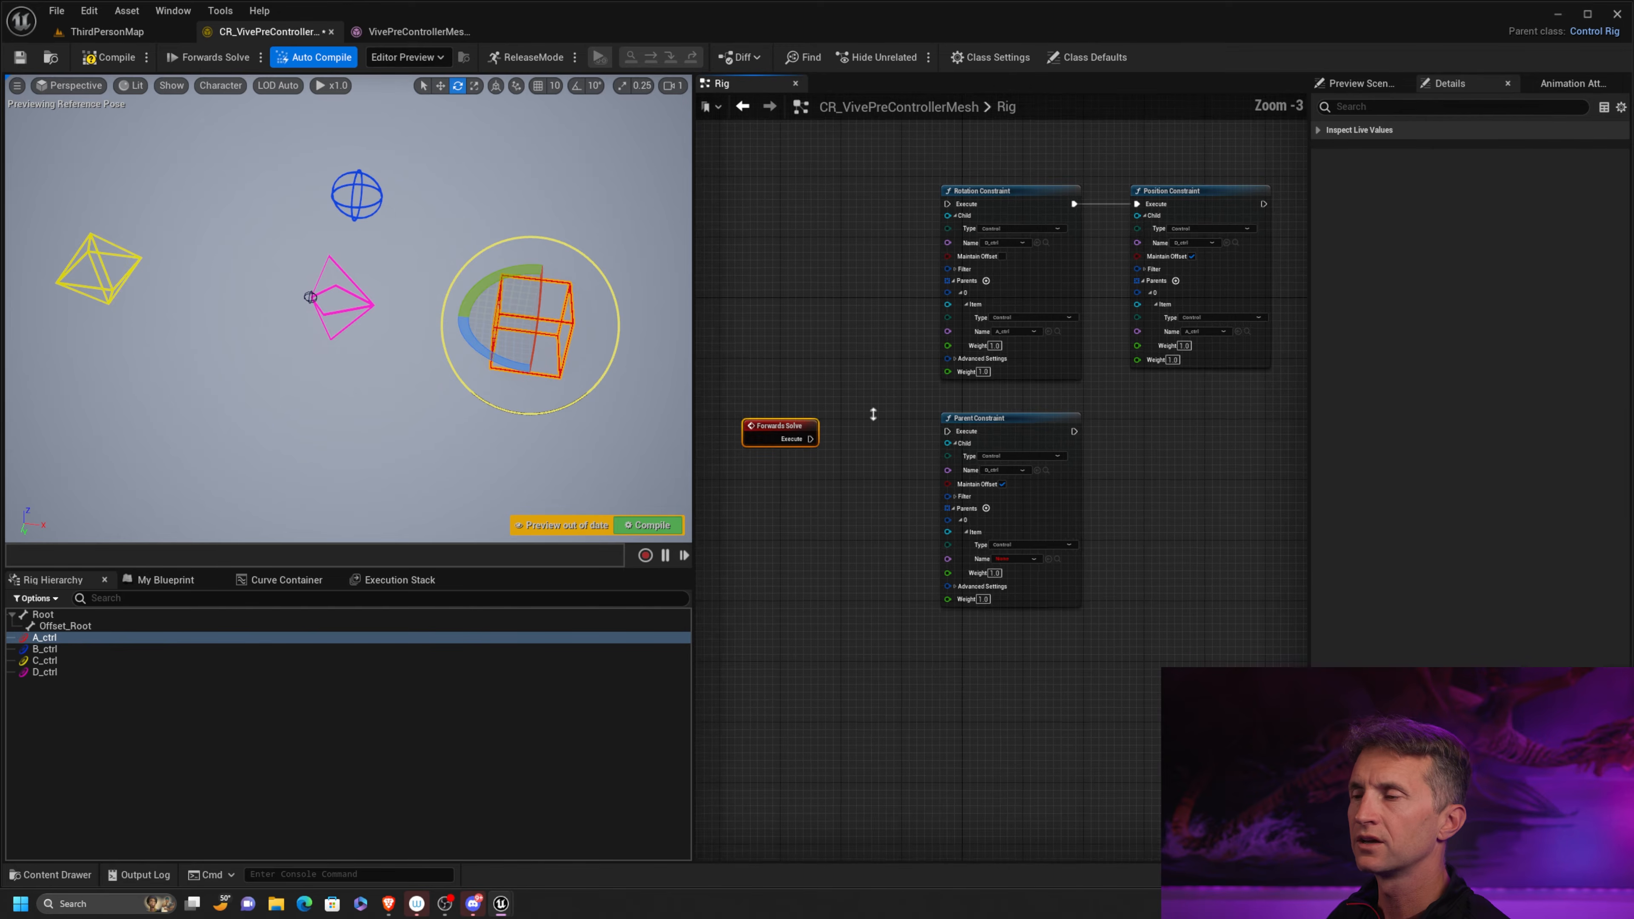
scroll(869, 418, up, 3)
drag(778, 450, 1061, 445)
Set the item name of the Parent Constraint's parent 0 to A_ctrl and compile the rig
right_drag(1277, 507, 1278, 331)
click(1073, 454)
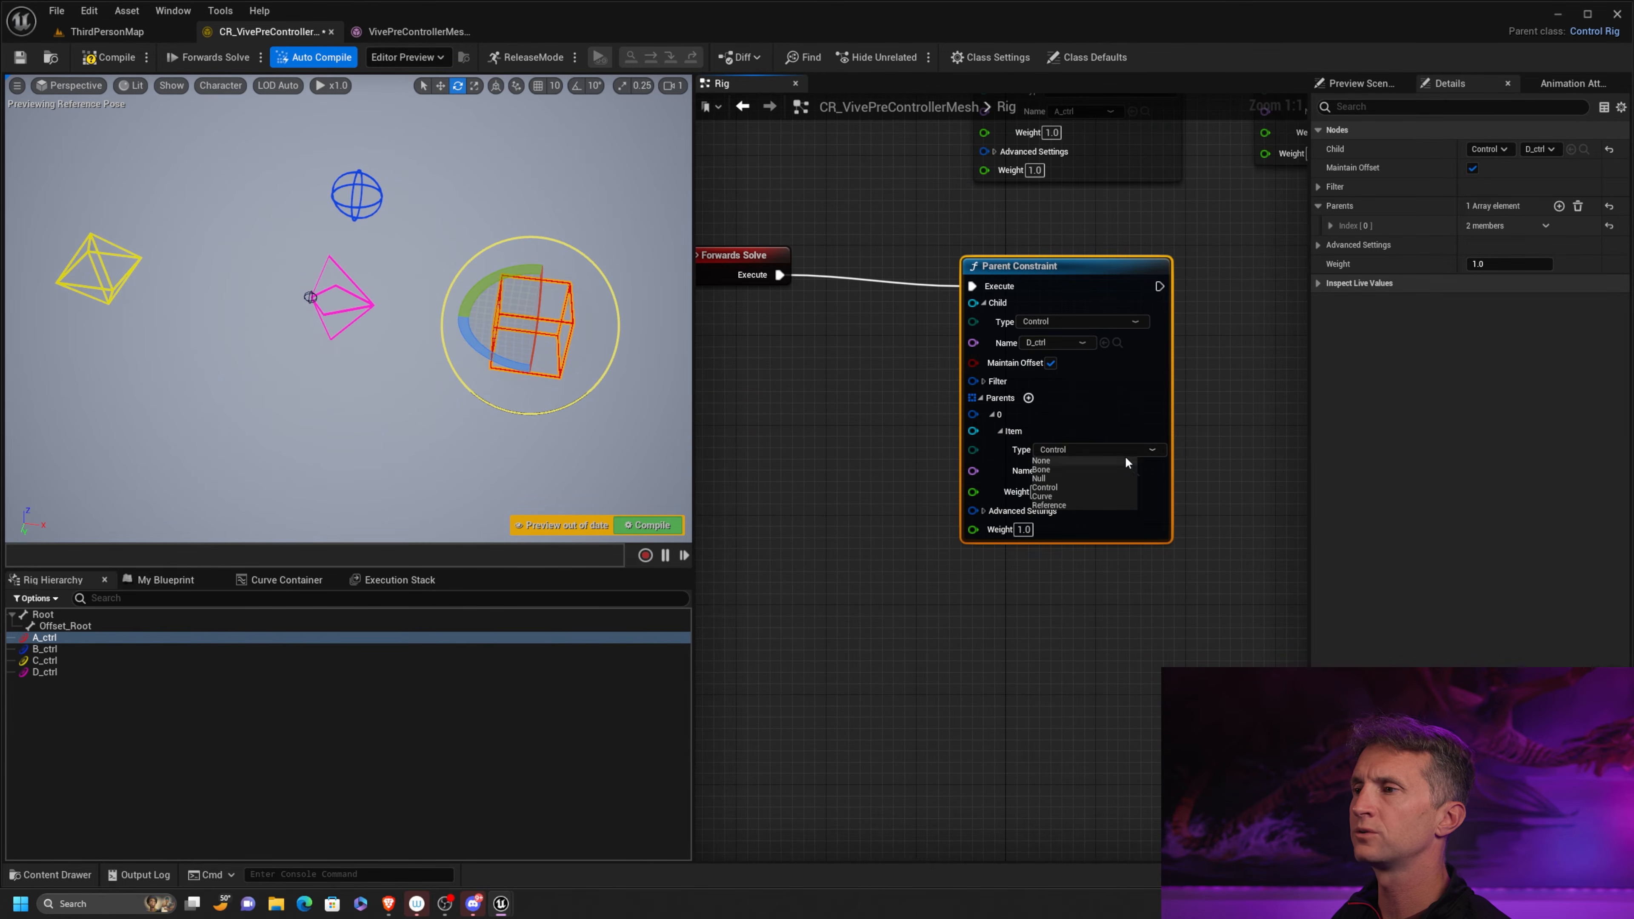
drag(1165, 426, 1152, 427)
click(1082, 472)
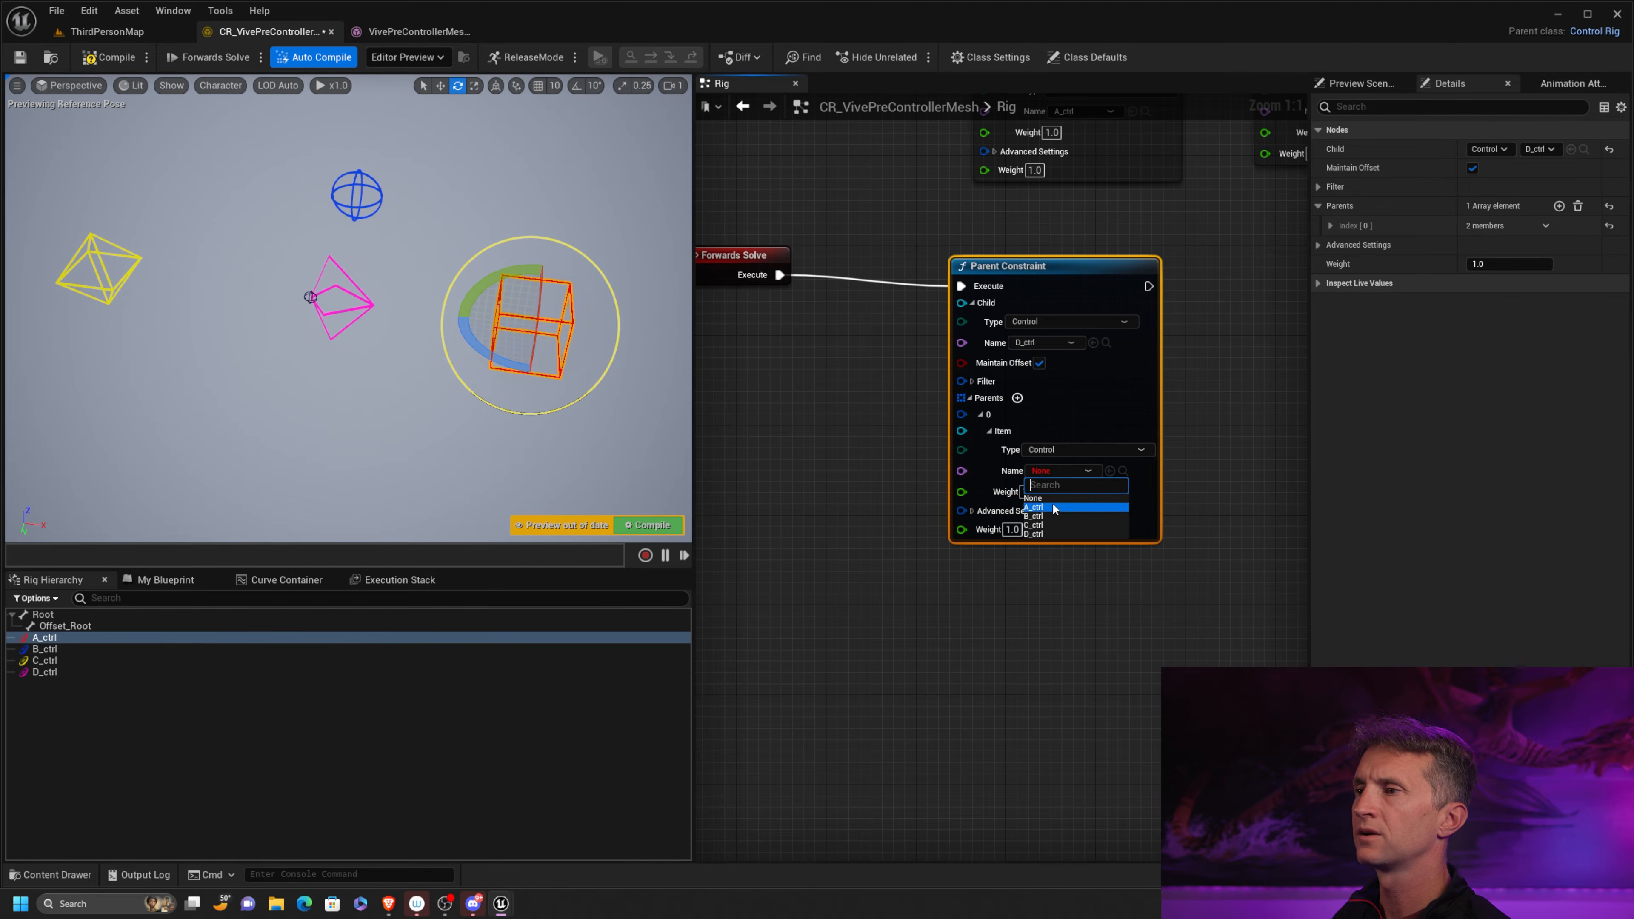
click(1054, 507)
right_drag(965, 202, 1055, 232)
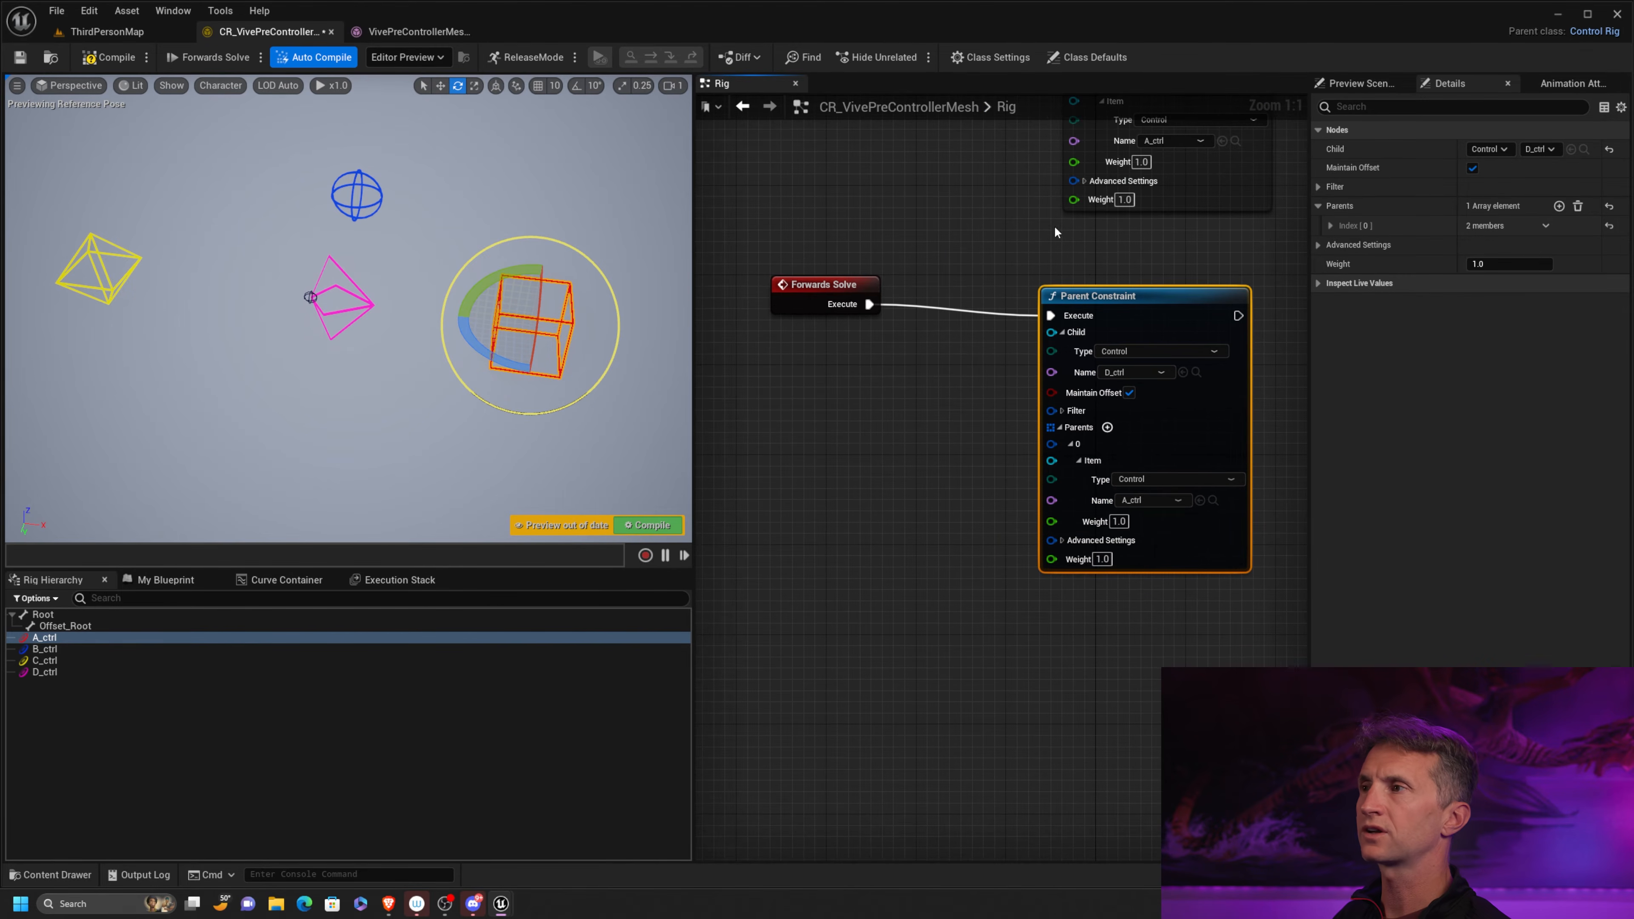
right_drag(1158, 249, 1153, 257)
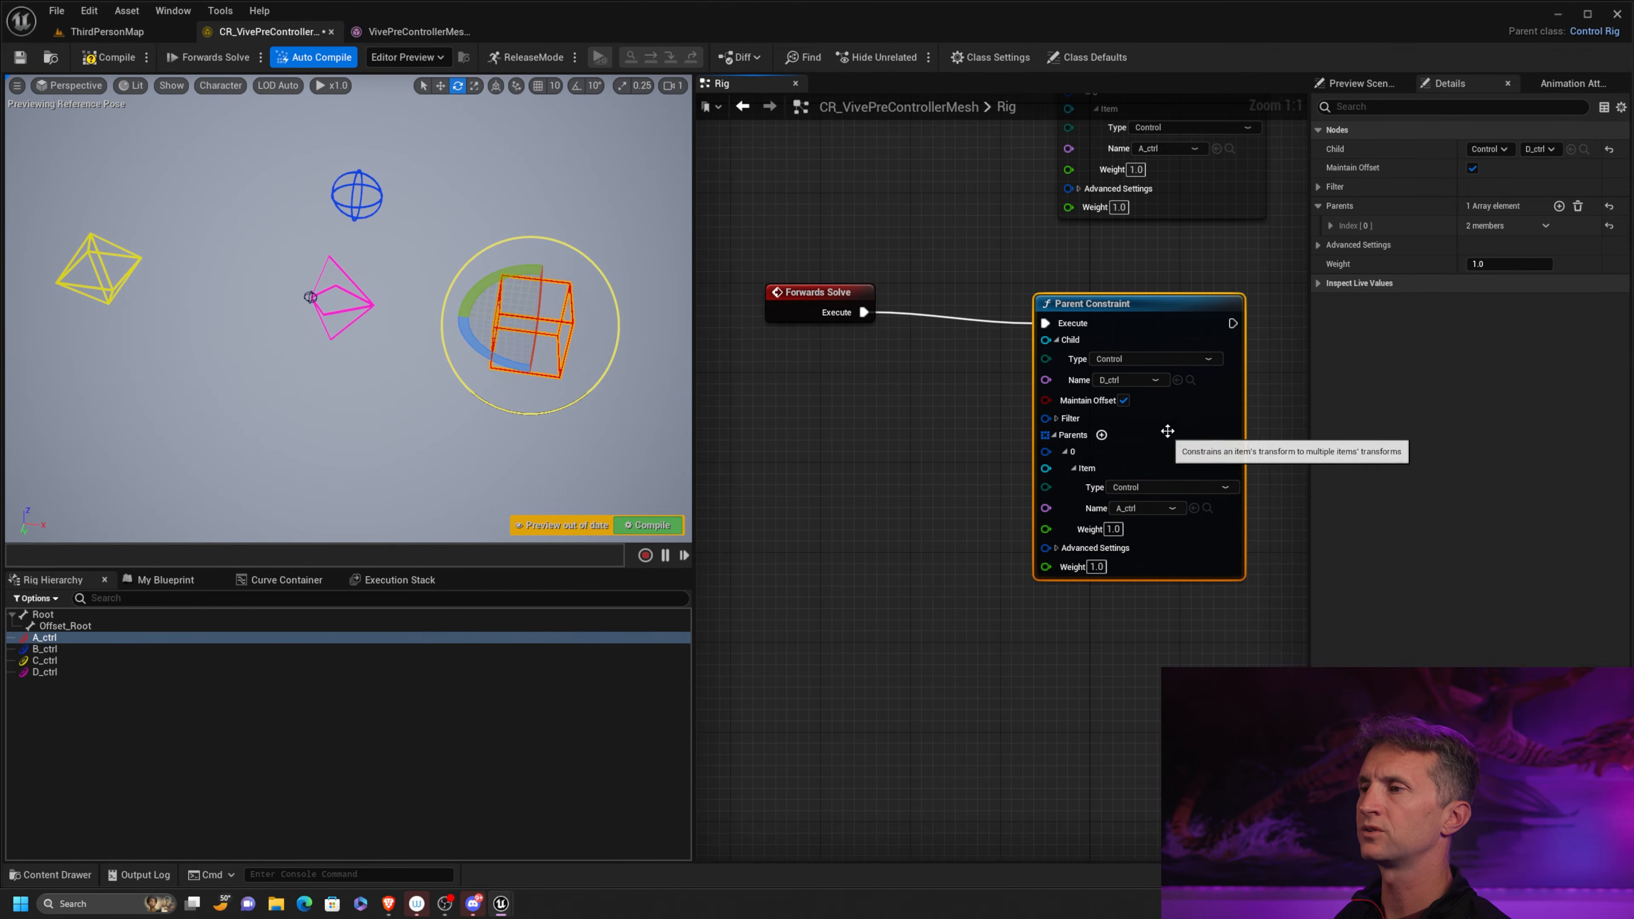
click(110, 62)
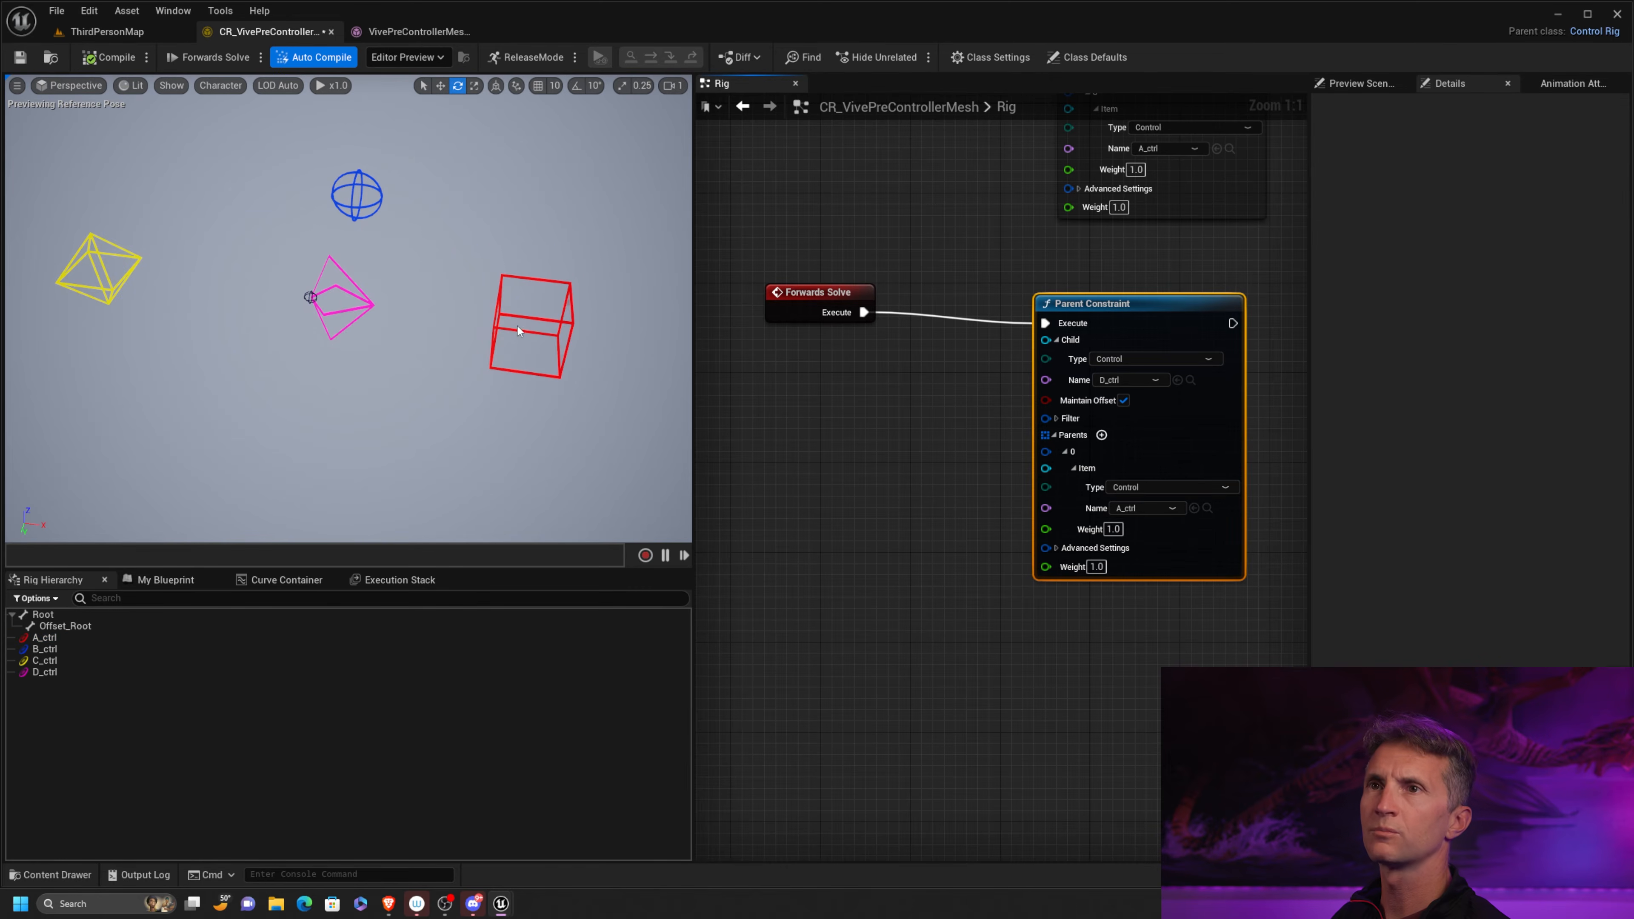
Move A_ctrl in the viewport to test the Parent Constraint on D_ctrl, and recompile to reset the pose
click(530, 325)
key(w)
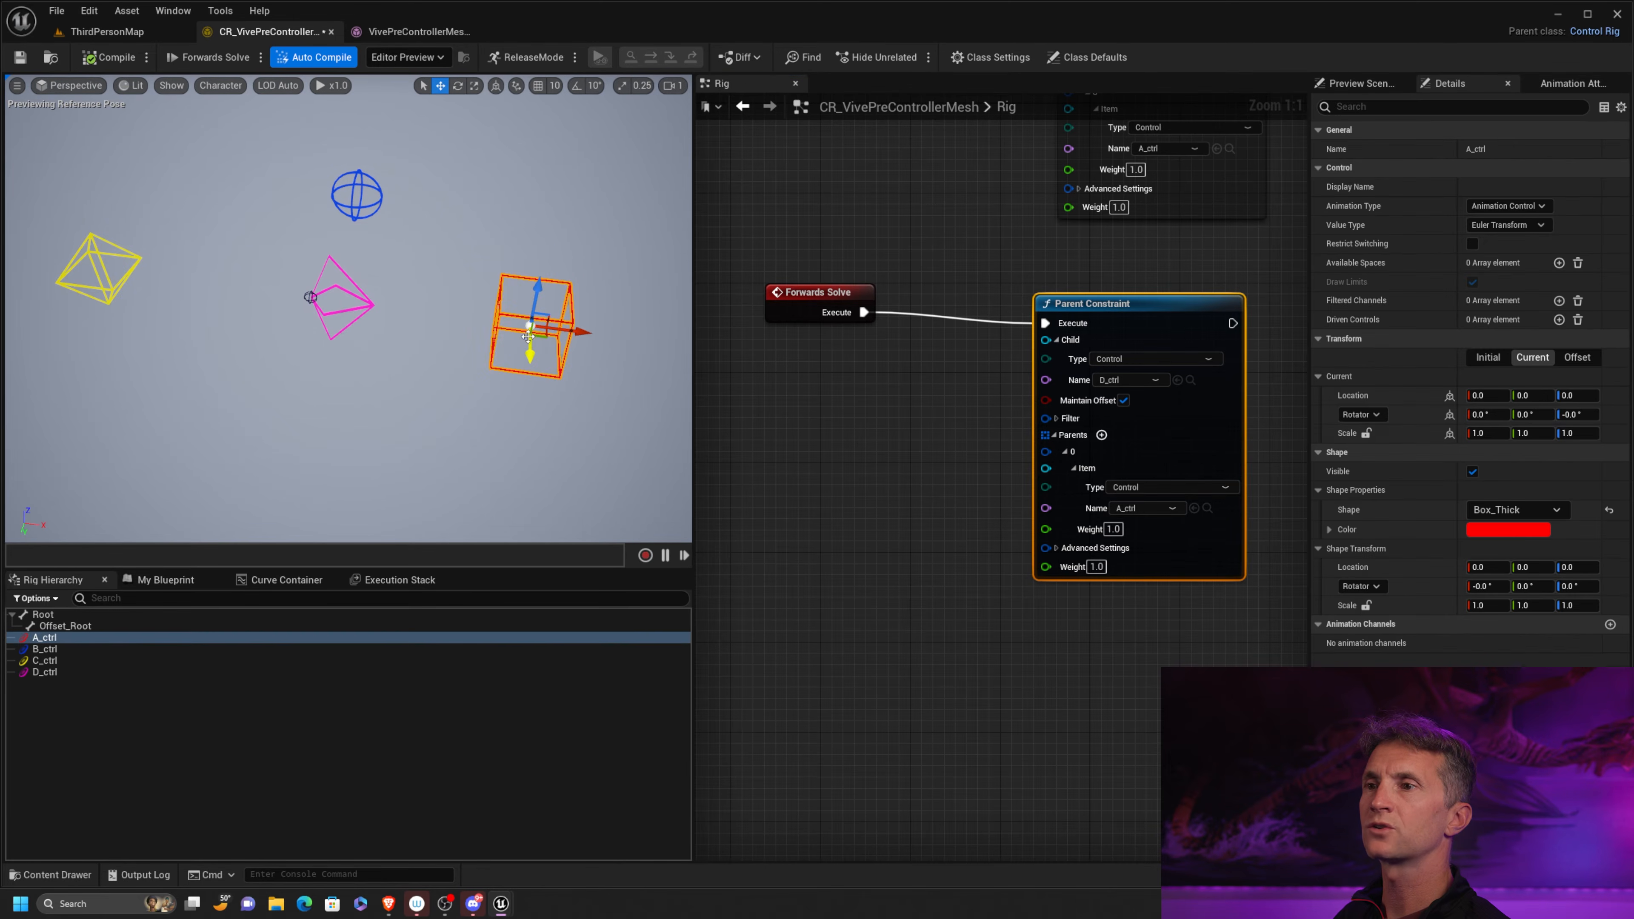
drag(534, 335, 573, 385)
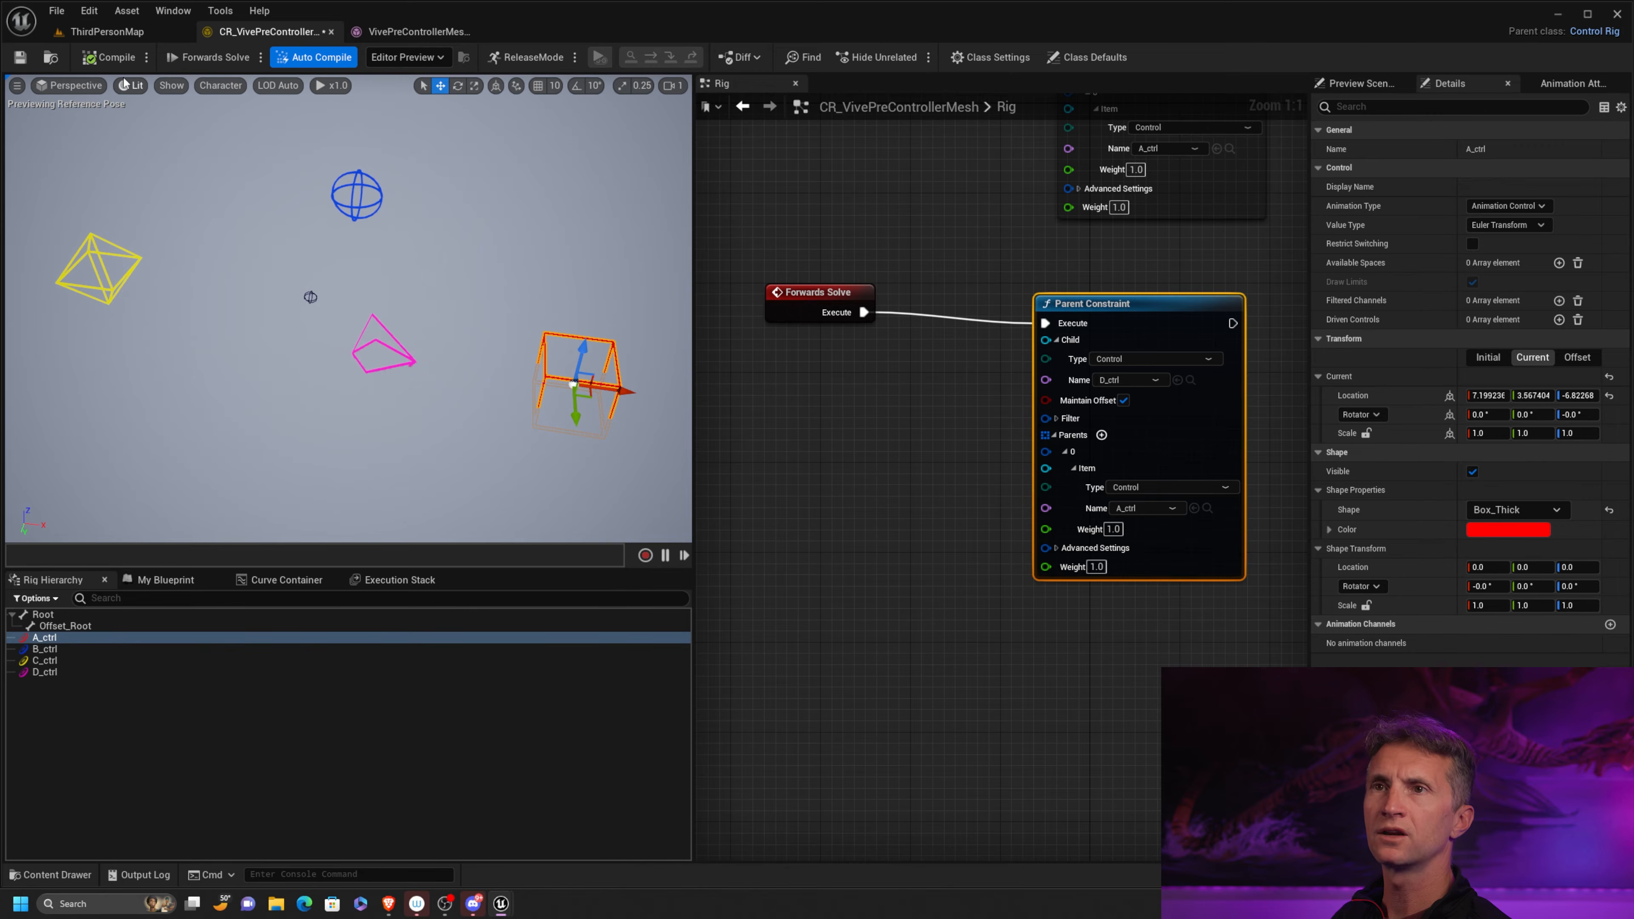
click(109, 57)
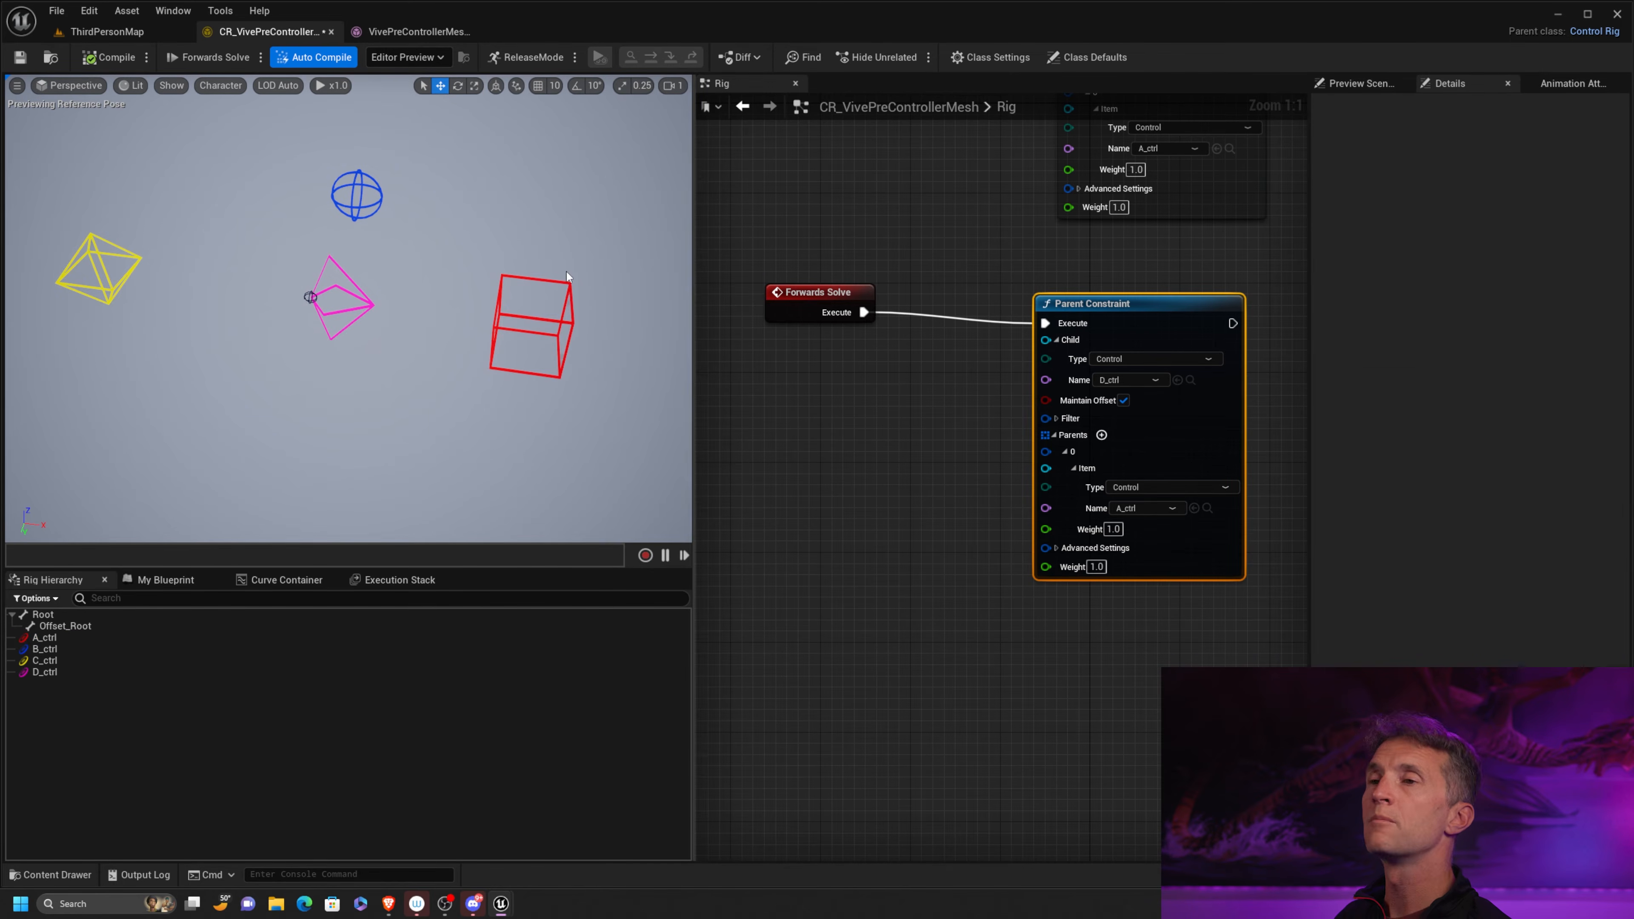
Rotate A_ctrl slightly in the viewport to test how the Parent Constraint drives D_ctrl
click(520, 276)
key(e)
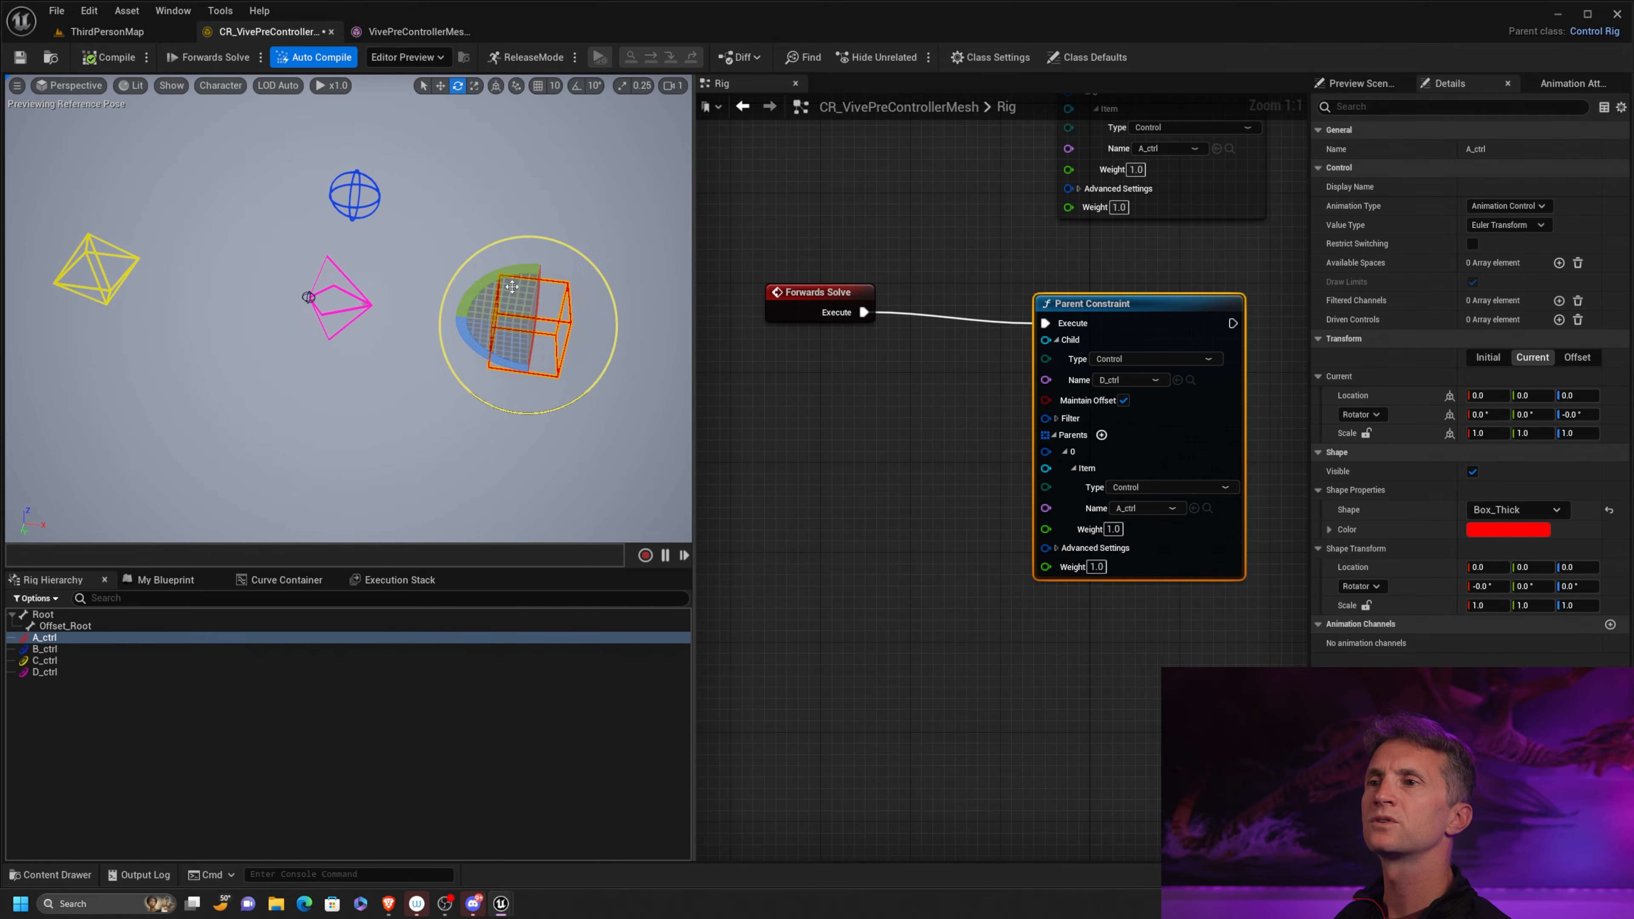
drag(607, 333, 685, 378)
drag(616, 326, 691, 324)
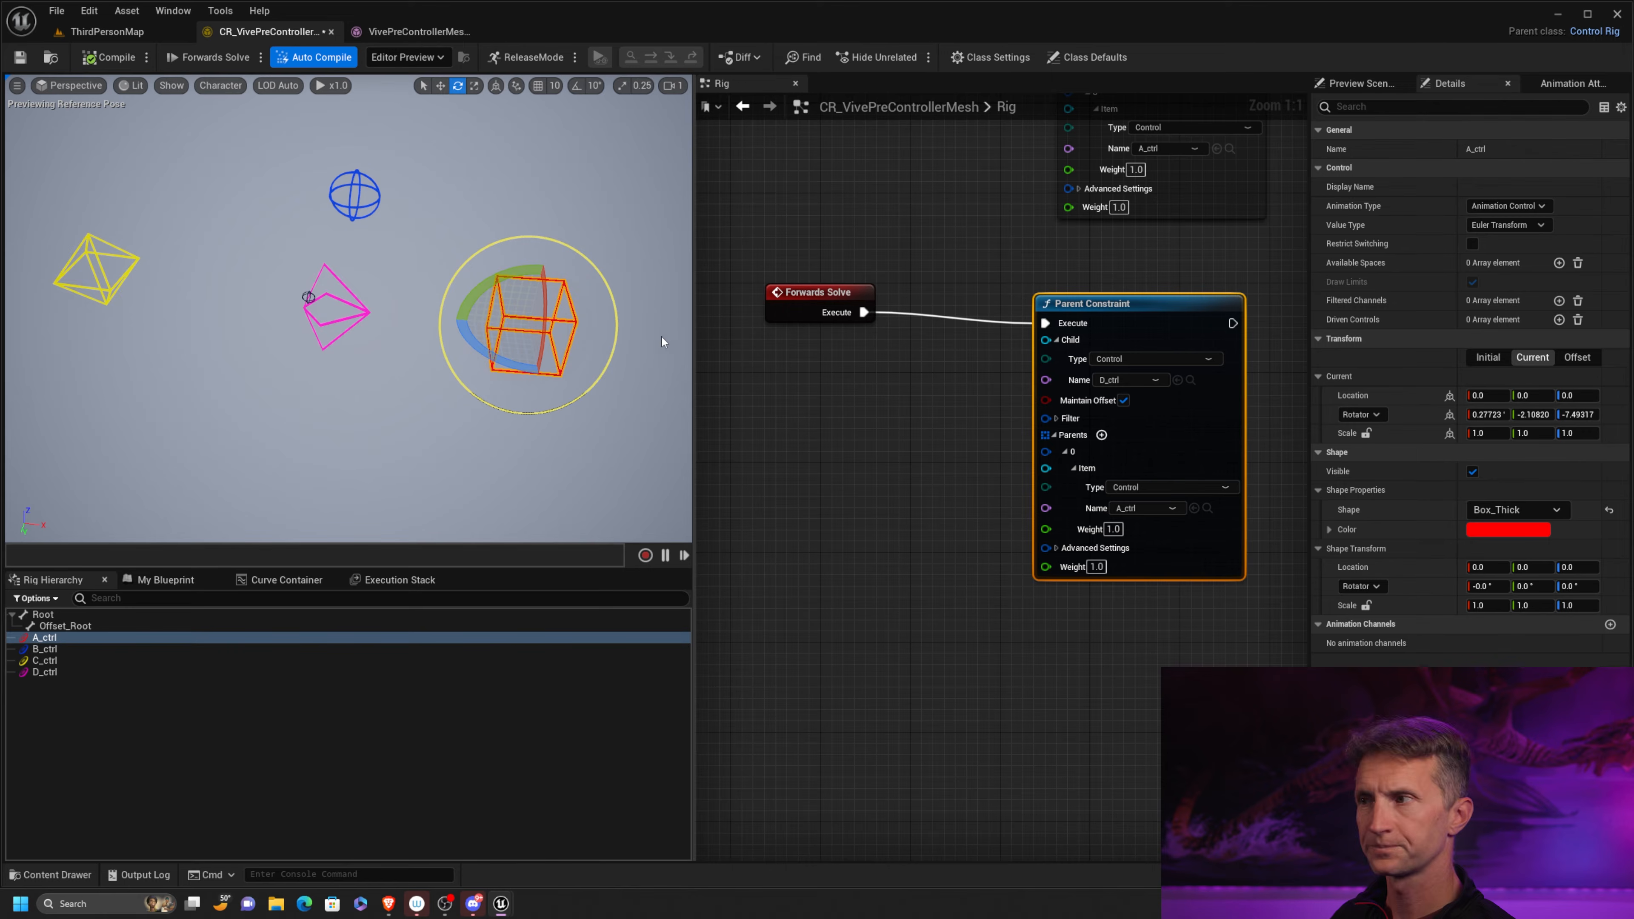
Compare the separate Rotation Constraint and Position Constraint nodes with the settings of the single Parent Constraint node
key(Home)
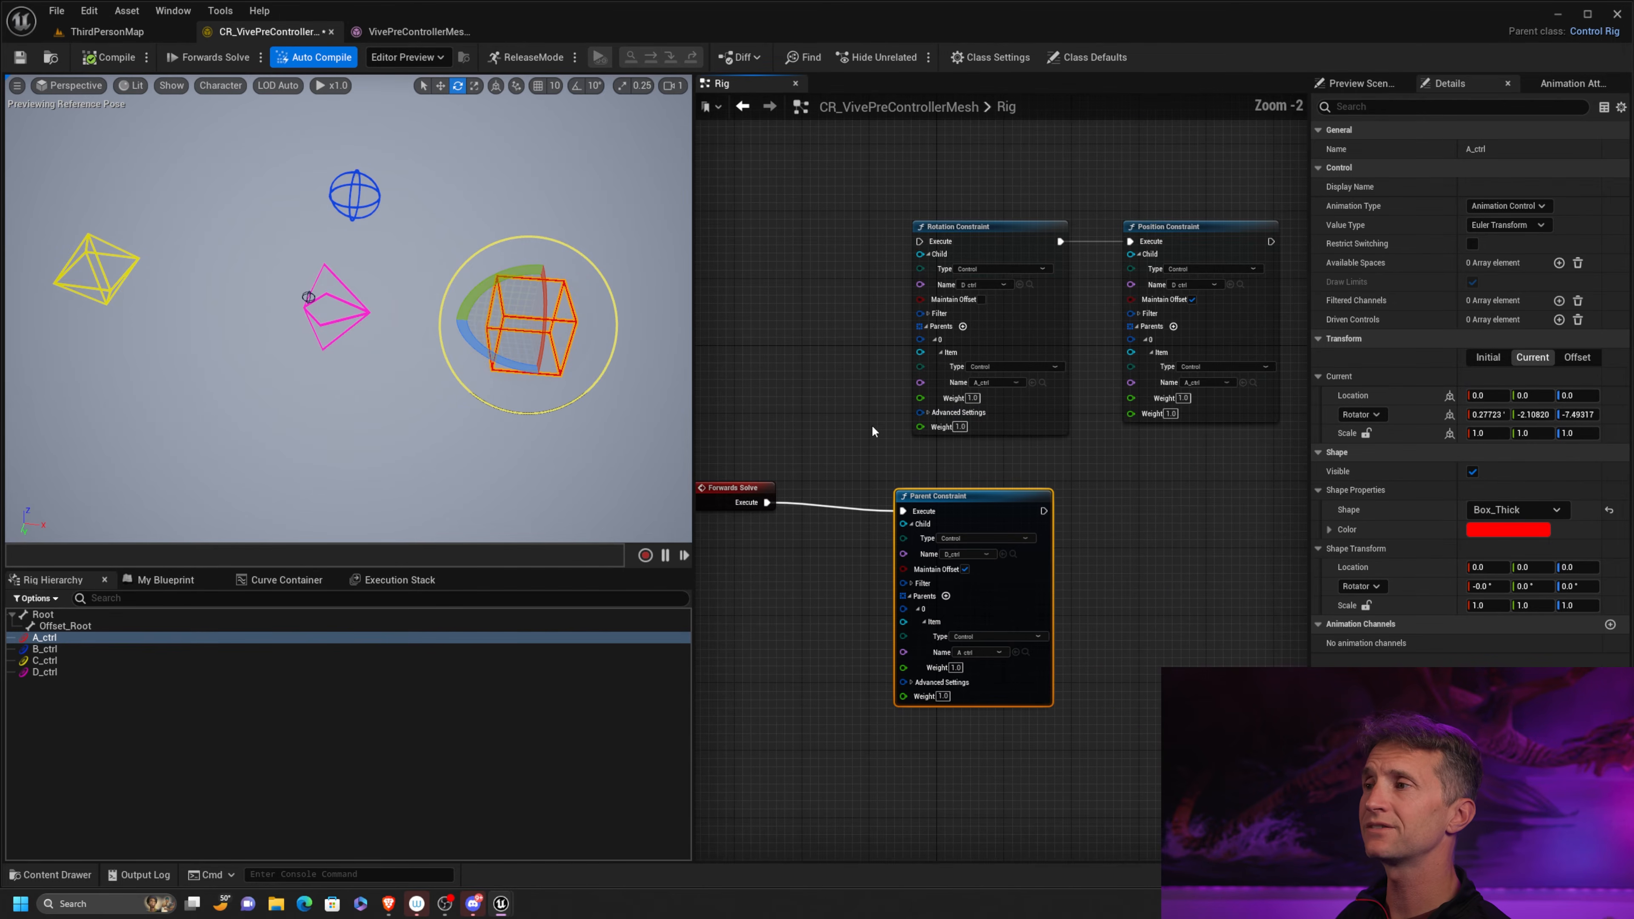
right_drag(1131, 214, 1074, 211)
drag(927, 182, 987, 276)
drag(1048, 172, 1216, 266)
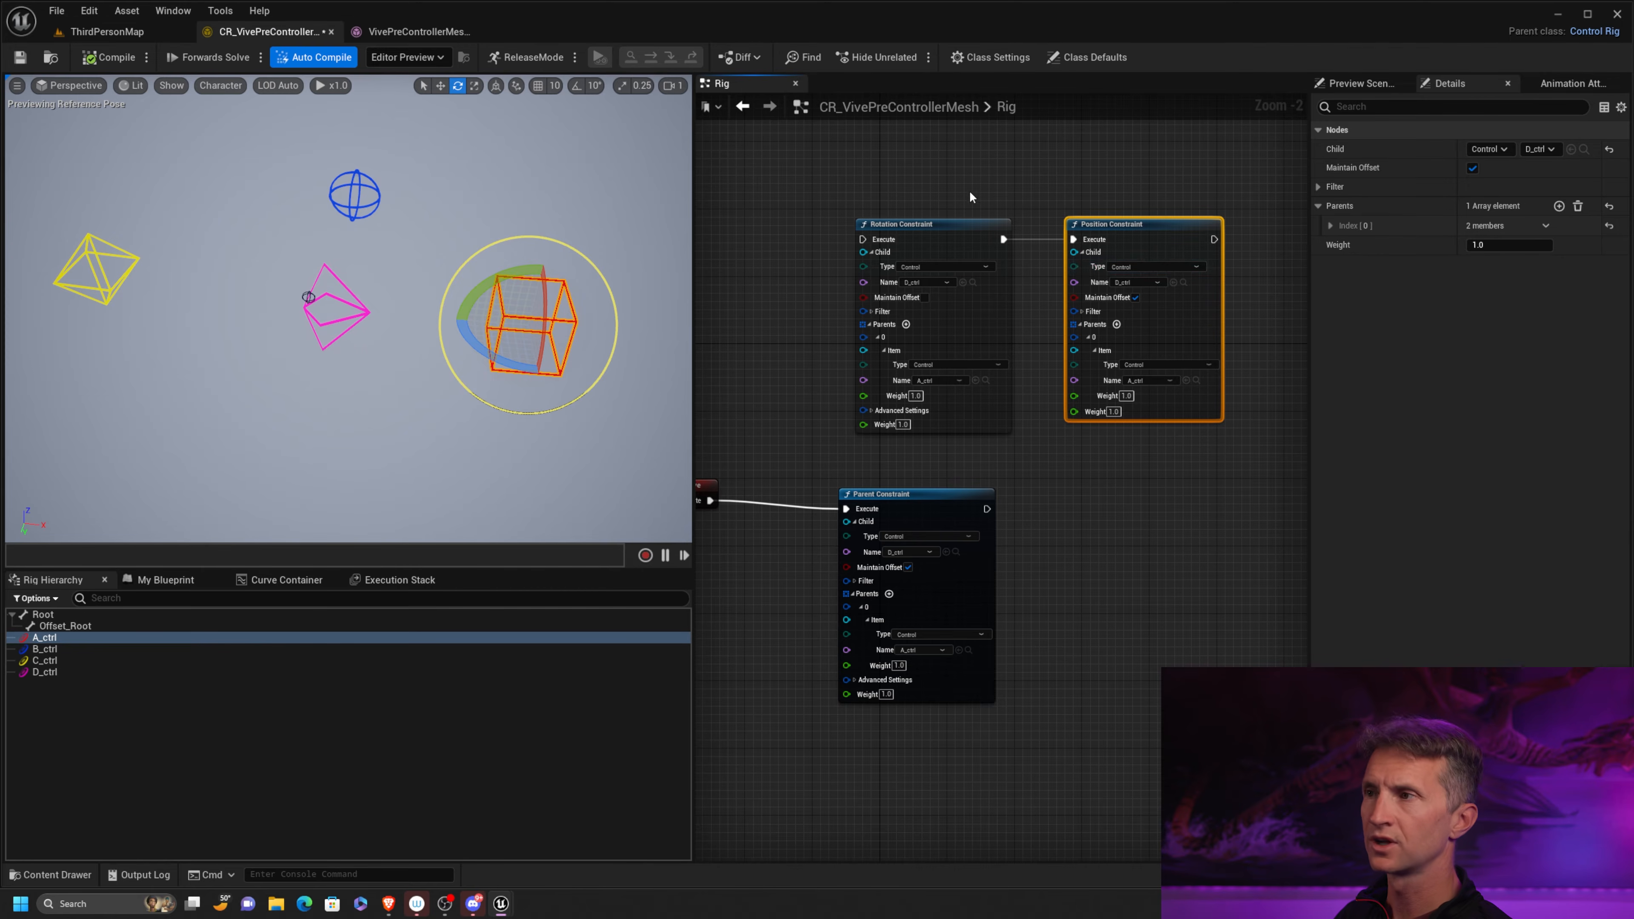
drag(971, 197, 1033, 269)
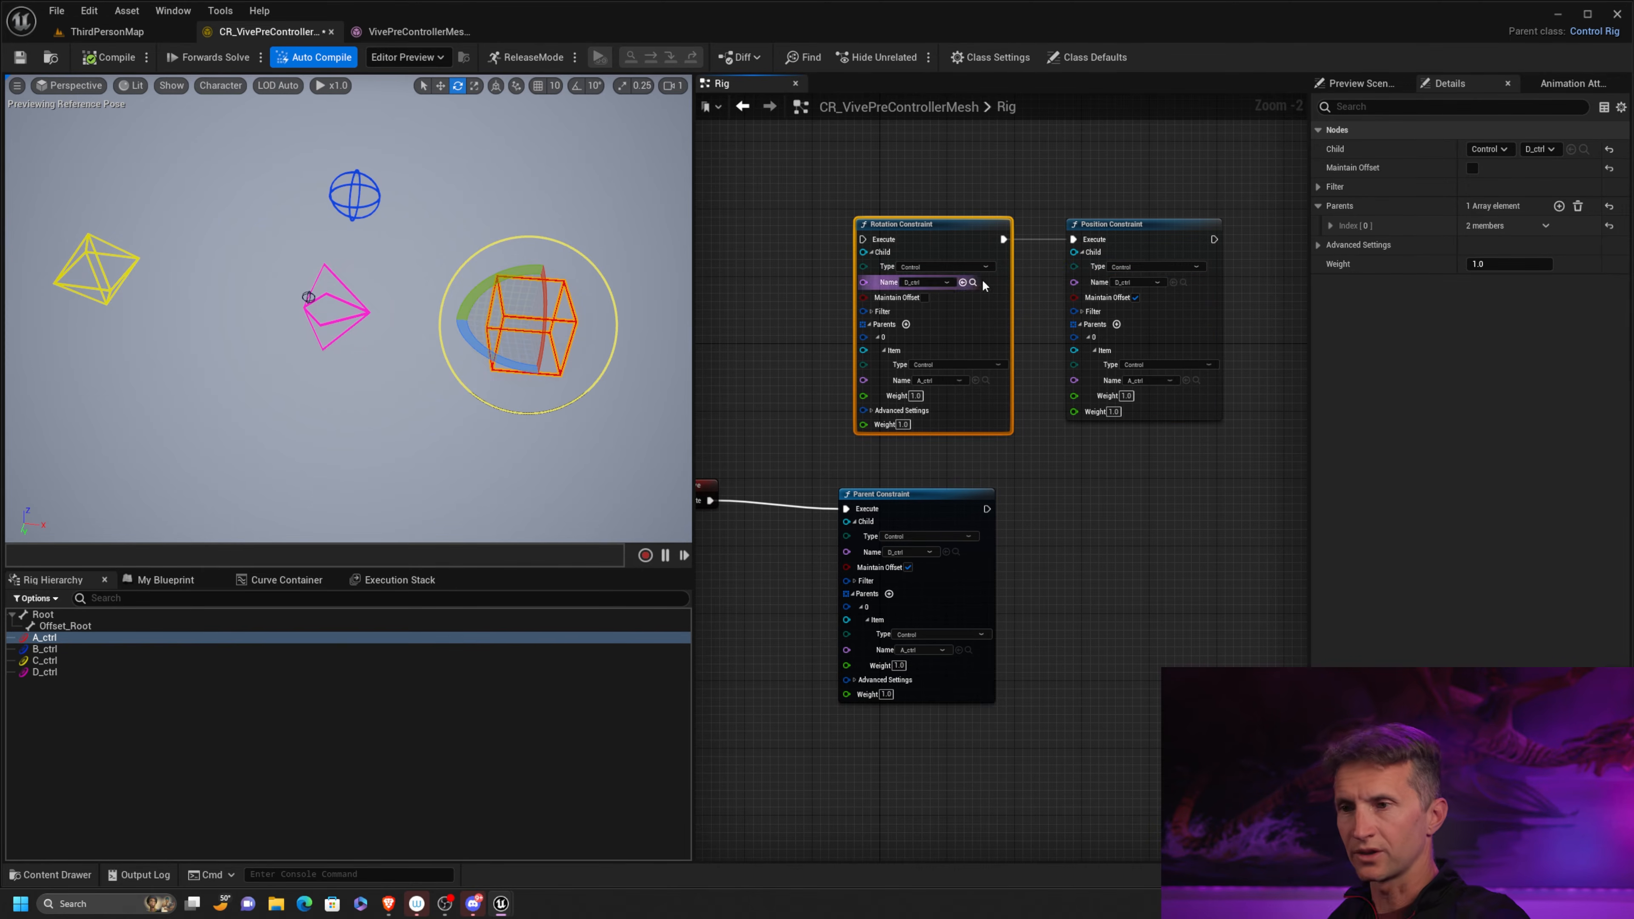
right_drag(944, 450, 977, 358)
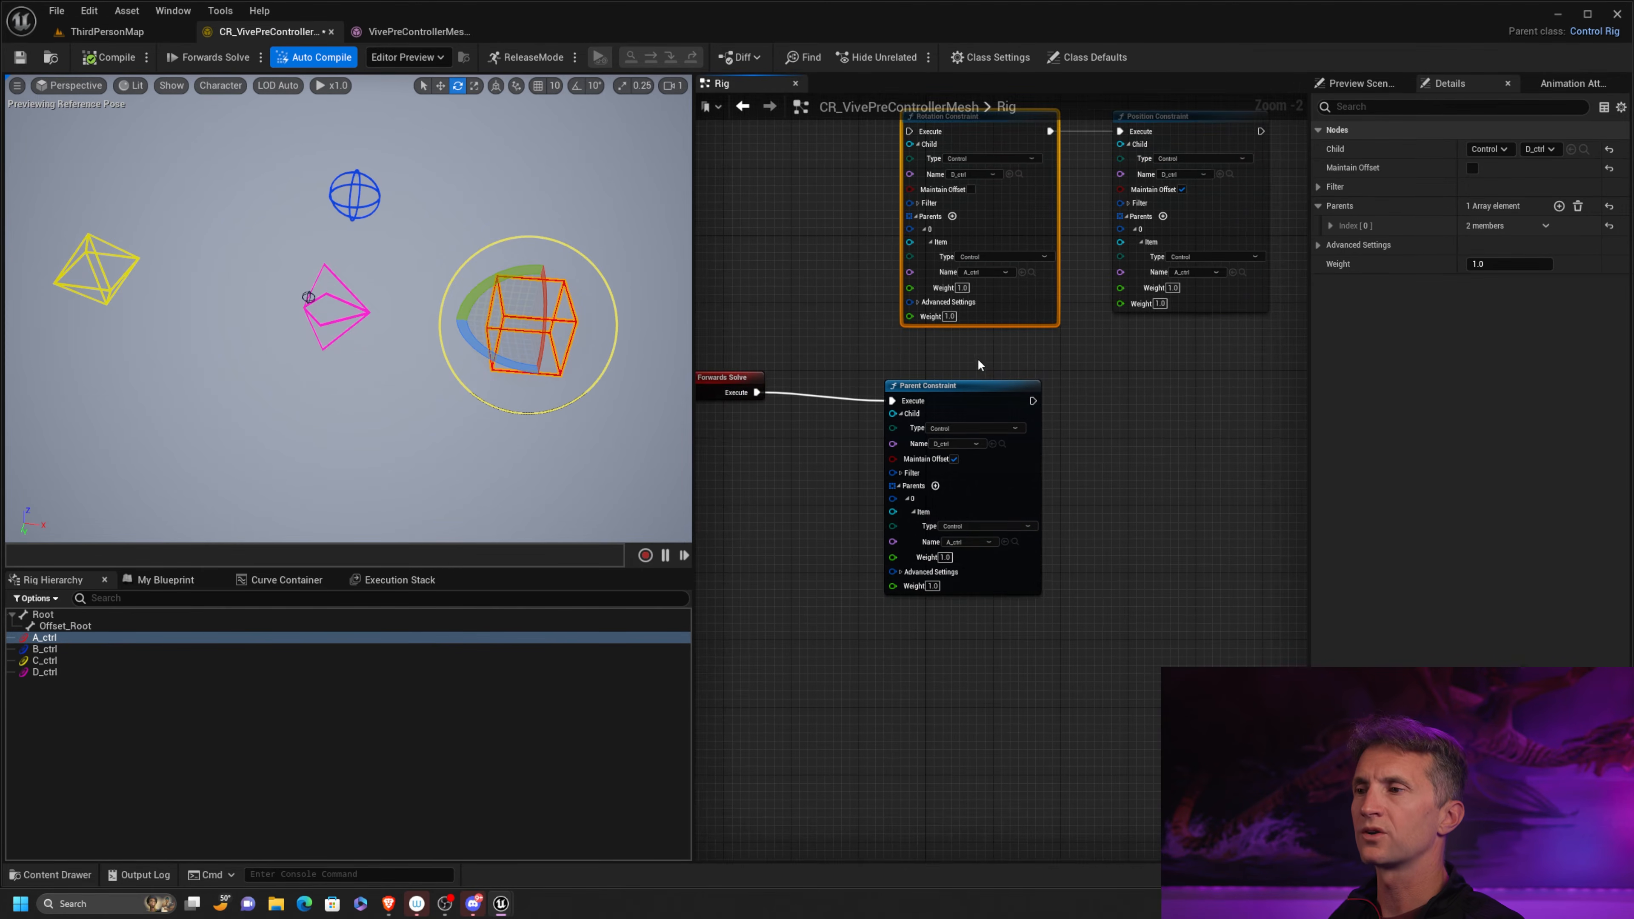
click(1005, 413)
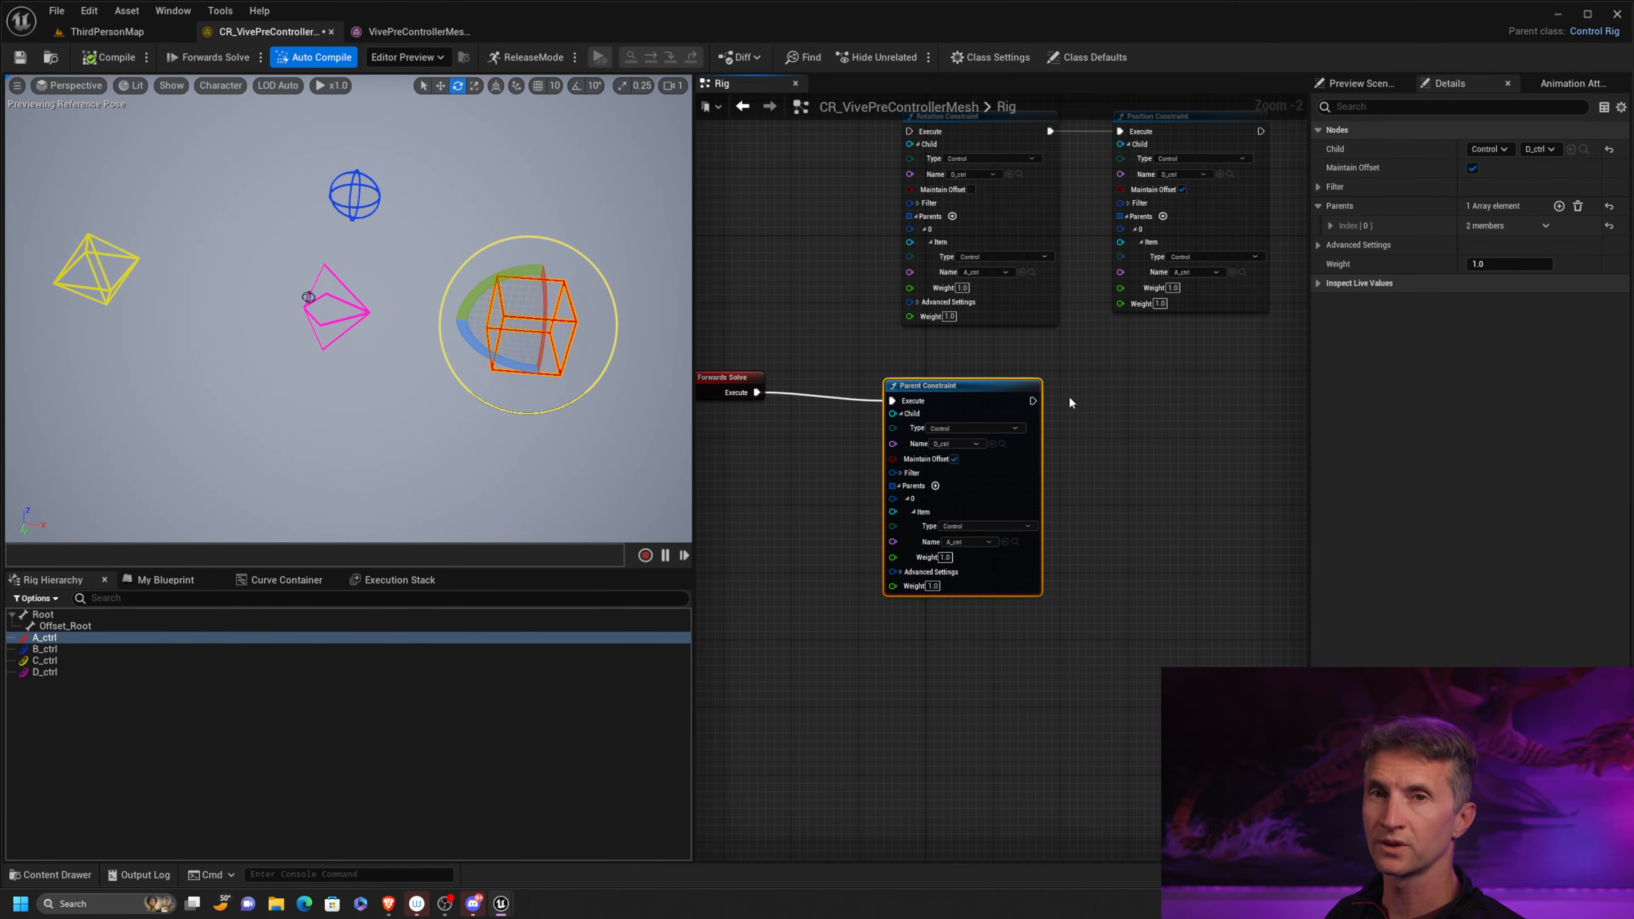
right_drag(1043, 349, 1052, 308)
scroll(1056, 379, up, 2)
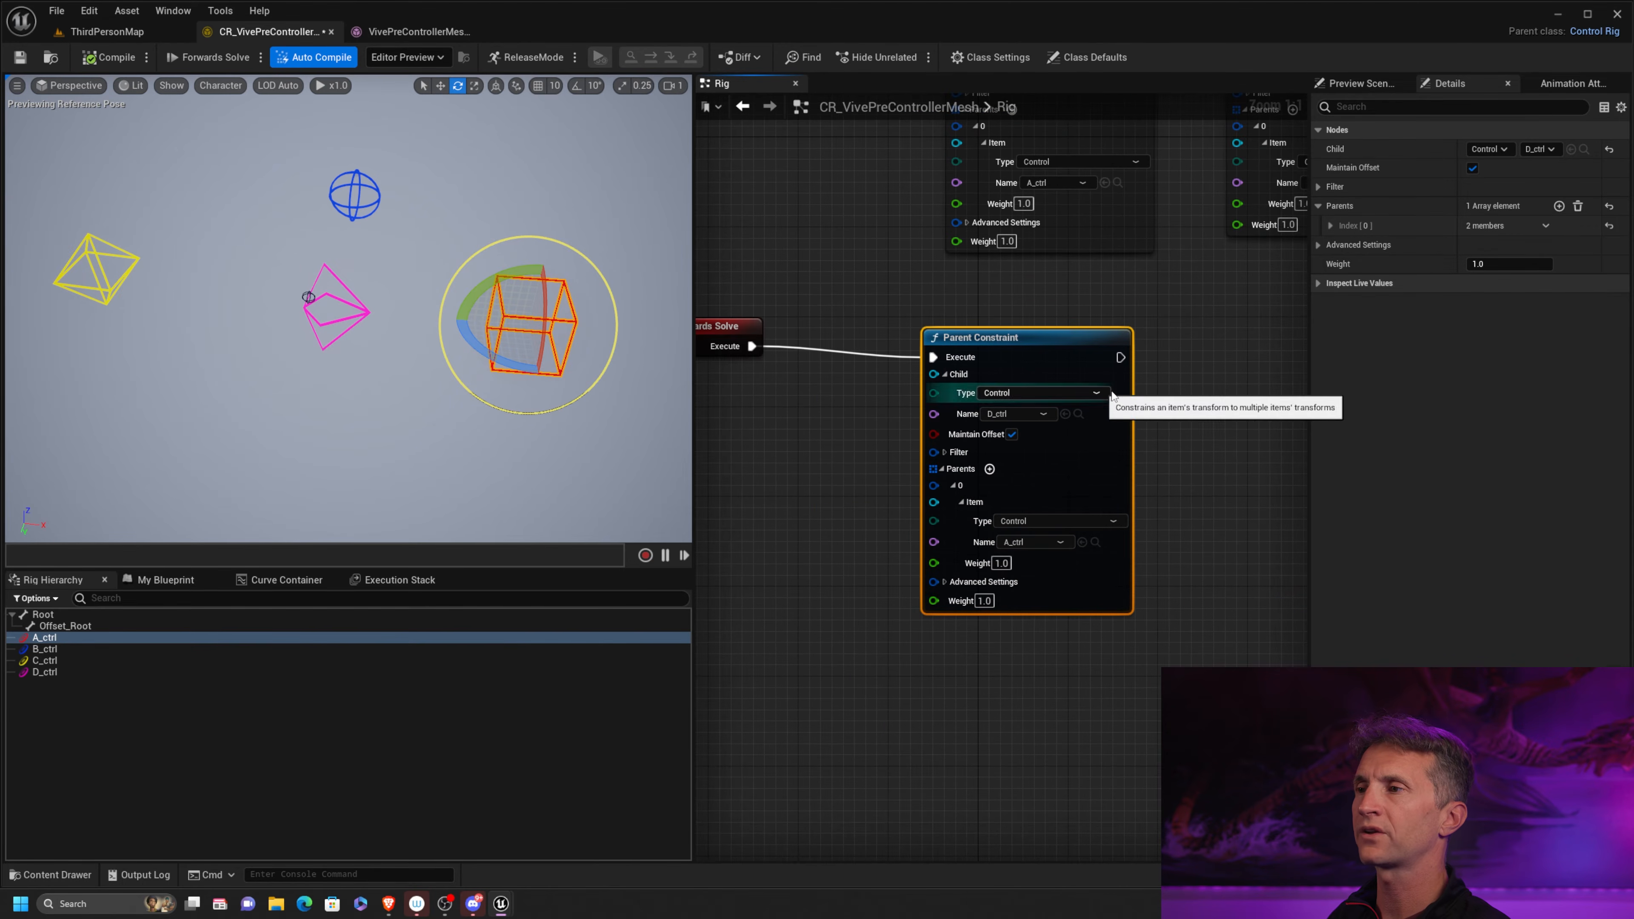
right_drag(1136, 394, 1060, 435)
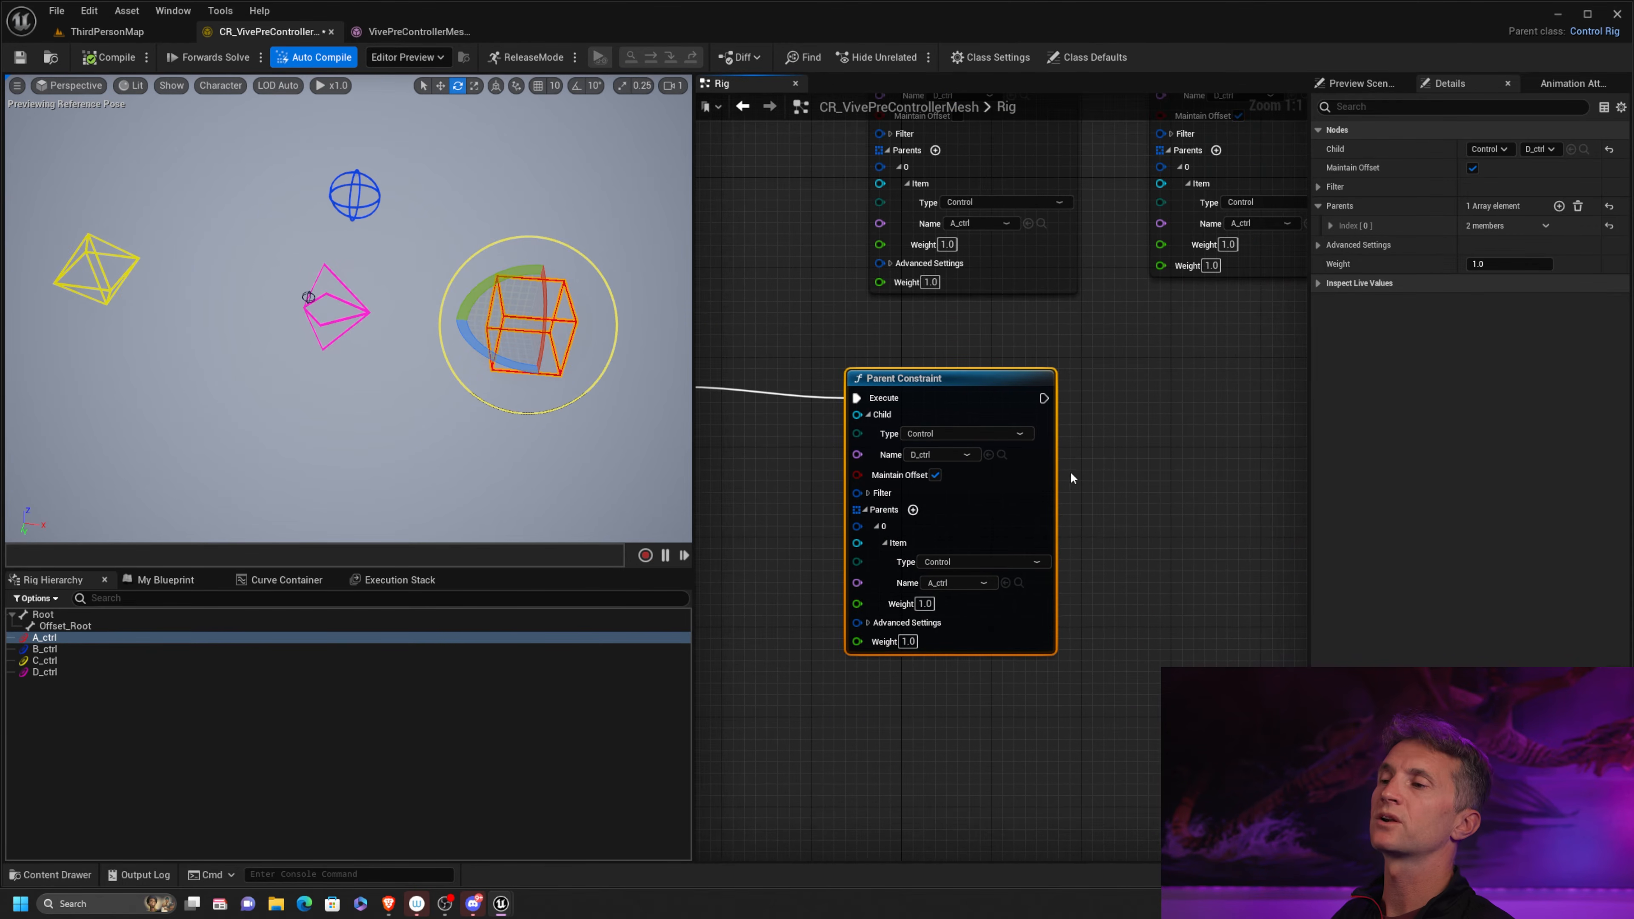
scroll(1044, 389, down, 4)
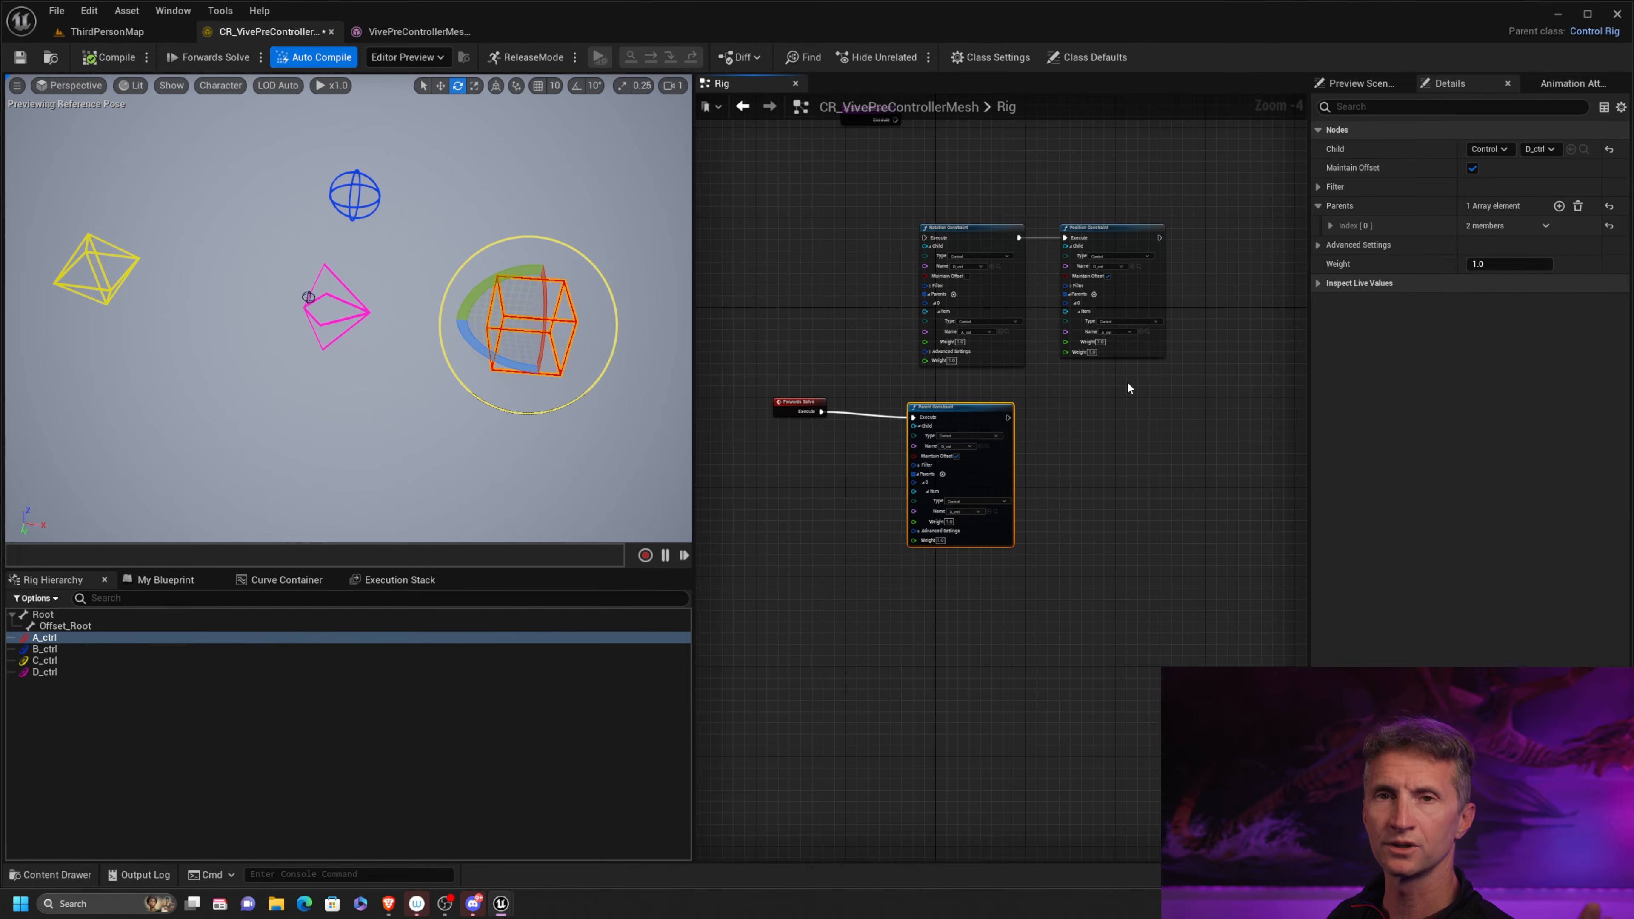
drag(927, 197, 1246, 268)
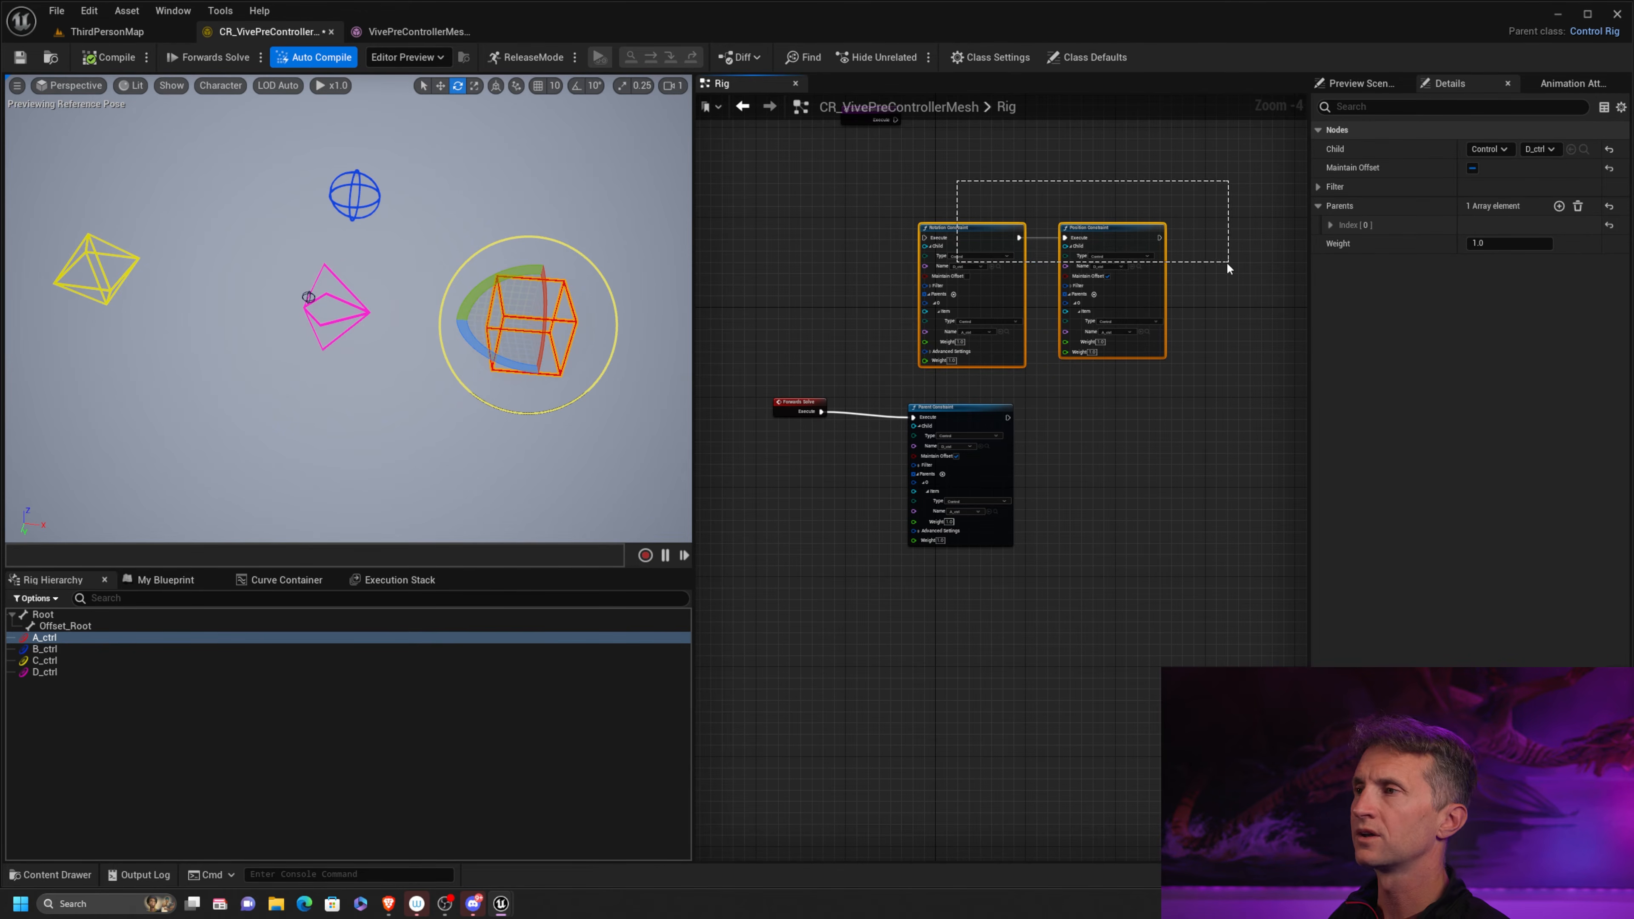
Delete the Rotation, Position and Parent Constraint nodes from the graph, and move the Forwards Solve node slightly upward
drag(1226, 262, 1227, 263)
key(Delete)
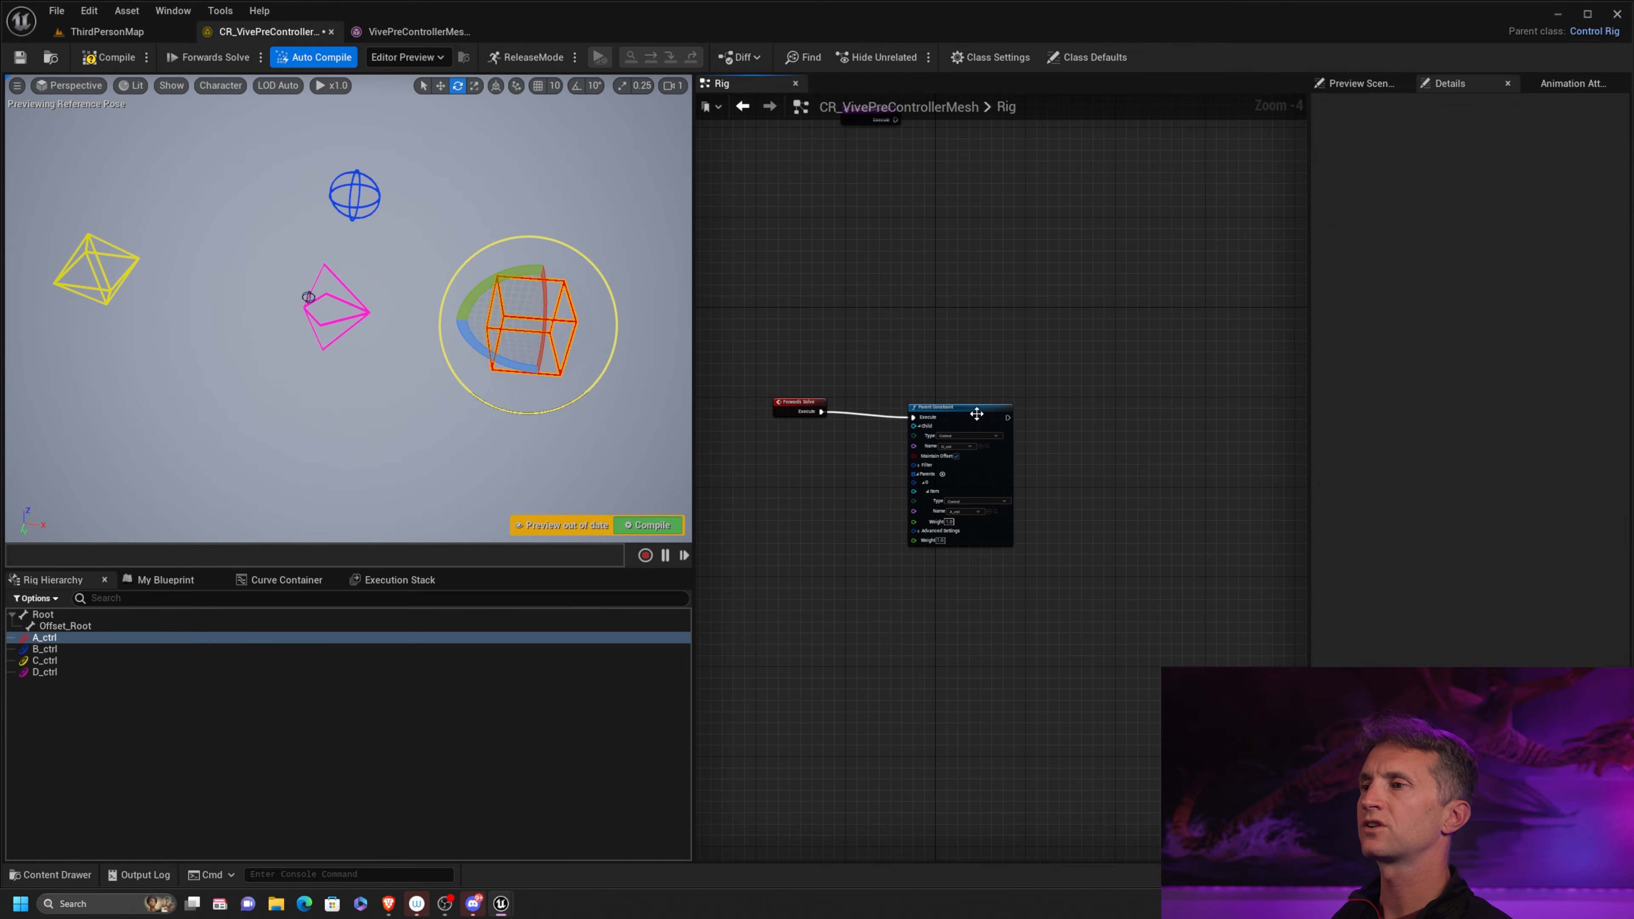
drag(965, 411, 971, 370)
key(Delete)
drag(798, 401, 800, 331)
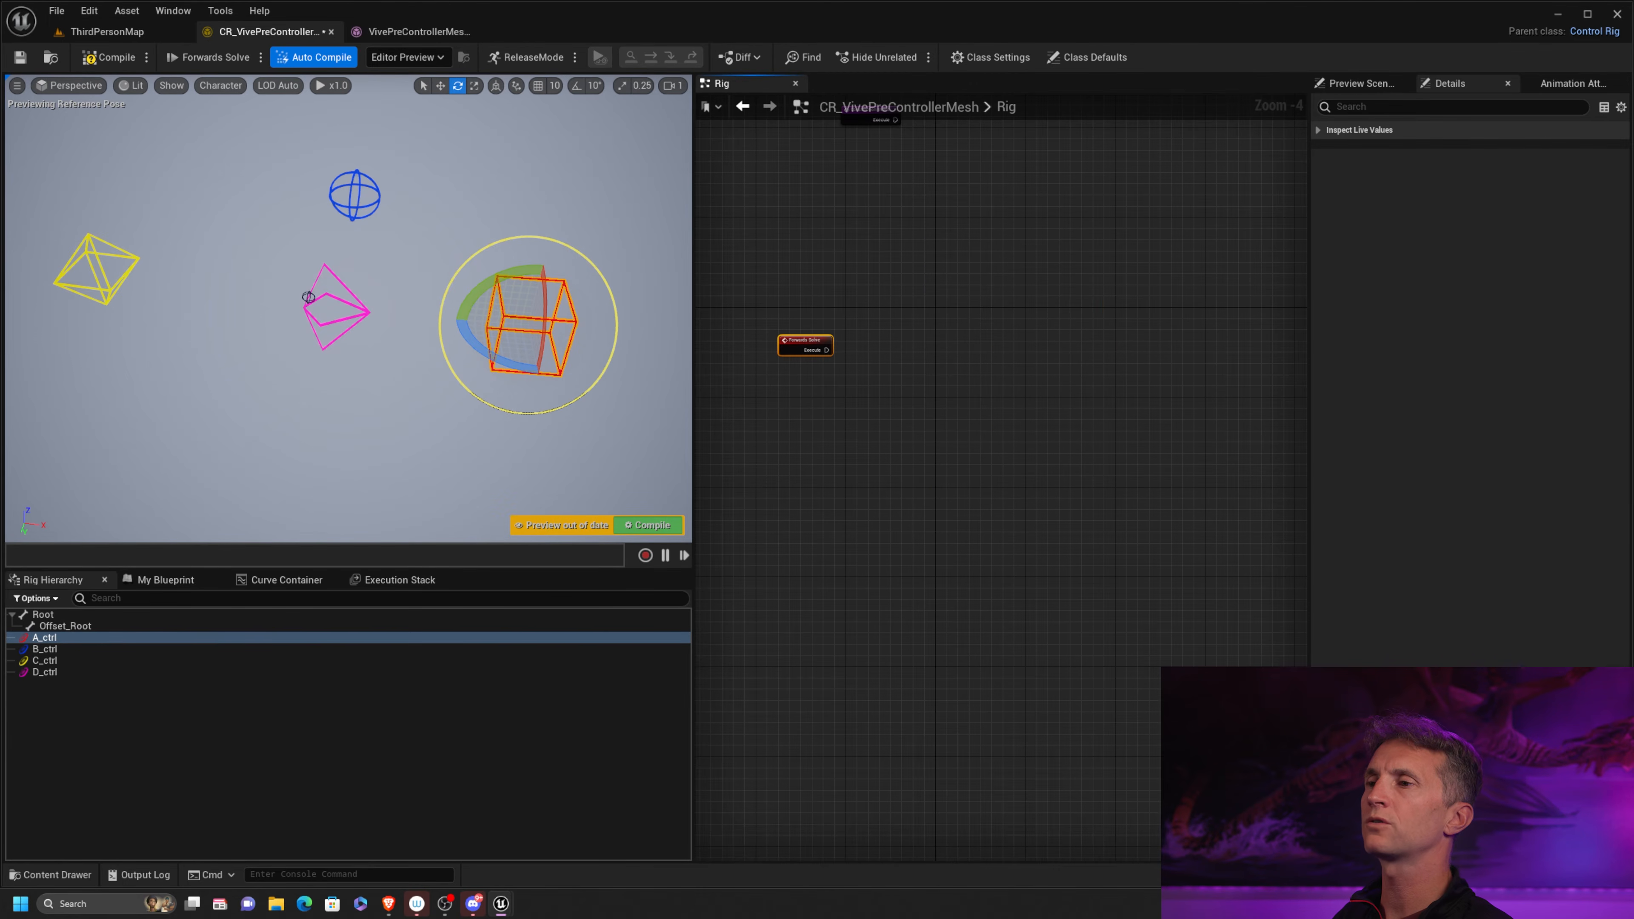
Add an Aim Constraint node connected to the Execute output of Forwards Solve
scroll(881, 322, up, 3)
right_drag(917, 350, 969, 352)
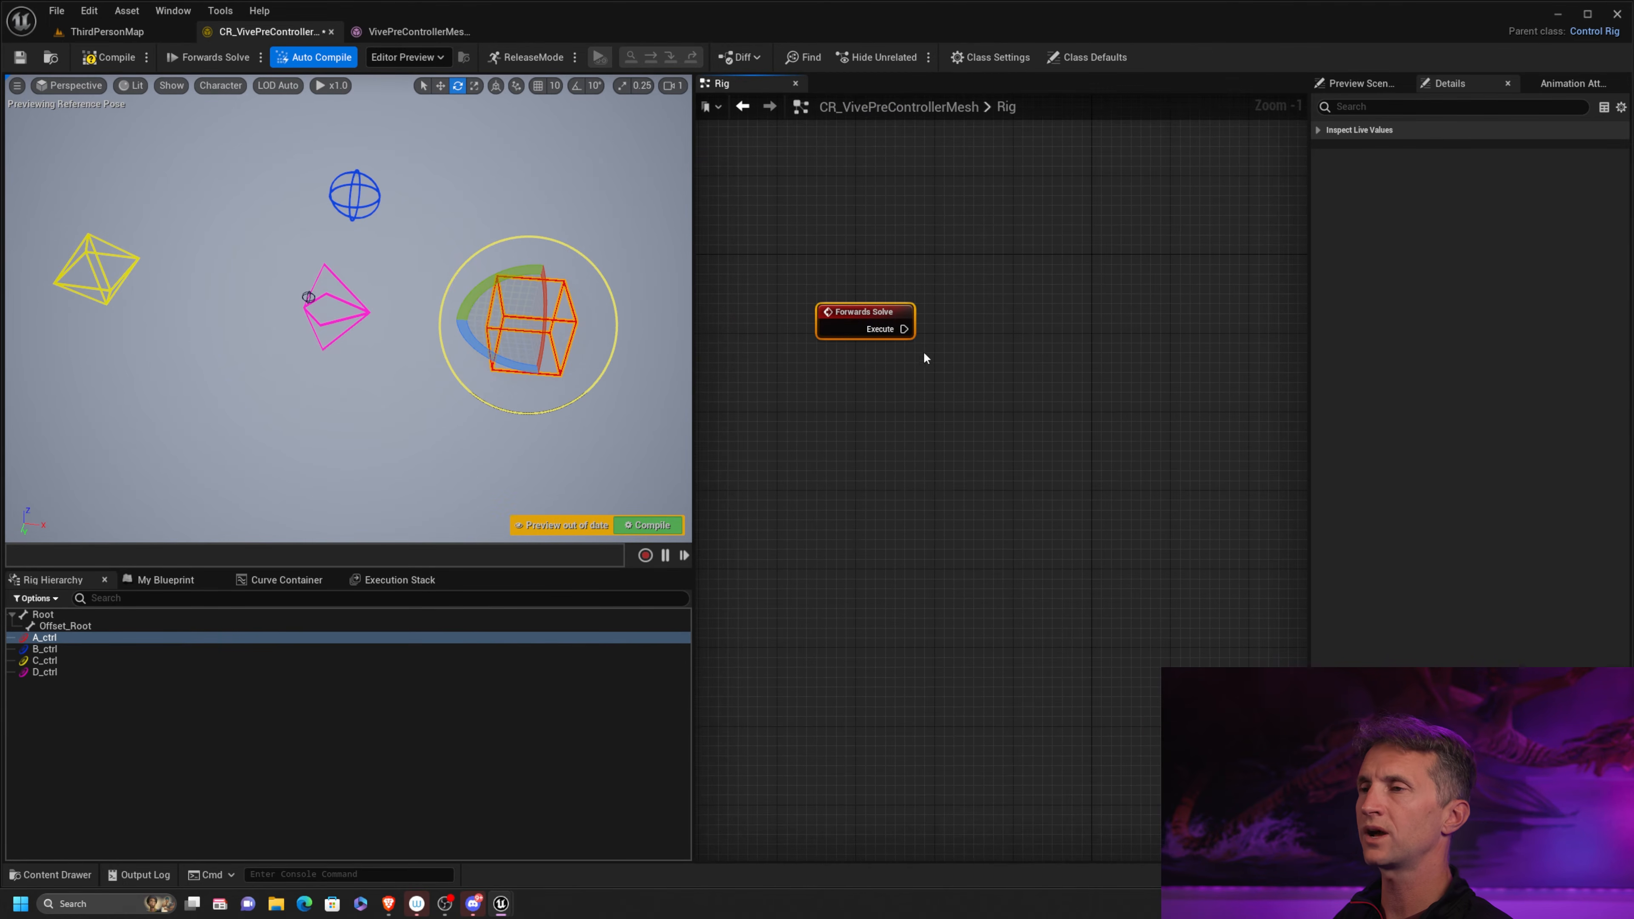
scroll(971, 338, up, 1)
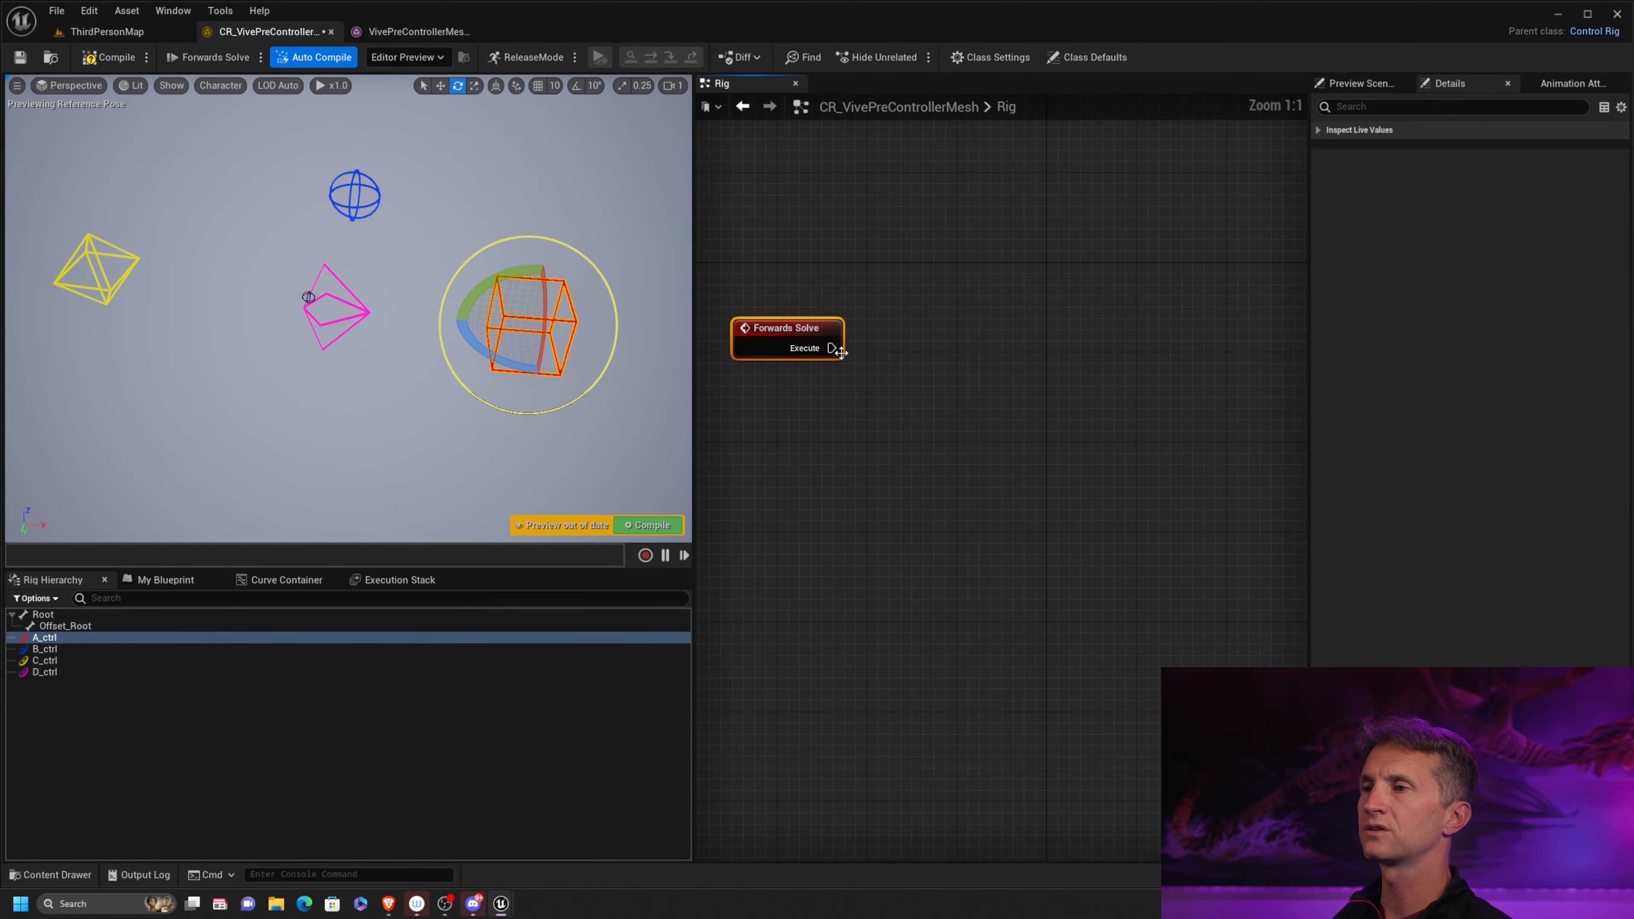
drag(840, 351, 944, 324)
text(aim)
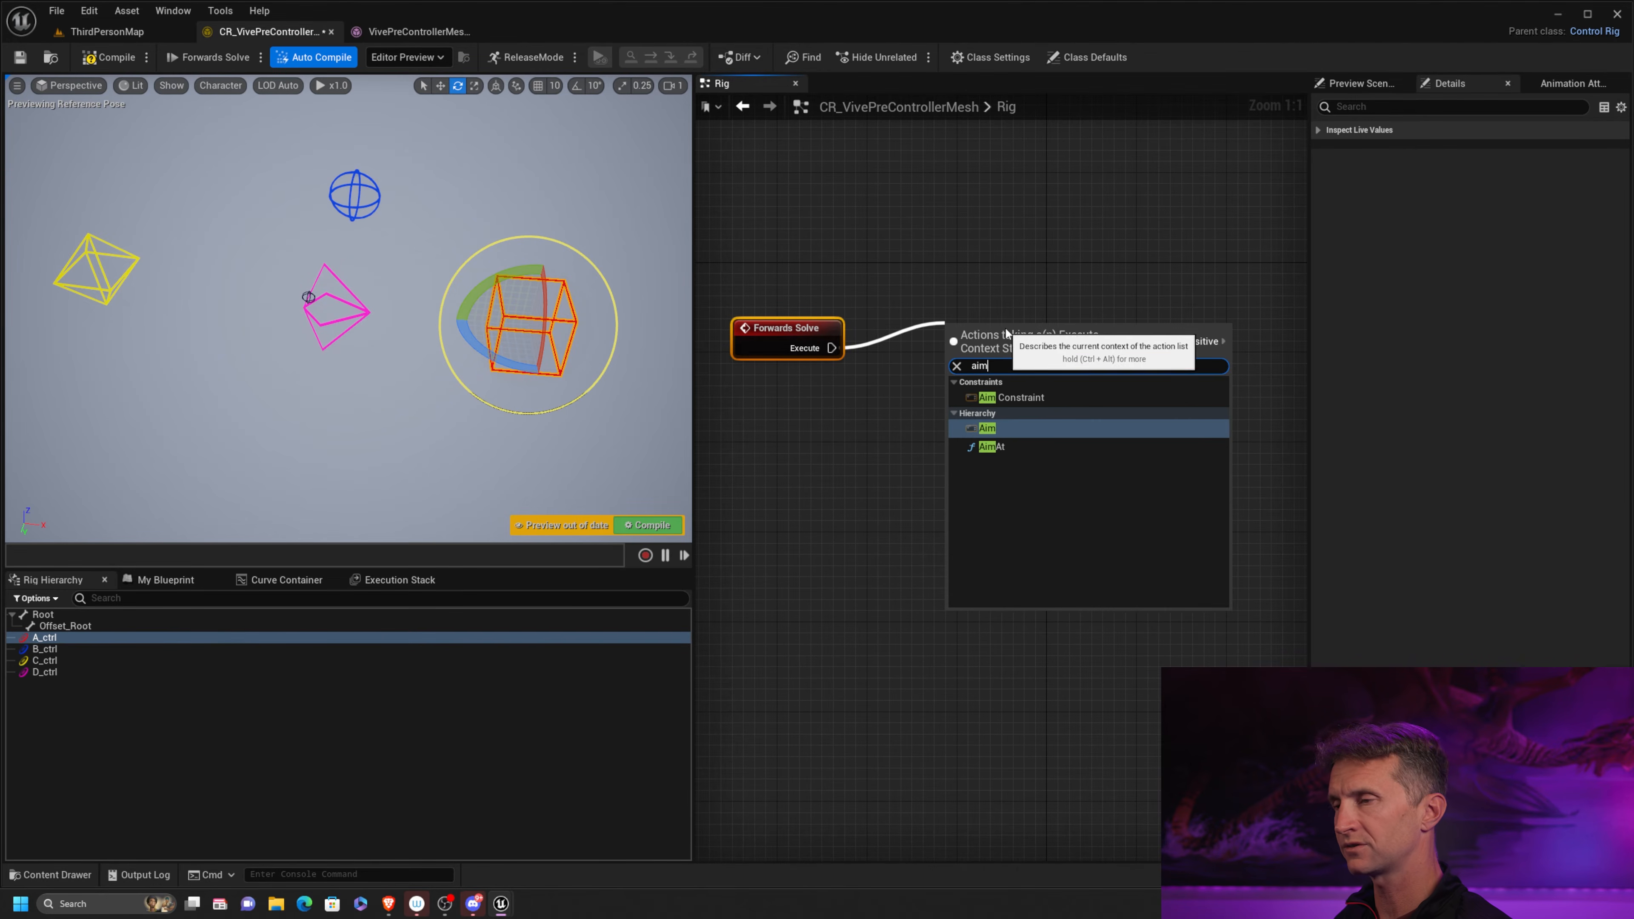
click(1021, 397)
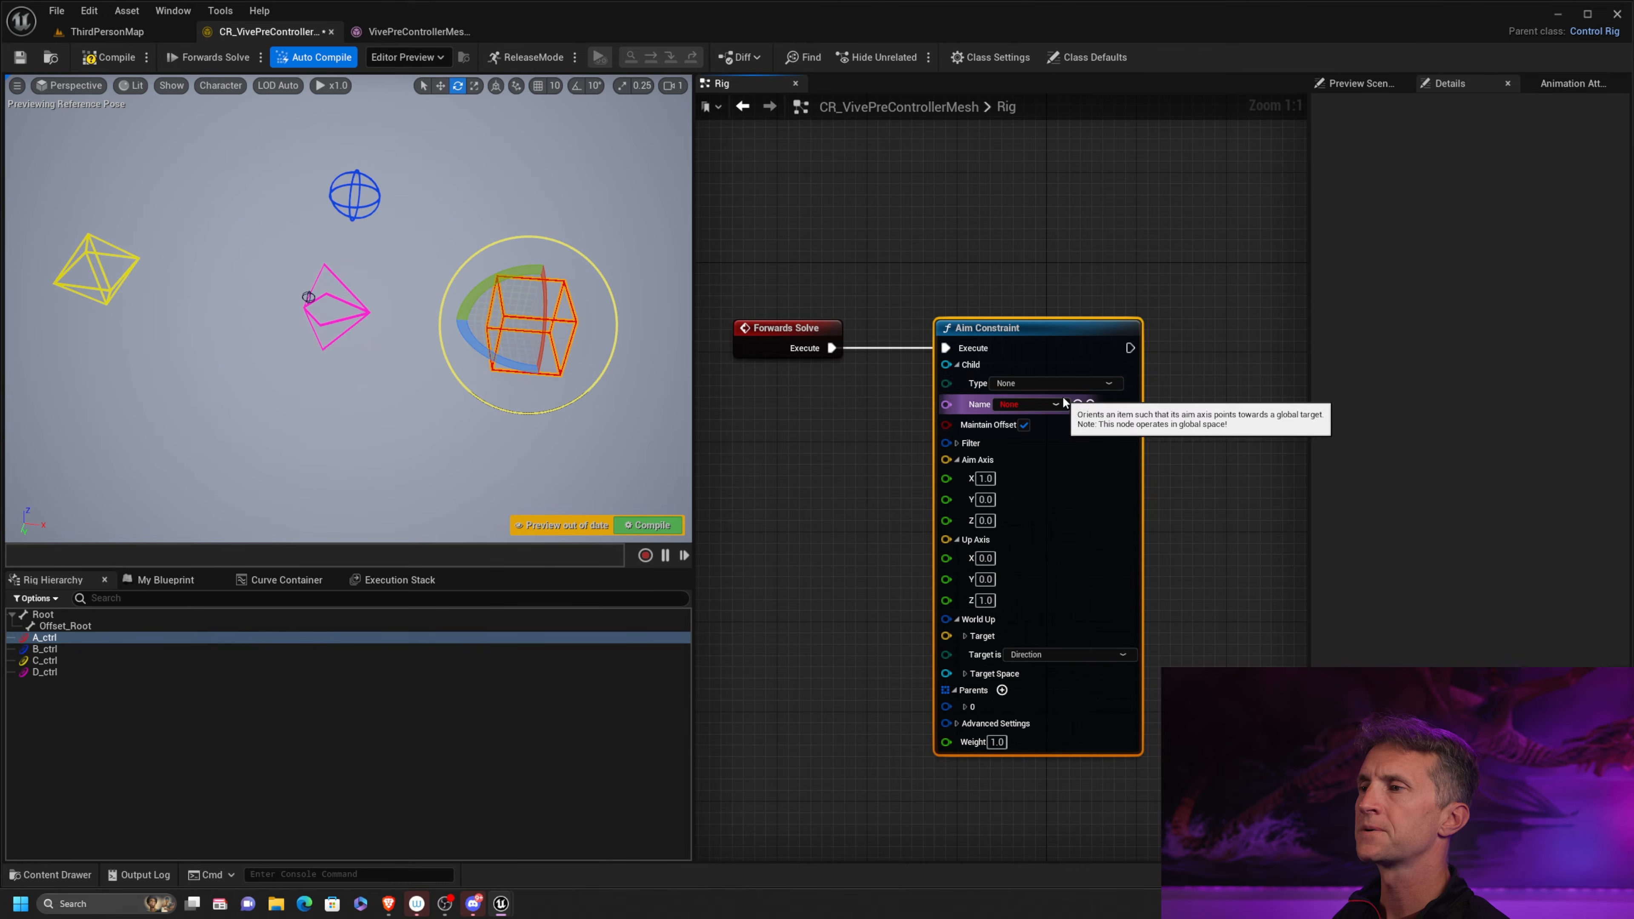
Set the Aim Constraint's child to type Control and name D_ctrl
click(1091, 384)
click(1028, 405)
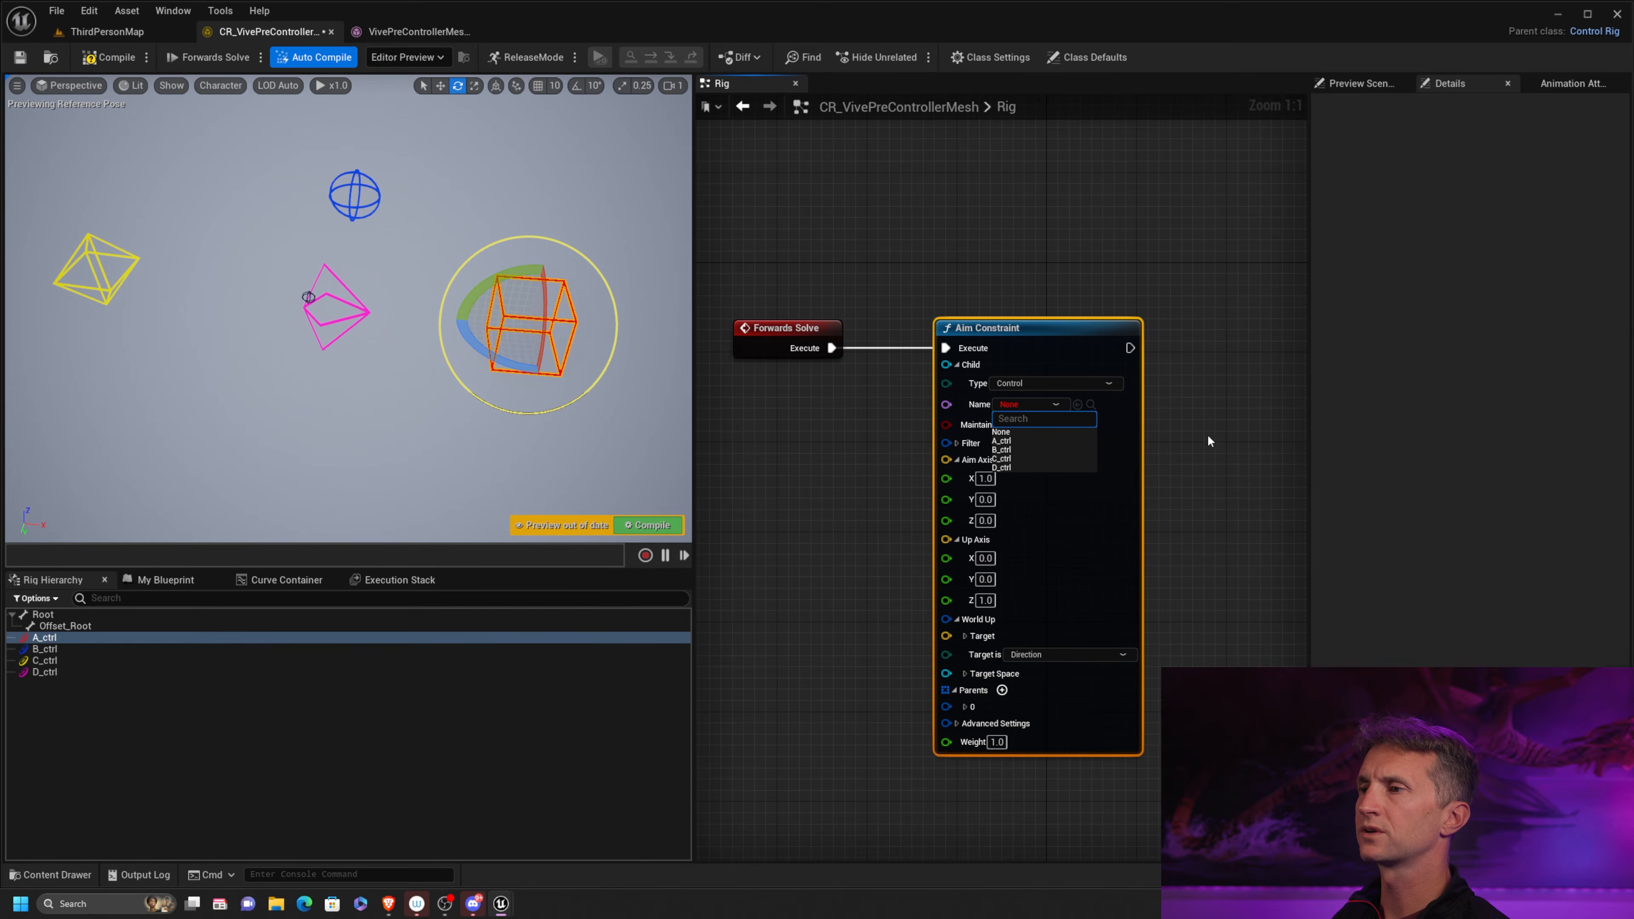
click(1021, 468)
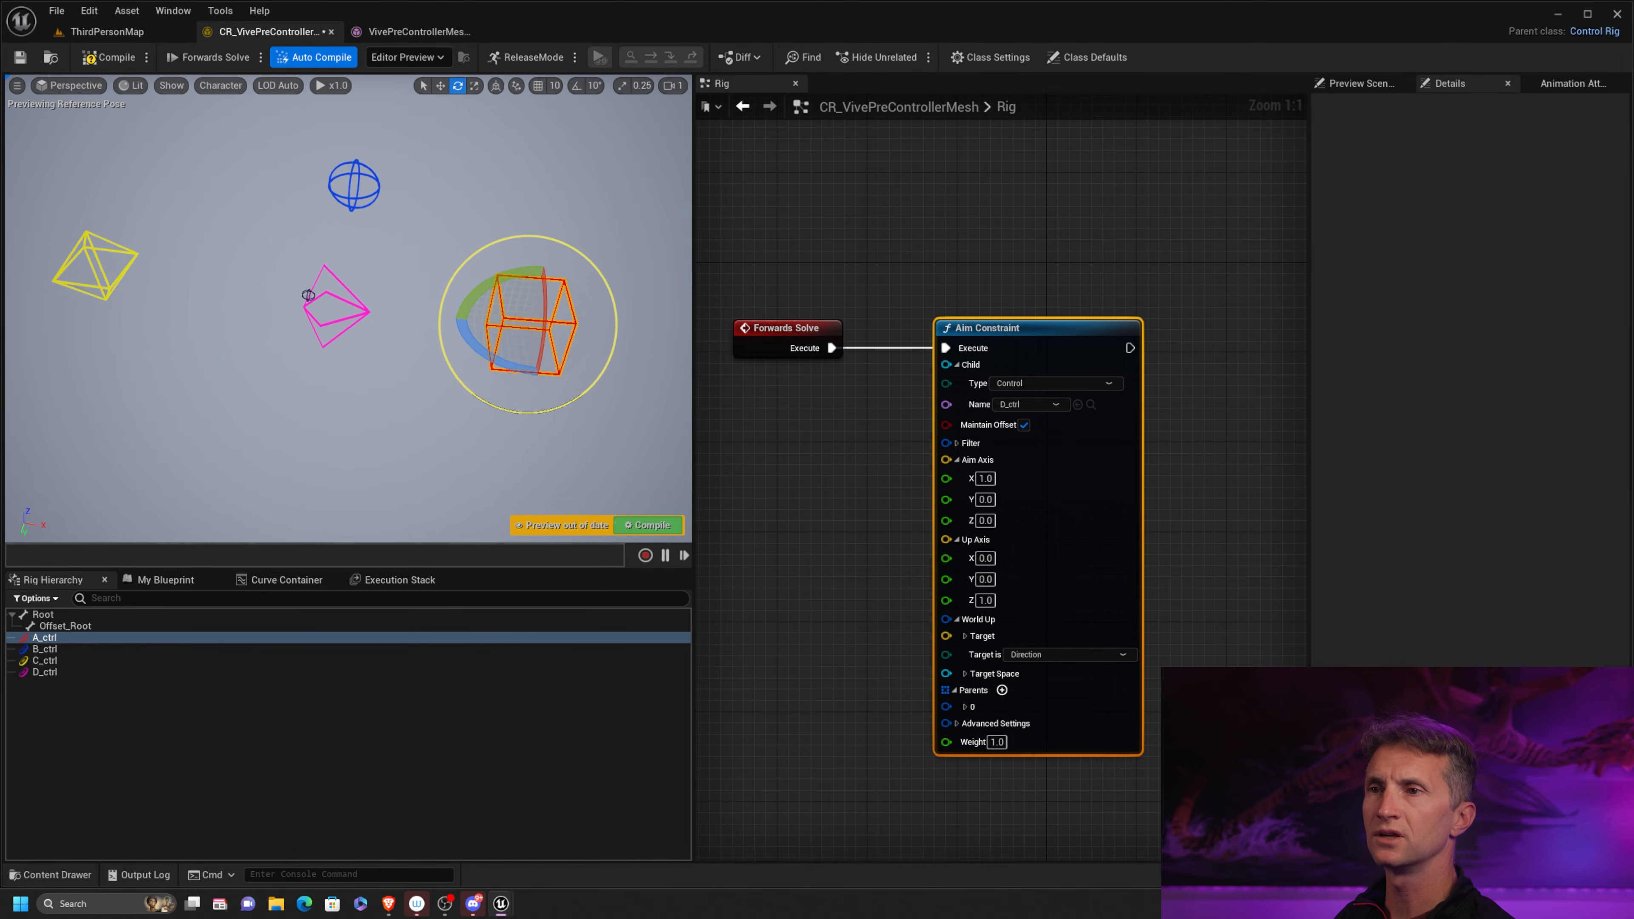
Set the item of the Aim Constraint's parent 0 to type Control and name A_ctrl, and compile the rig
mouse_move(1087, 340)
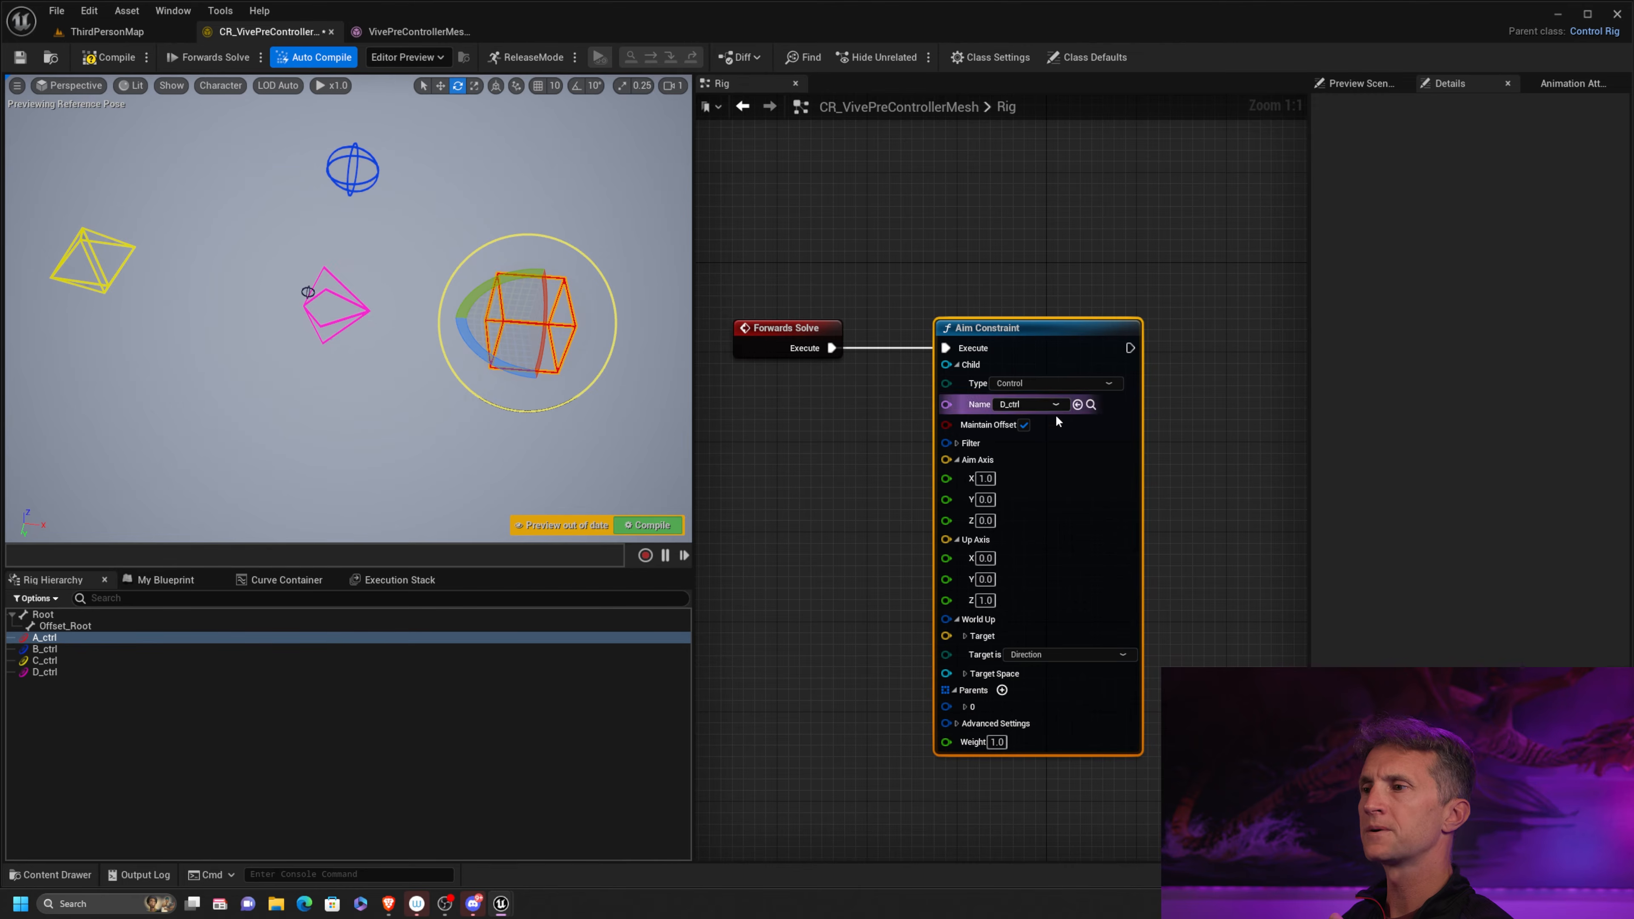
right_drag(1205, 459, 1220, 374)
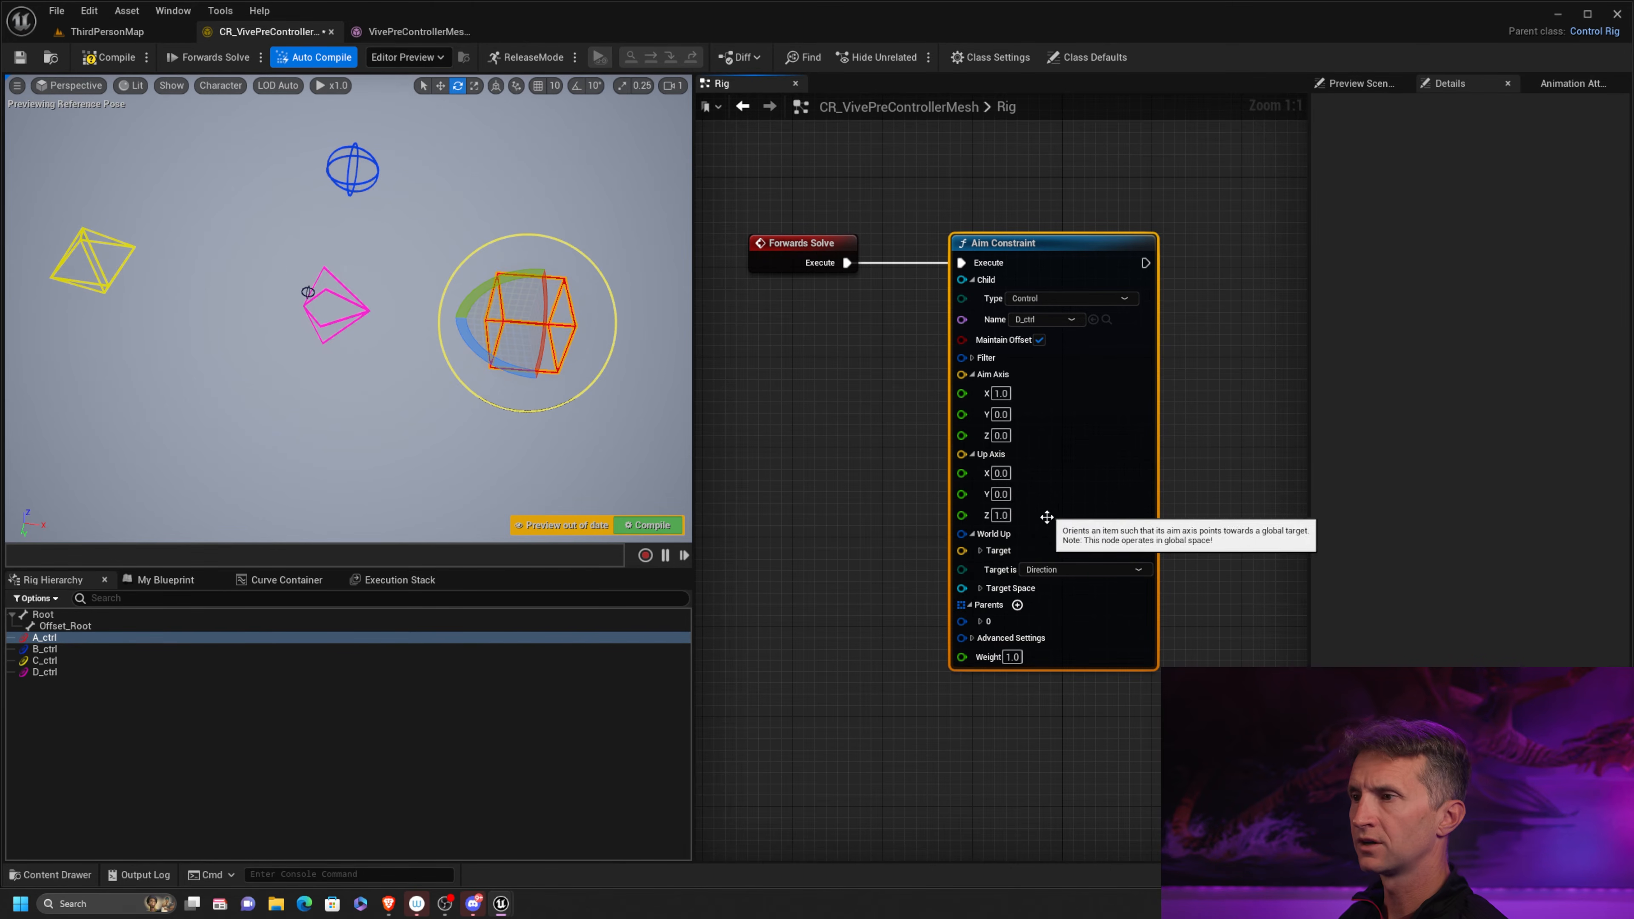
right_drag(1208, 567, 1231, 475)
click(1005, 530)
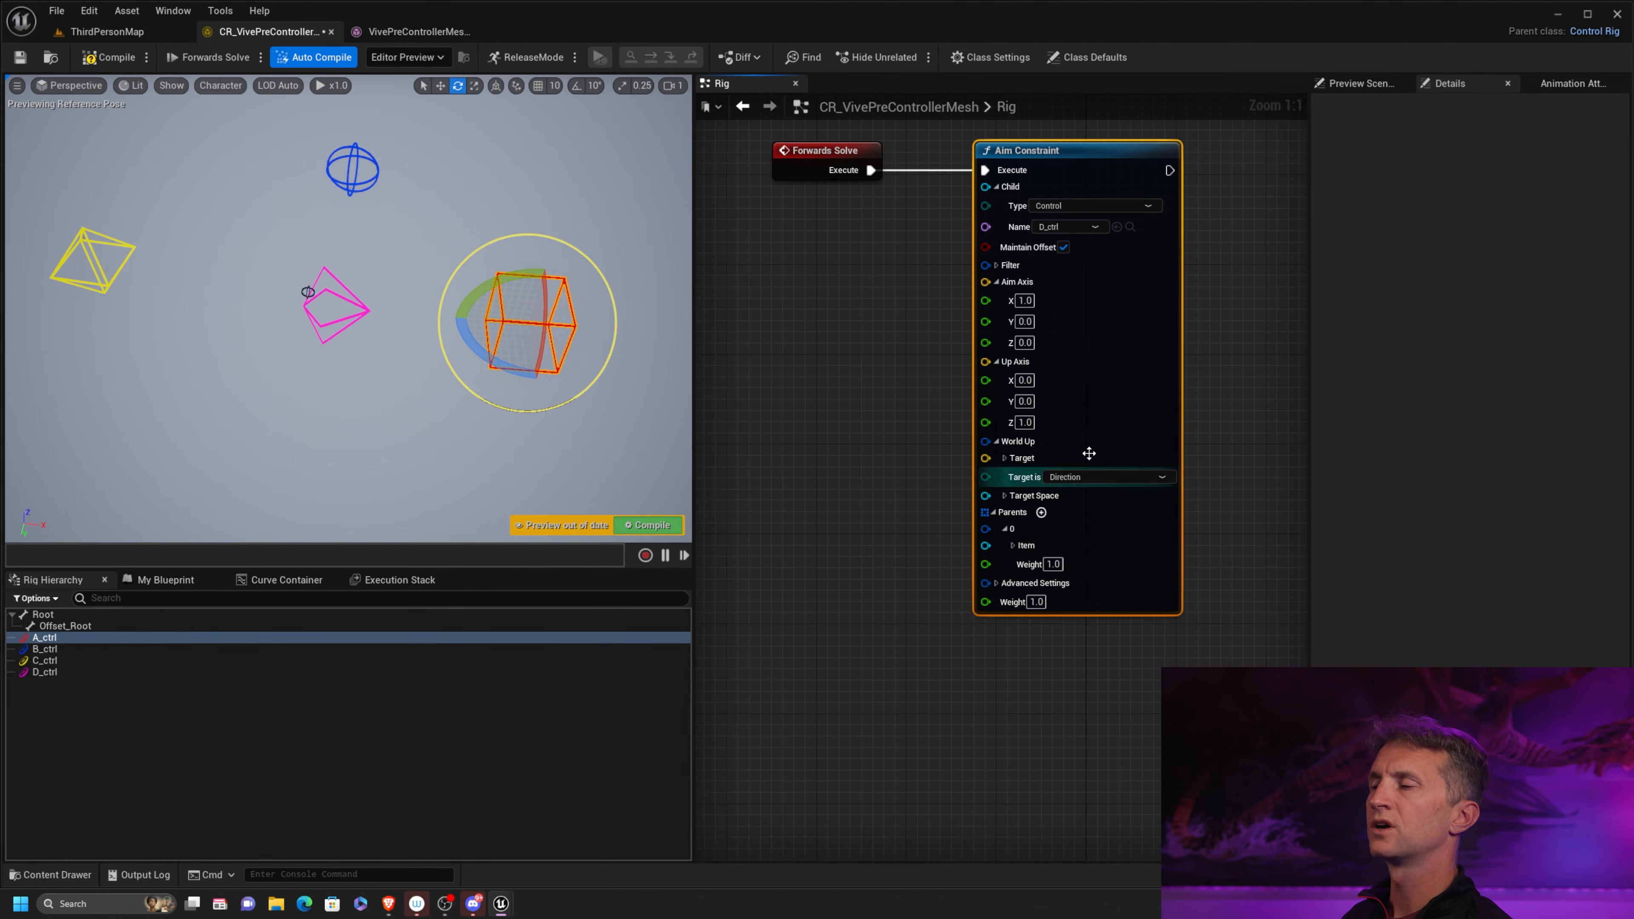
click(1013, 545)
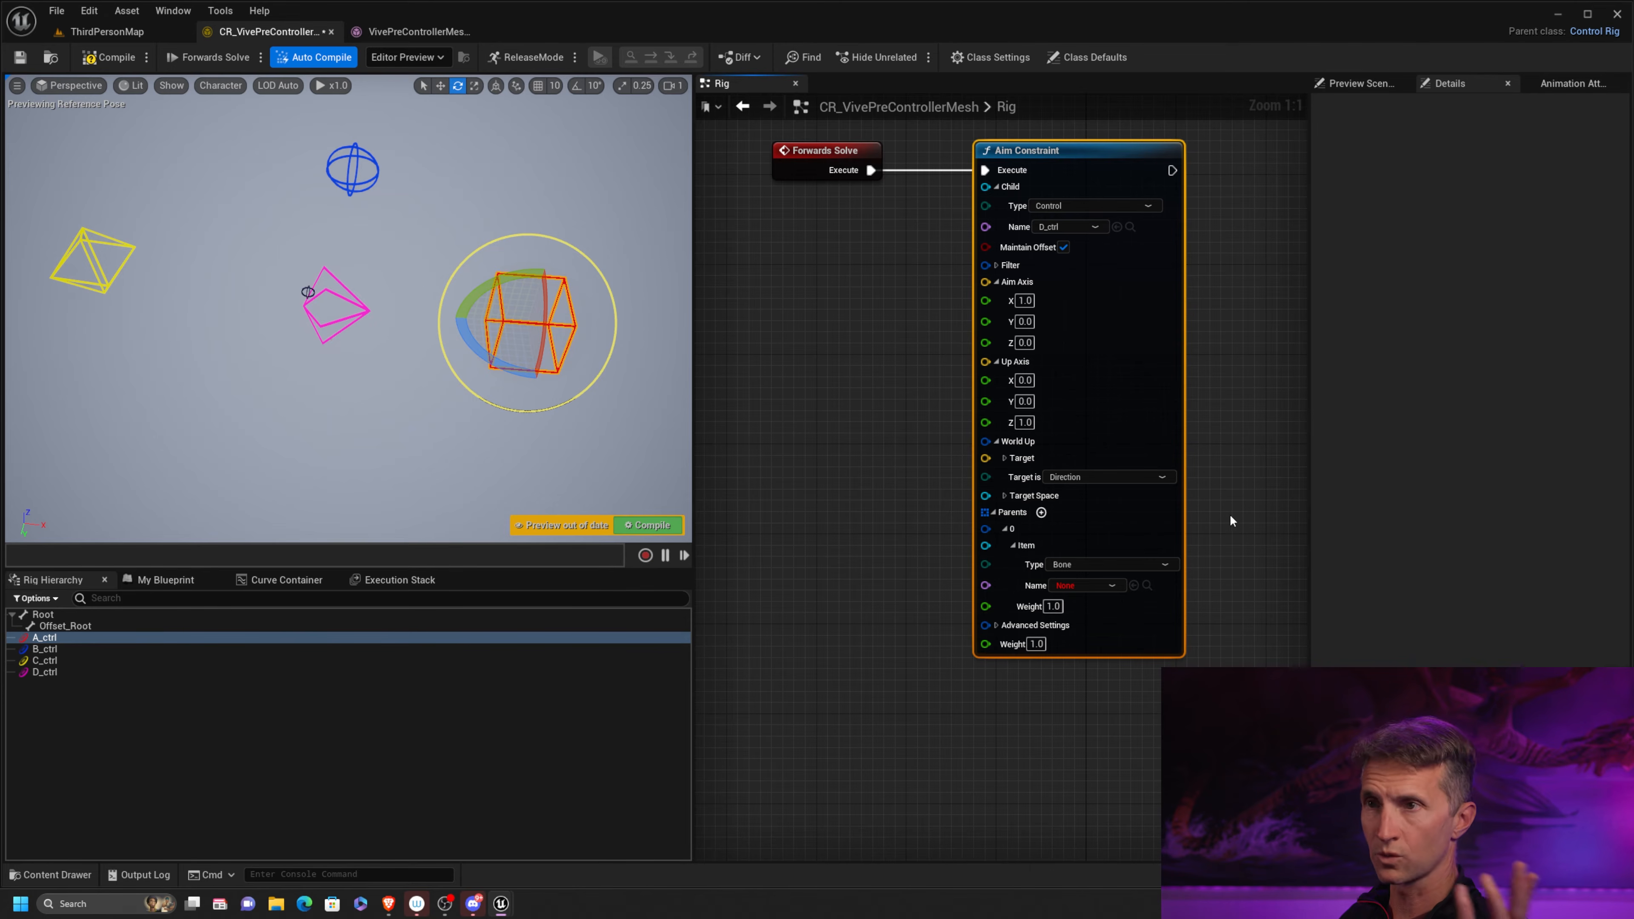
click(1141, 564)
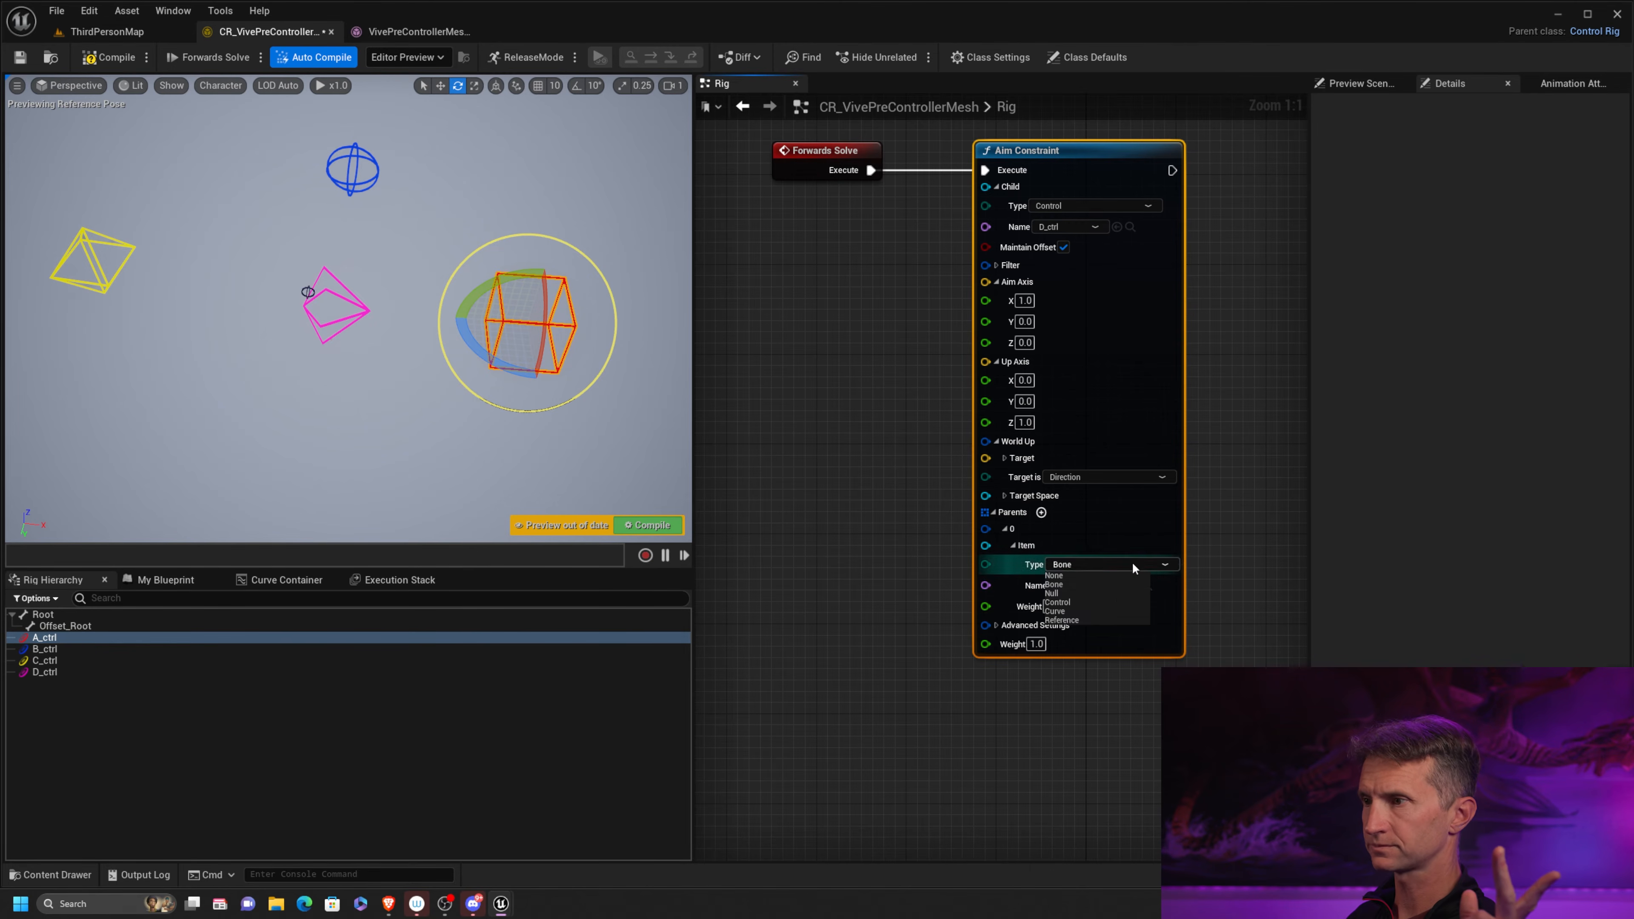
click(1079, 604)
click(1108, 585)
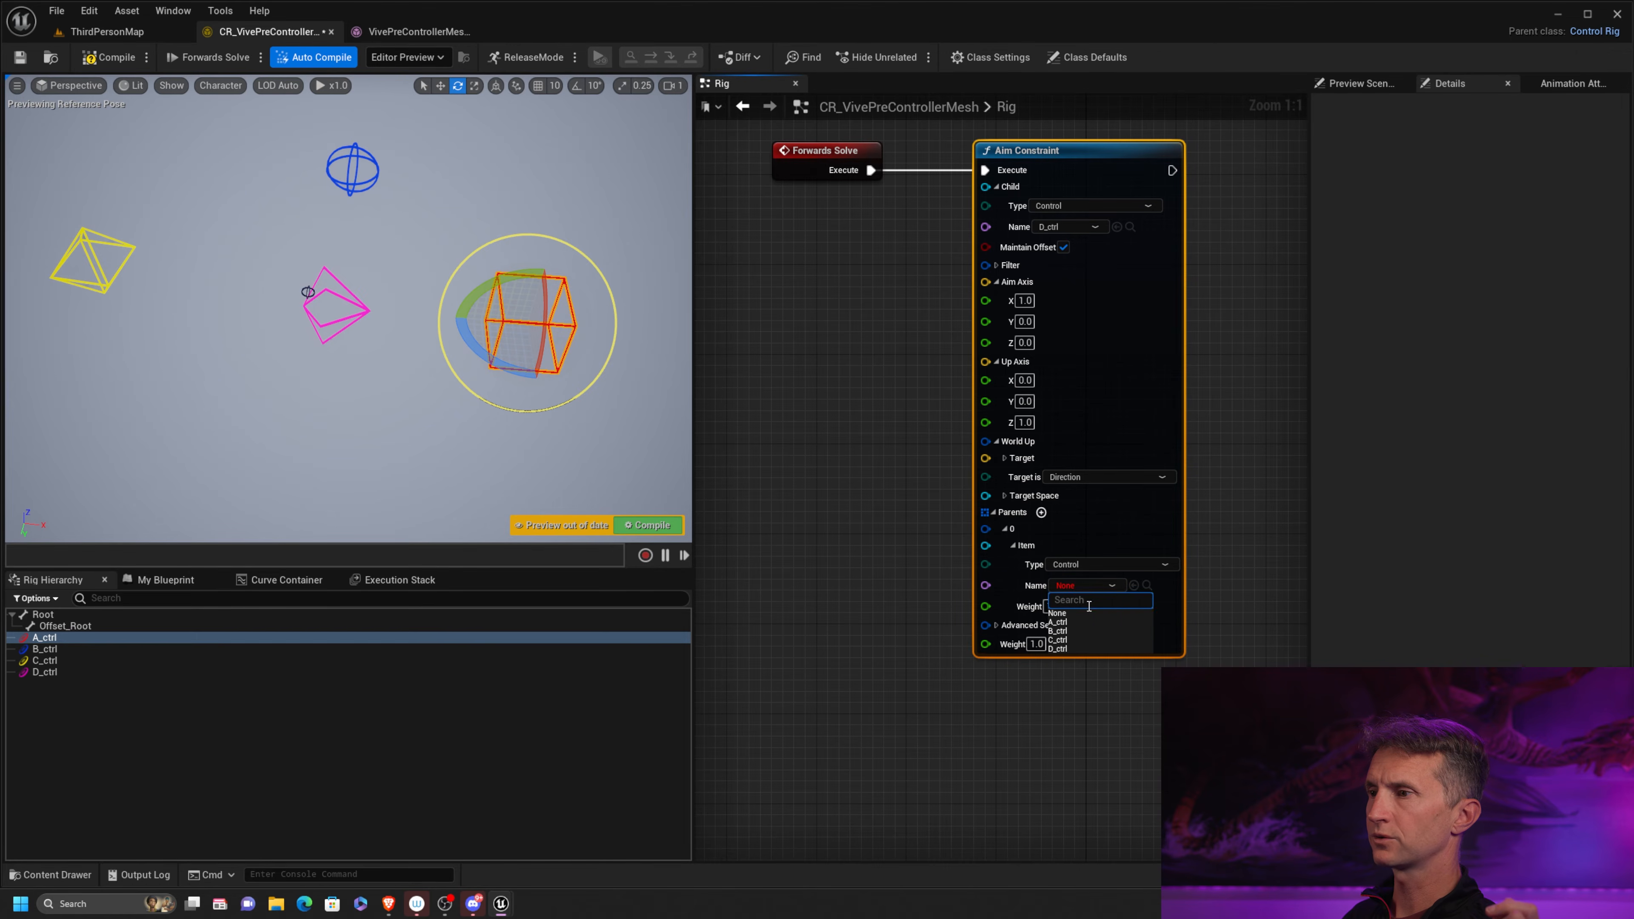
click(1066, 621)
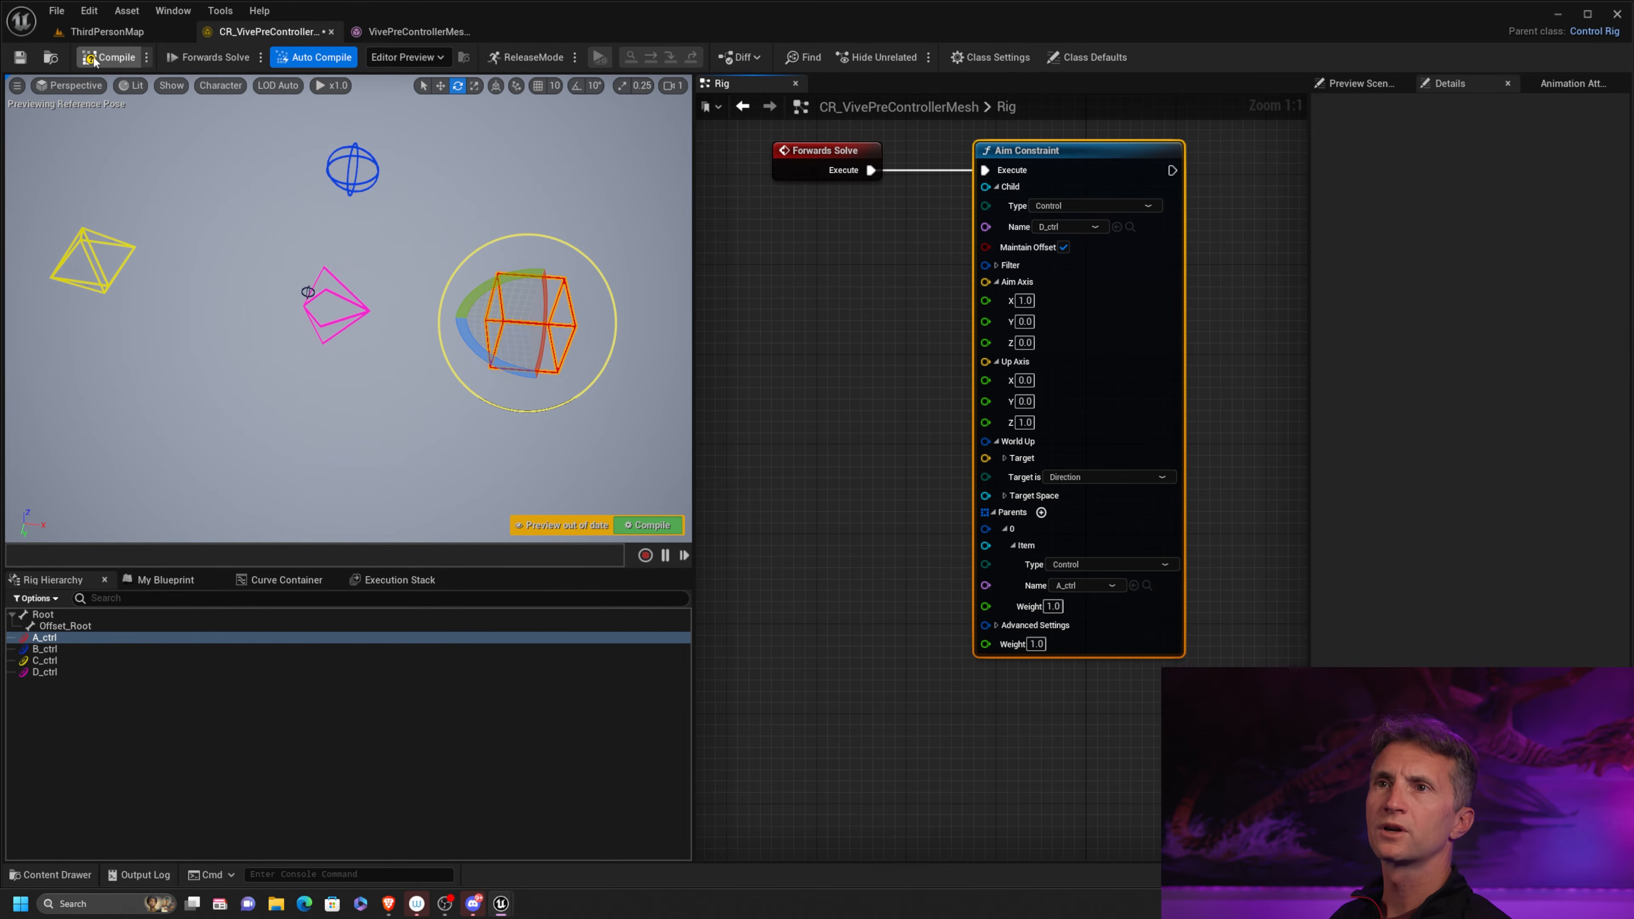
click(483, 141)
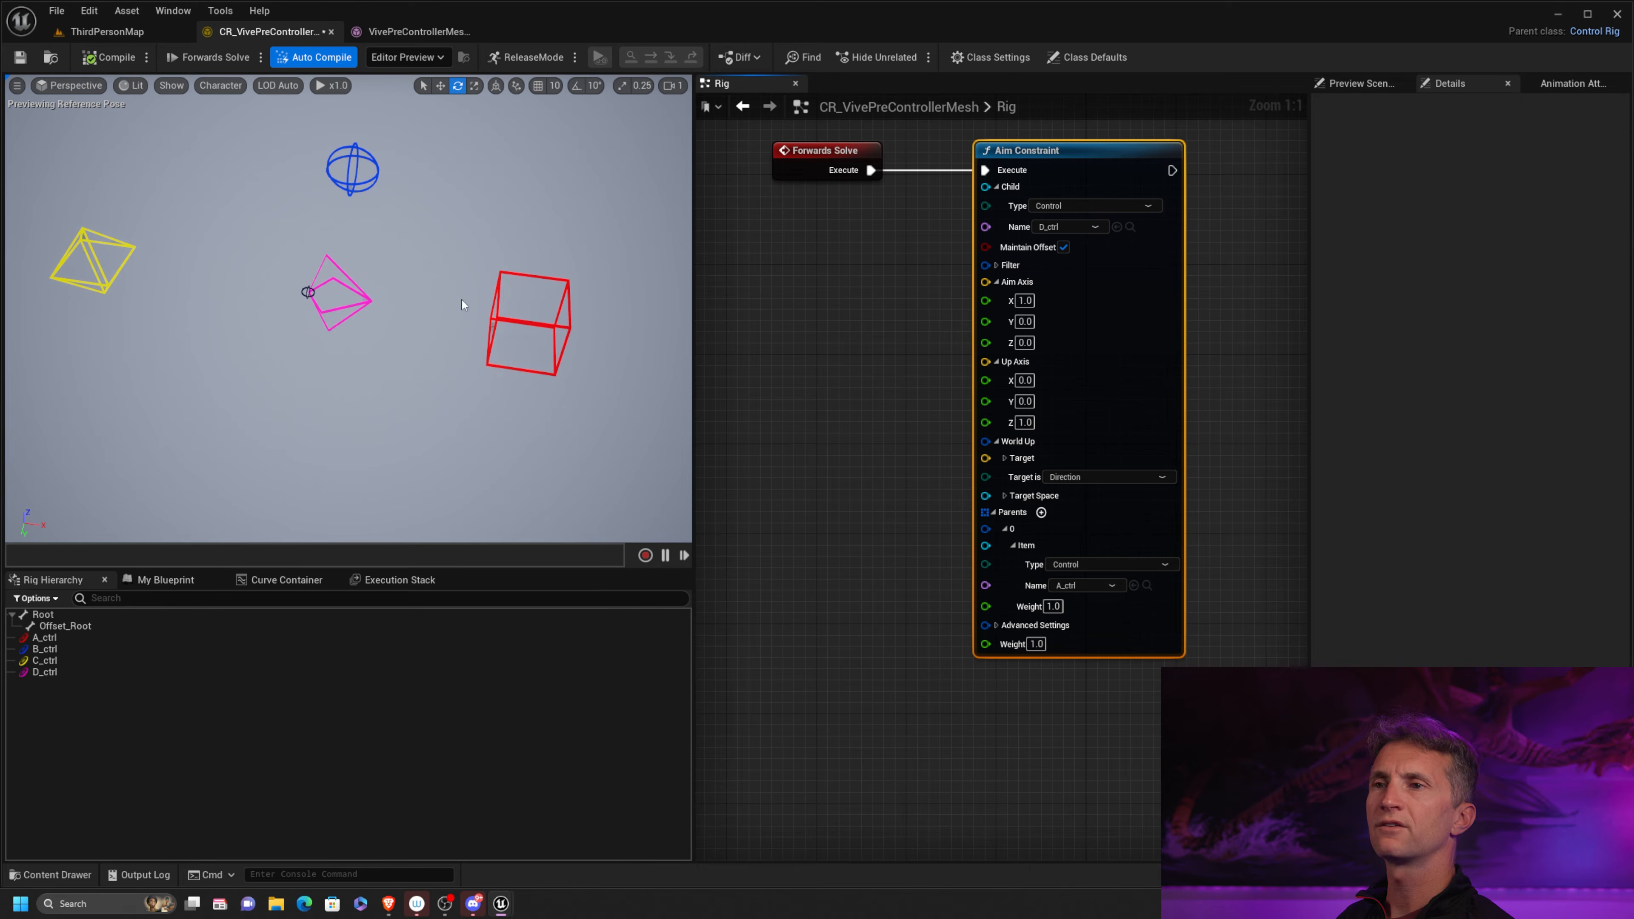
Disconnect the Aim Constraint from Forwards Solve and compile, and reconnect and recompile to compare D_ctrl's orientation
alt+click(870, 169)
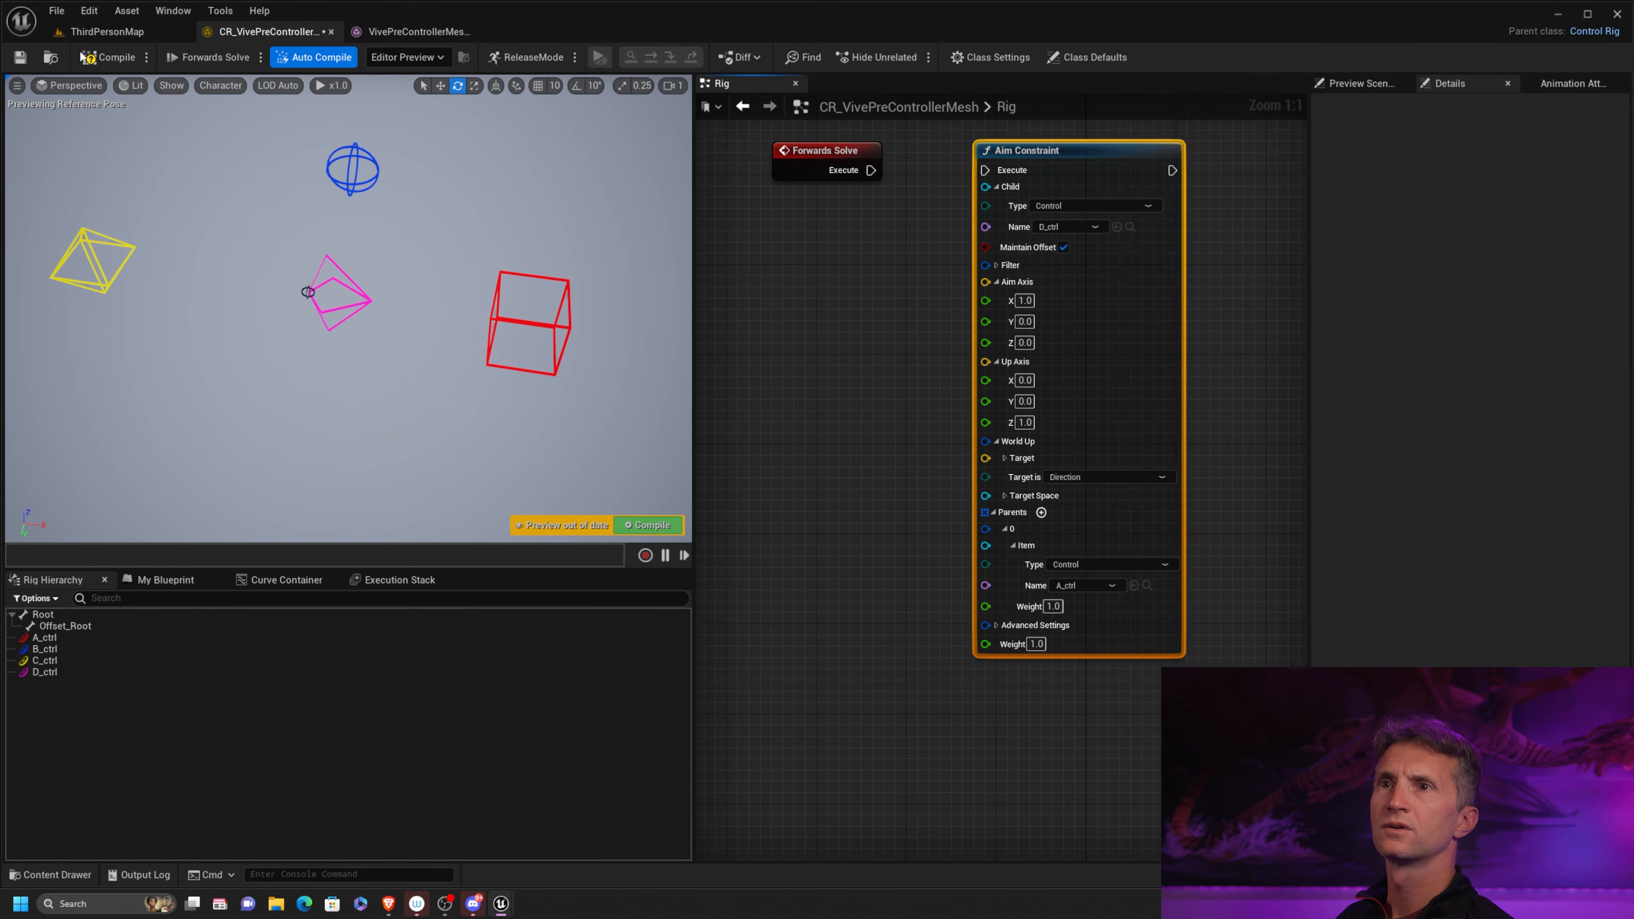
click(84, 58)
drag(870, 169, 1079, 188)
click(108, 58)
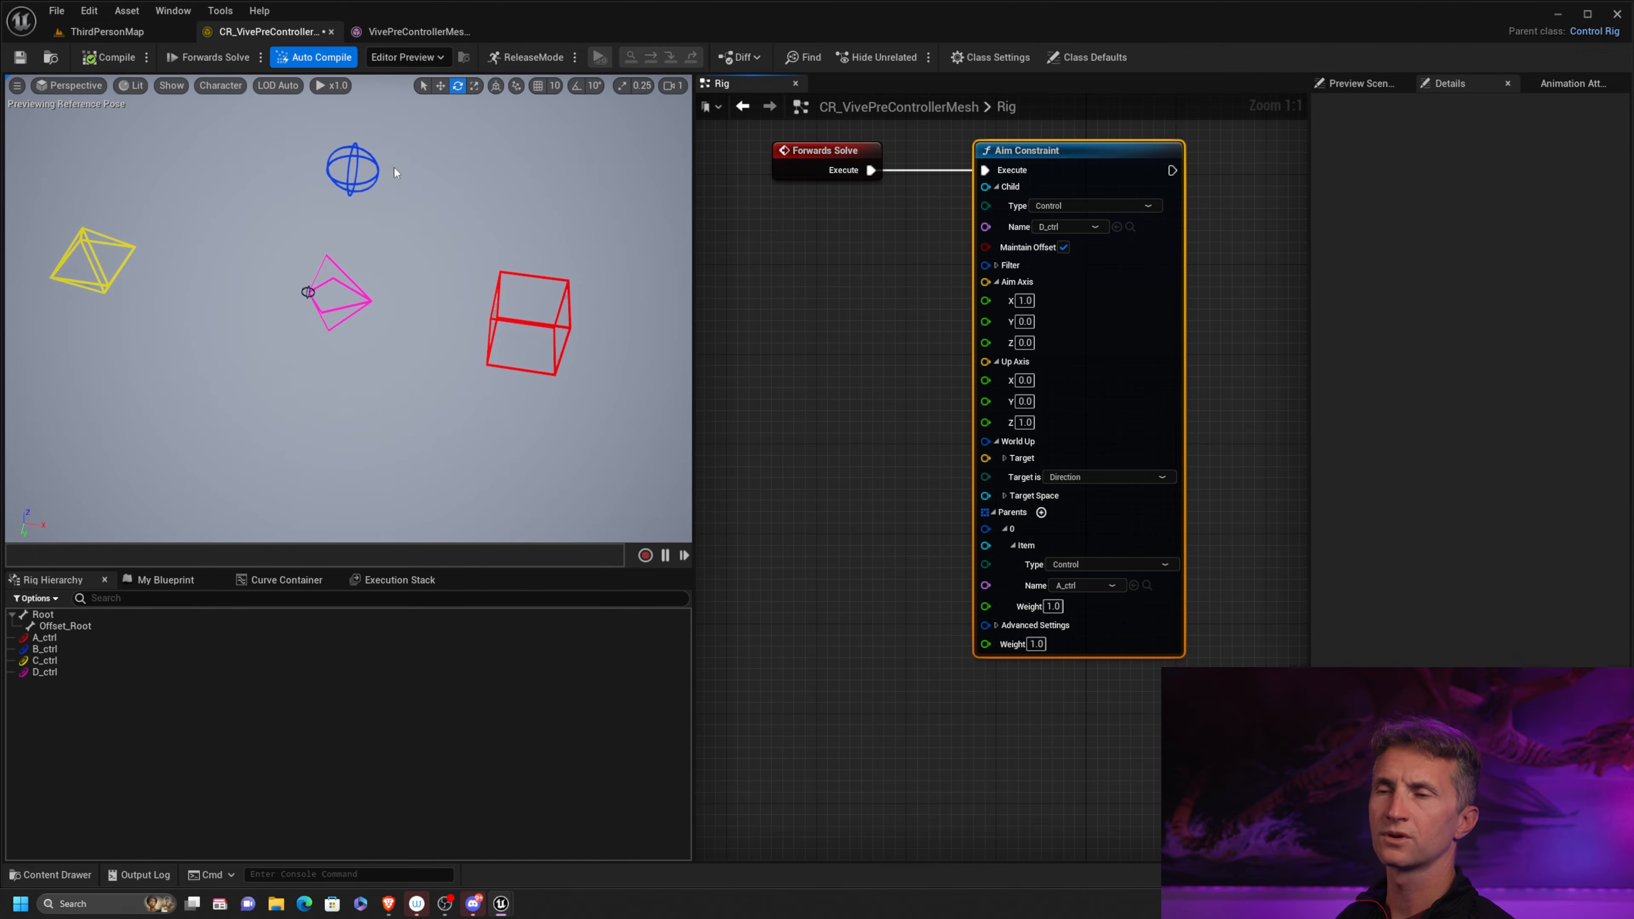
Move A_ctrl in the viewport to test how D_ctrl aims at it, and recompile to reset the pose
click(492, 318)
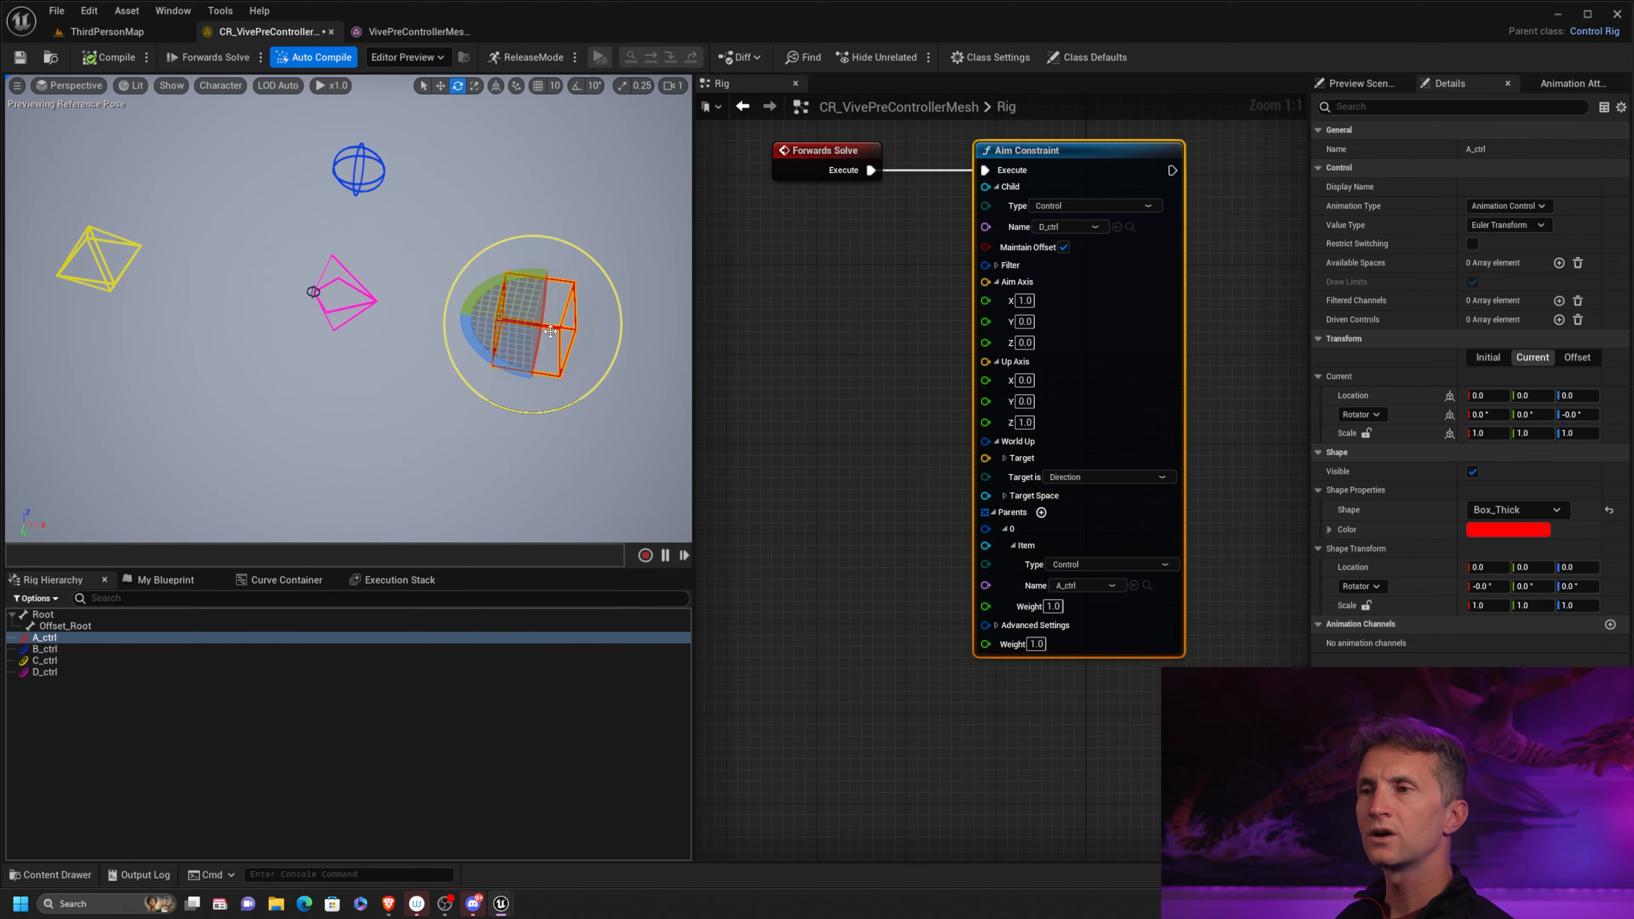
key(w)
alt+drag(367, 328, 418, 336)
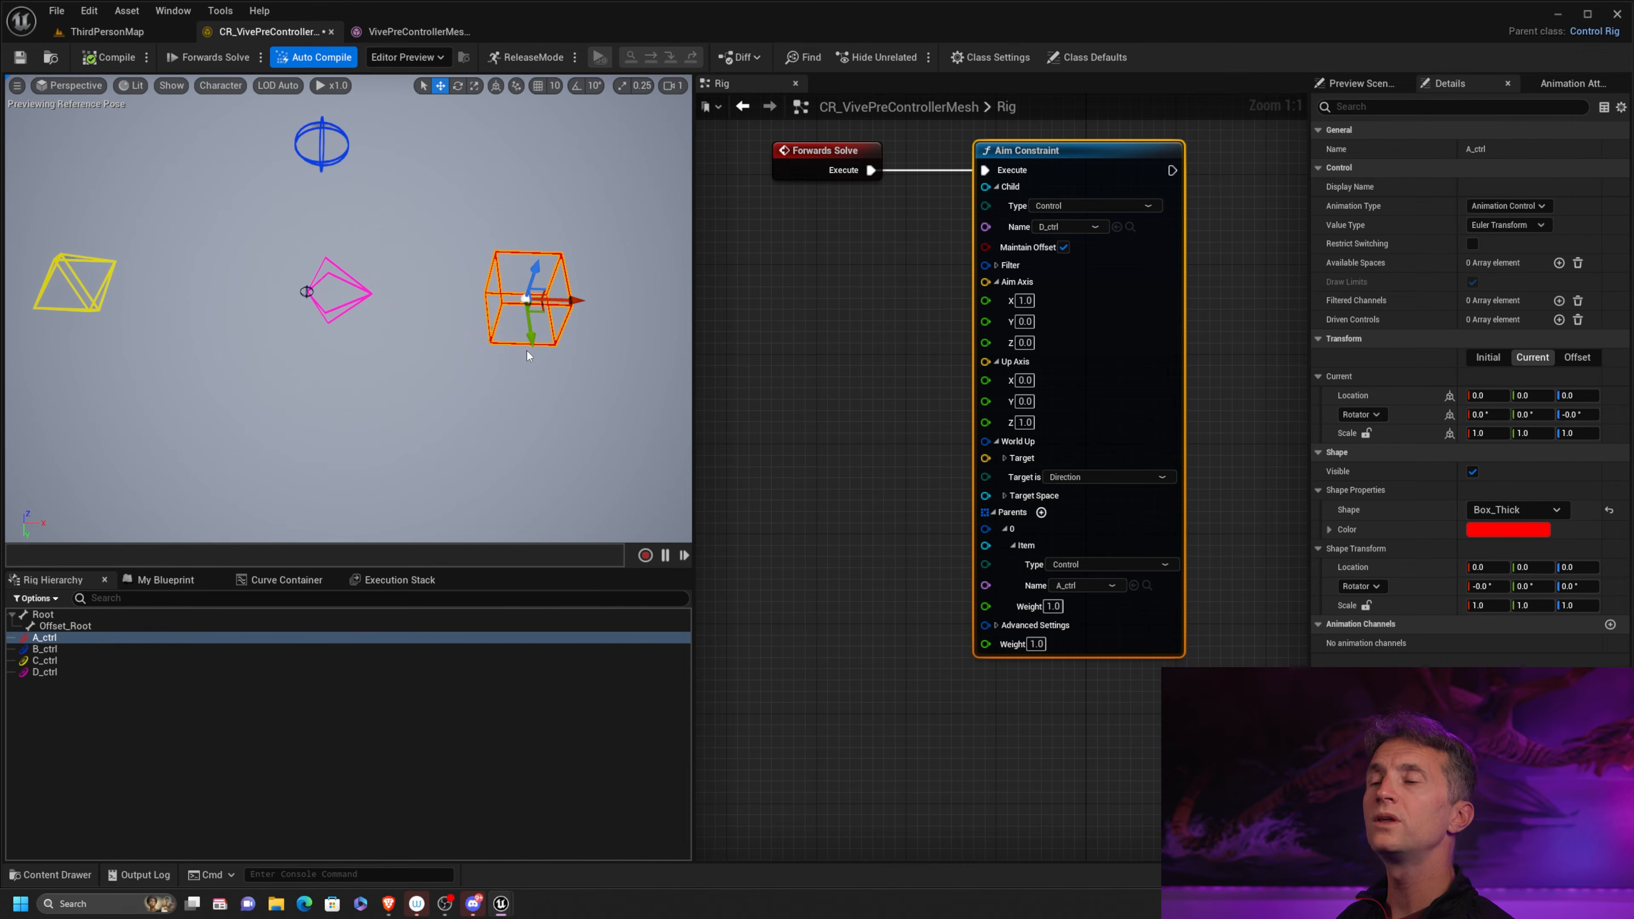
drag(531, 338, 453, 222)
click(122, 60)
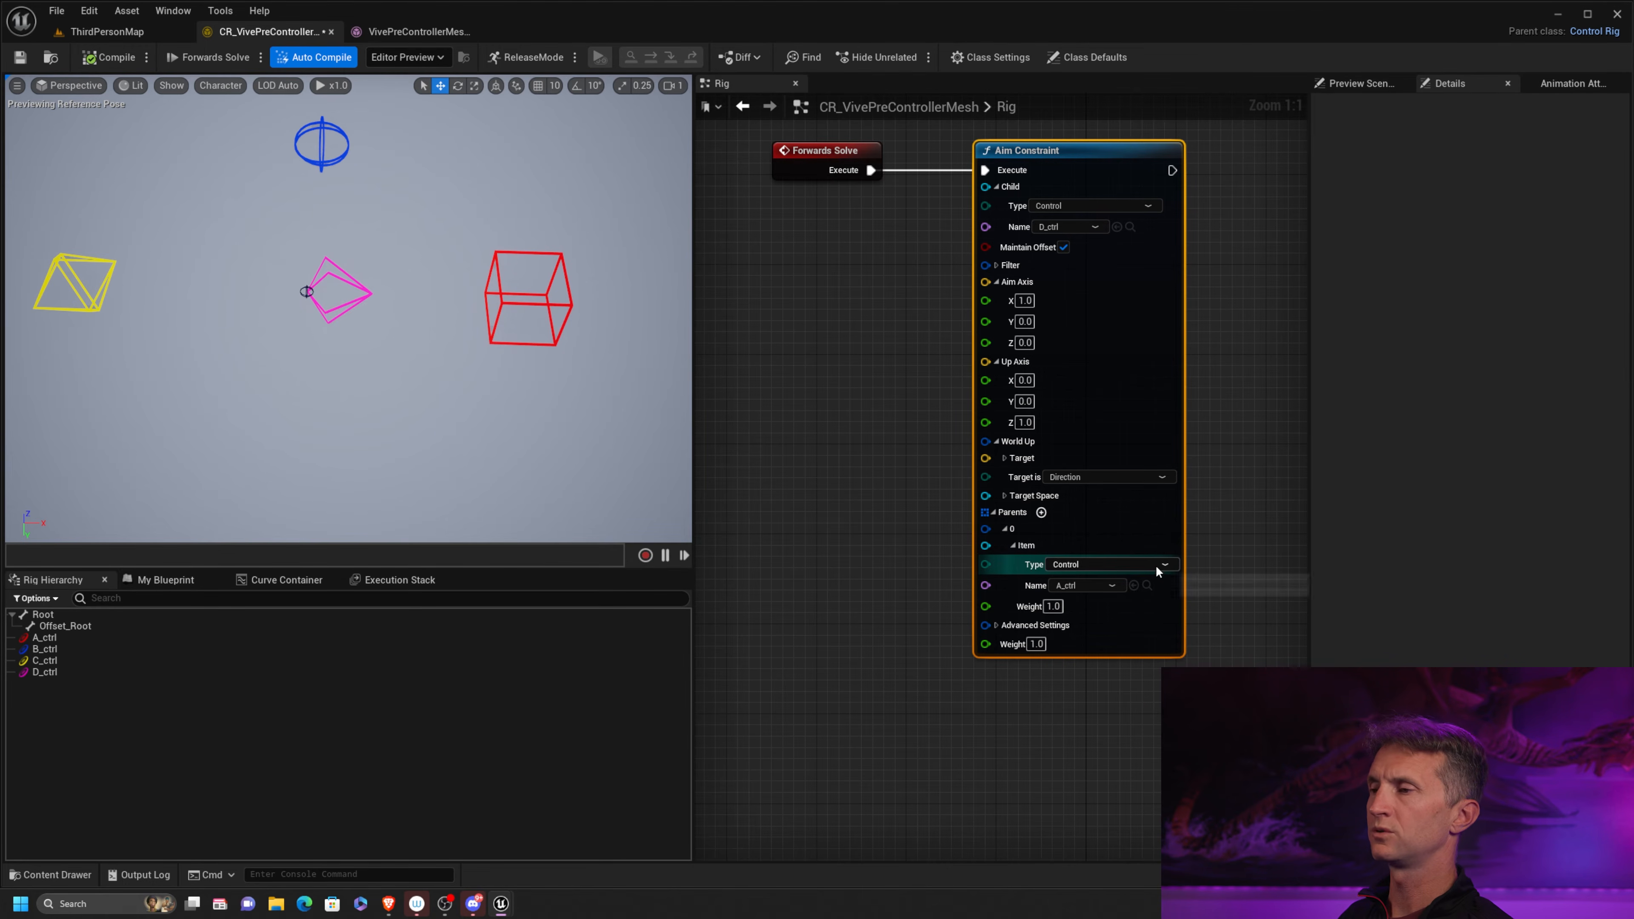
Switch the Aim Constraint's parent 0 to B_ctrl, compile, and turn off Maintain Offset
click(1087, 585)
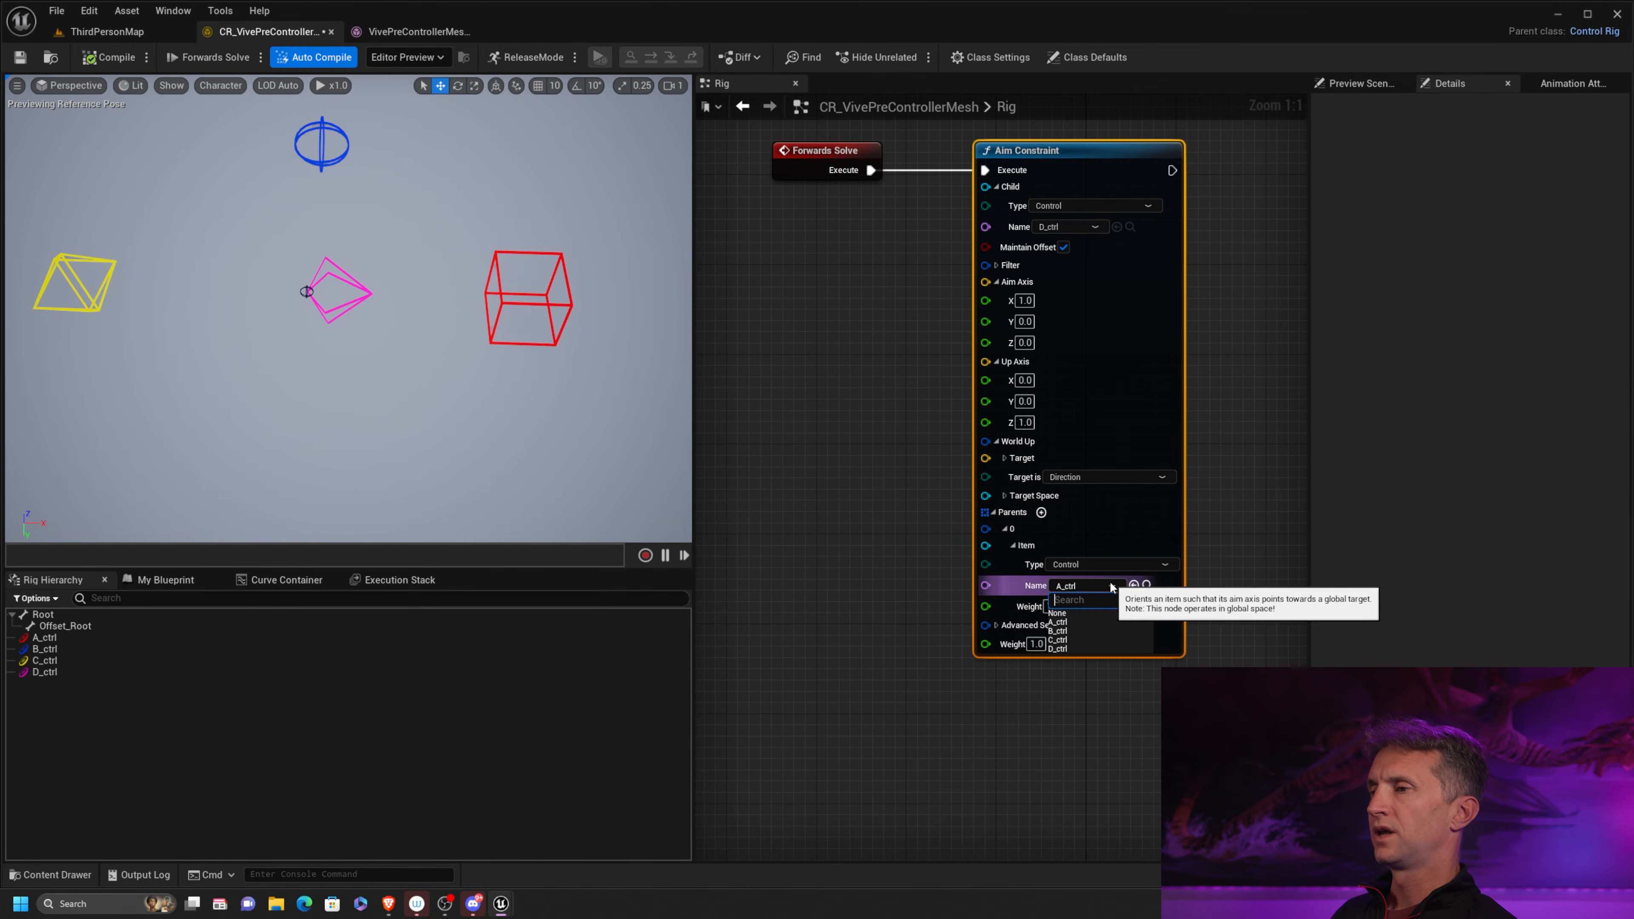
click(1071, 631)
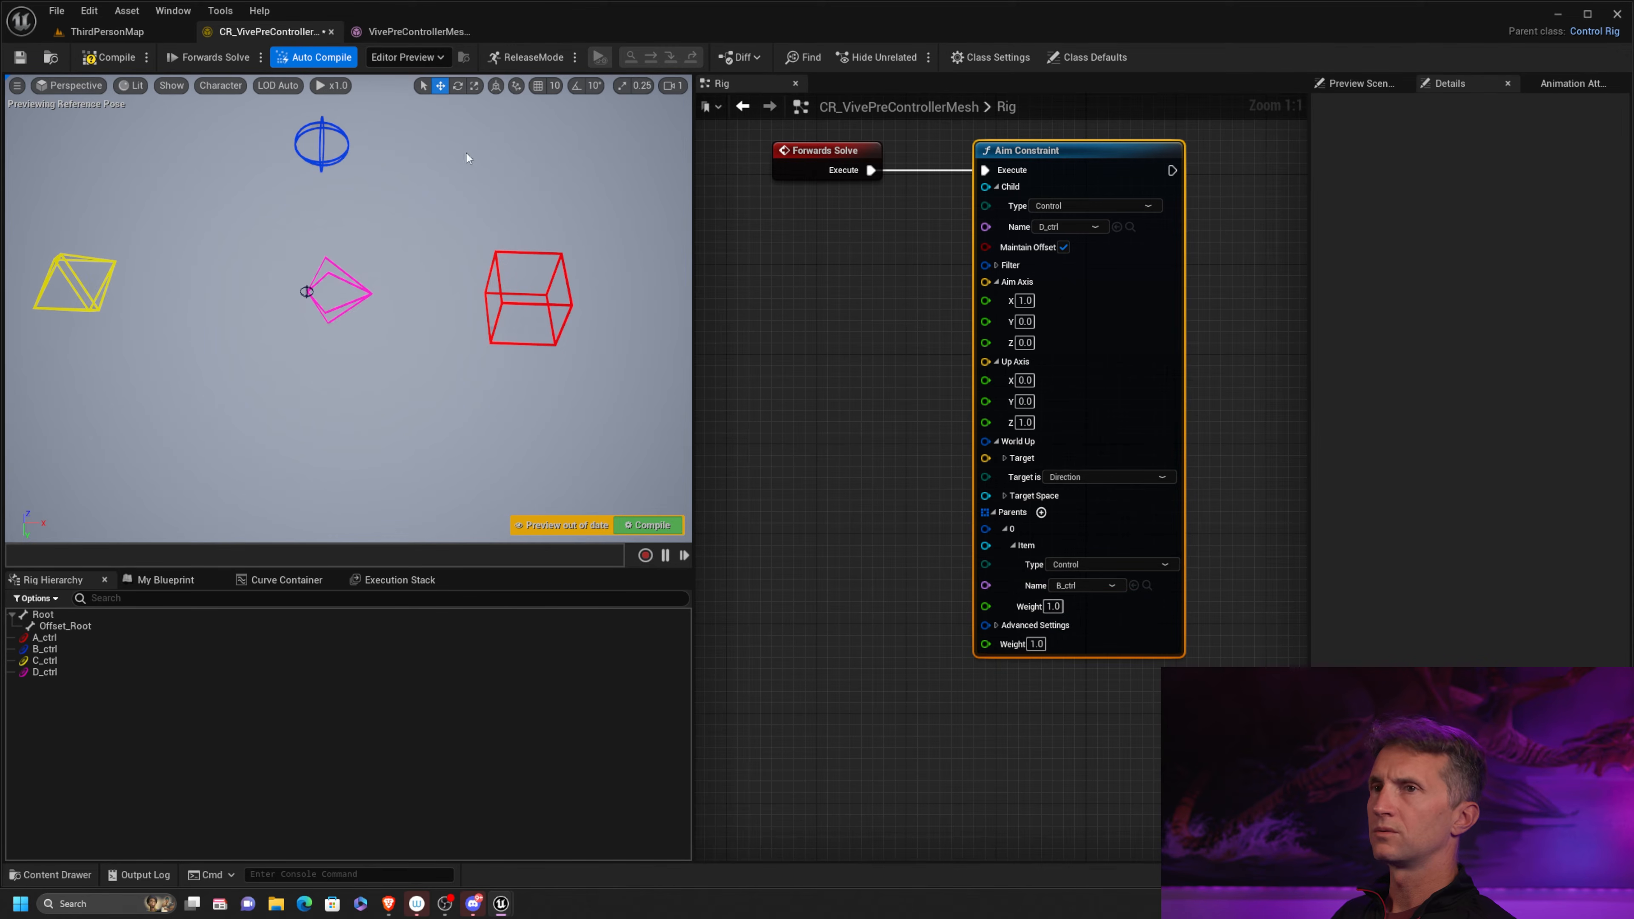
click(110, 60)
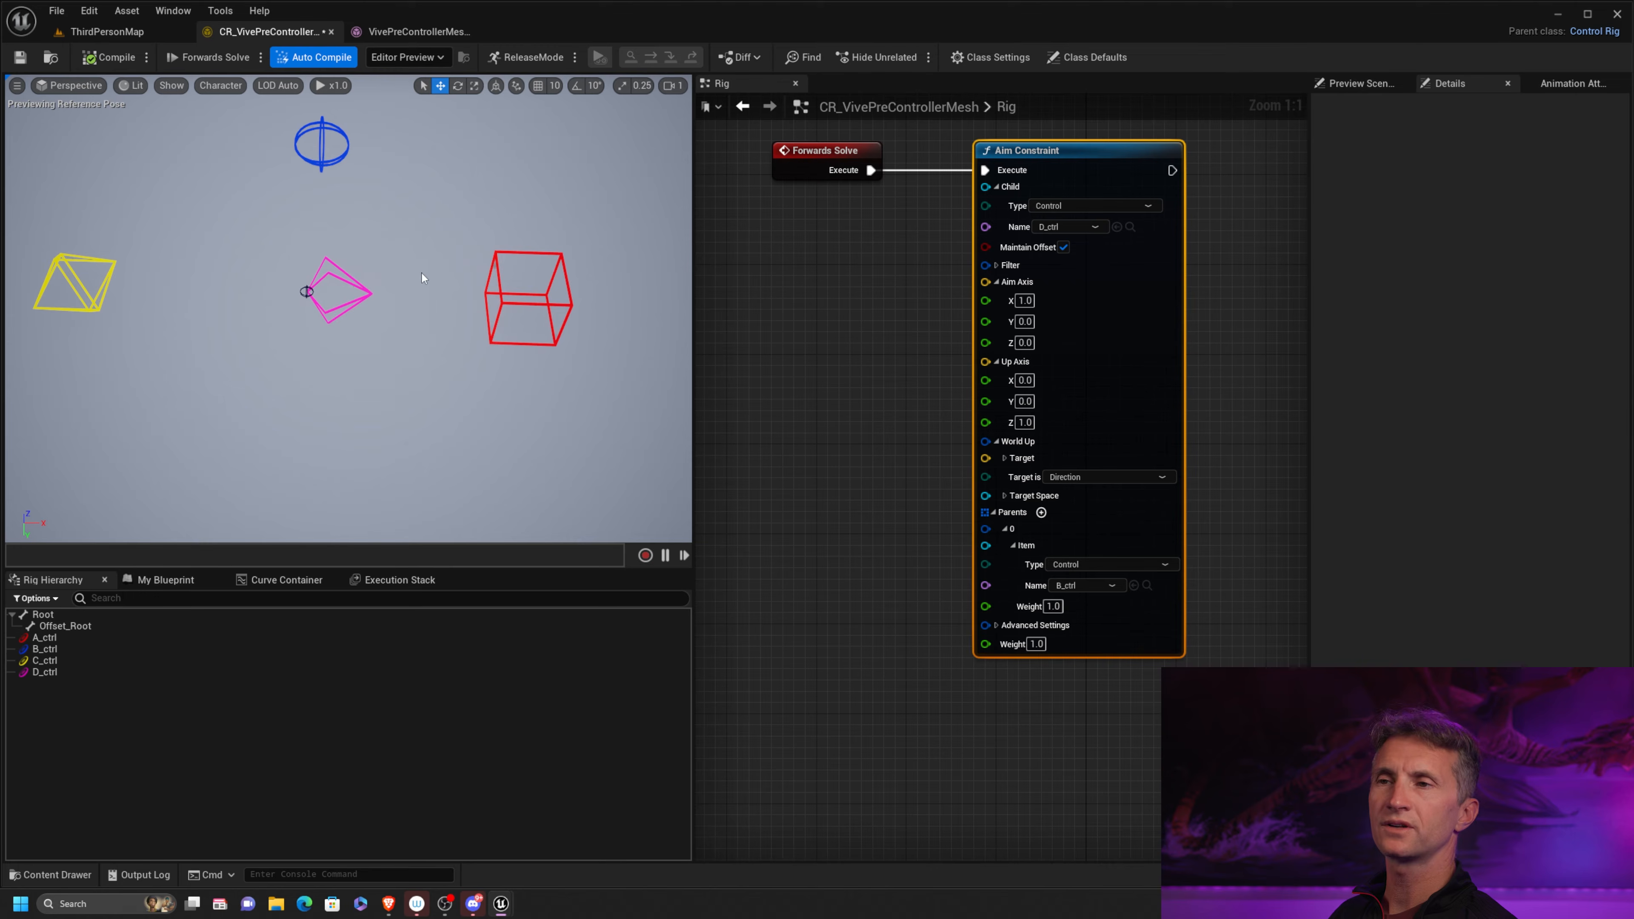
click(1063, 247)
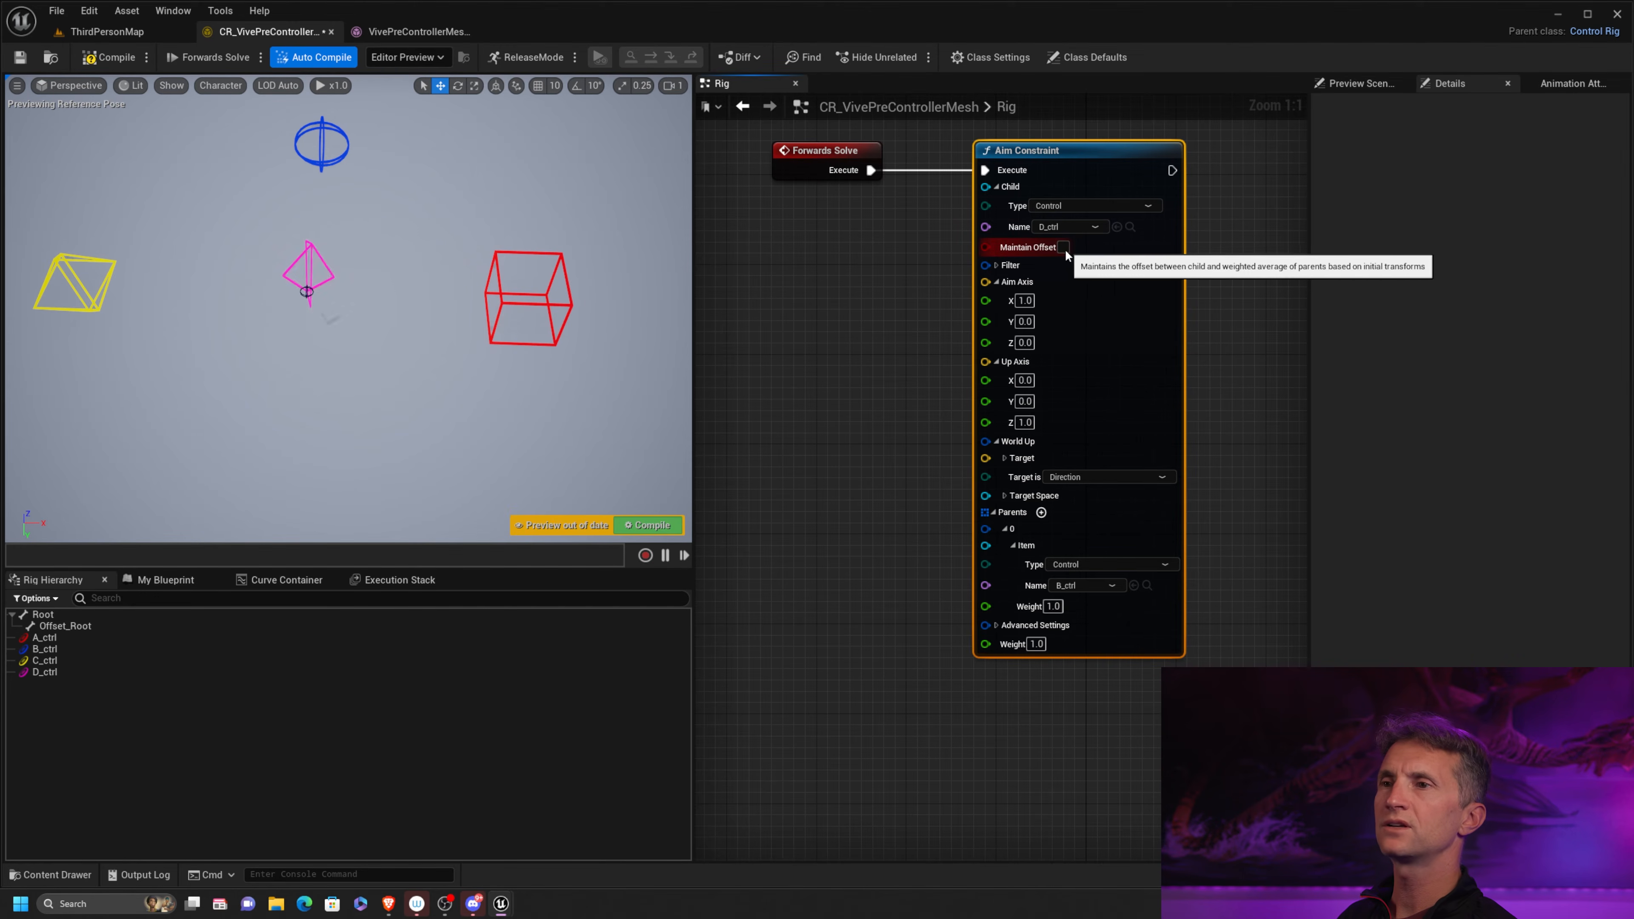
Move B_ctrl along its X axis in the viewport to test D_ctrl's aim without offset, and recompile to reset it
alt+middle_drag(376, 219, 376, 226)
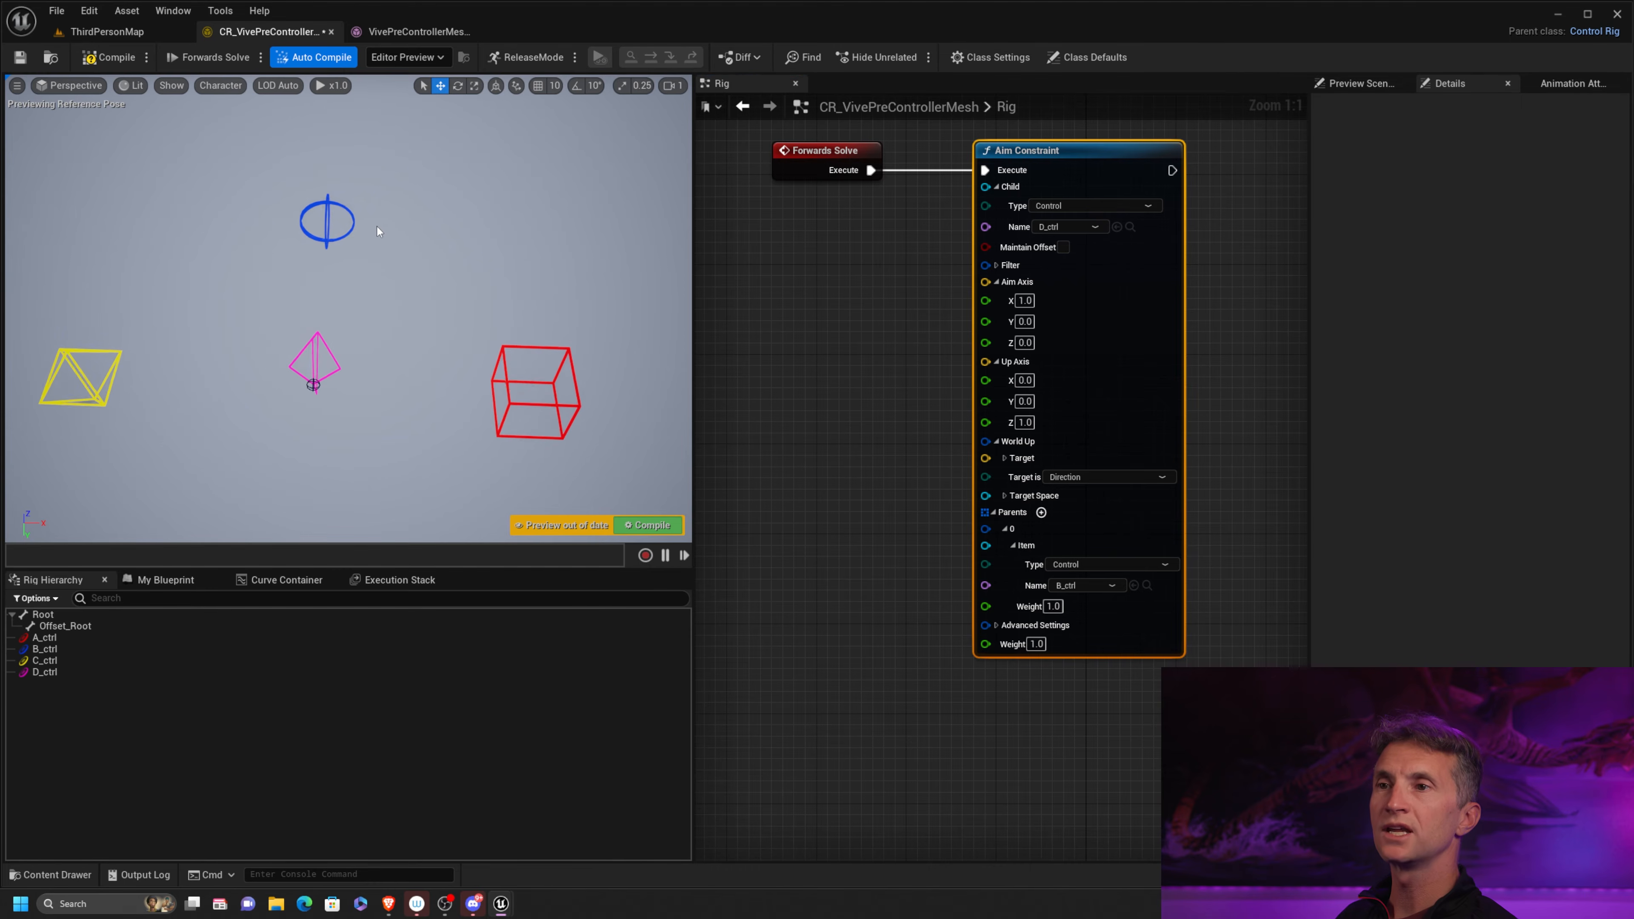
alt+drag(376, 225, 425, 229)
click(365, 225)
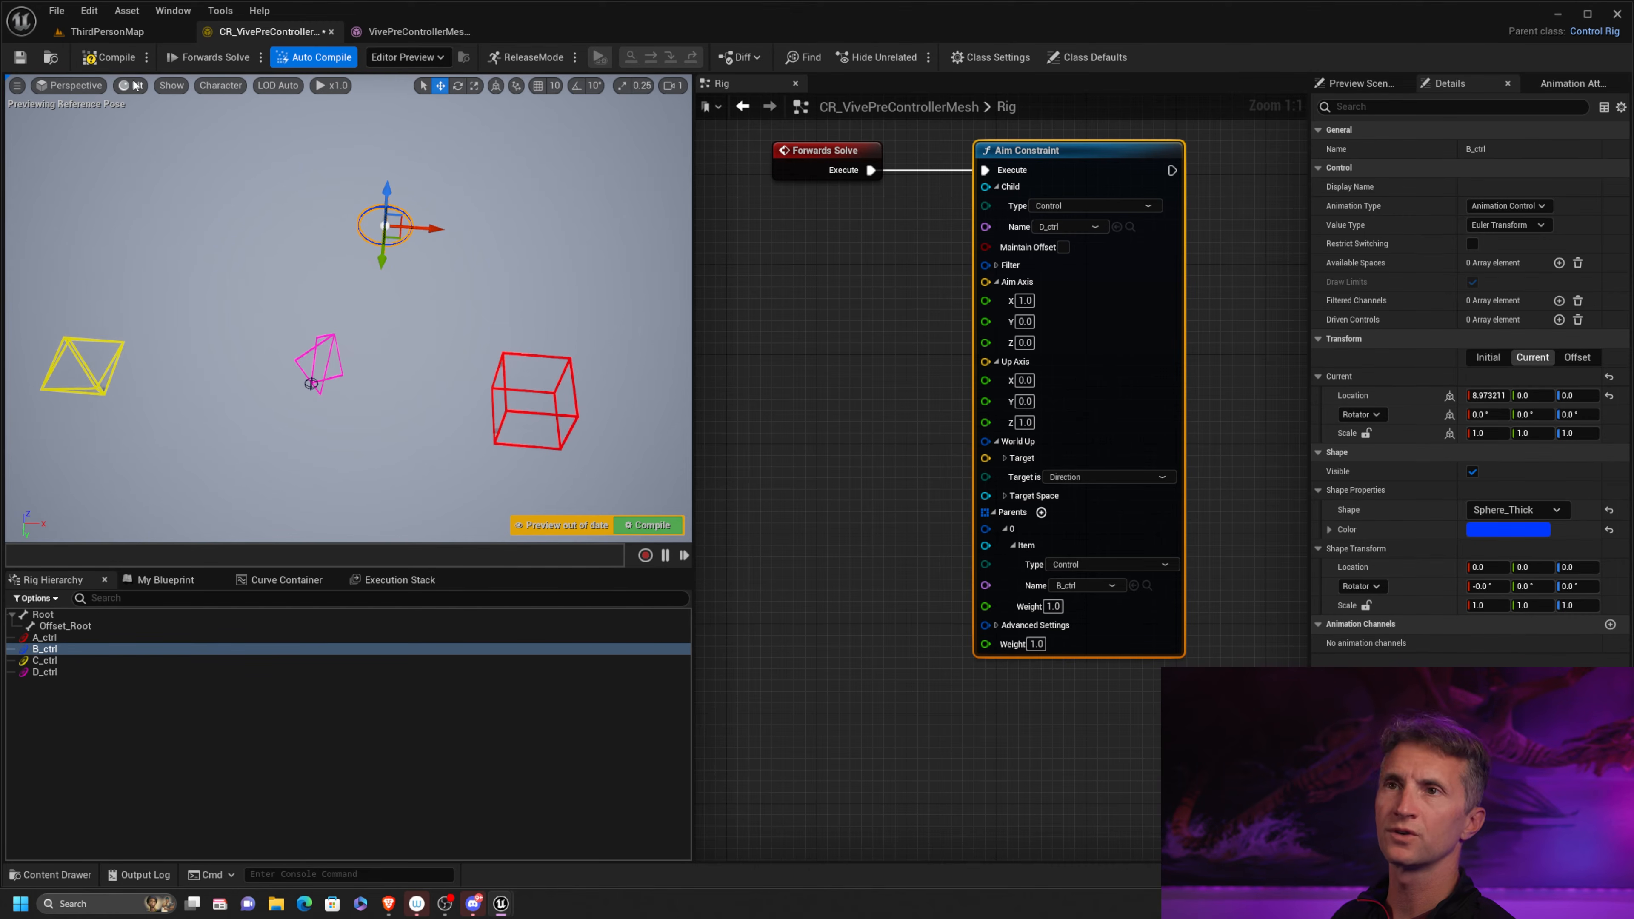
click(117, 59)
Set the item name of the Aim Constraint's parent 0 back to A_ctrl and compile the rig
right_drag(927, 483, 913, 421)
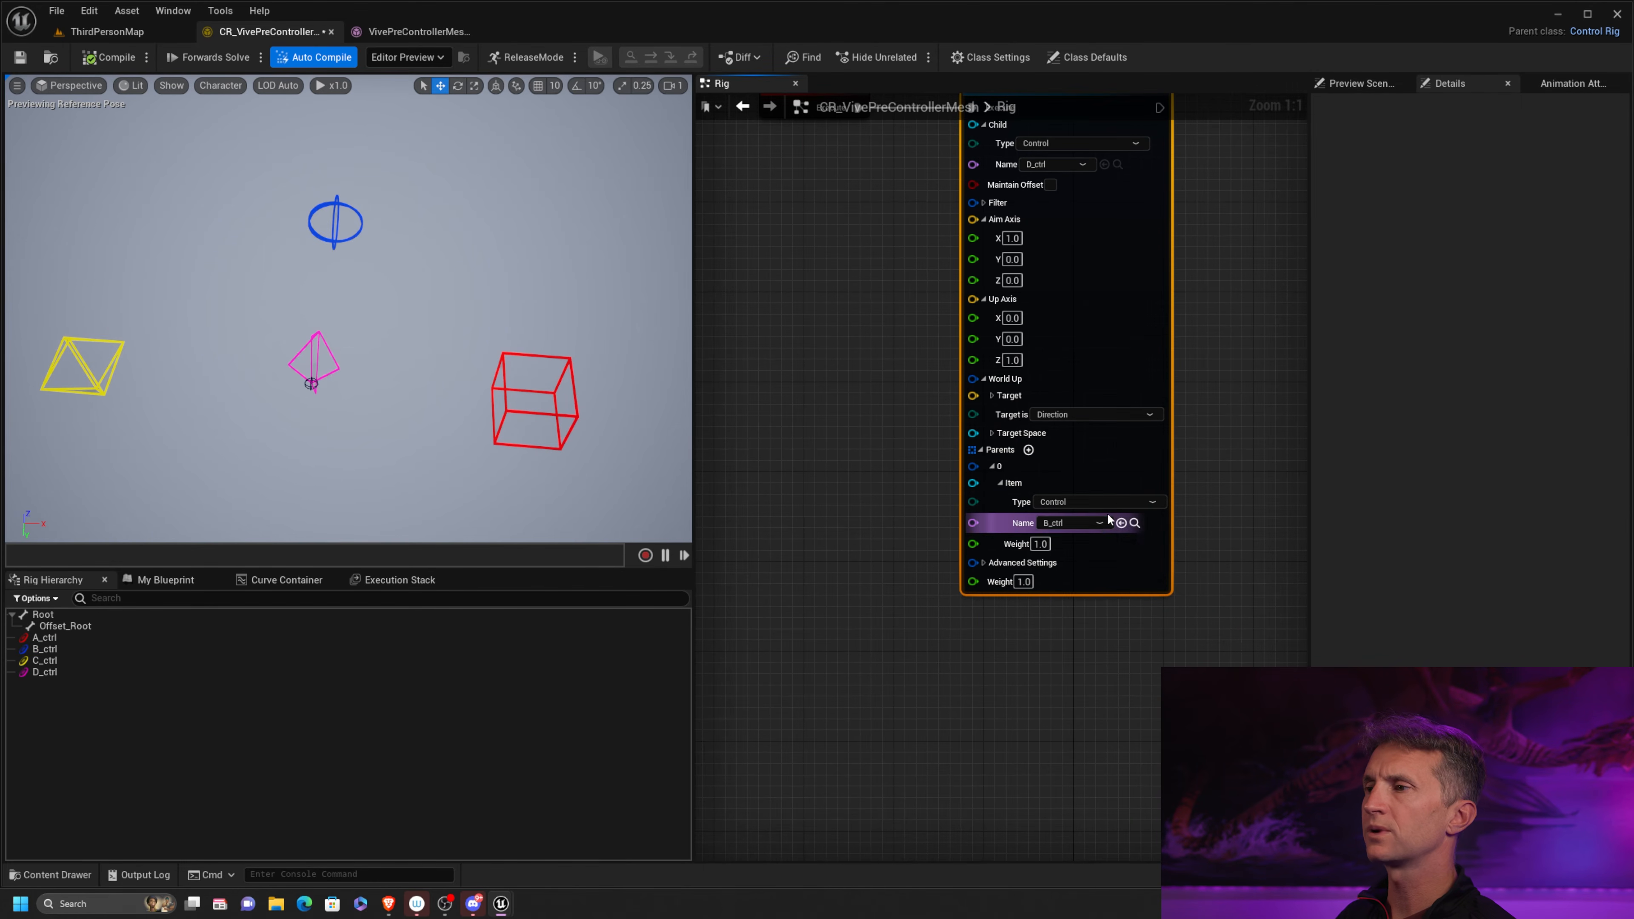
click(1101, 523)
click(1067, 559)
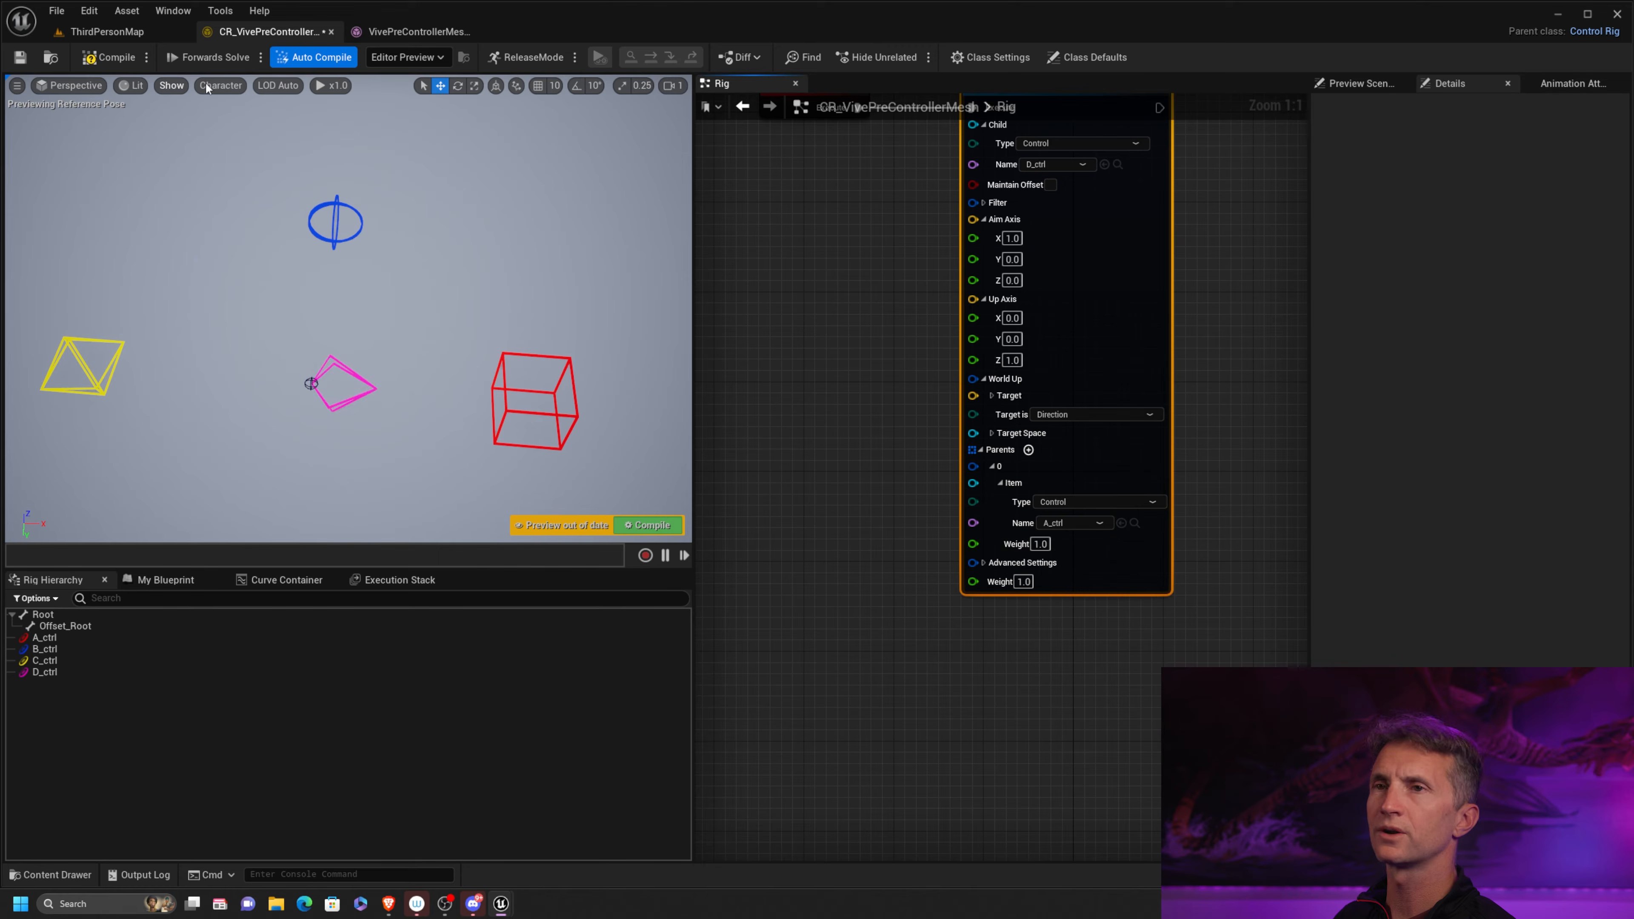
click(106, 57)
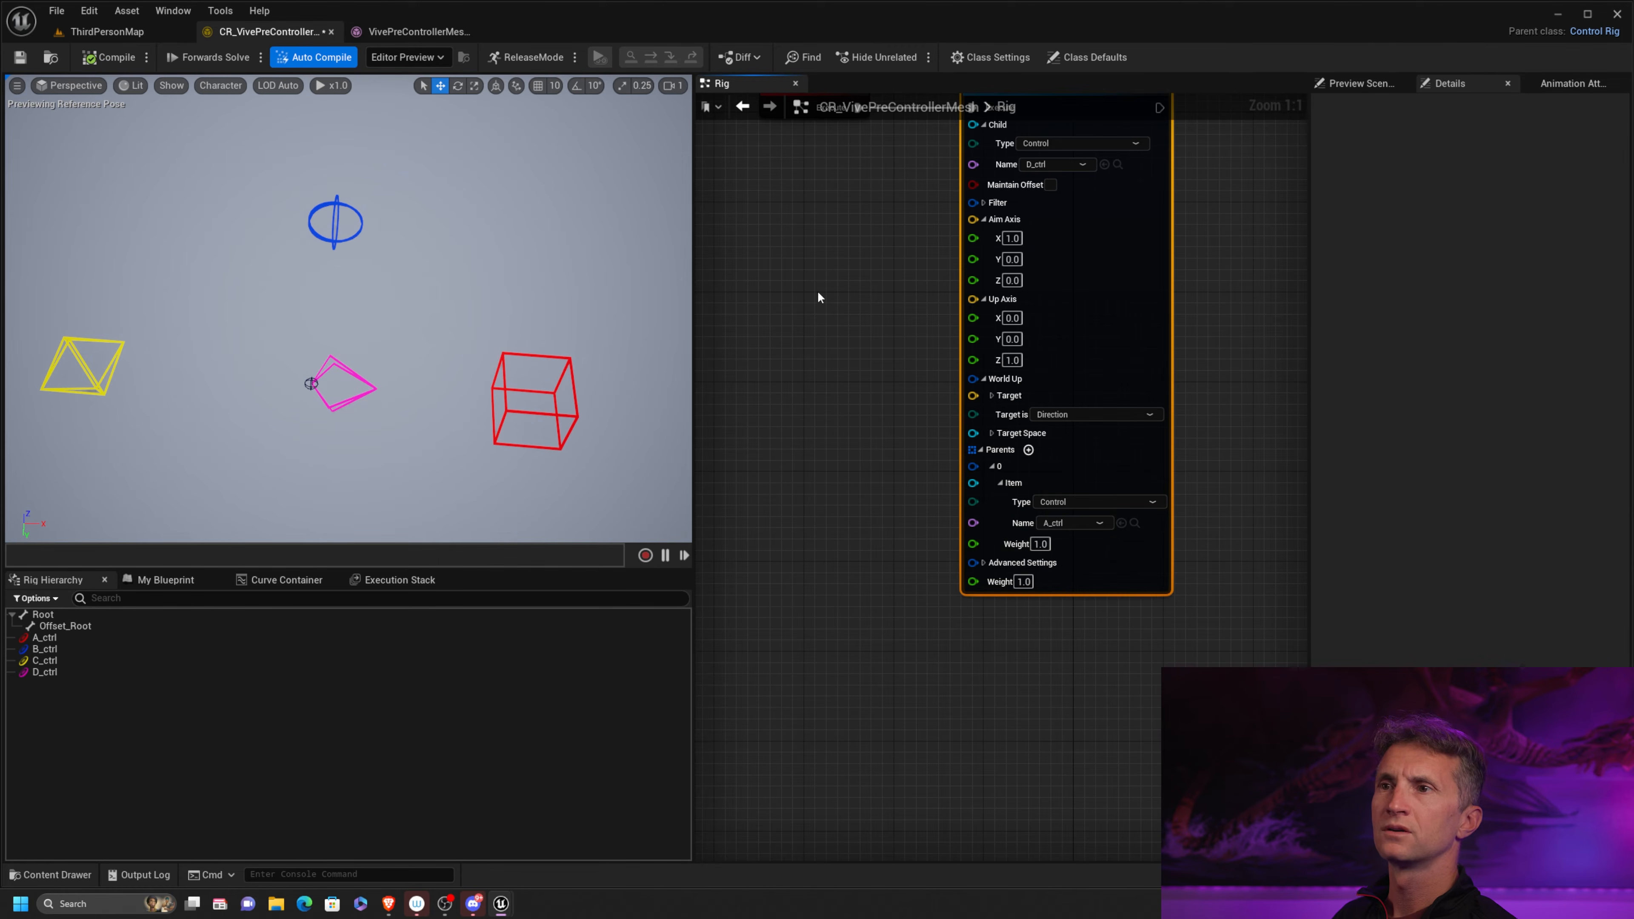
Break the execution link between Forwards Solve and the Aim Constraint to check D_ctrl's orientation, and restore the link
right_drag(843, 227, 828, 291)
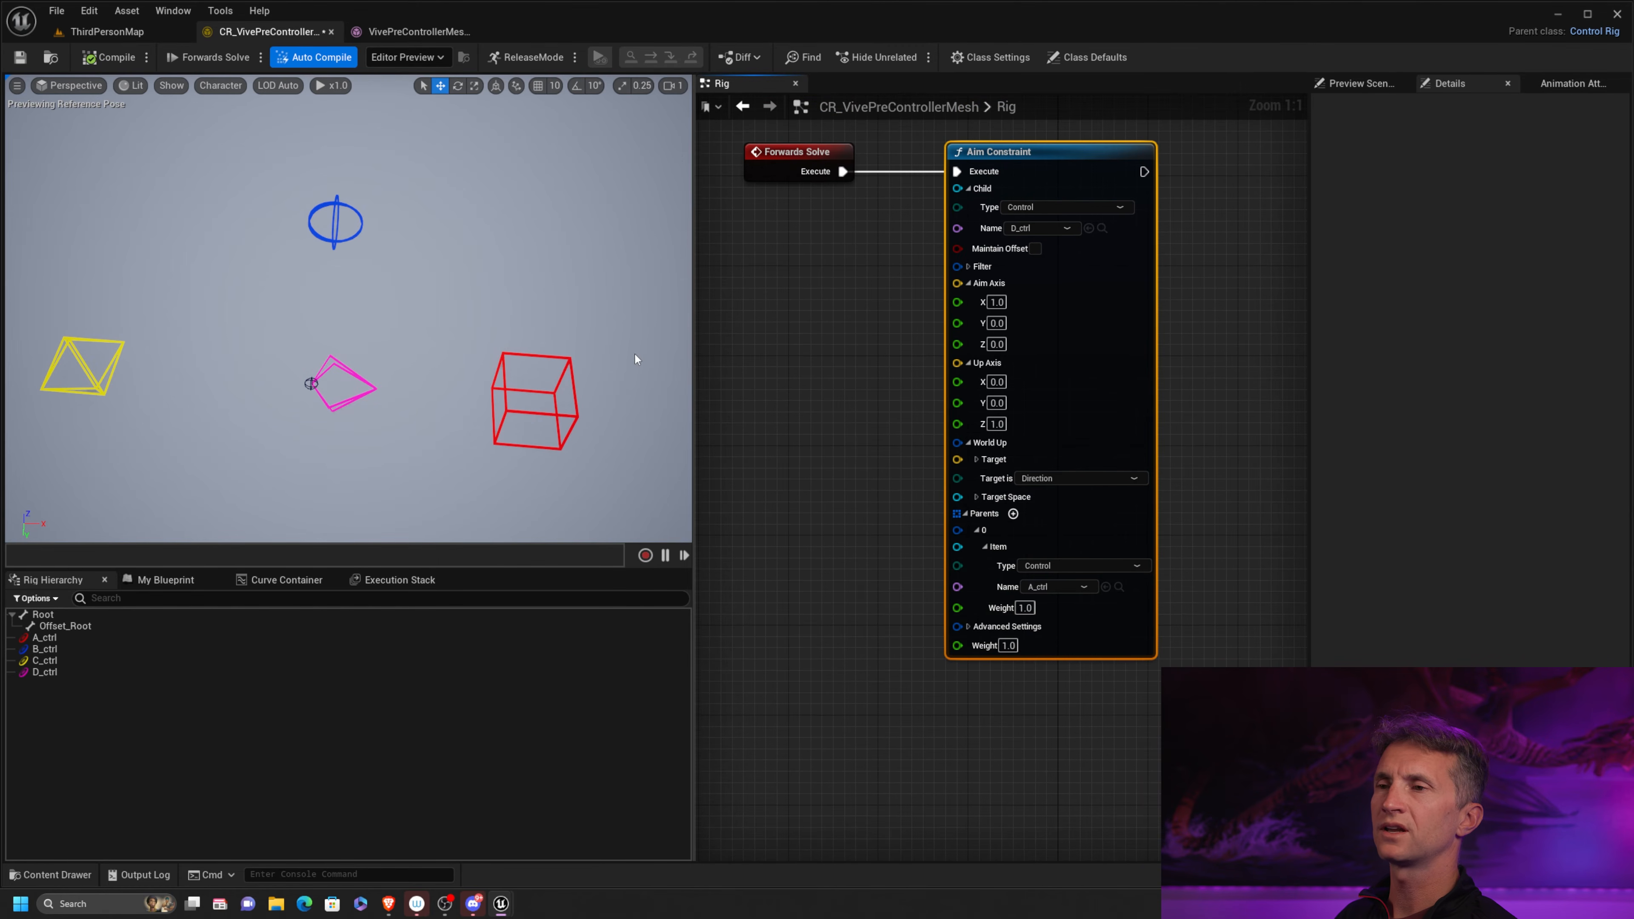
alt+click(842, 175)
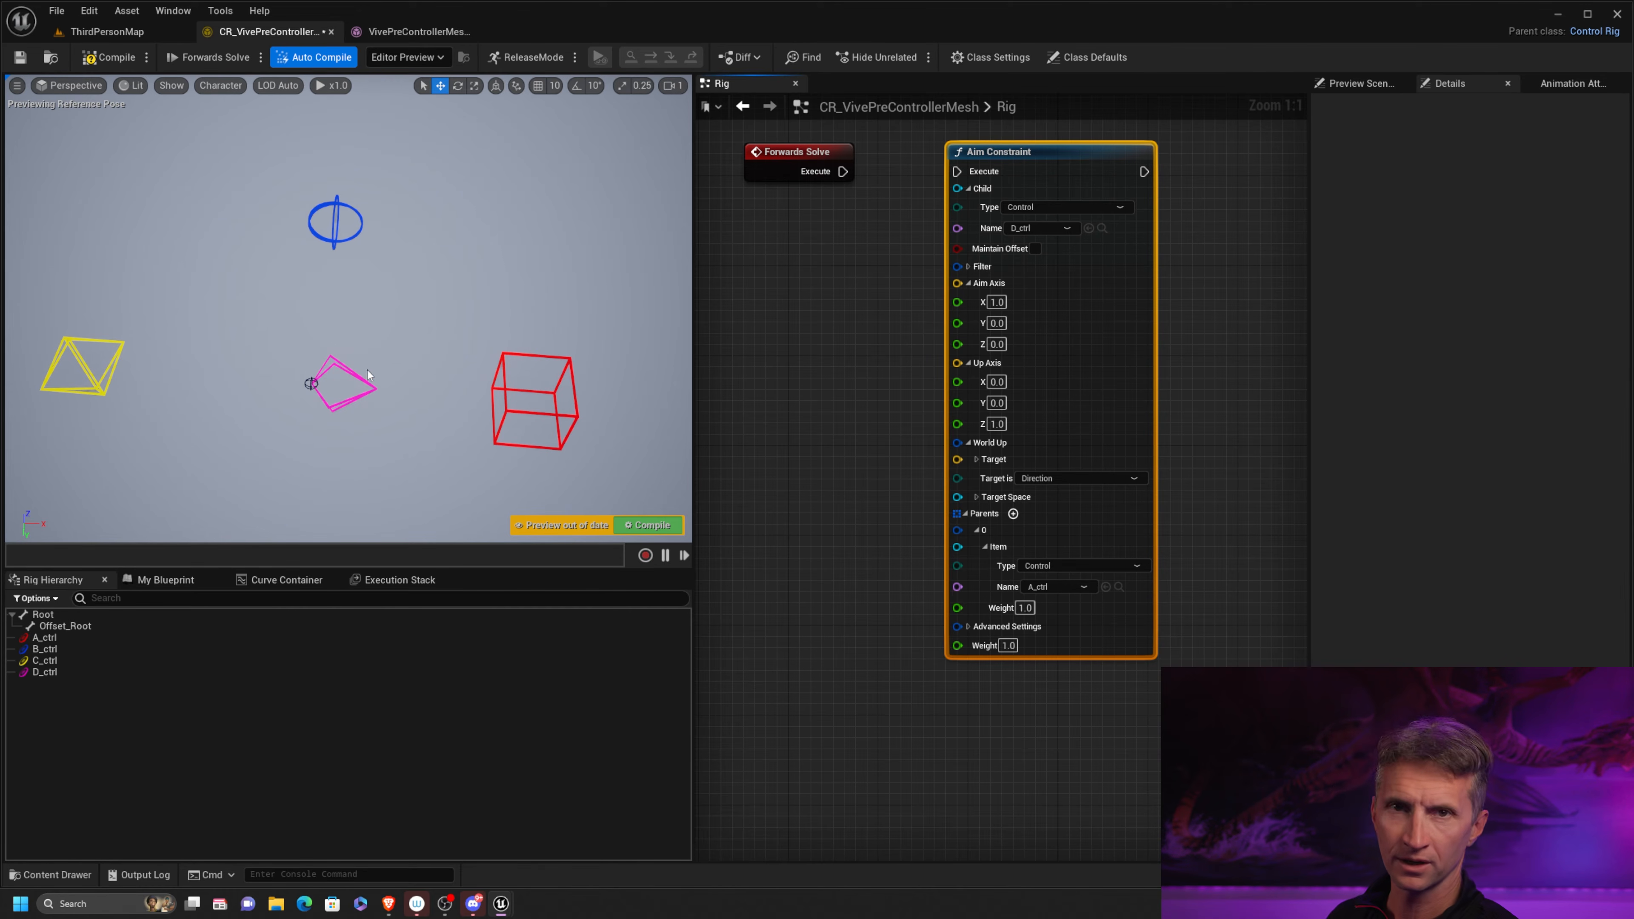
drag(842, 171, 957, 171)
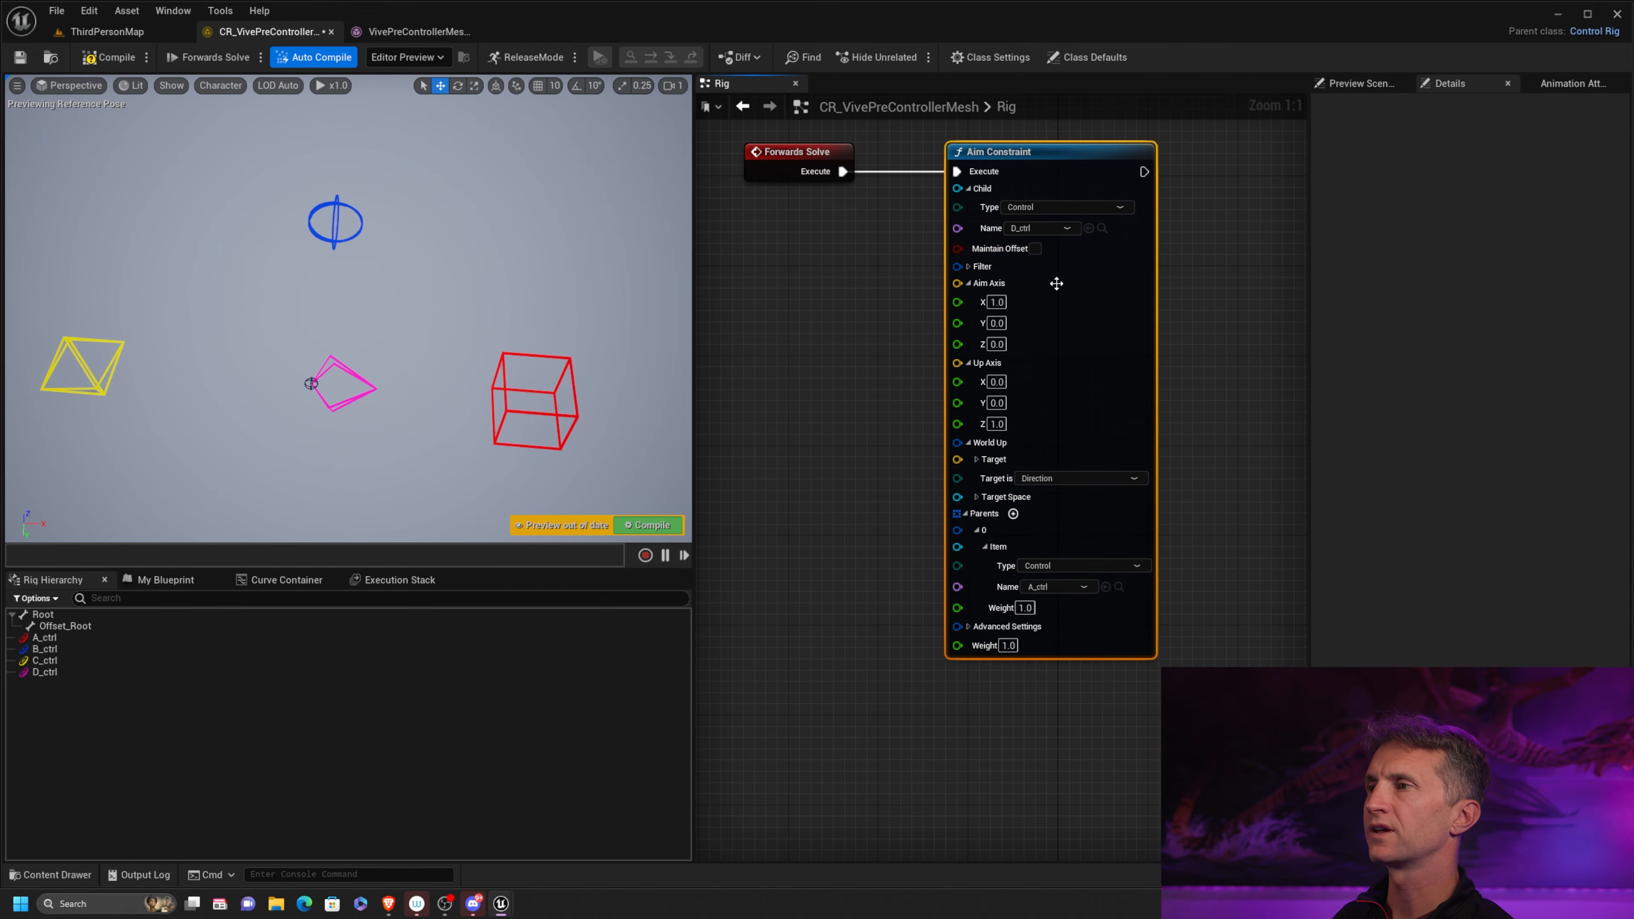
Turn Maintain Offset back on for the Aim Constraint
click(1035, 249)
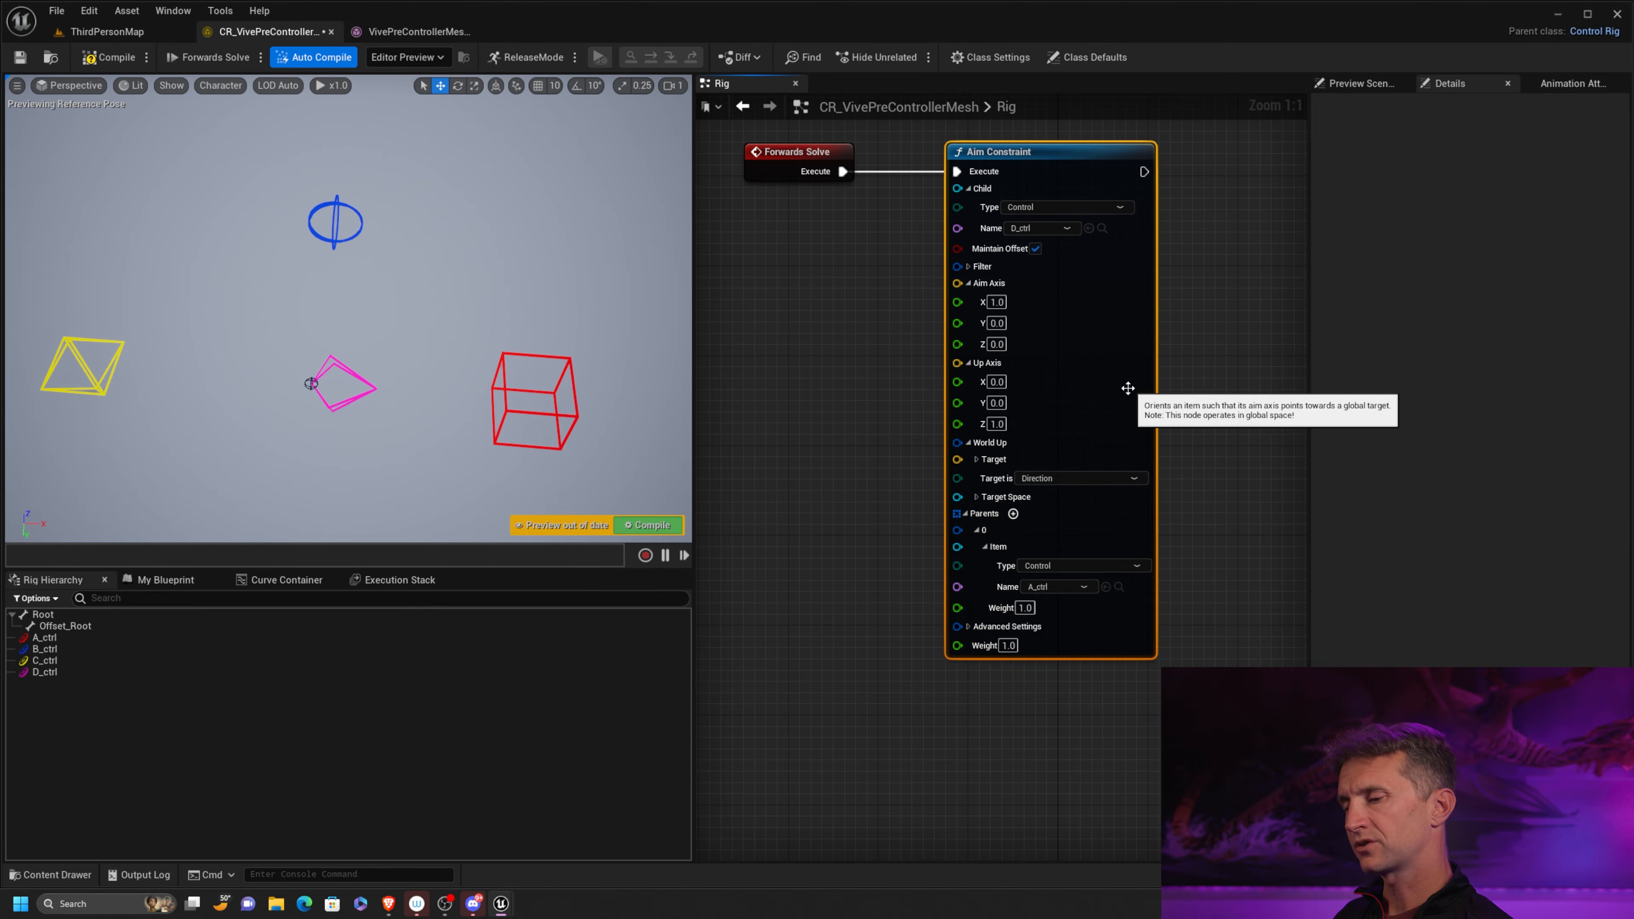
click(240, 395)
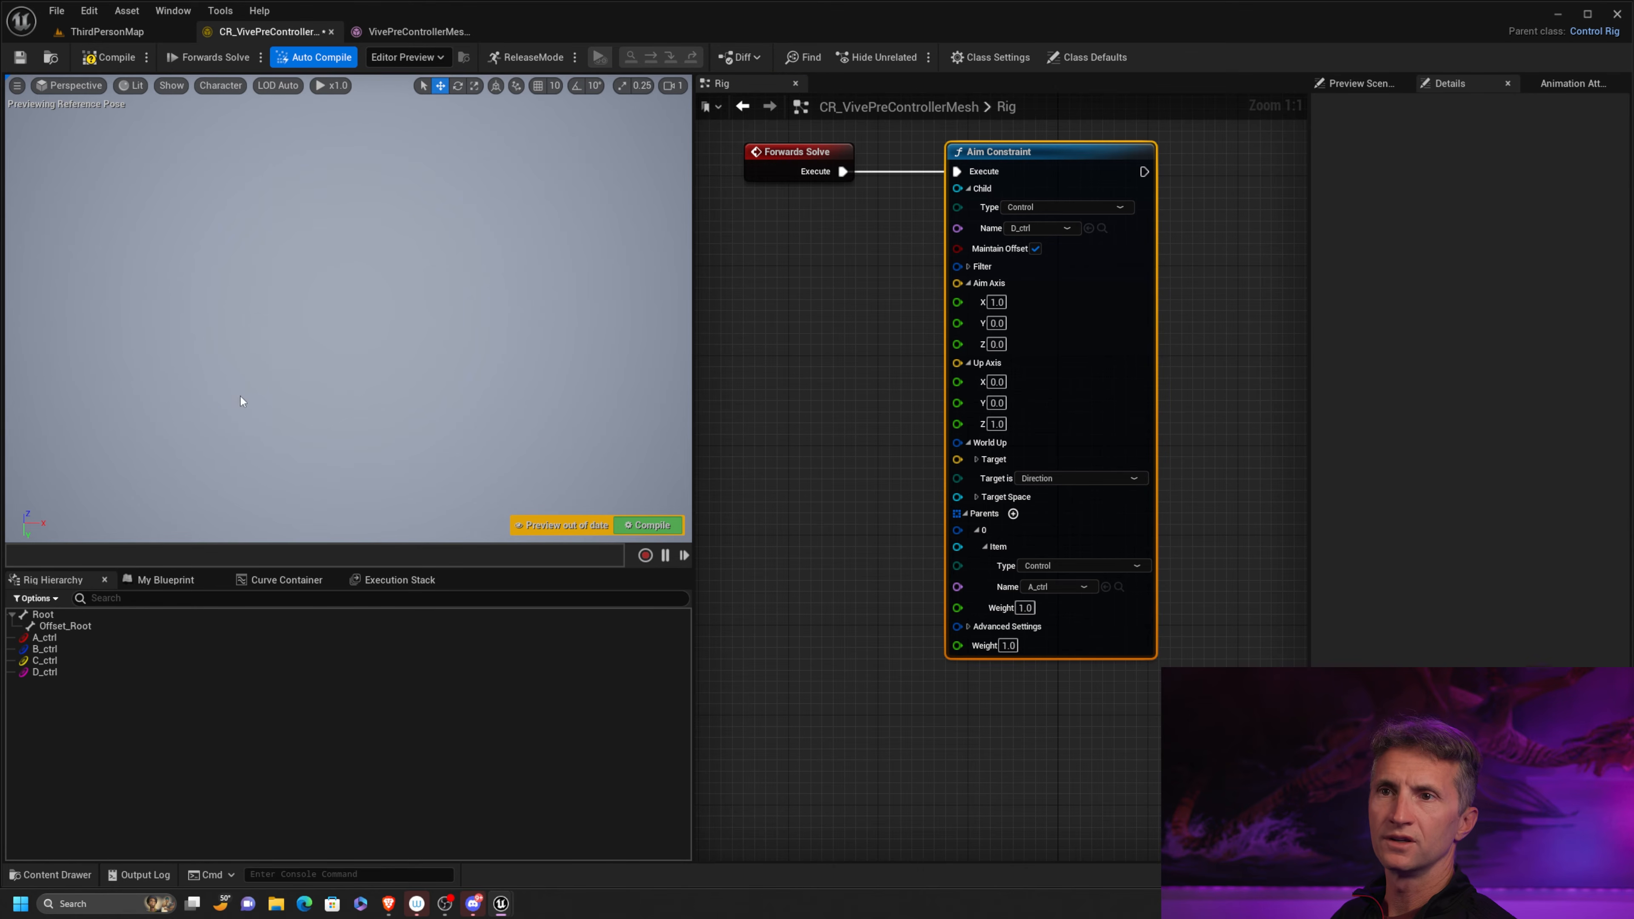
Move C_ctrl in the viewport to a spot directly above B_ctrl and D_ctrl
right_drag(240, 253, 240, 206)
scroll(240, 252, down, 4)
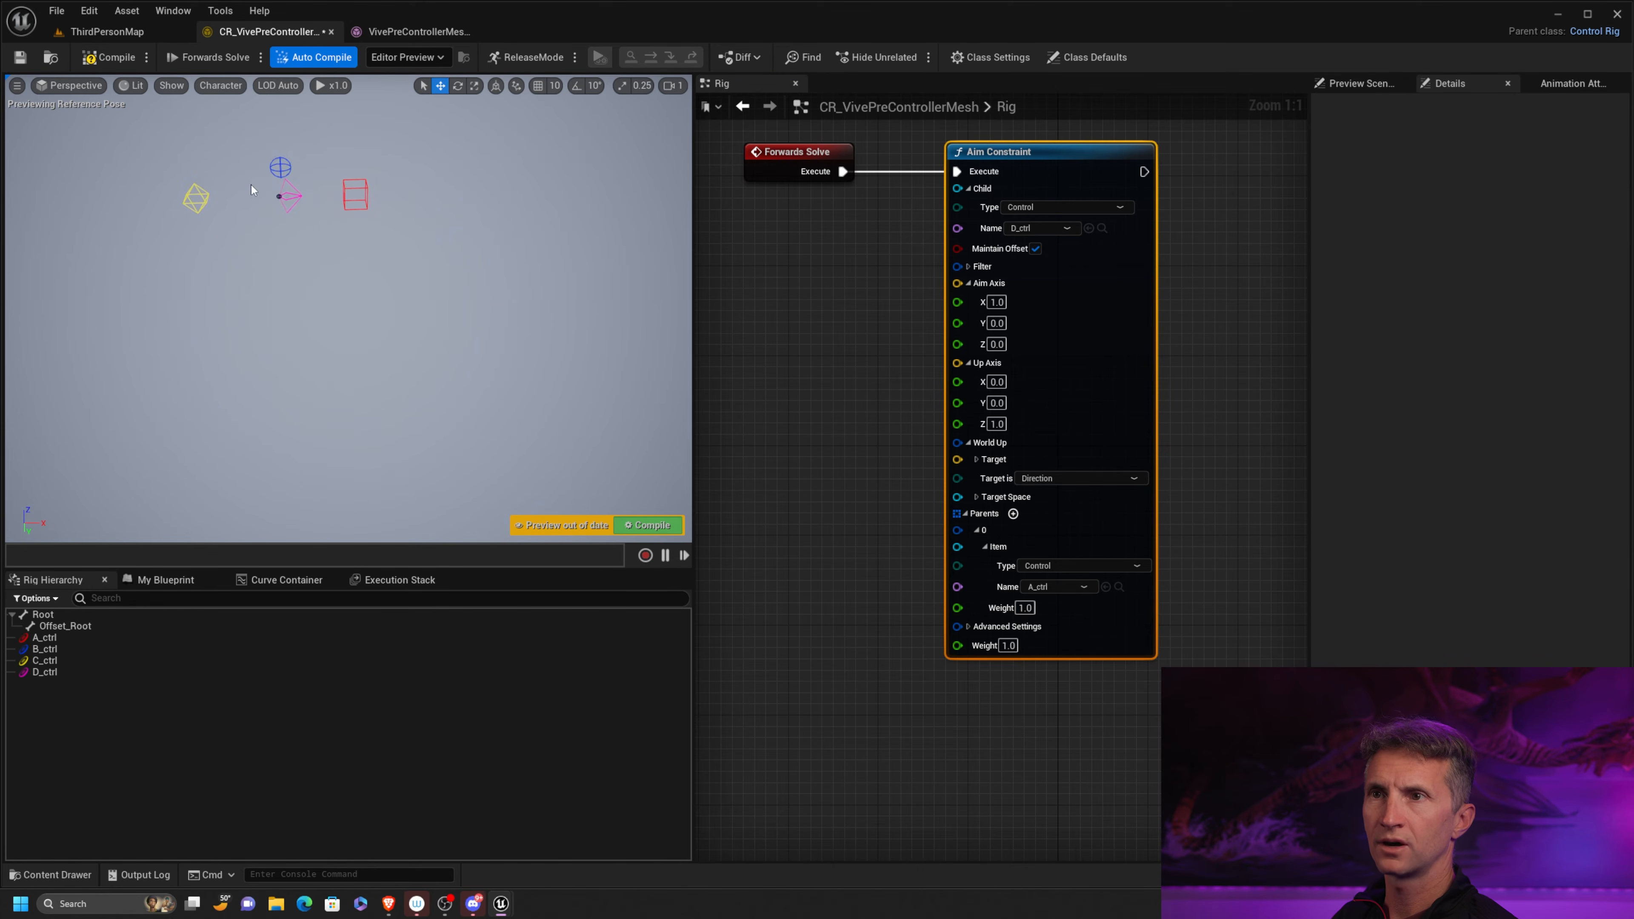
middle_drag(251, 187, 238, 330)
scroll(137, 331, up, 4)
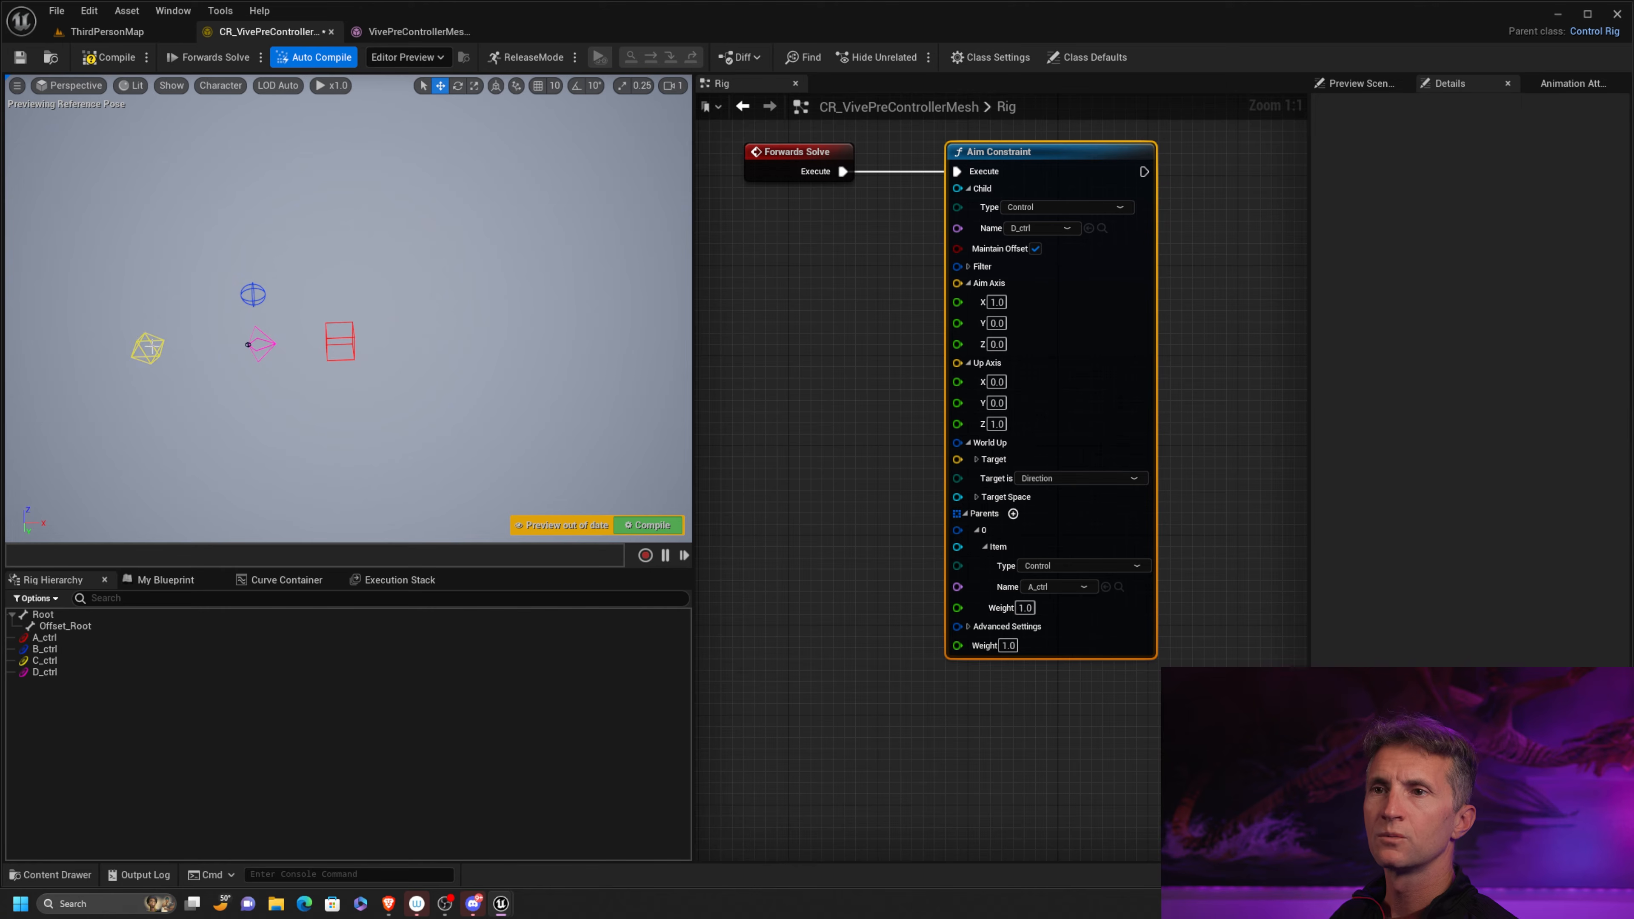
click(152, 347)
drag(160, 336, 271, 202)
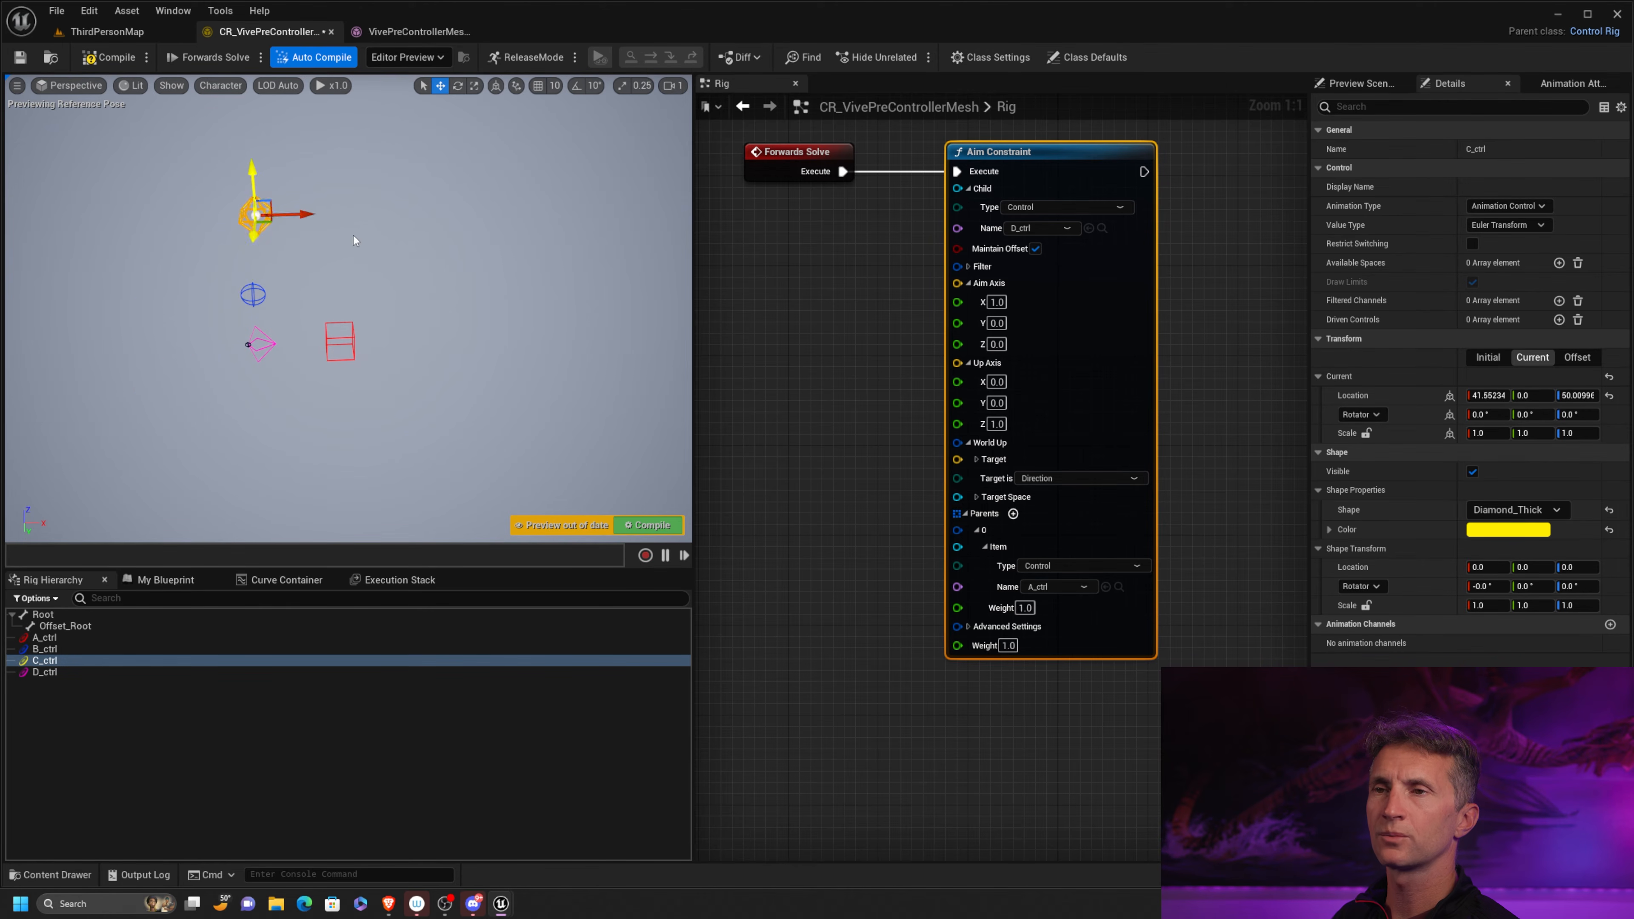
right_drag(354, 241, 324, 241)
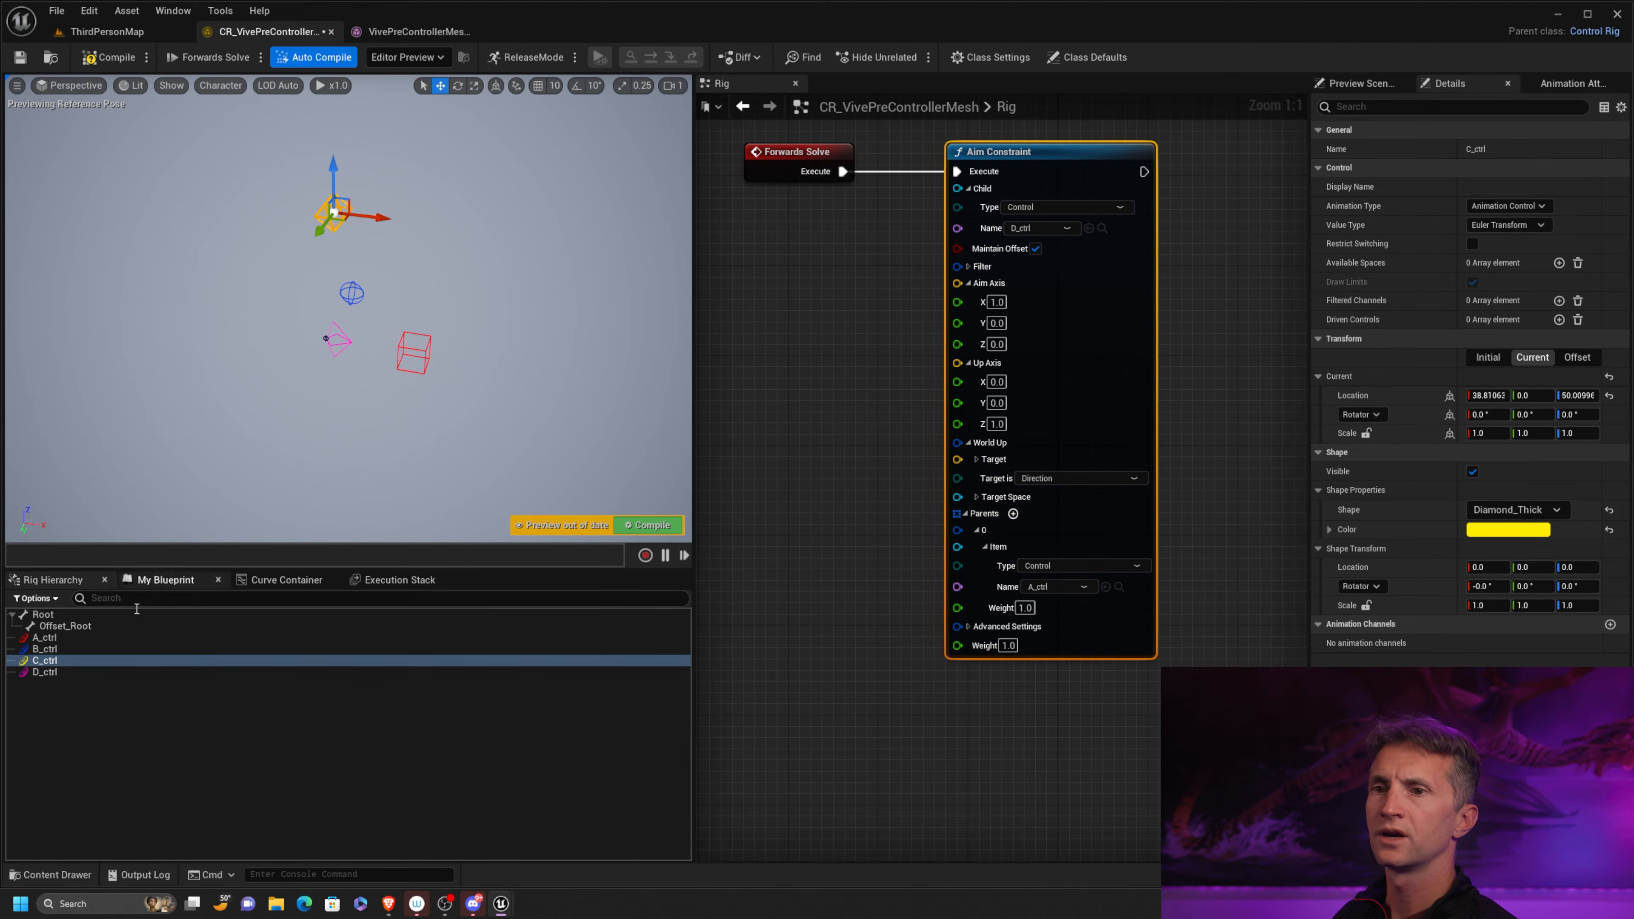
Set C_ctrl's offset transform from its current transform
right_click(62, 659)
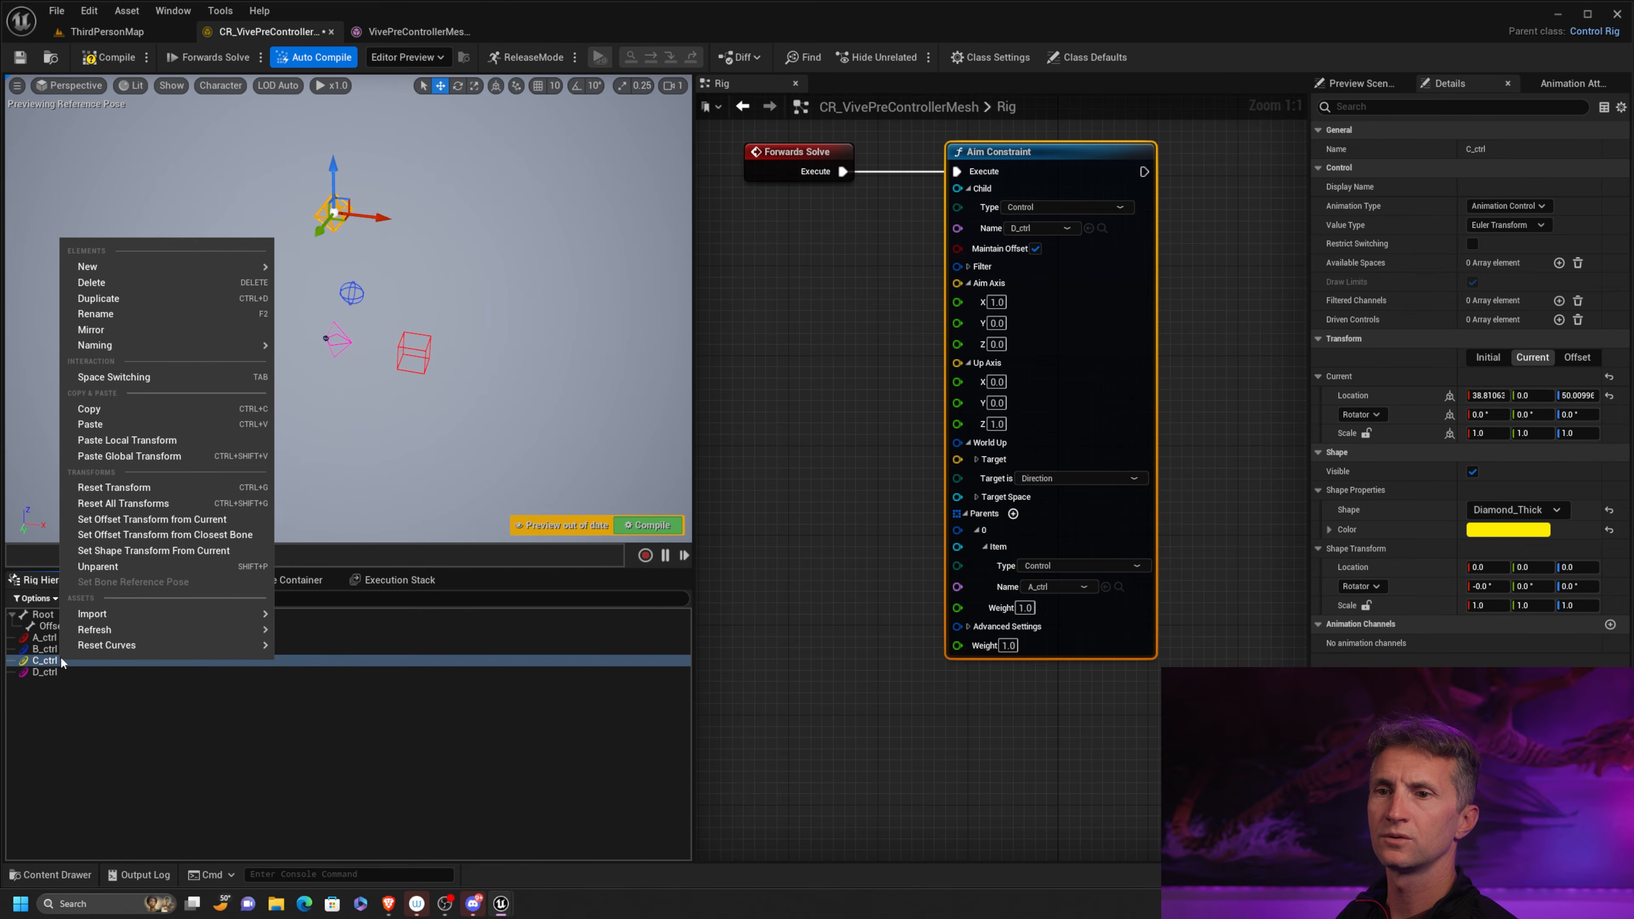
click(182, 518)
alt+right_drag(403, 402, 440, 388)
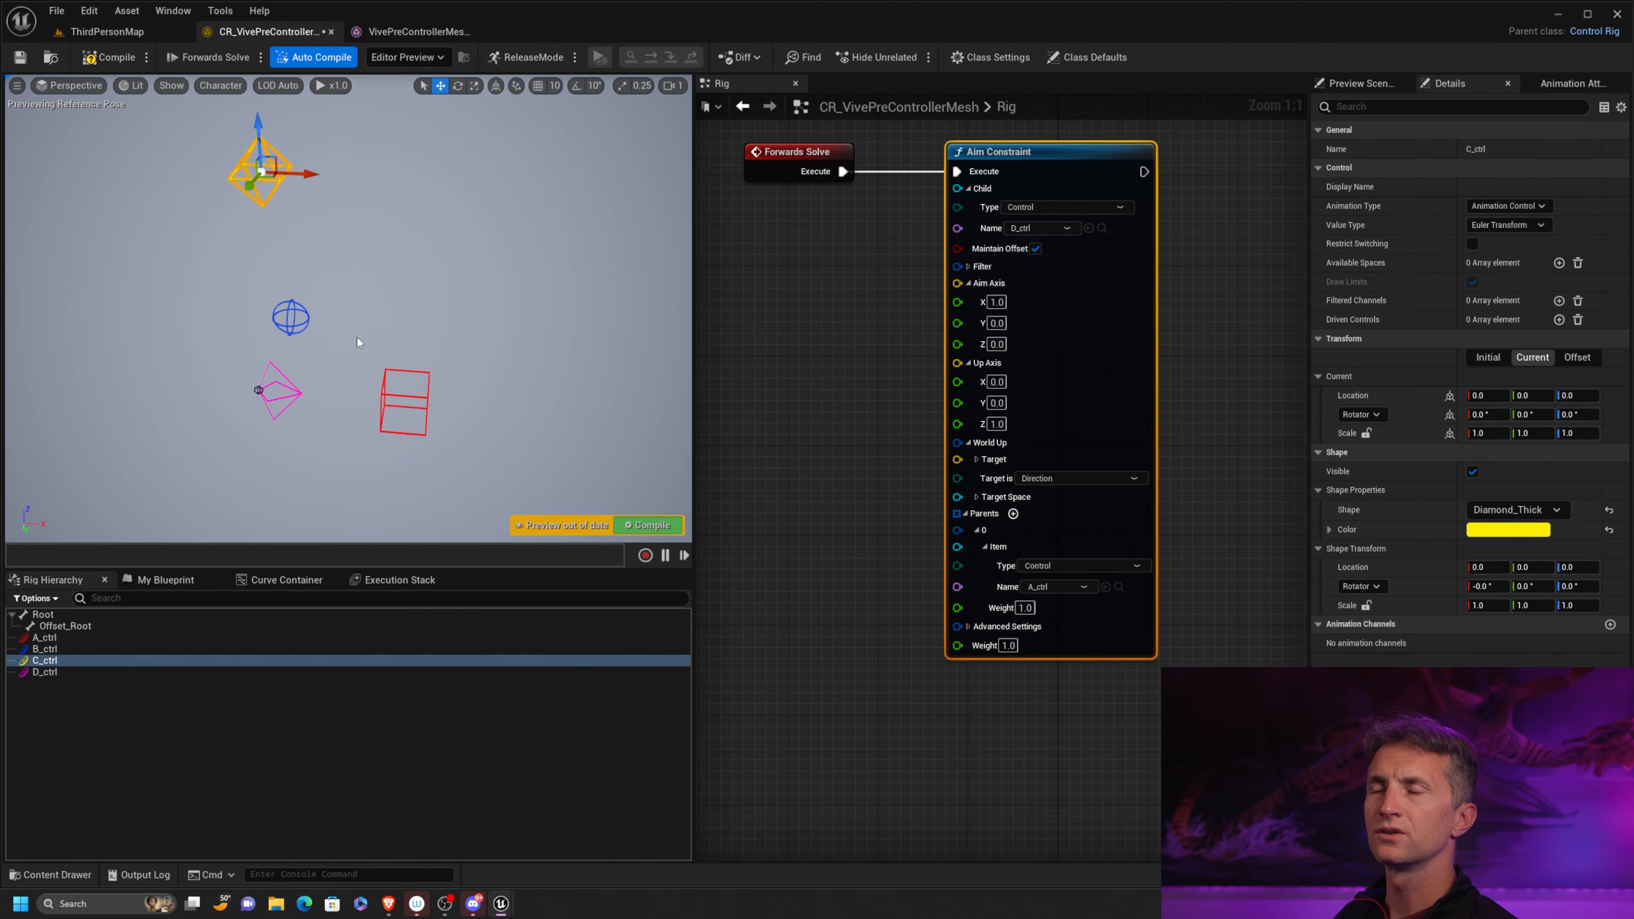
Select D_ctrl and A_ctrl in turn and look at the Aim Constraint's World Up target type options
click(282, 378)
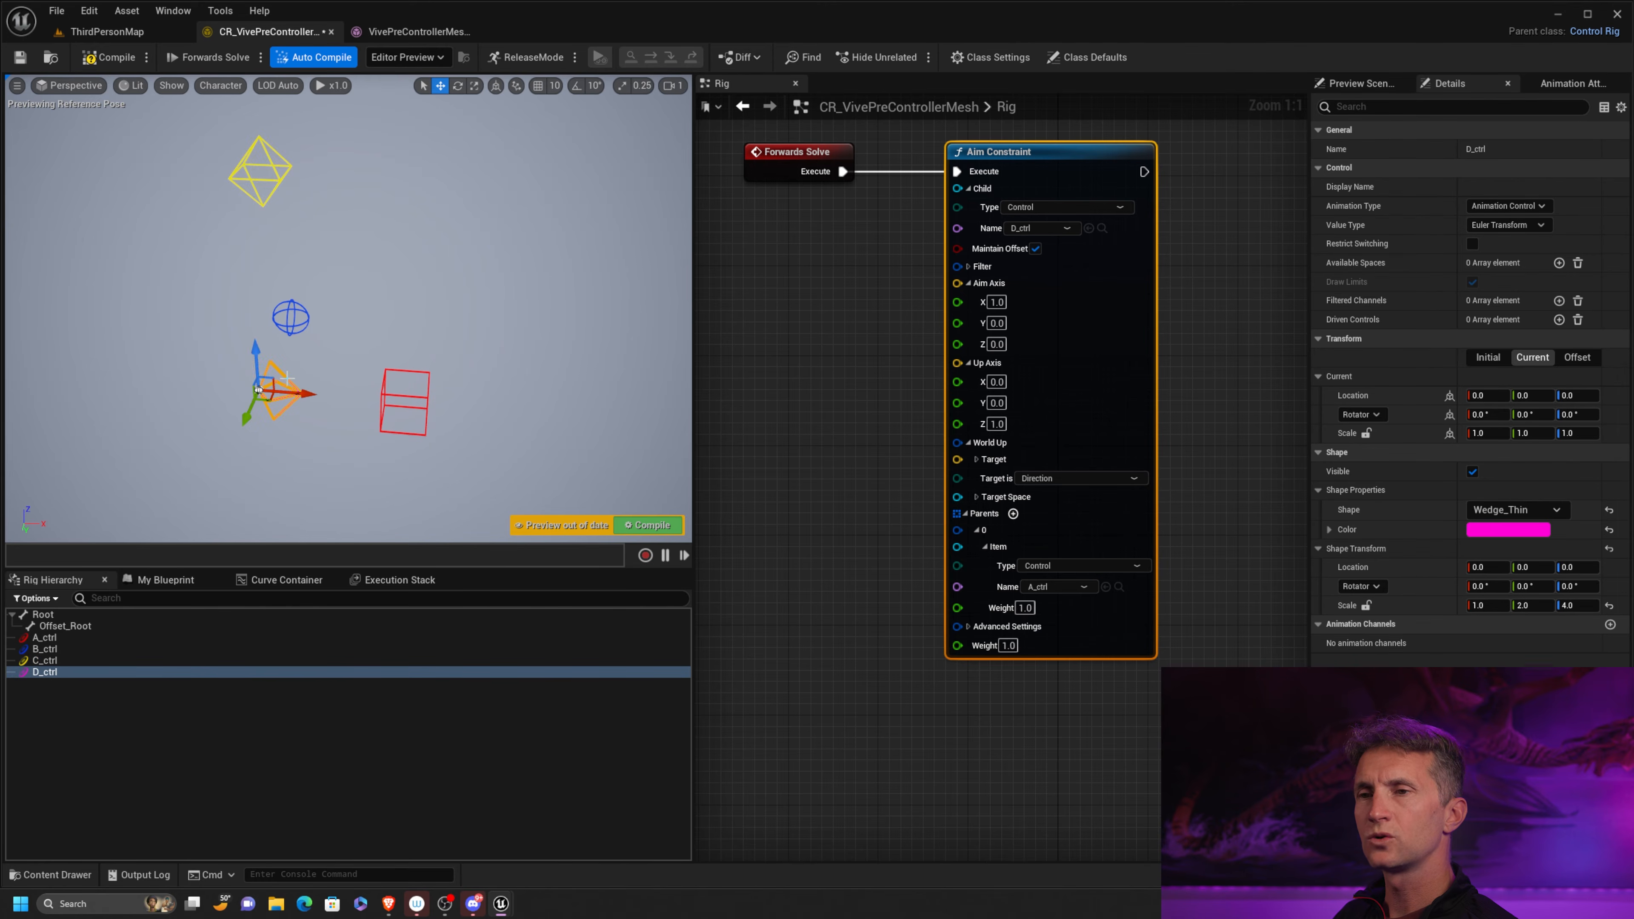
click(429, 381)
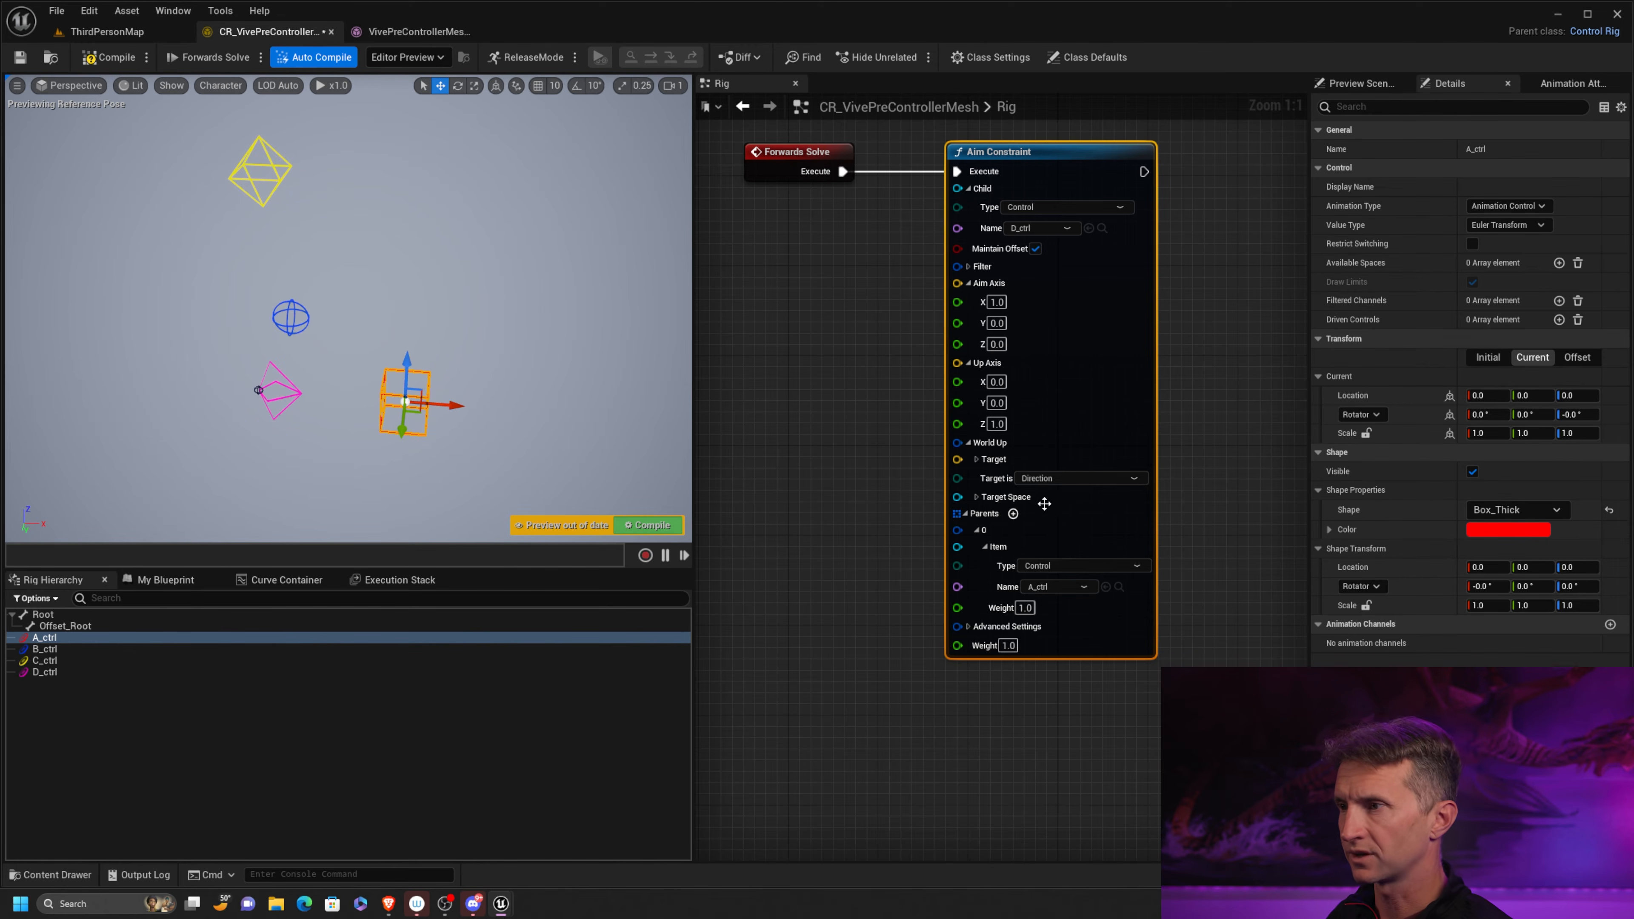
click(1095, 479)
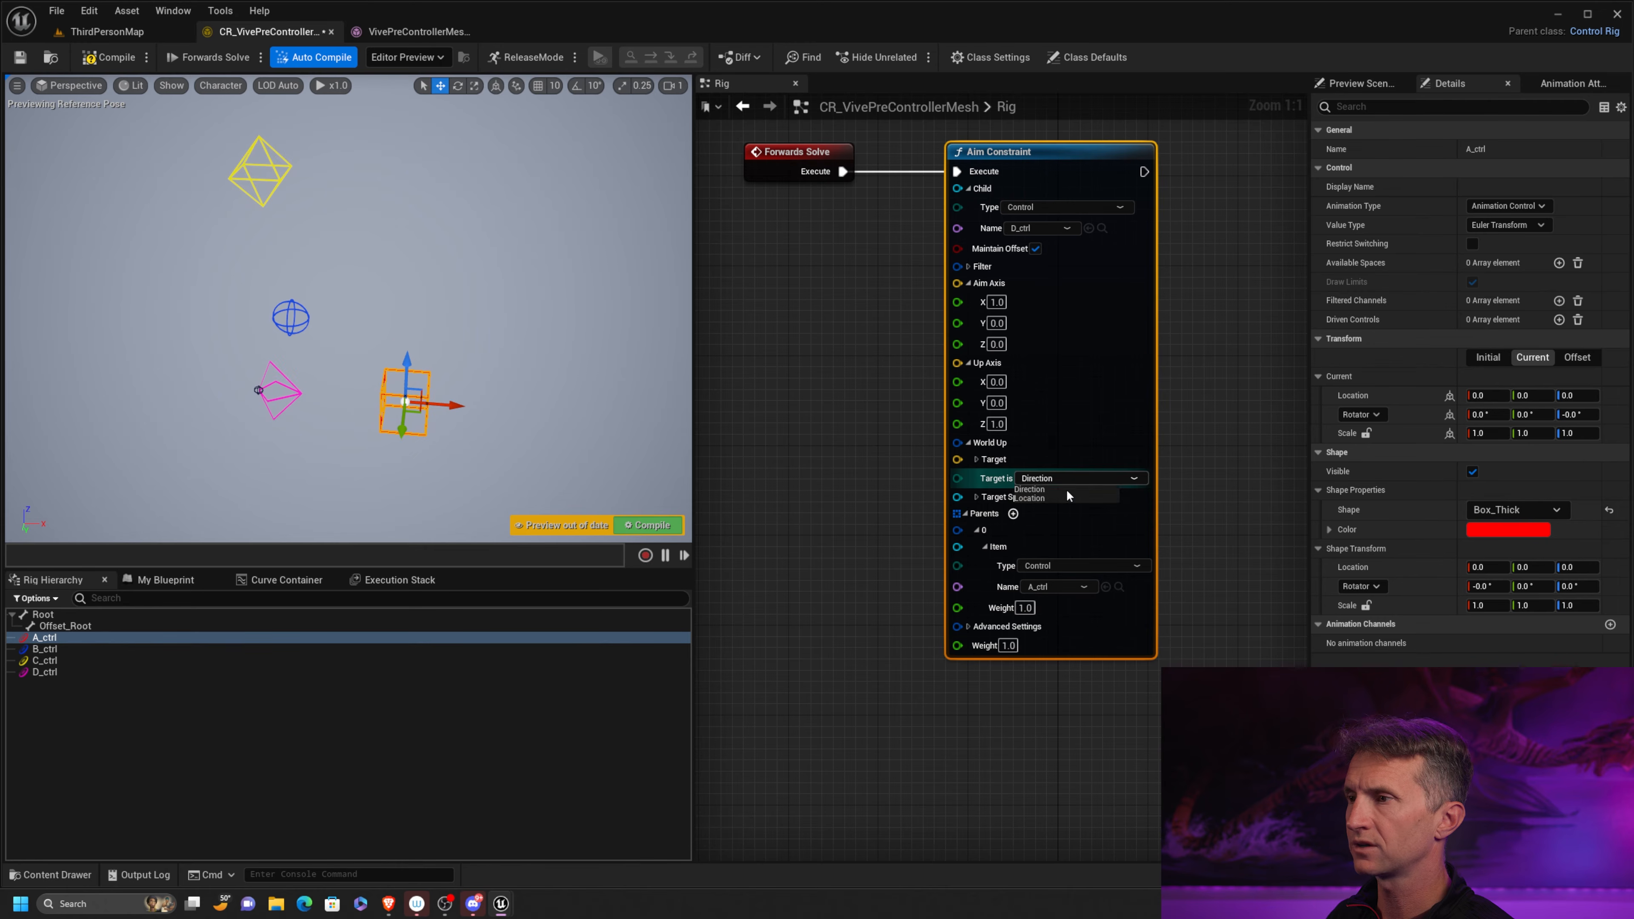
click(843, 449)
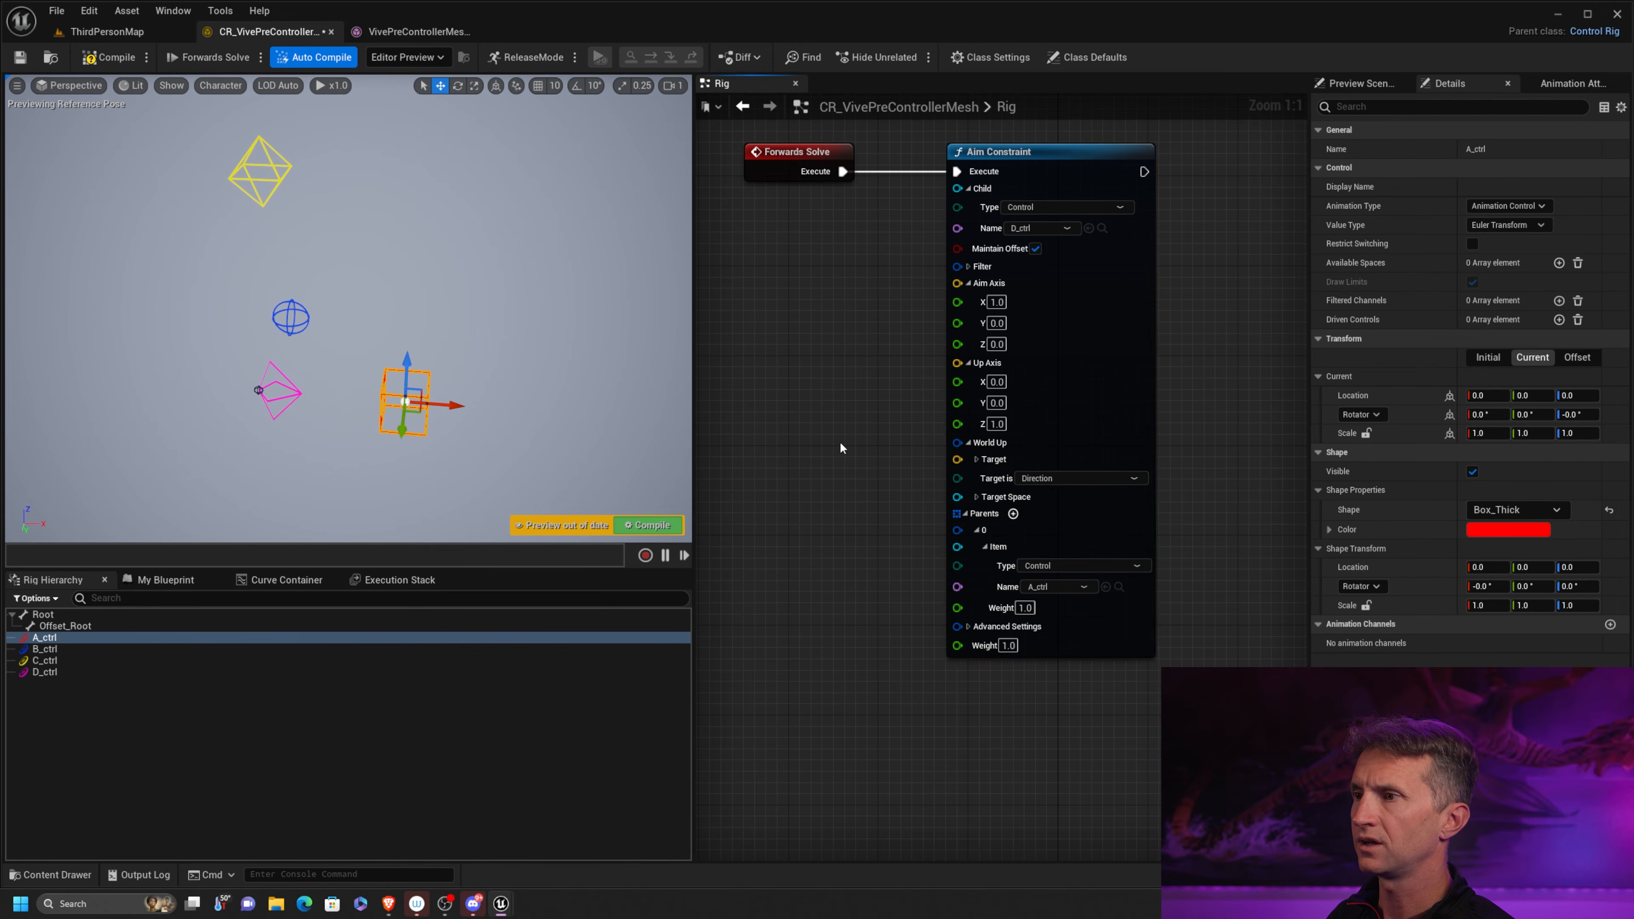
Set the Aim Constraint's World Up Target Space to type Control and name C_ctrl
click(974, 497)
right_drag(853, 604, 855, 484)
click(1075, 419)
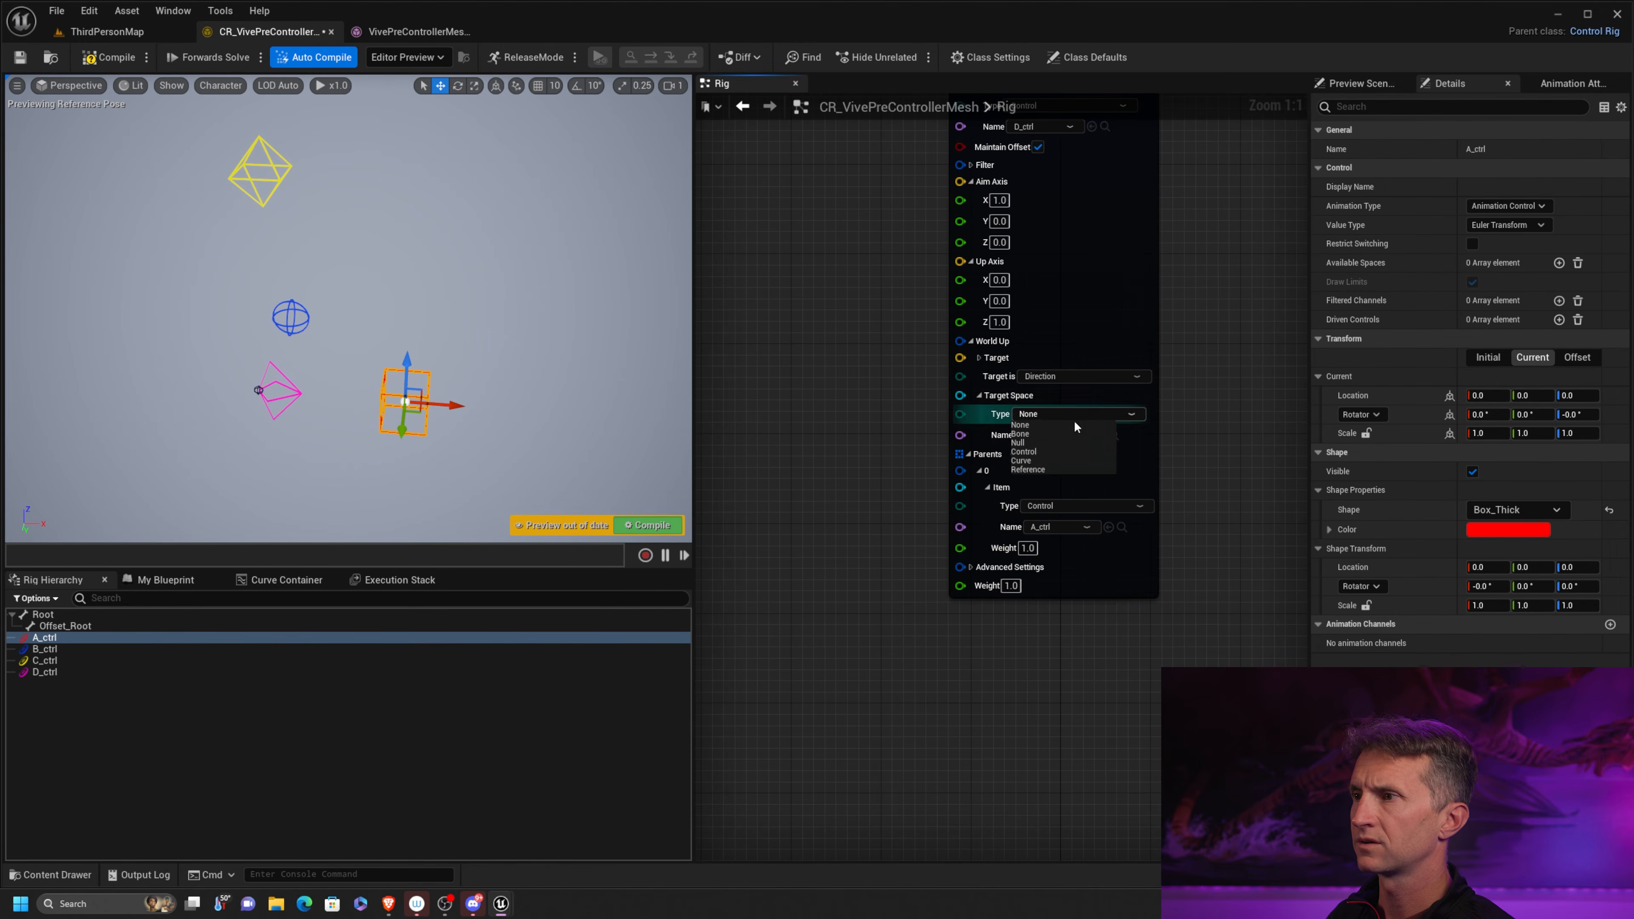
click(1043, 458)
drag(1043, 459, 1057, 444)
click(1061, 424)
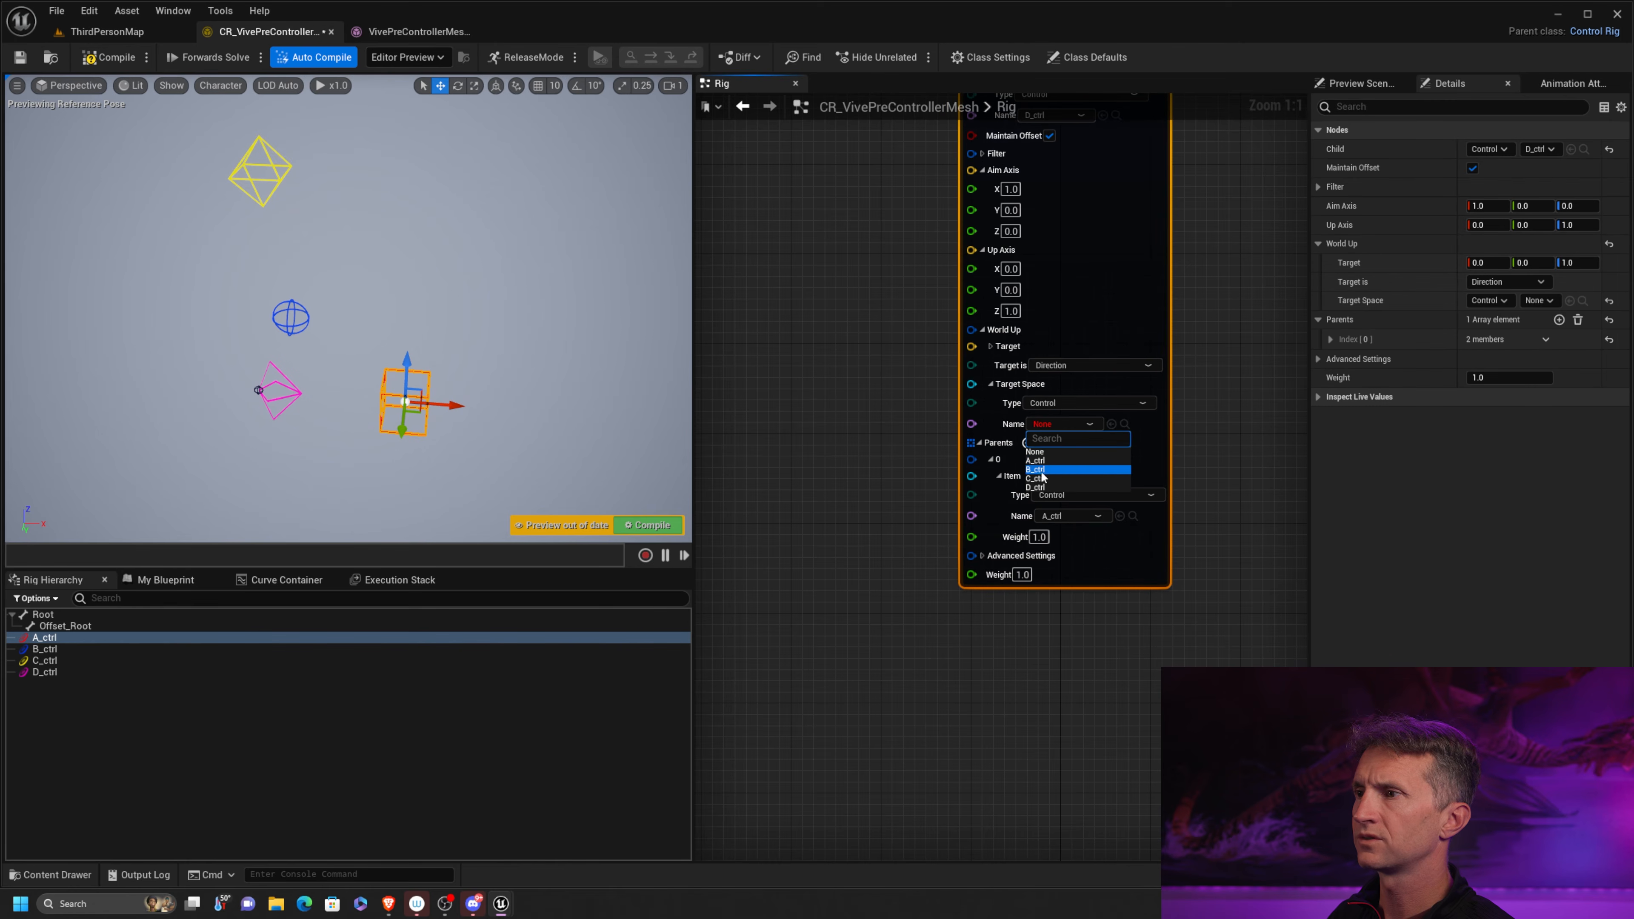
click(1044, 479)
right_drag(838, 383, 817, 464)
Move C_ctrl to about Y 24 to test D_ctrl's response with the World Up target as a direction
right_drag(266, 214, 222, 225)
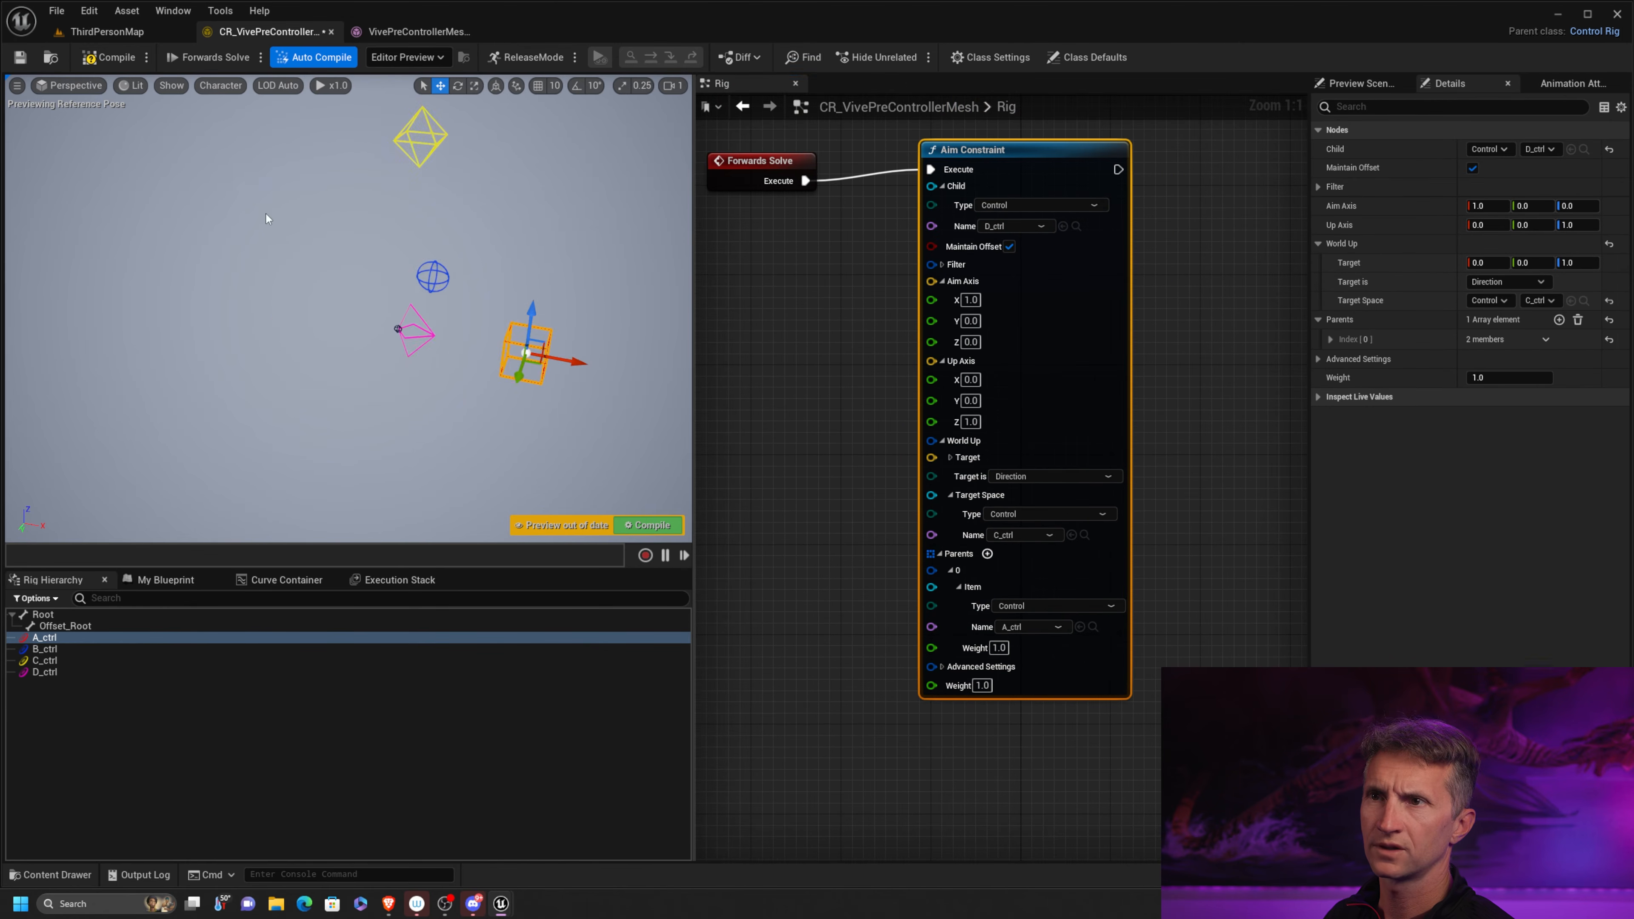
click(431, 152)
drag(431, 152, 433, 197)
click(436, 154)
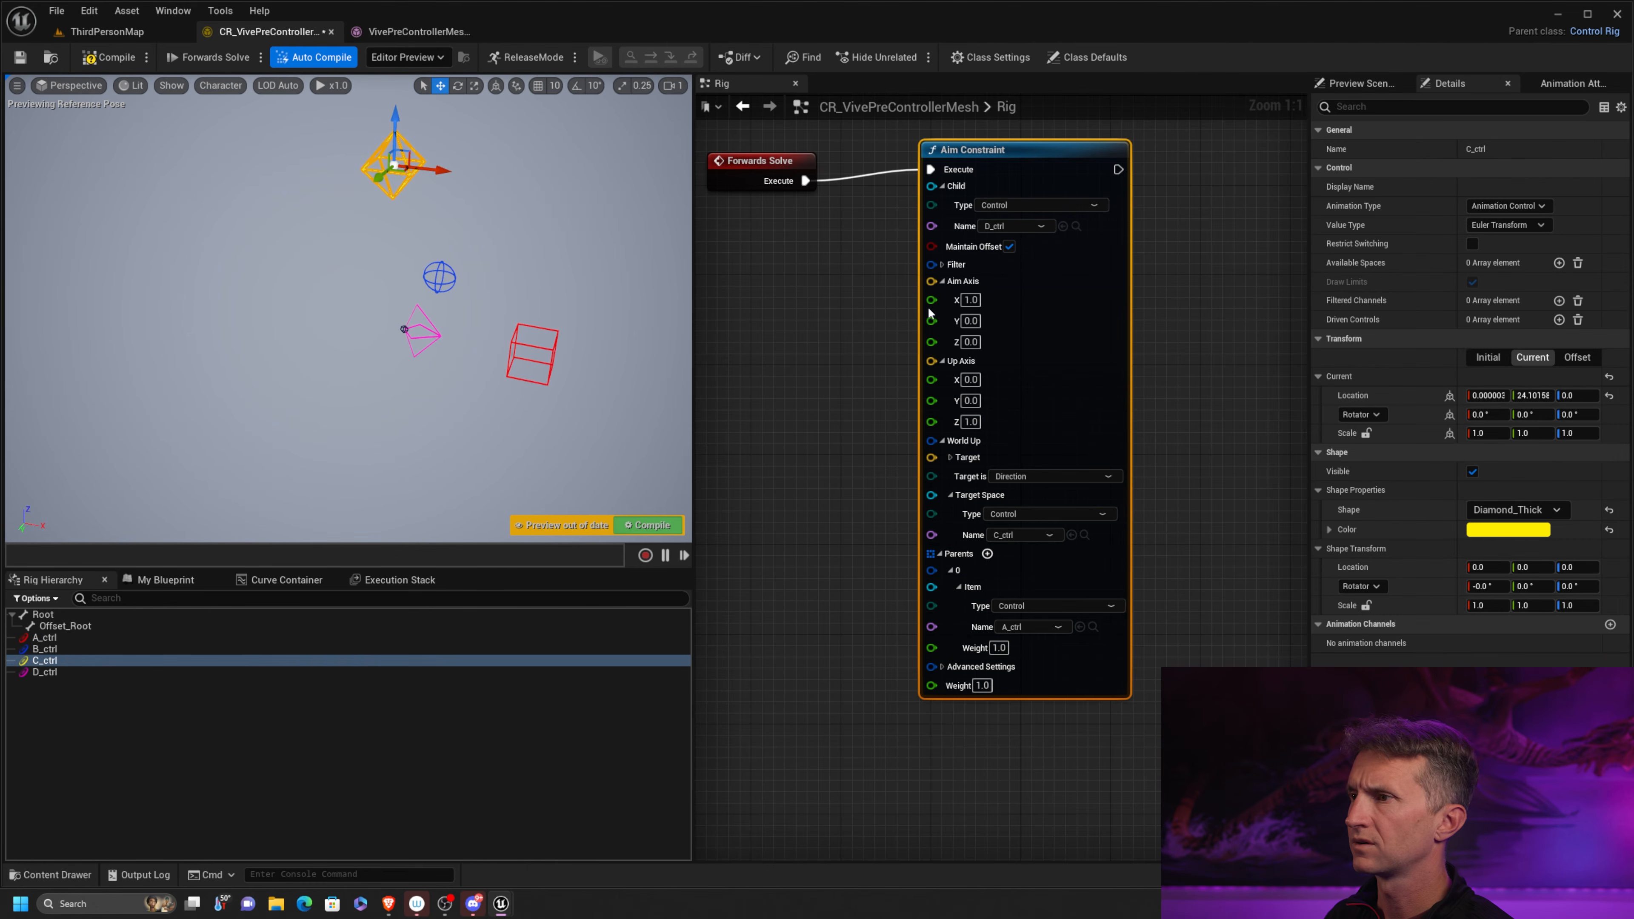
Switch the World Up Target Is option to Location and move C_ctrl to about Y 10 to test it
click(1054, 476)
click(1081, 493)
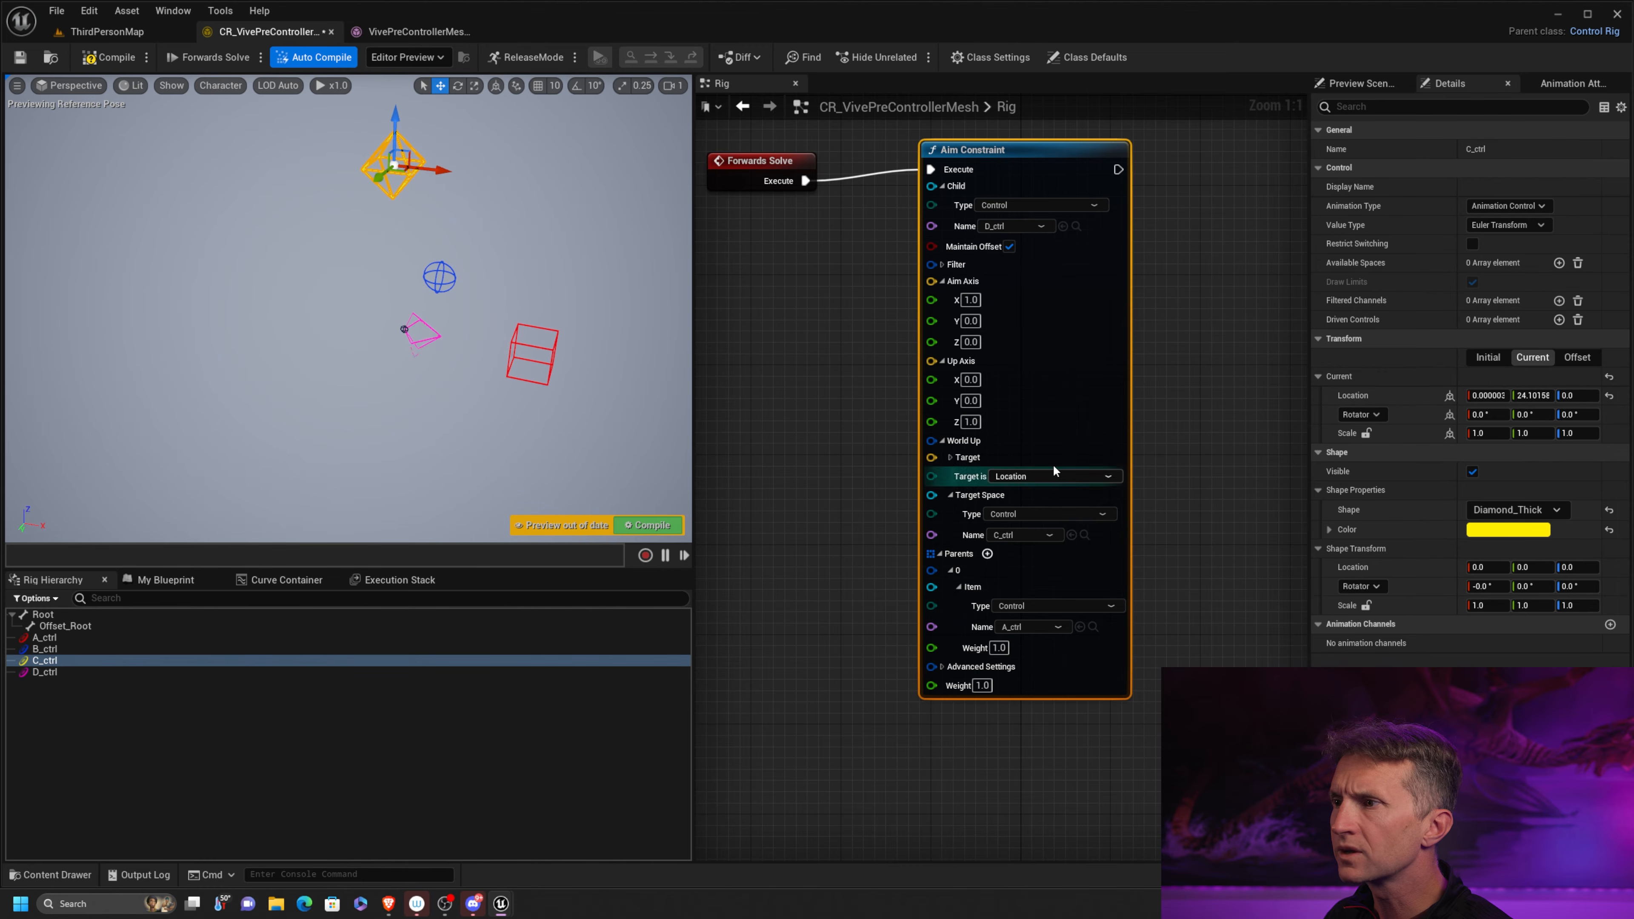
drag(380, 177, 527, 205)
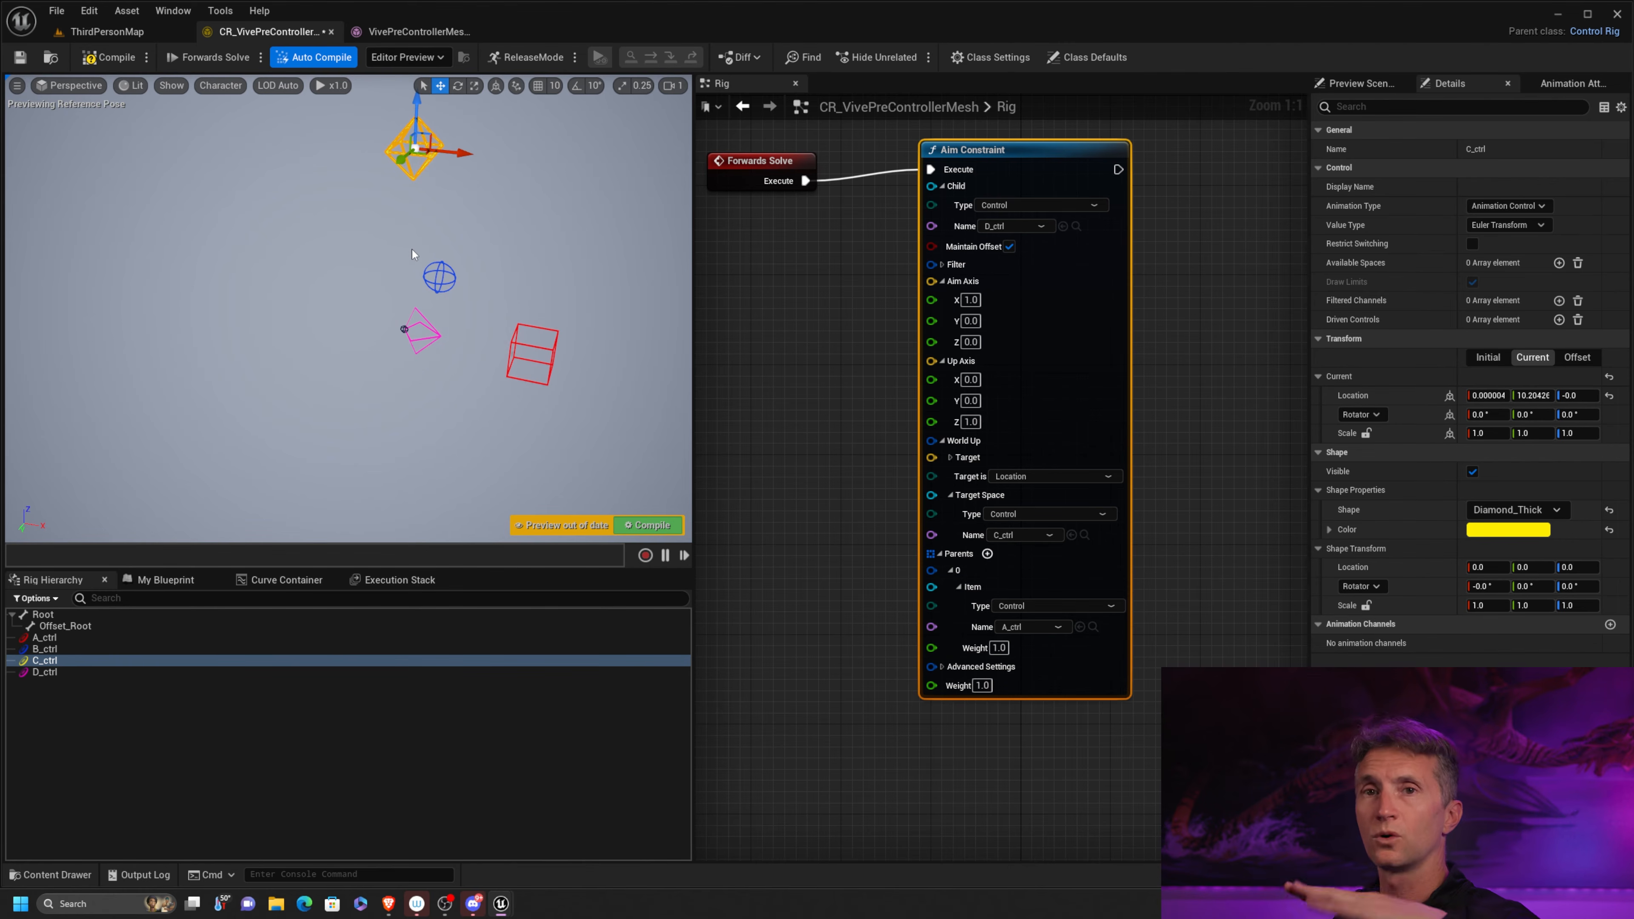
Move A_ctrl to just above B_ctrl, about X -21 and Z 23, to test D_ctrl's aim
alt+drag(487, 302, 451, 392)
click(433, 372)
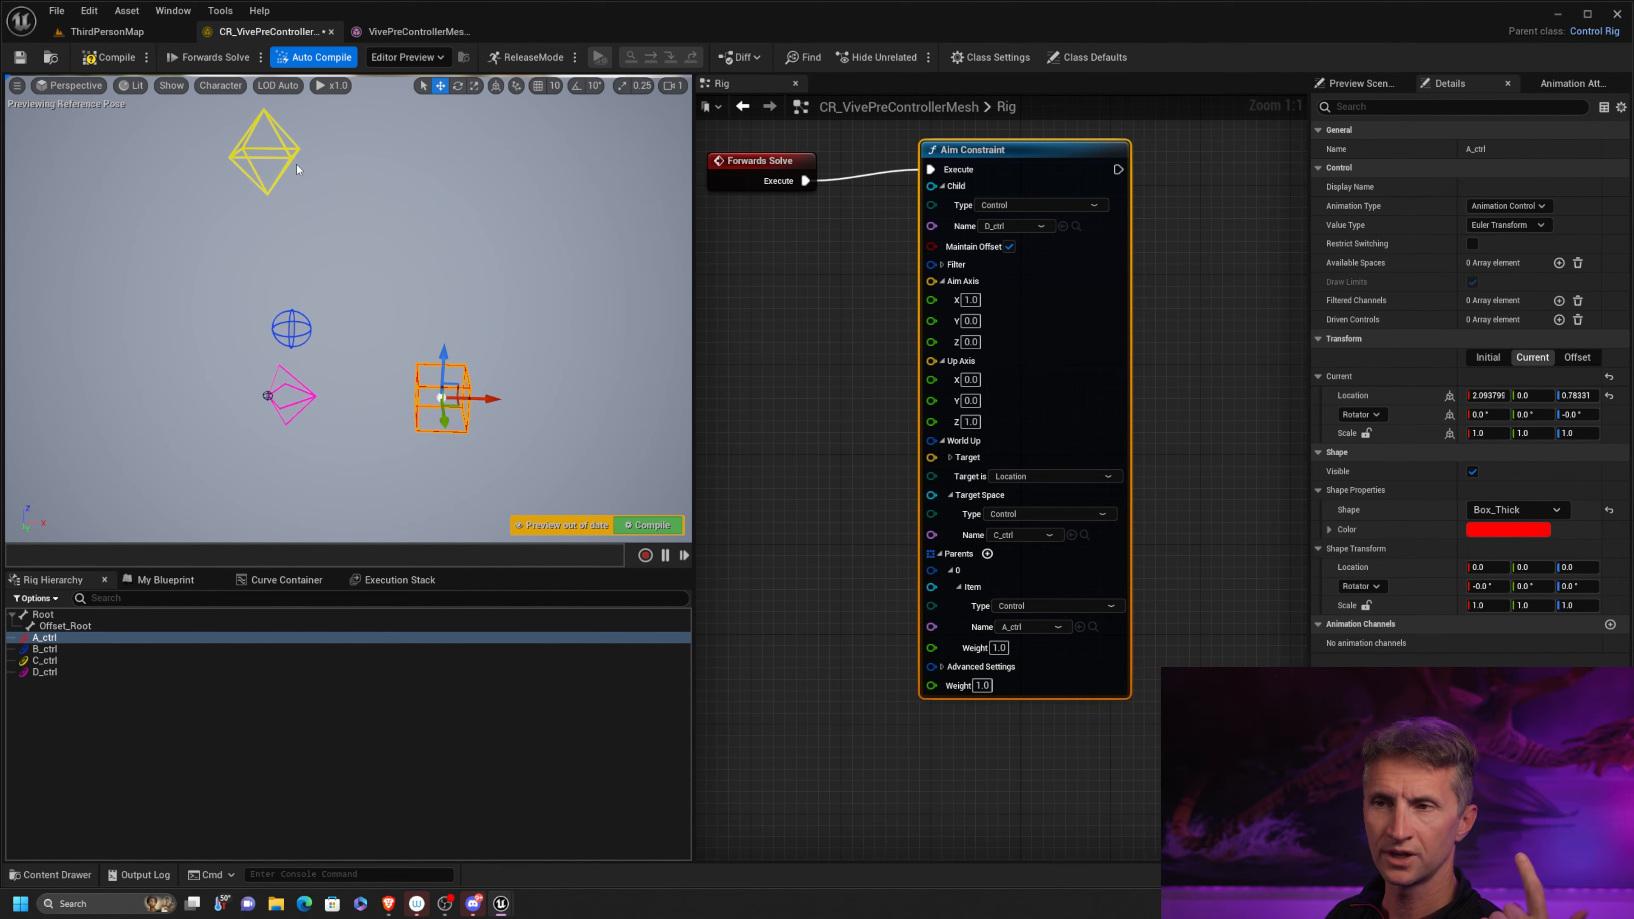
mouse_move(449, 392)
mouse_down()
mouse_move(457, 335)
mouse_move(452, 384)
mouse_up()
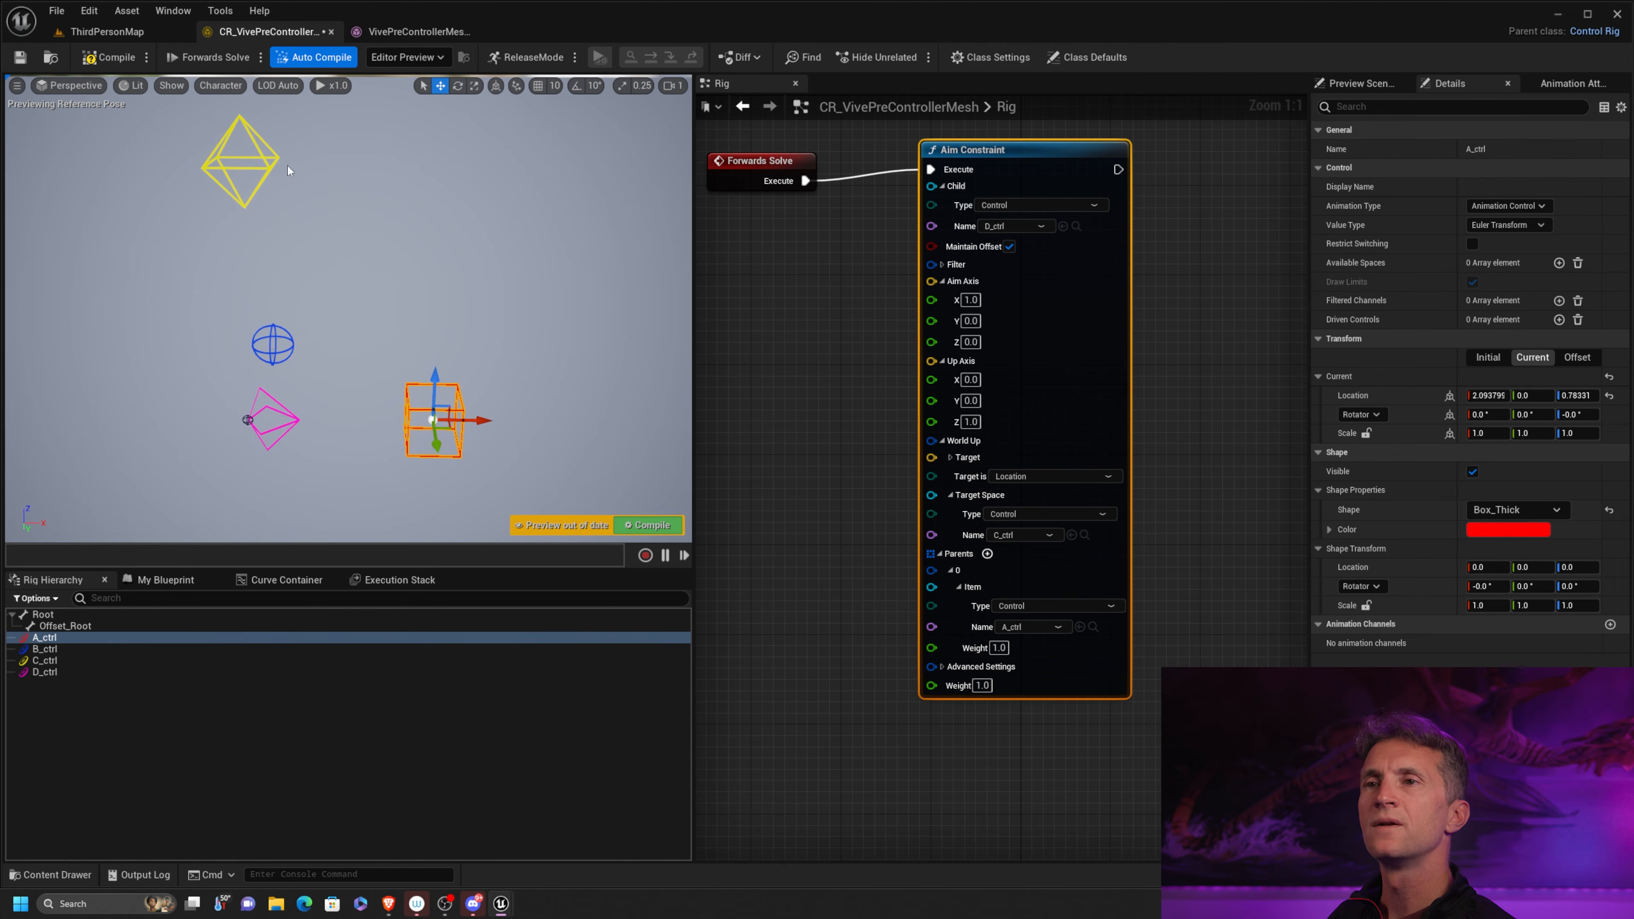
click(266, 164)
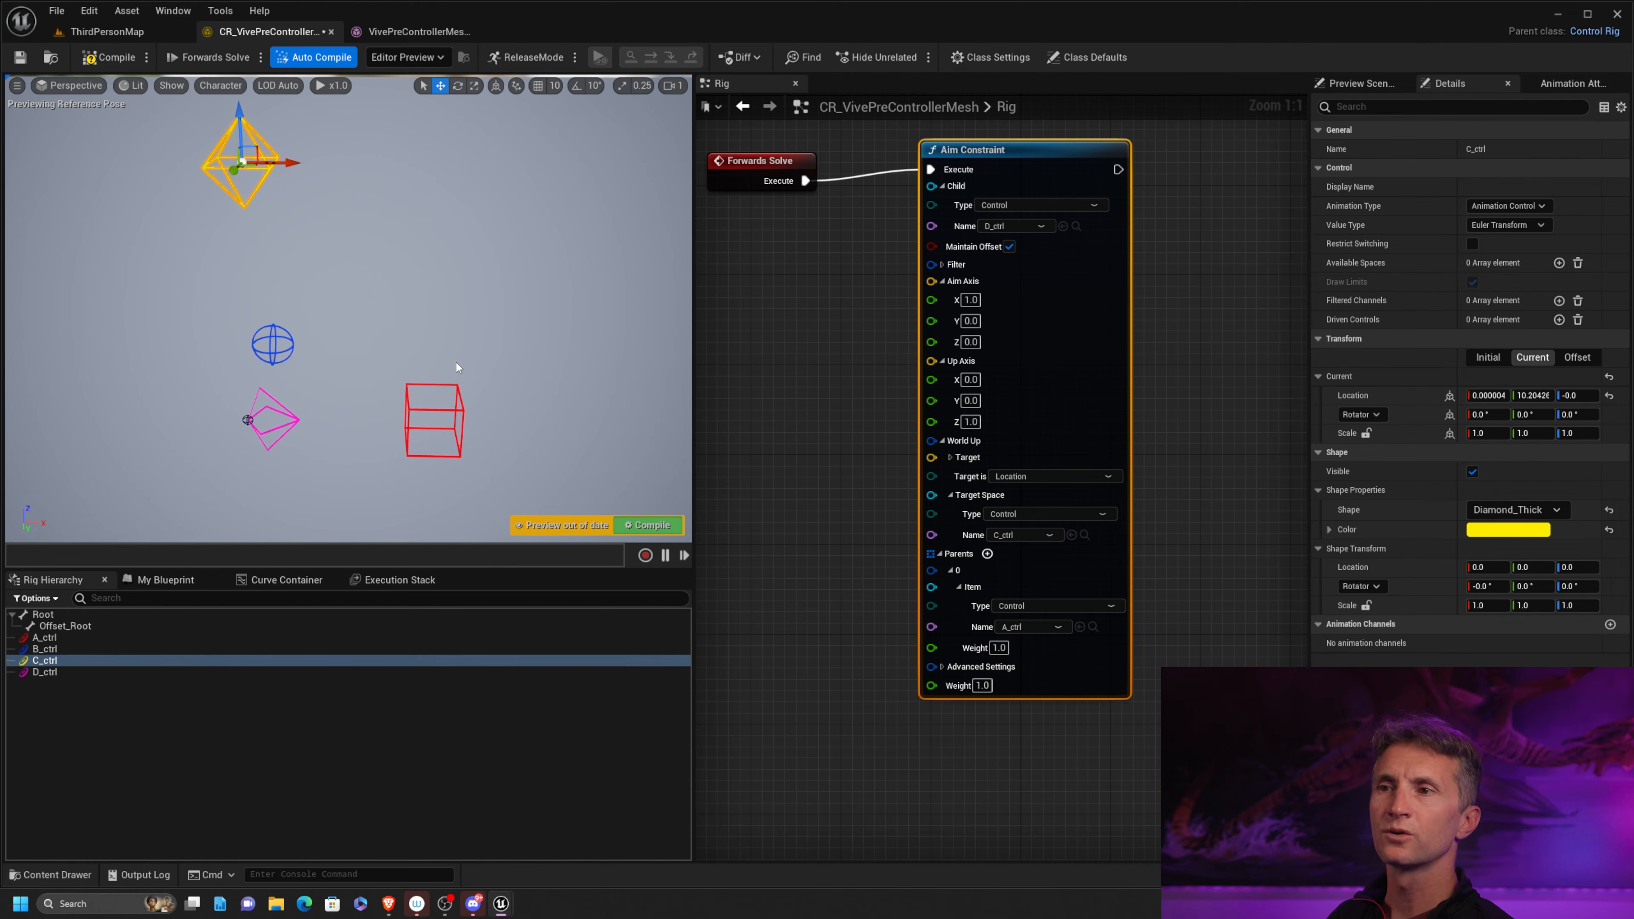
click(456, 388)
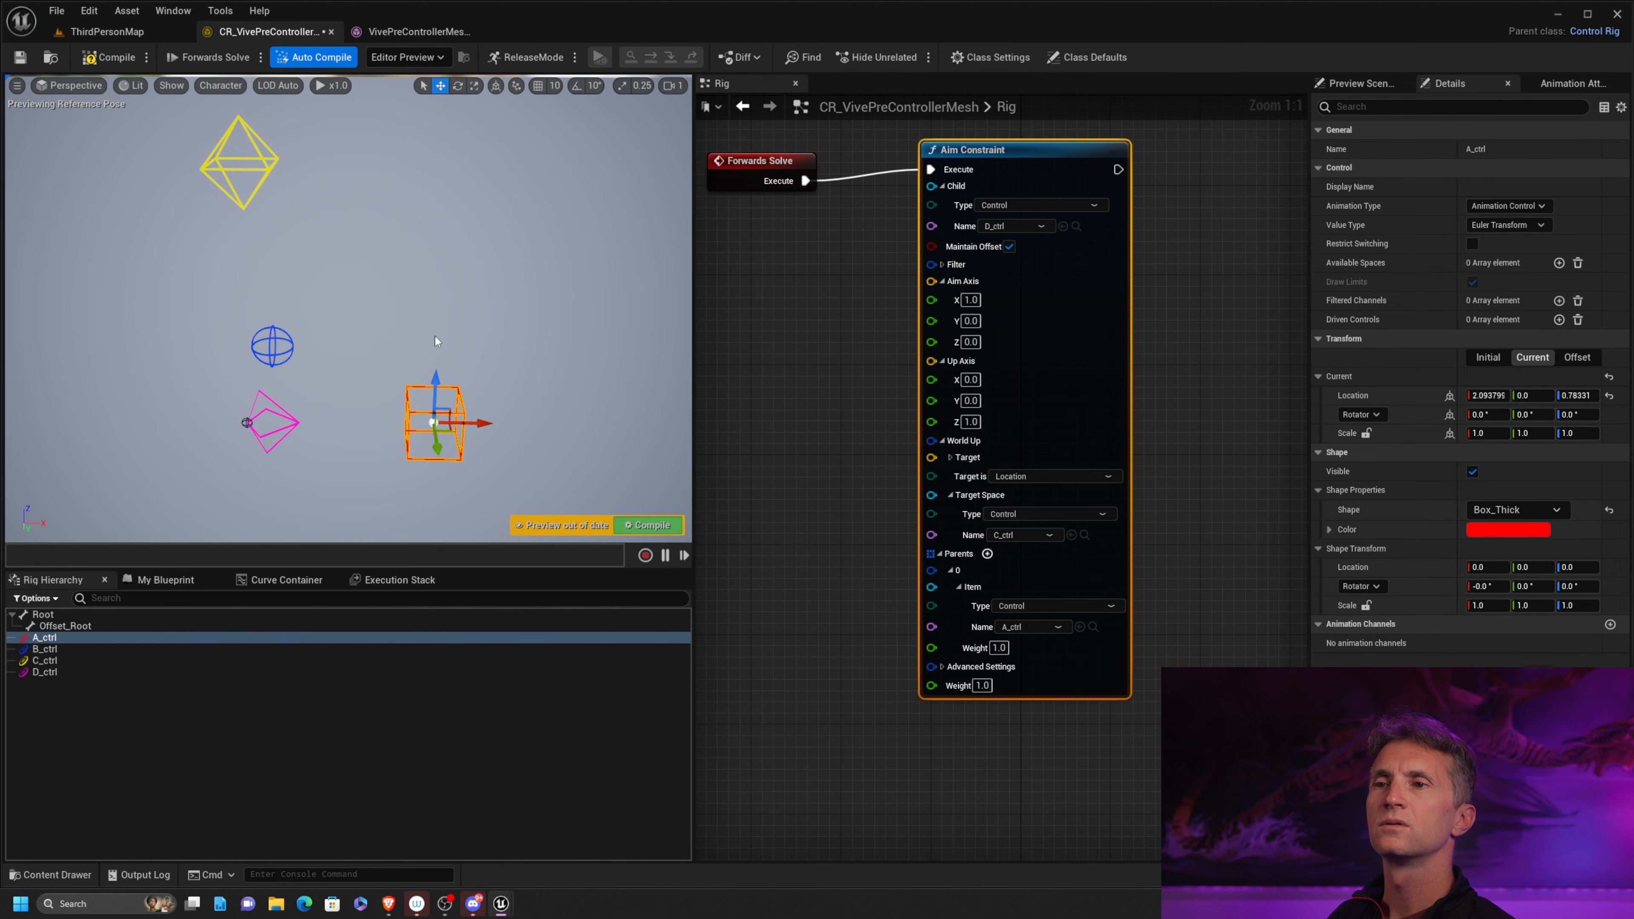
drag(445, 422, 299, 298)
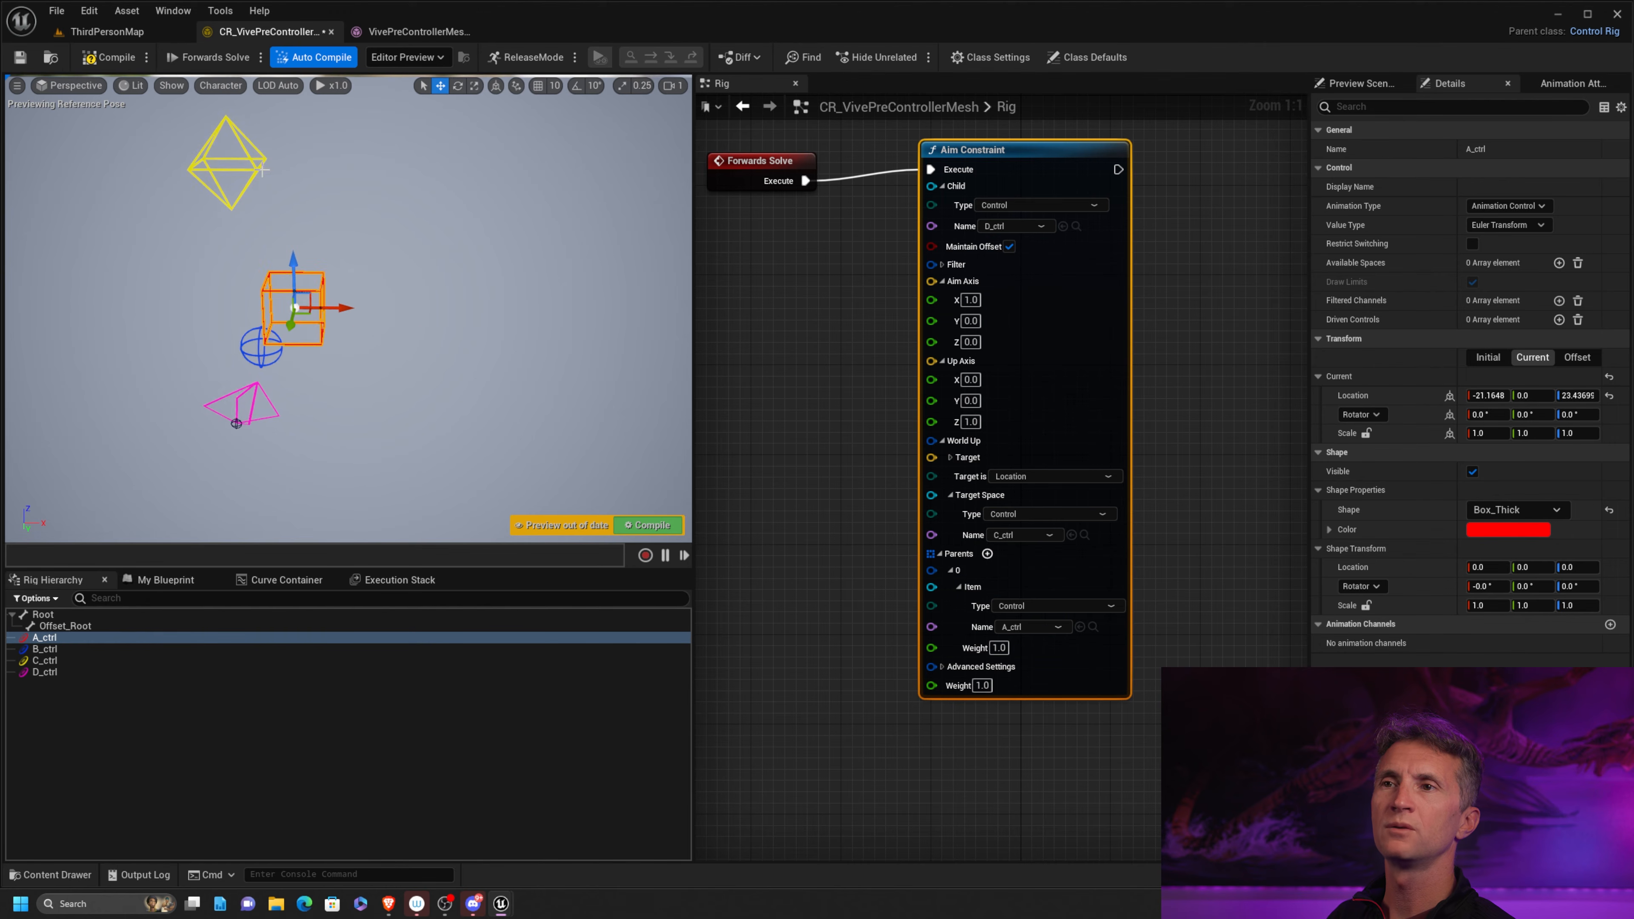
Move C_ctrl away from the other controls to about X -38 and Z -25 to test D_ctrl's up direction
click(255, 168)
drag(255, 168, 13, 319)
scroll(173, 335, down, 4)
middle_drag(172, 335, 225, 301)
scroll(395, 253, up, 2)
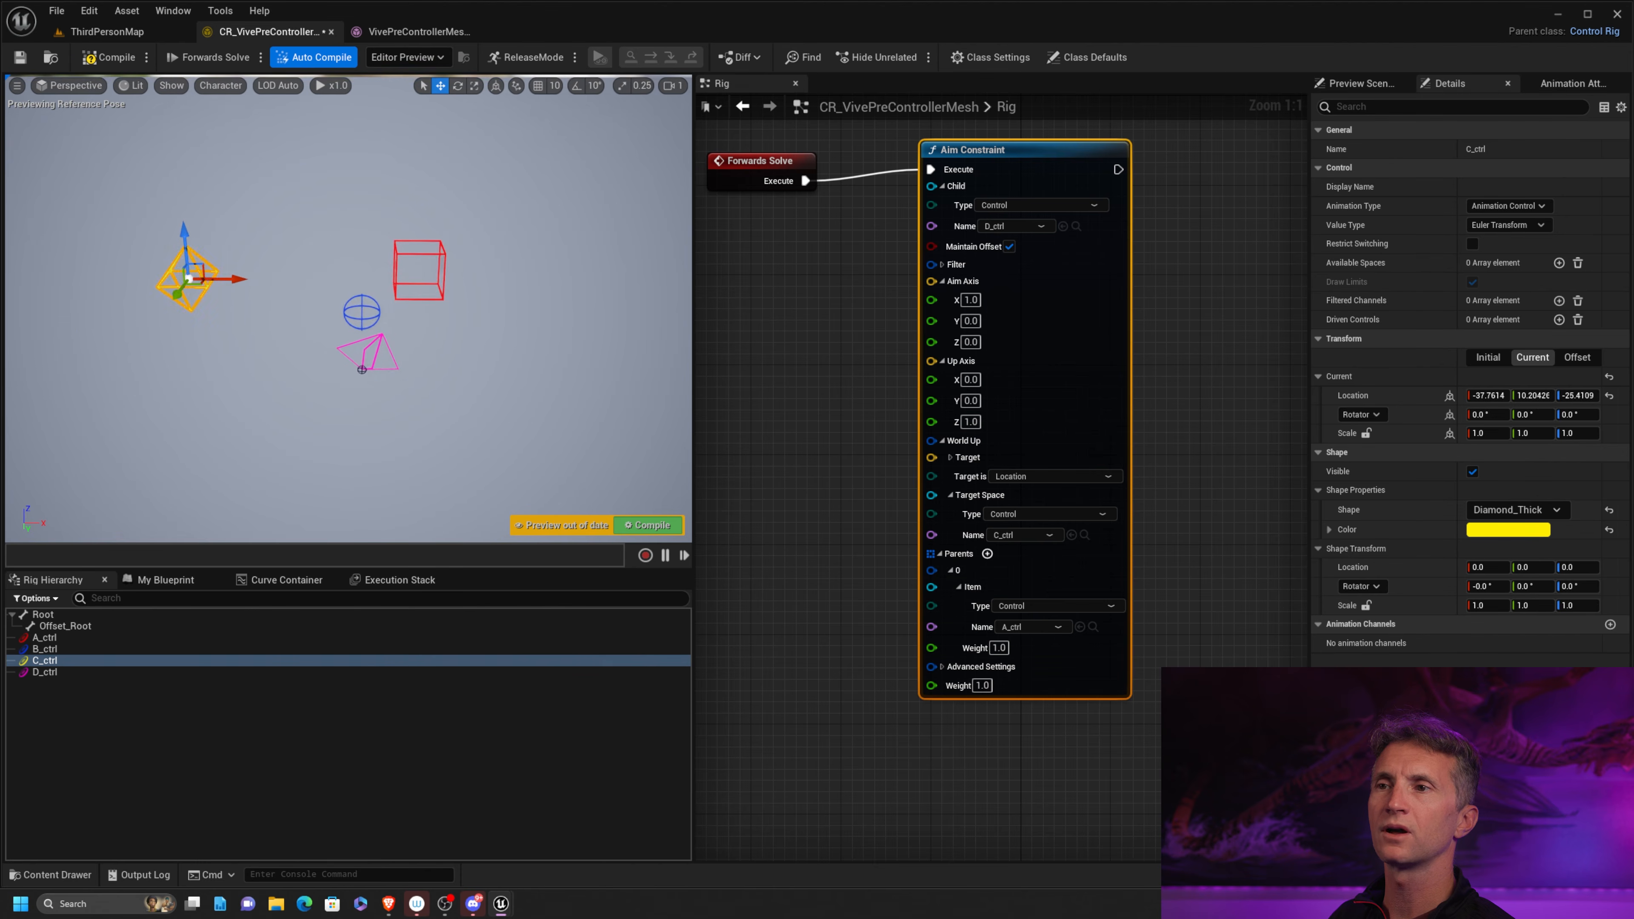
Move A_ctrl over past C_ctrl and back to about X -2, Z 30 to test D_ctrl's flipping
click(419, 244)
scroll(424, 258, up, 2)
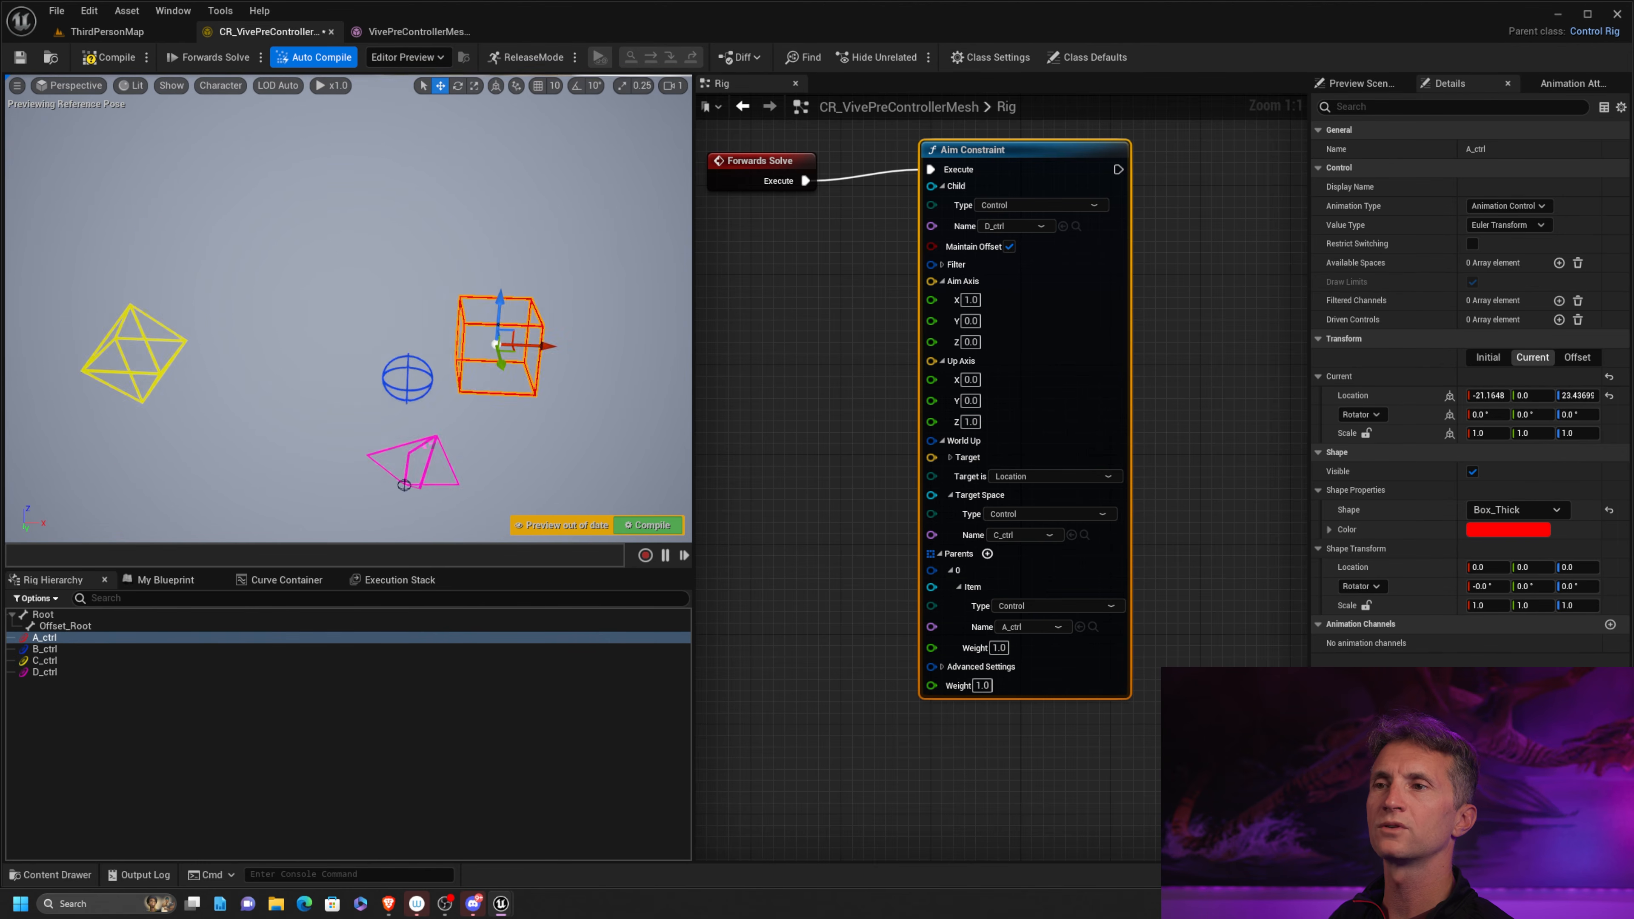
scroll(479, 270, down, 2)
drag(479, 265, 240, 211)
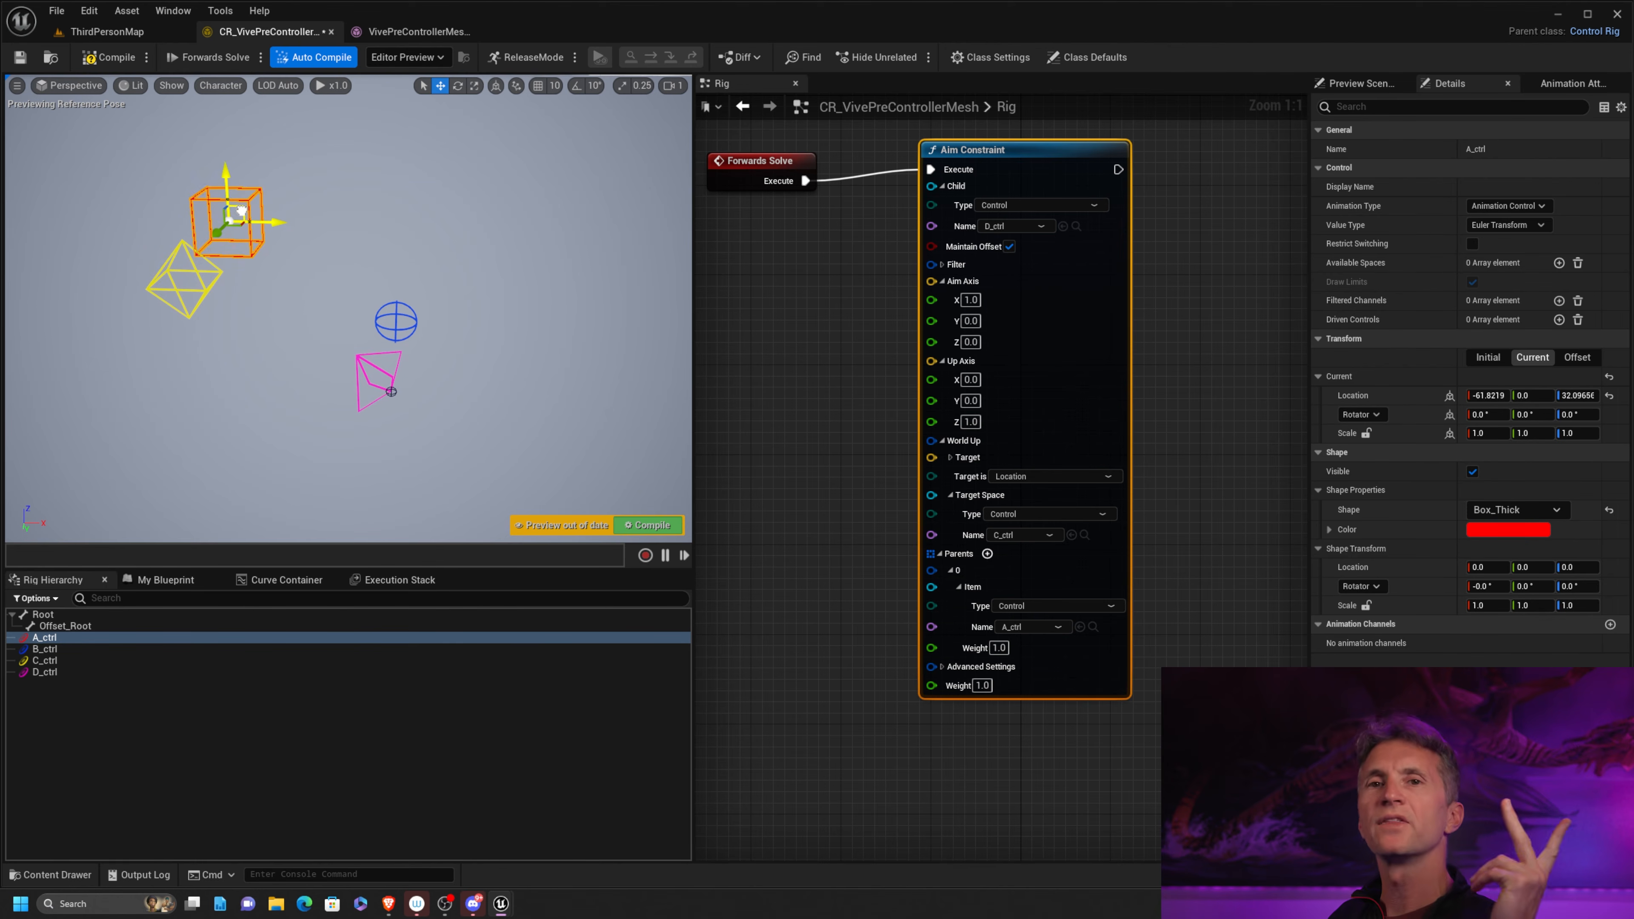
drag(240, 211, 557, 252)
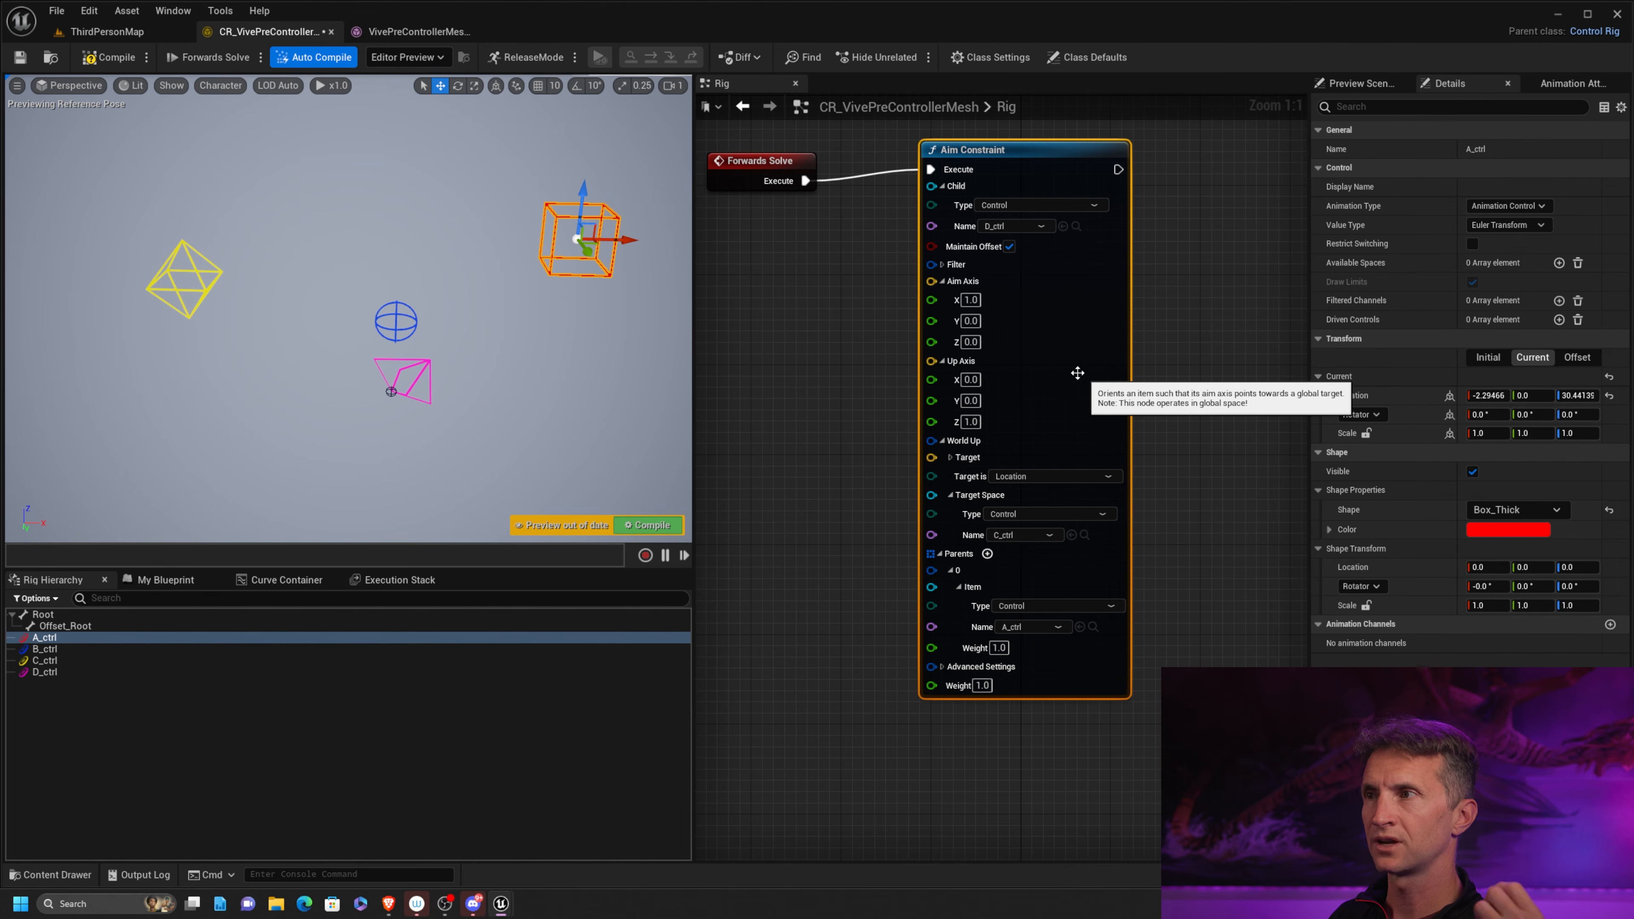
Delete the Aim Constraint node and search the graph's available nodes for "constraint"
click(1033, 174)
key(Delete)
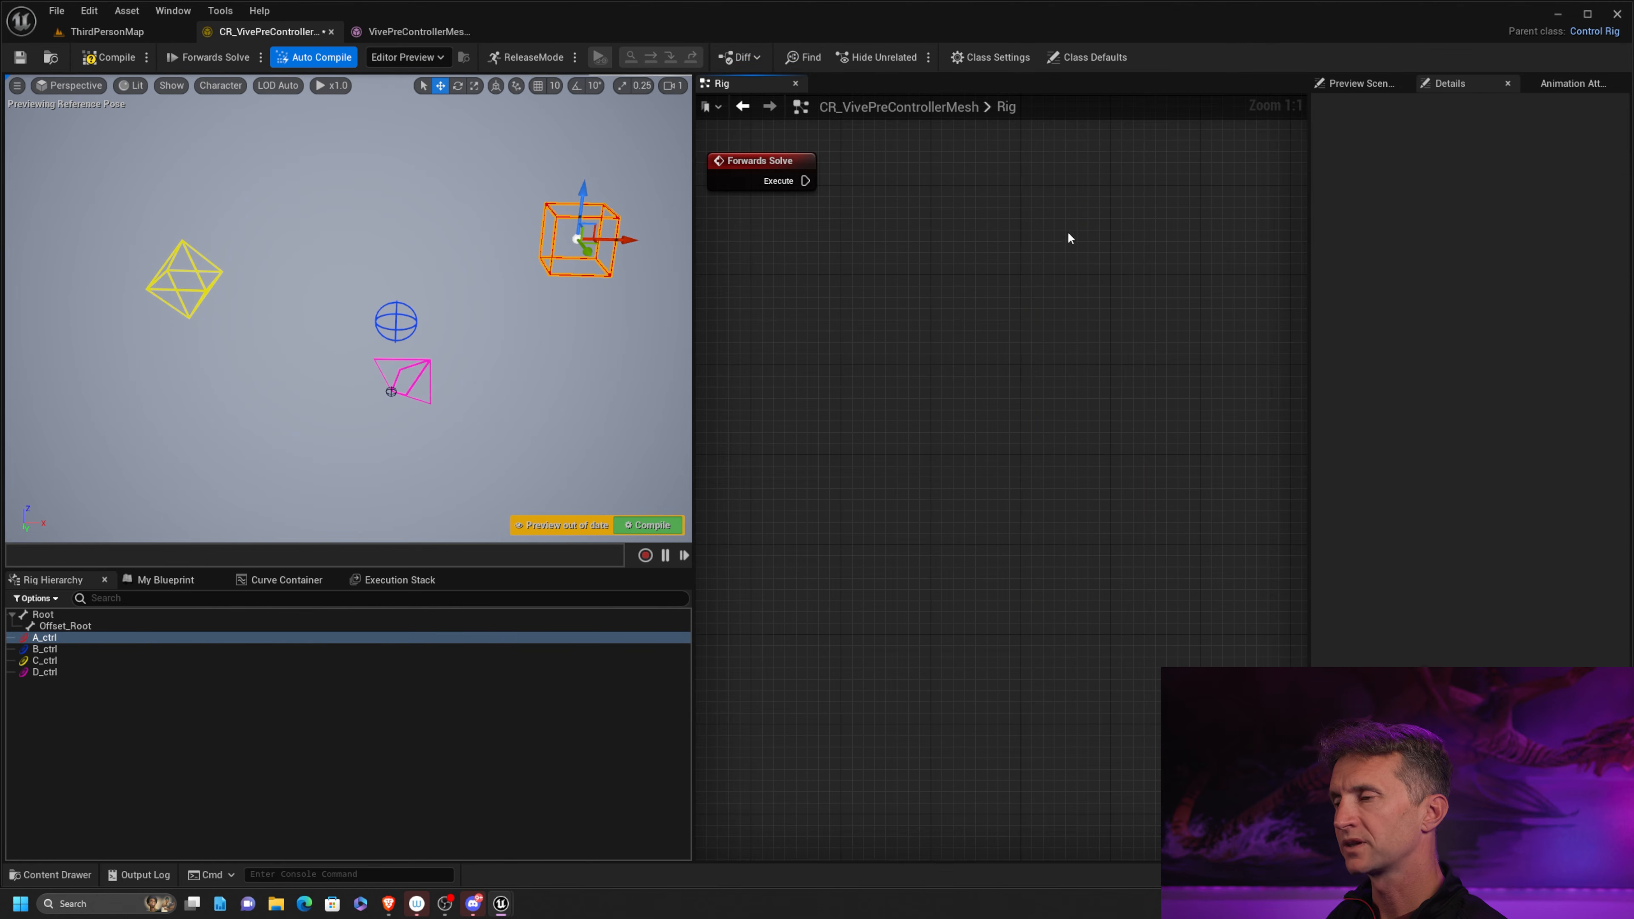
right_drag(914, 241, 925, 256)
text(co)
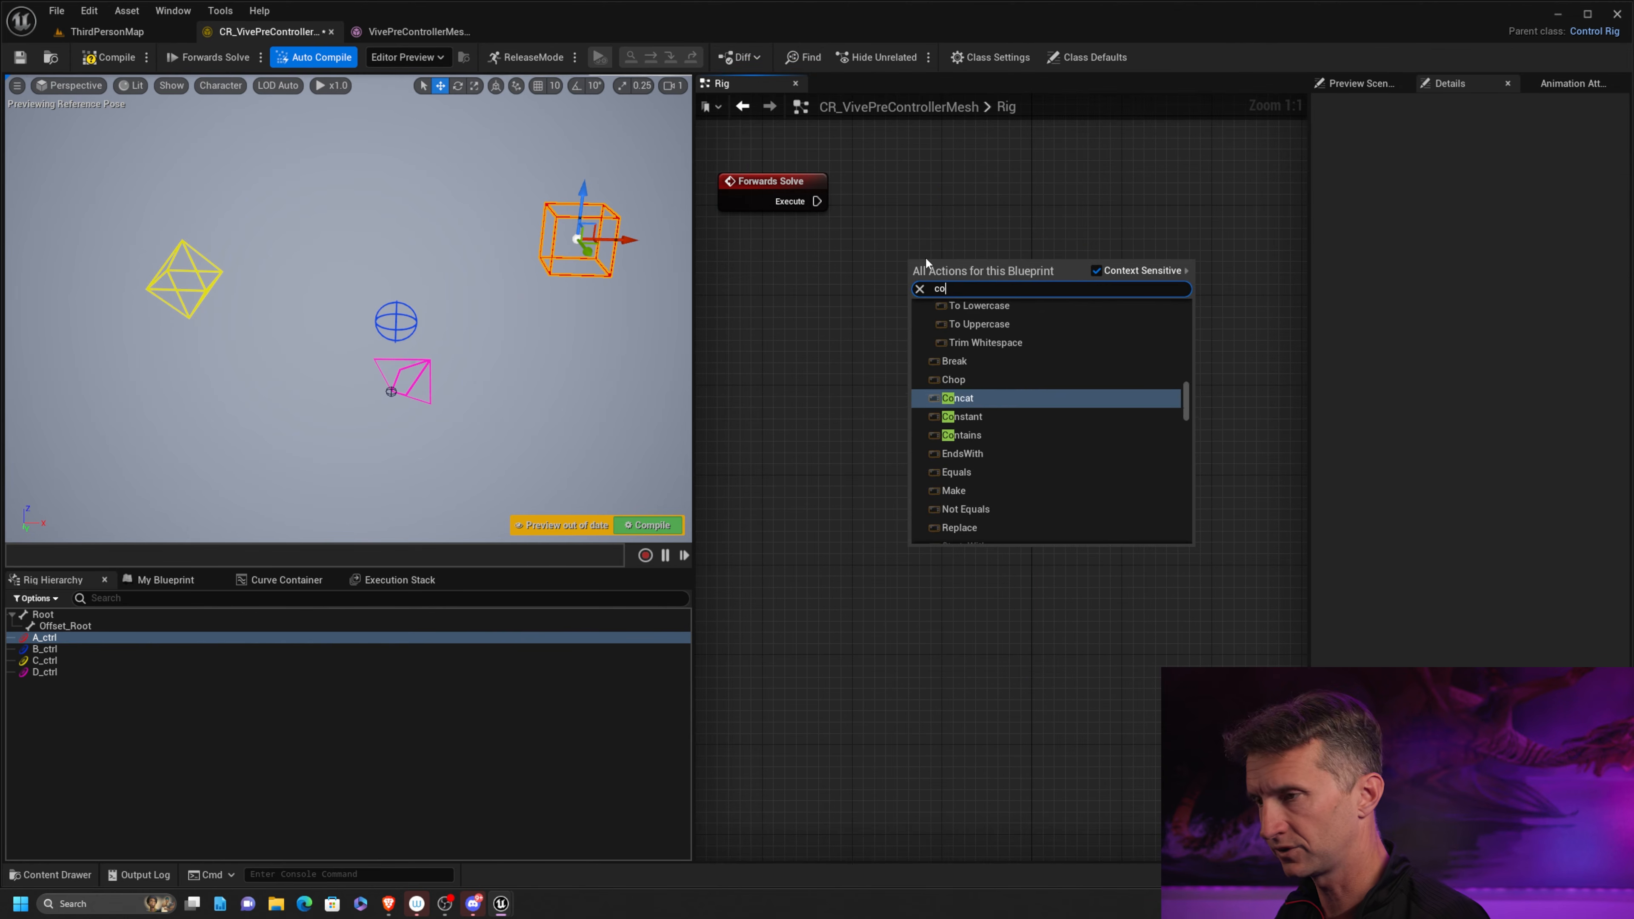
text(nstraint)
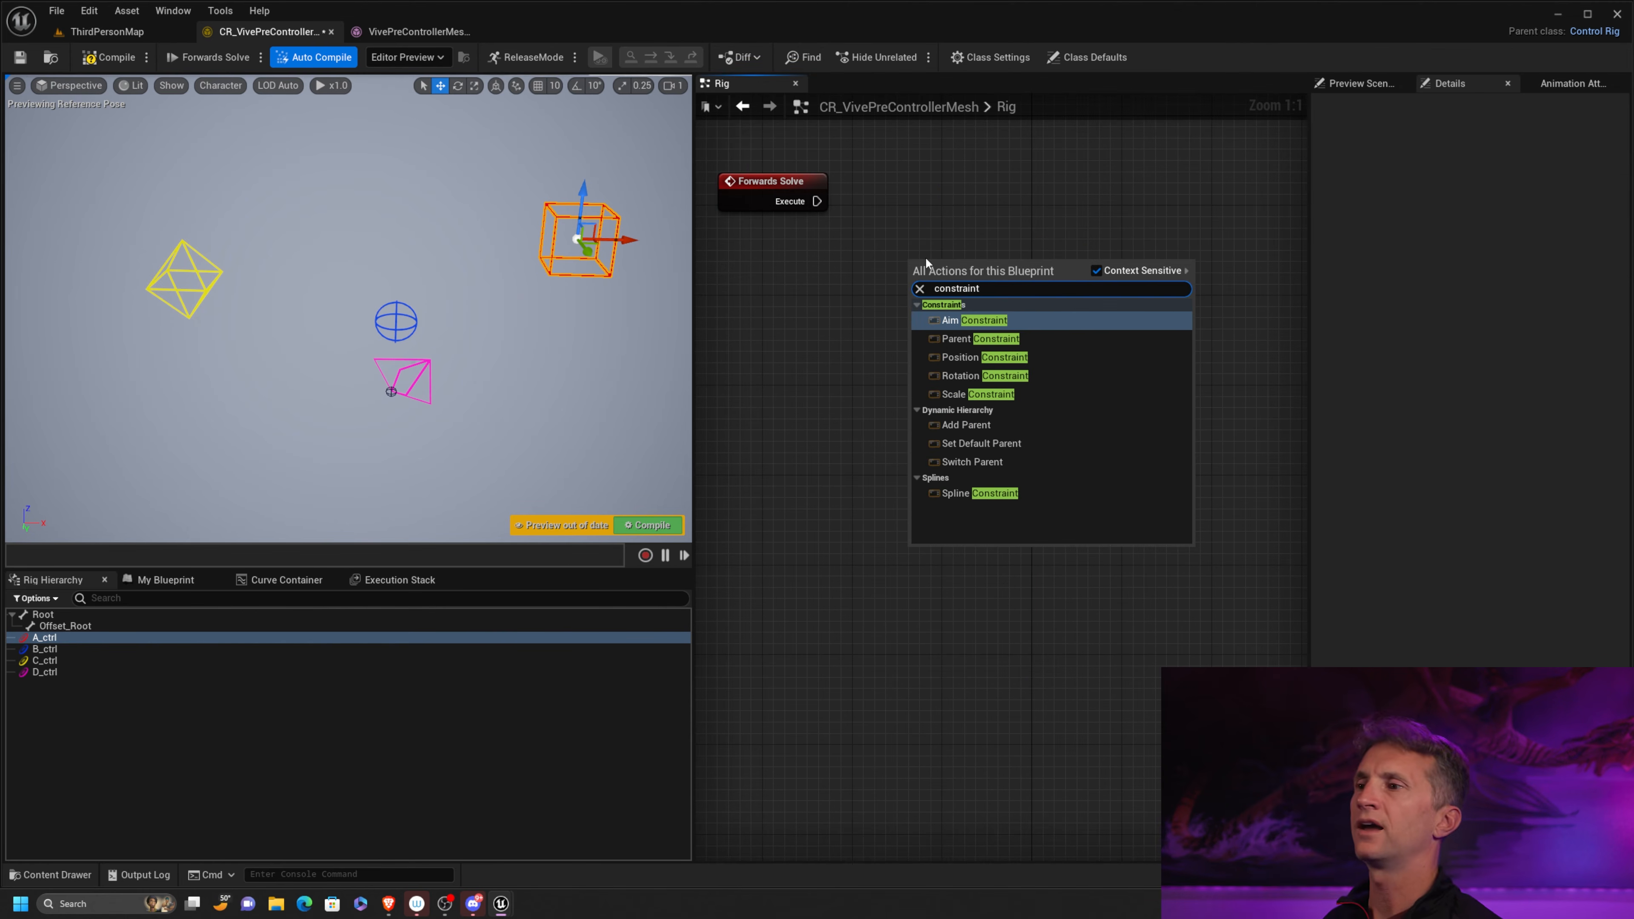